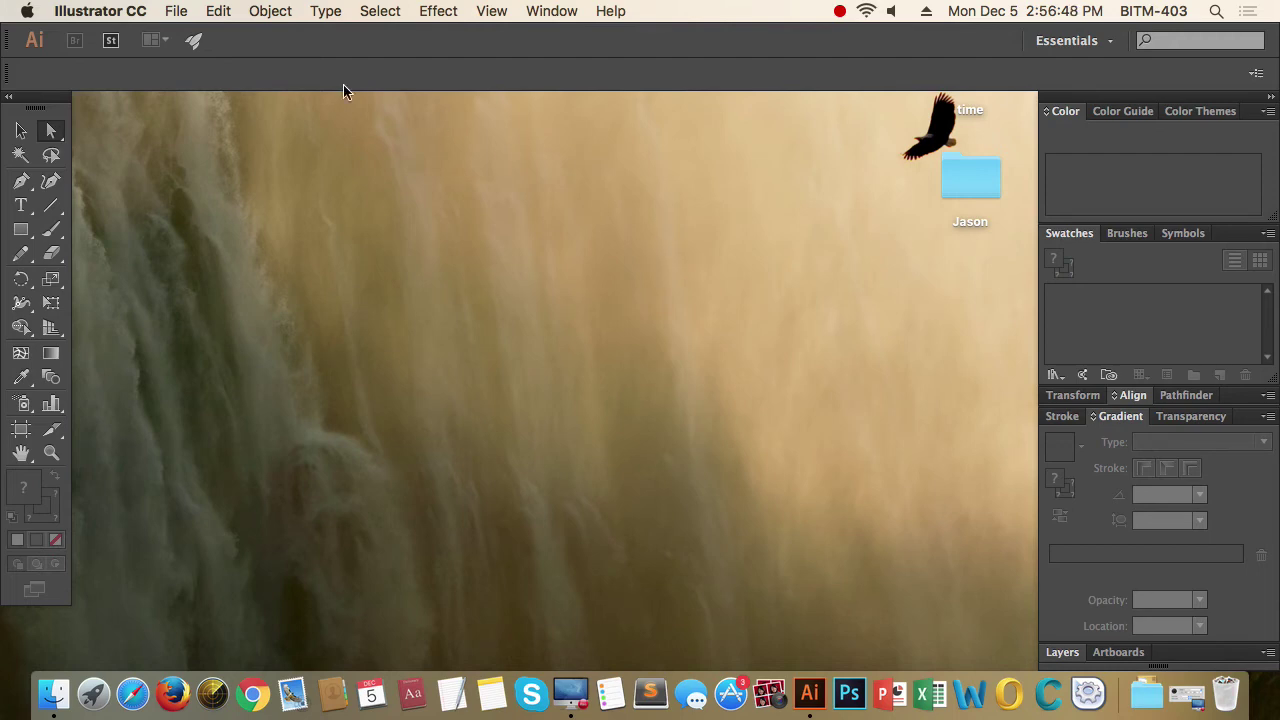
# Open the File menu to reach the New command
pyautogui.click(180, 18)
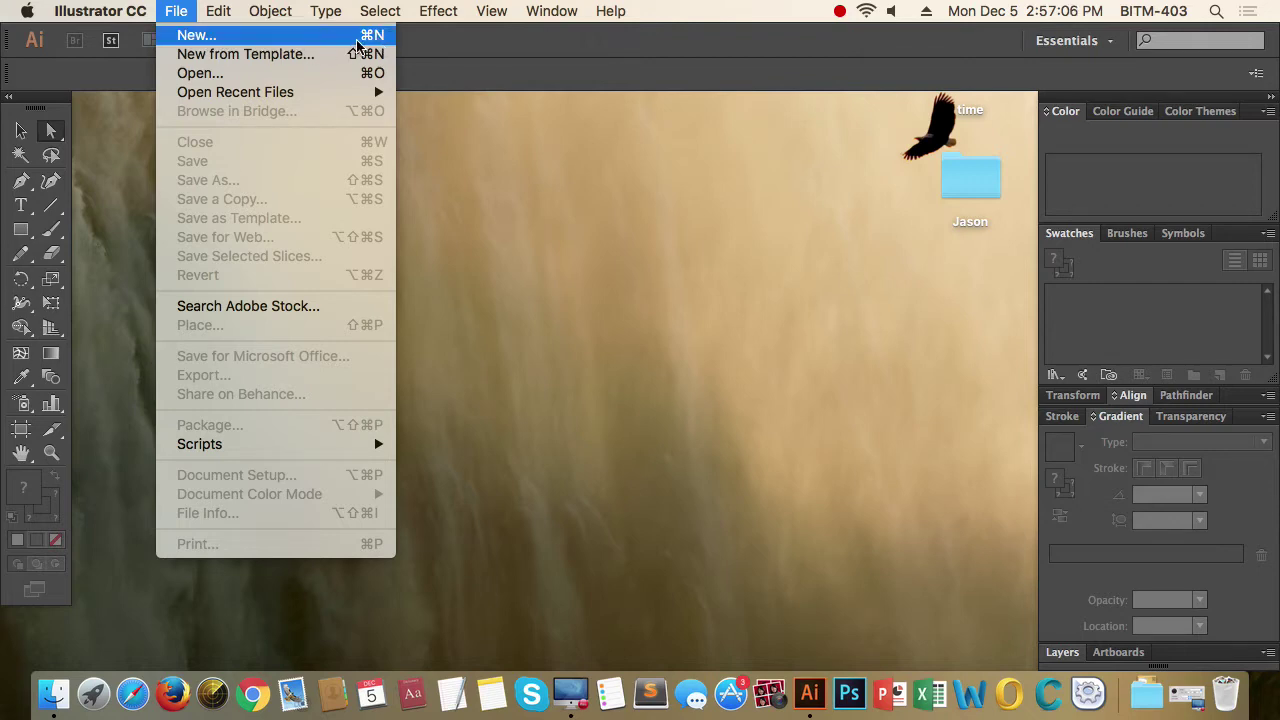
# Start a new document and name it 'Batch 24'
pyautogui.click(350, 40)
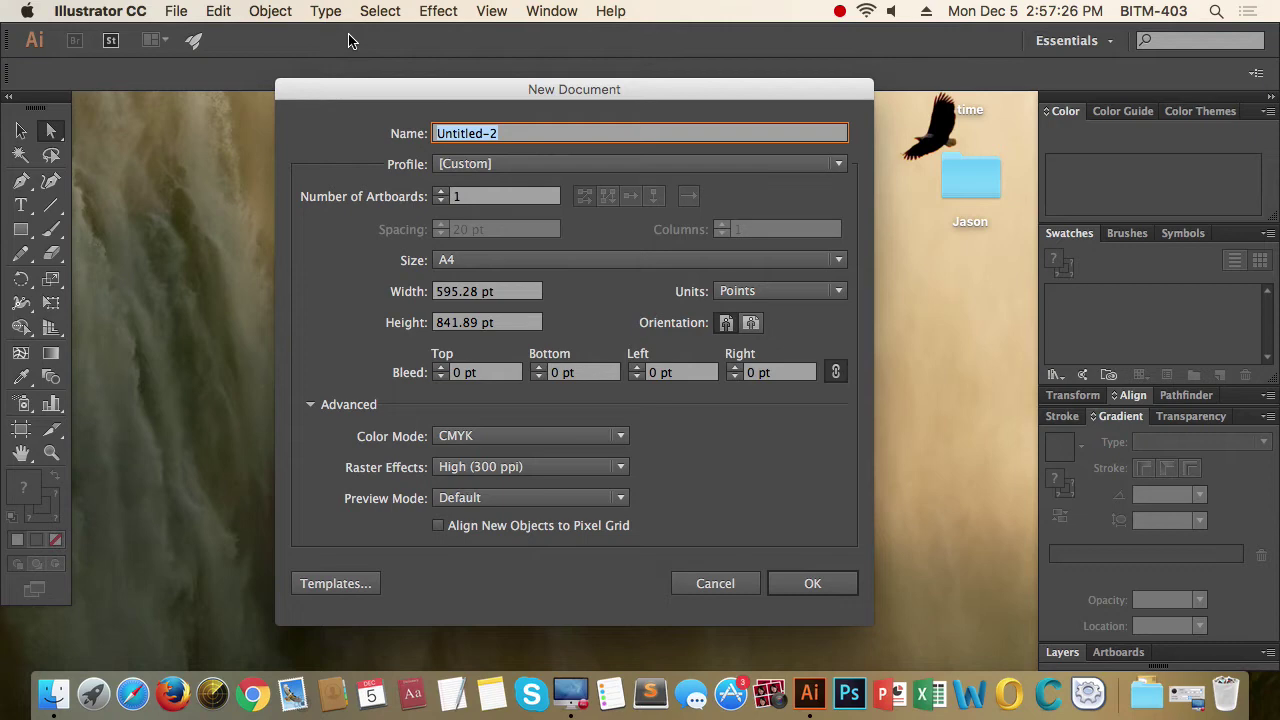
pyautogui.write('Ba')
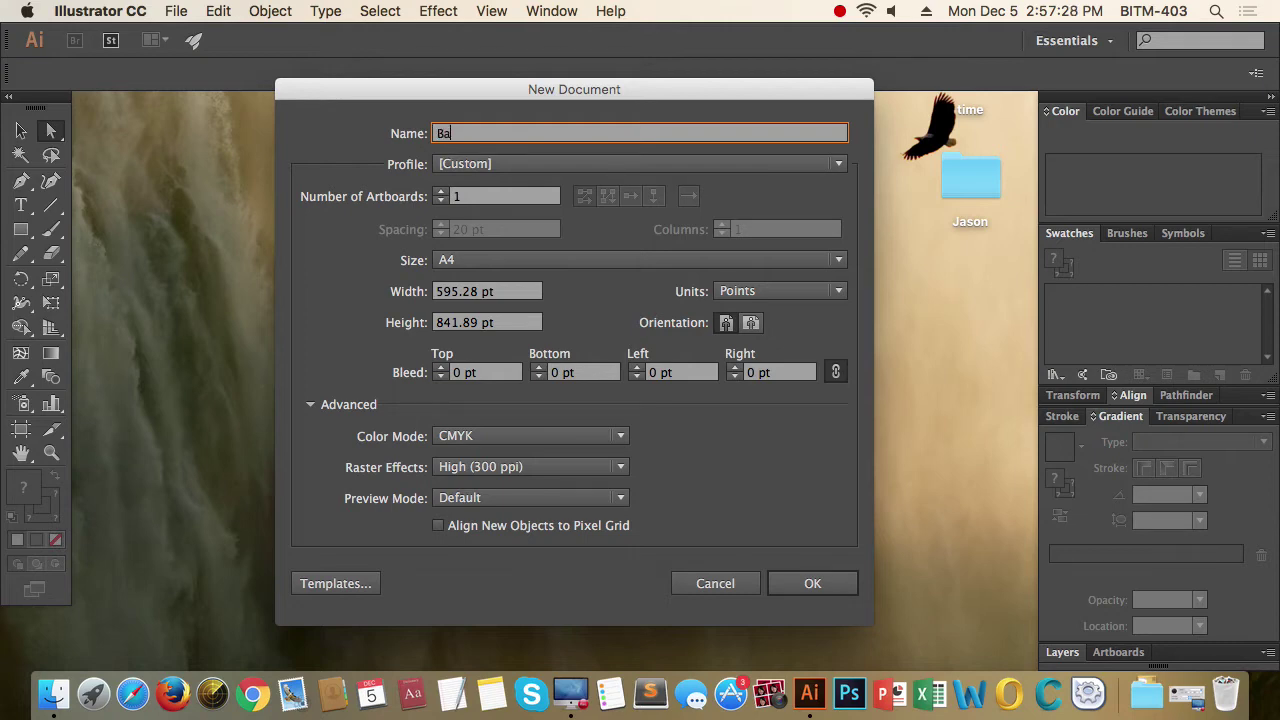
pyautogui.write('tch 24')
# Apply the Print profile (Letter, 612 × 792 pt), leaving the artboard count at 1
pyautogui.click(647, 166)
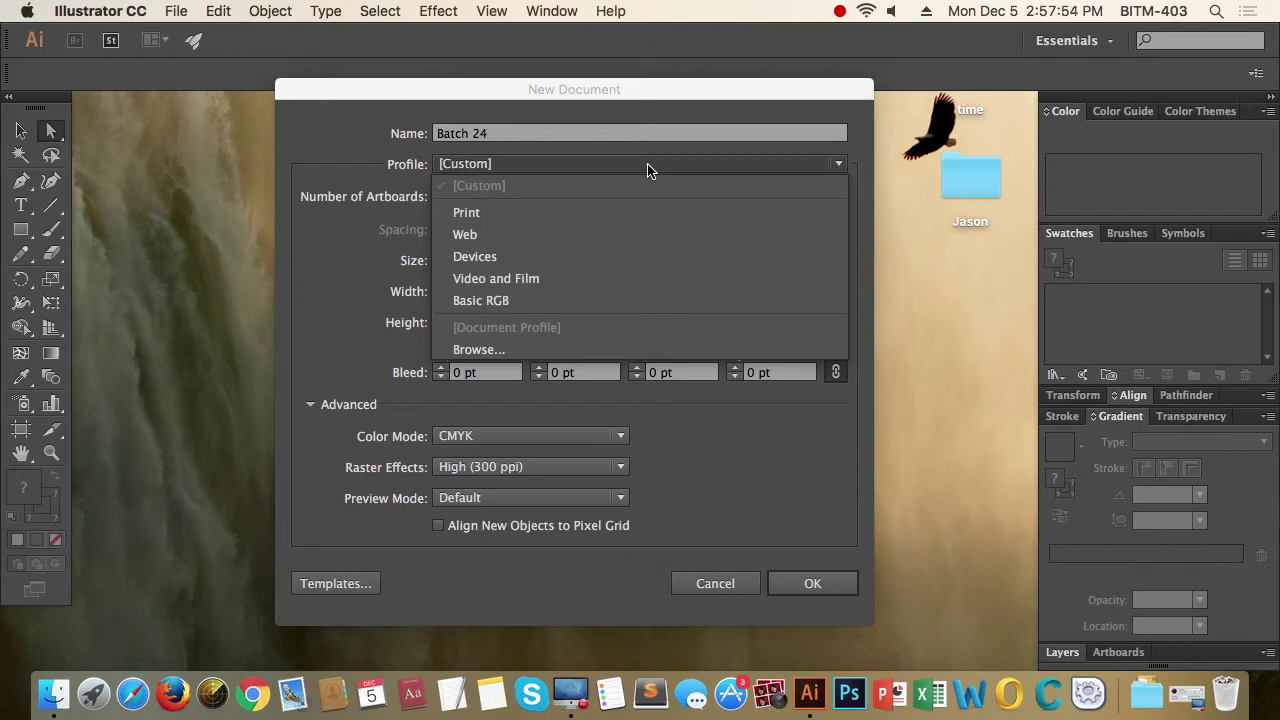
pyautogui.click(550, 211)
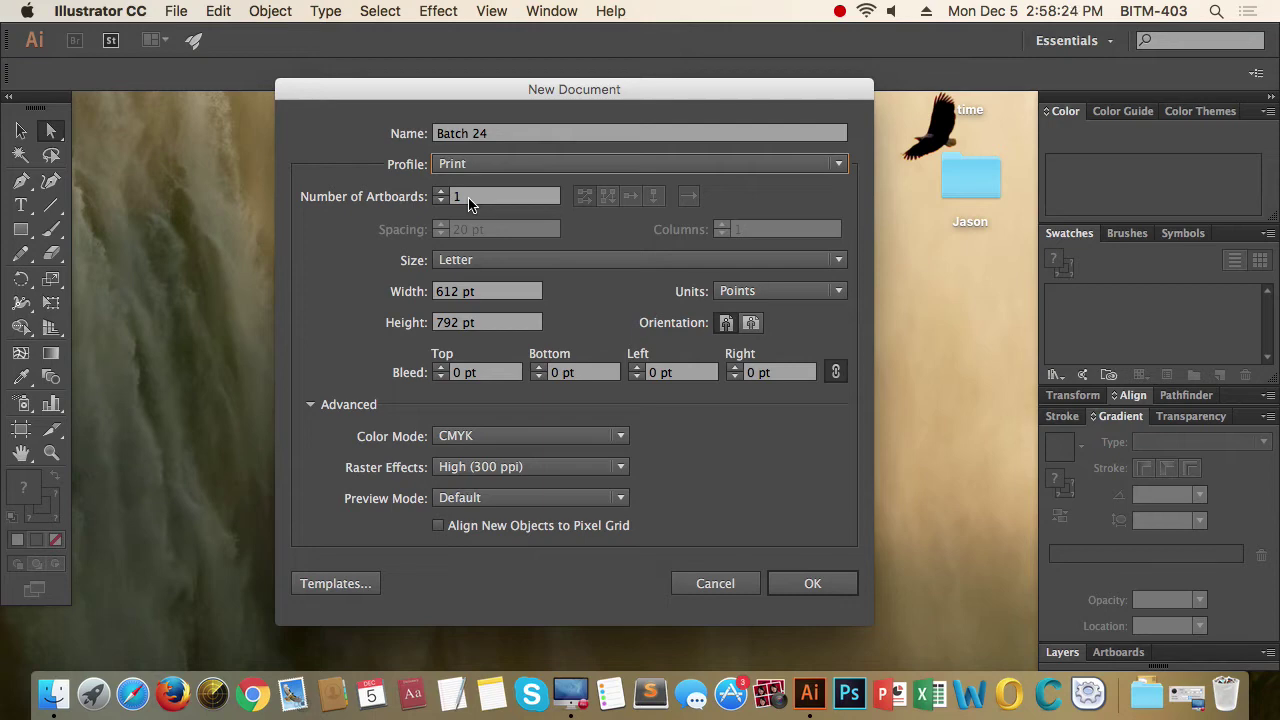
pyautogui.click(441, 194)
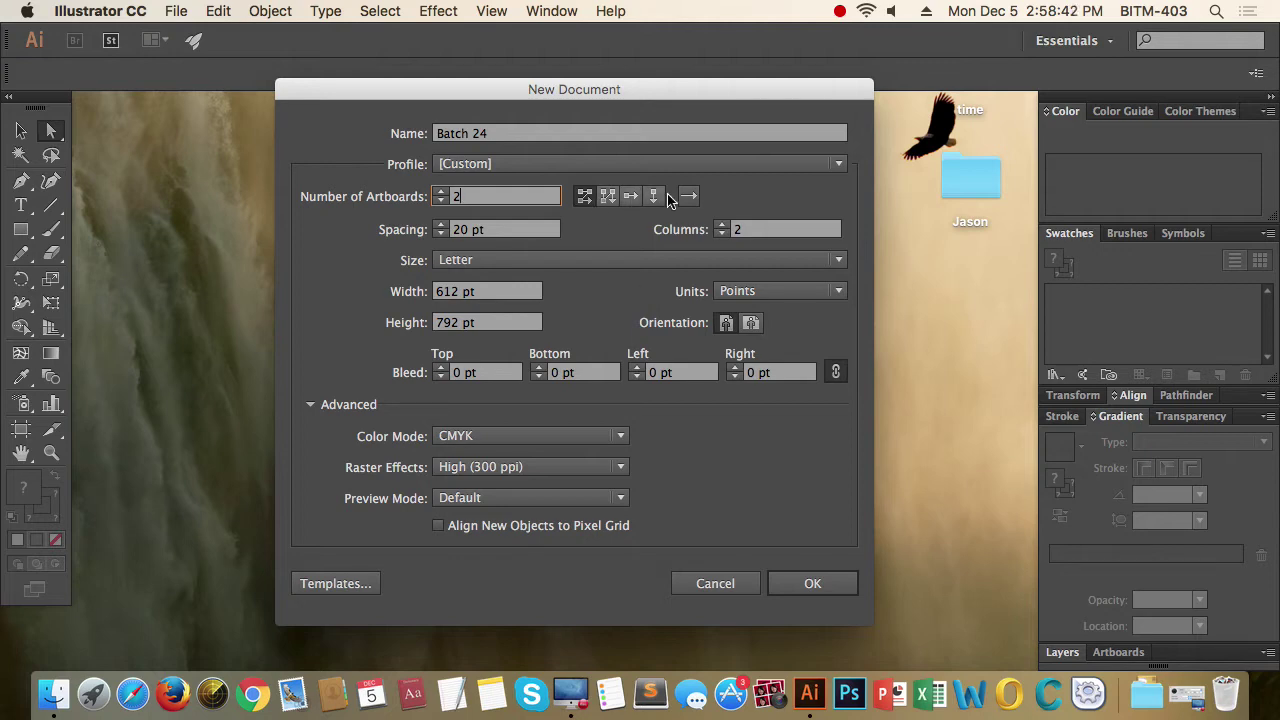
pyautogui.click(440, 200)
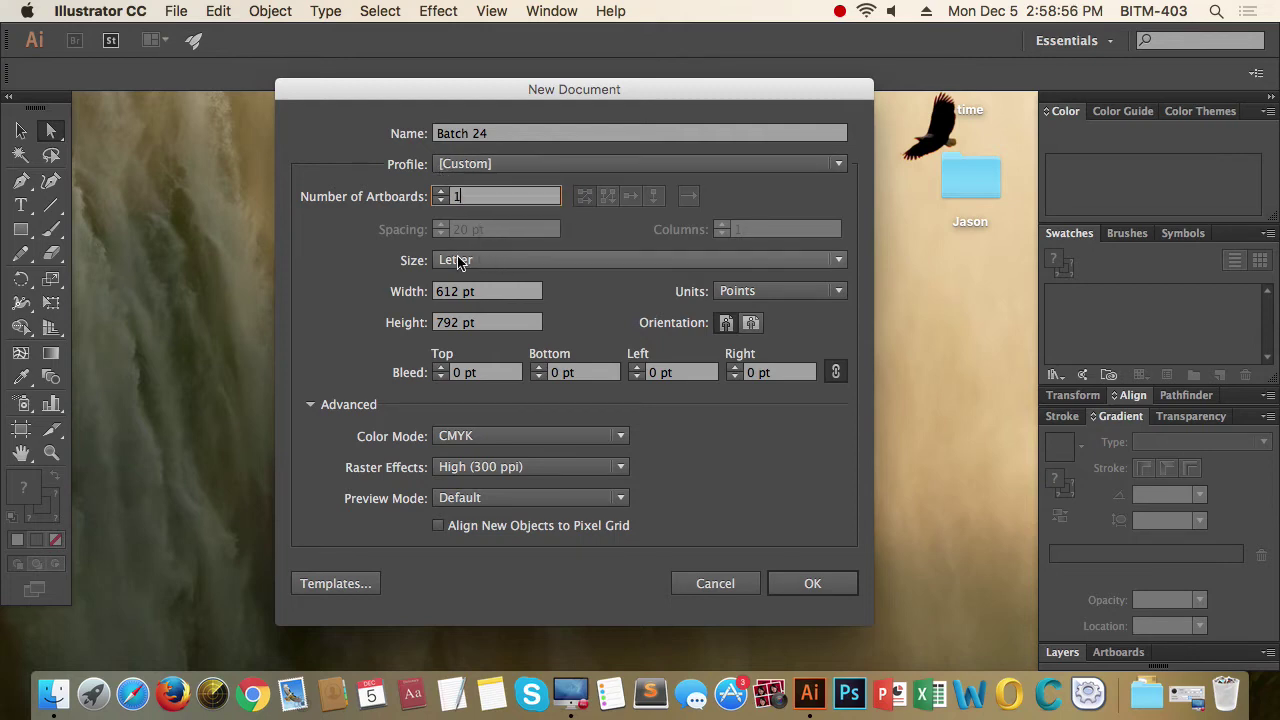
# Choose A4 page size with inches as units (8.27 × 11.69 in)
pyautogui.click(512, 264)
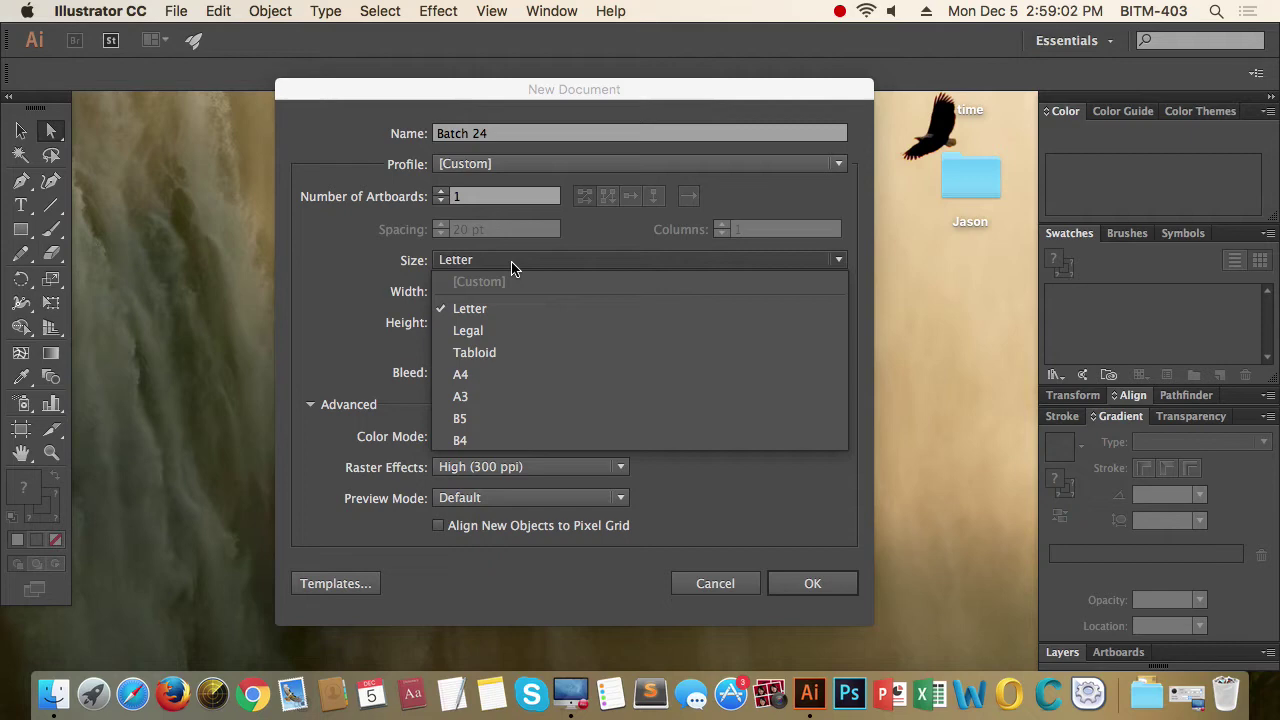
pyautogui.click(487, 374)
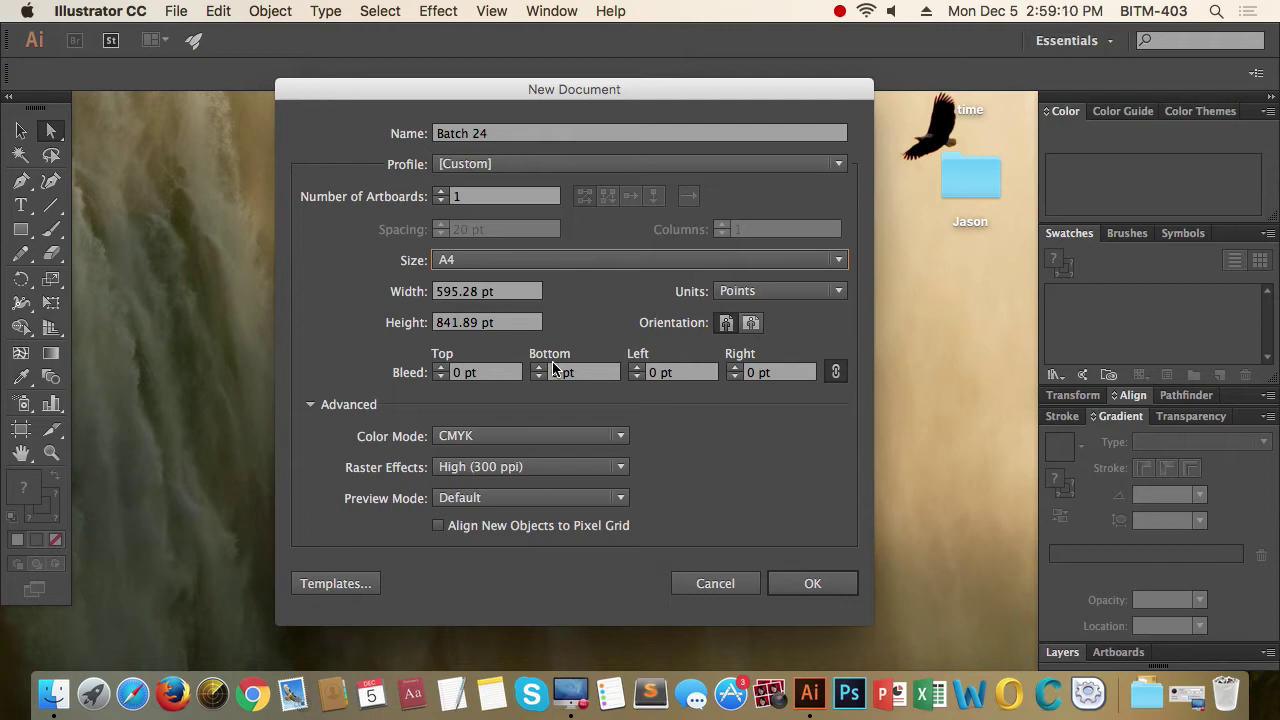
pyautogui.click(806, 294)
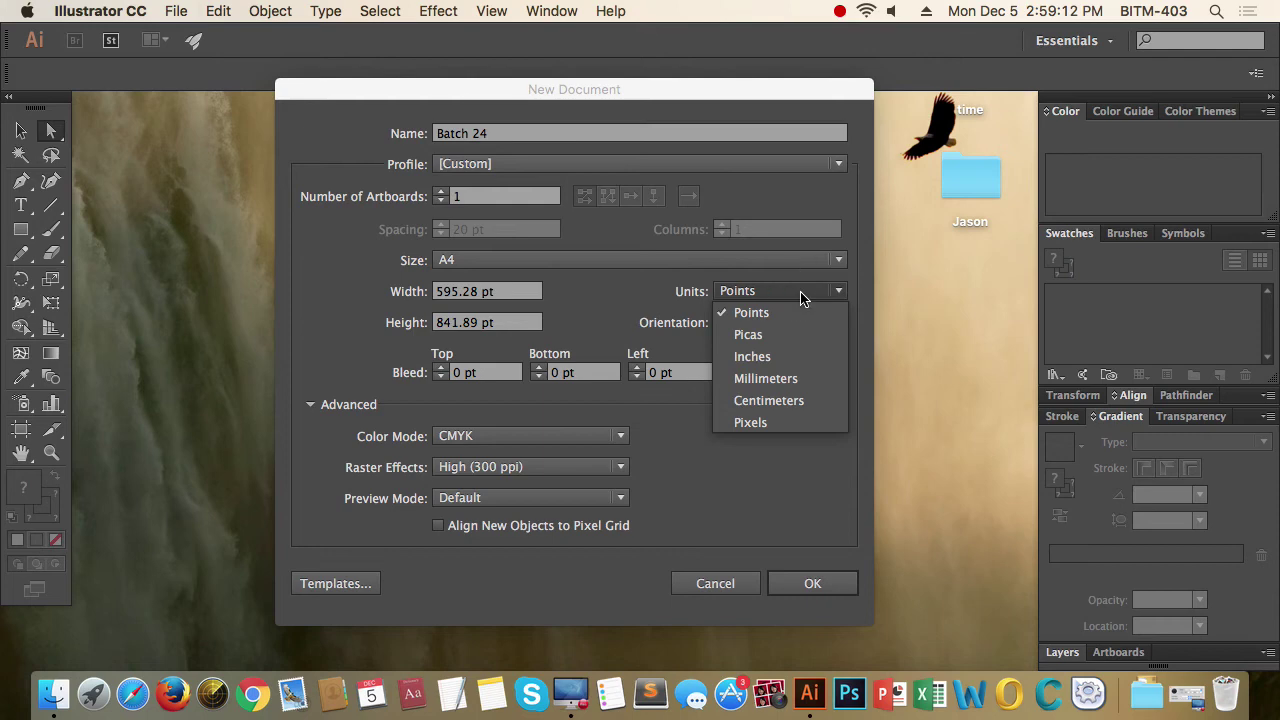
pyautogui.click(789, 358)
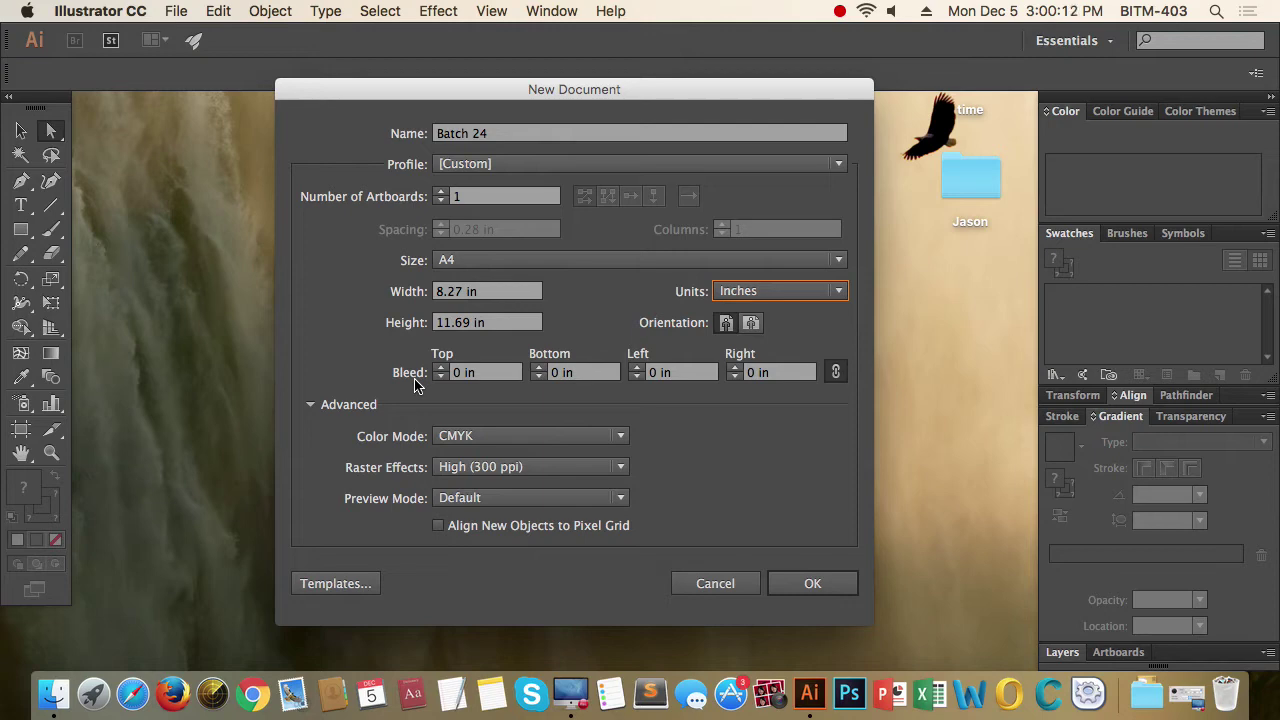
# Link the four bleed fields and set the bleed to 0.2 in
pyautogui.click(449, 376)
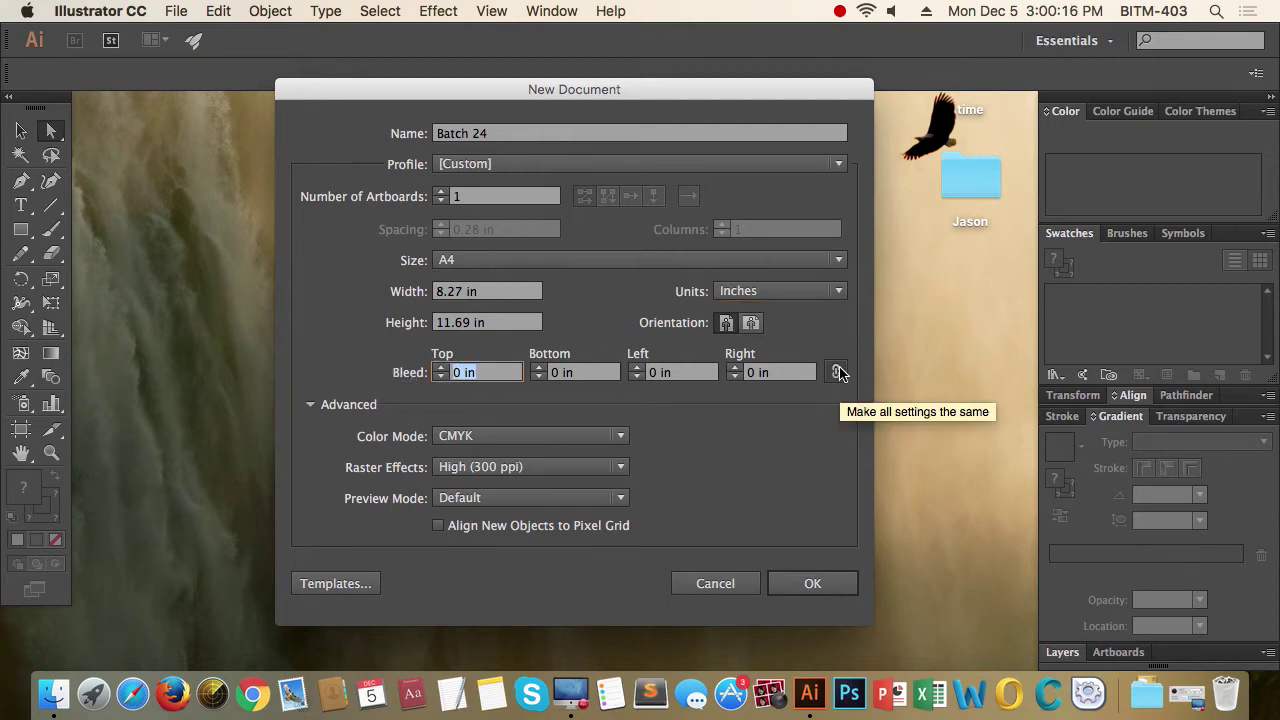
pyautogui.click(836, 372)
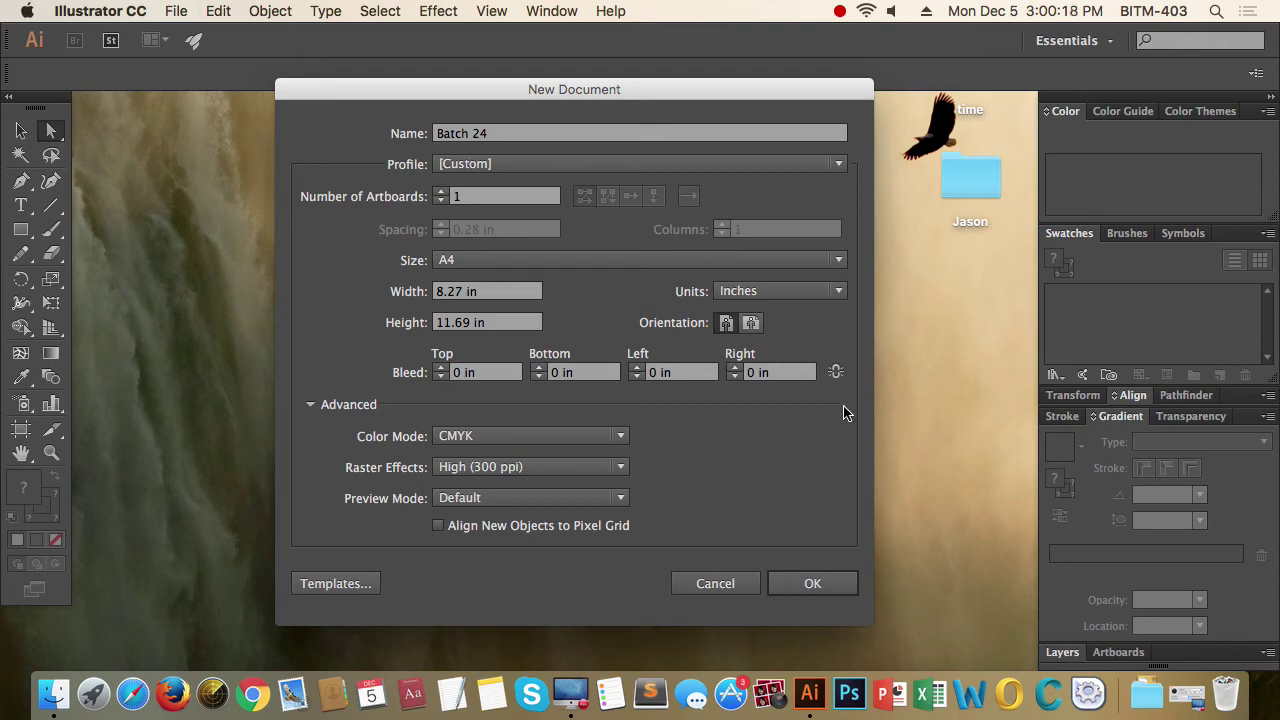
pyautogui.click(836, 372)
pyautogui.click(404, 366)
pyautogui.write('.')
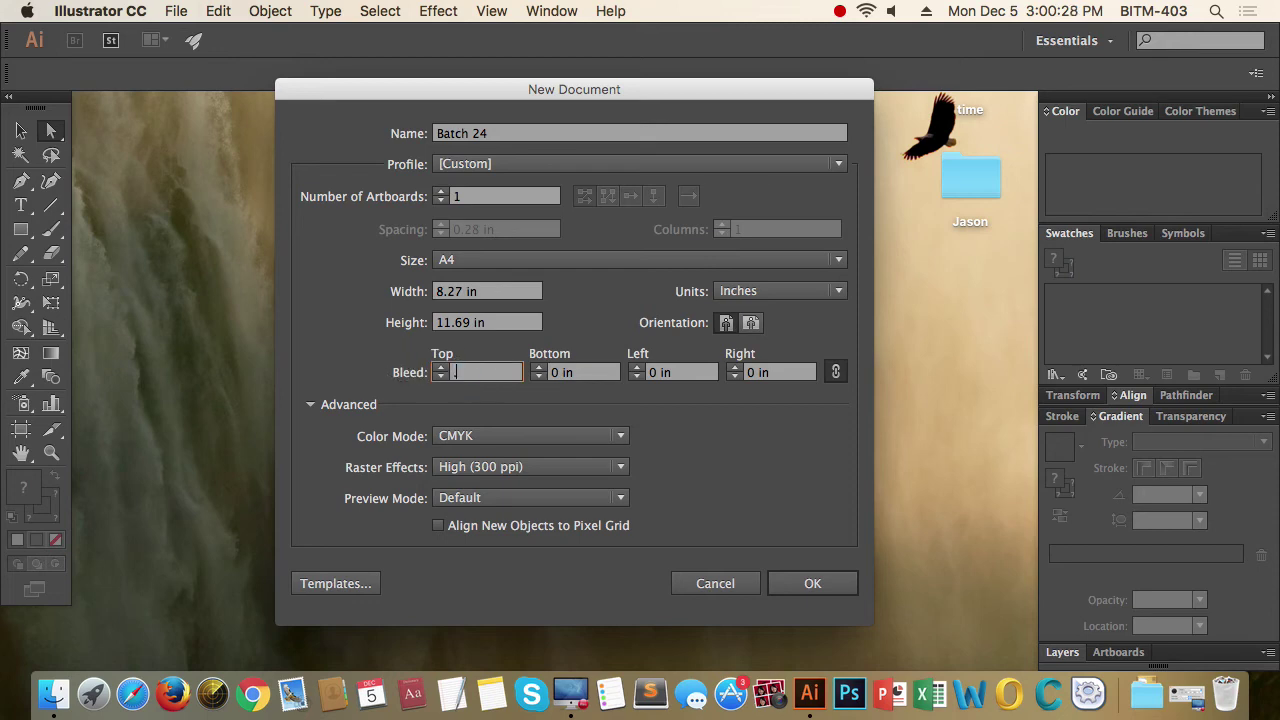
pyautogui.write('2')
pyautogui.press('Tab')
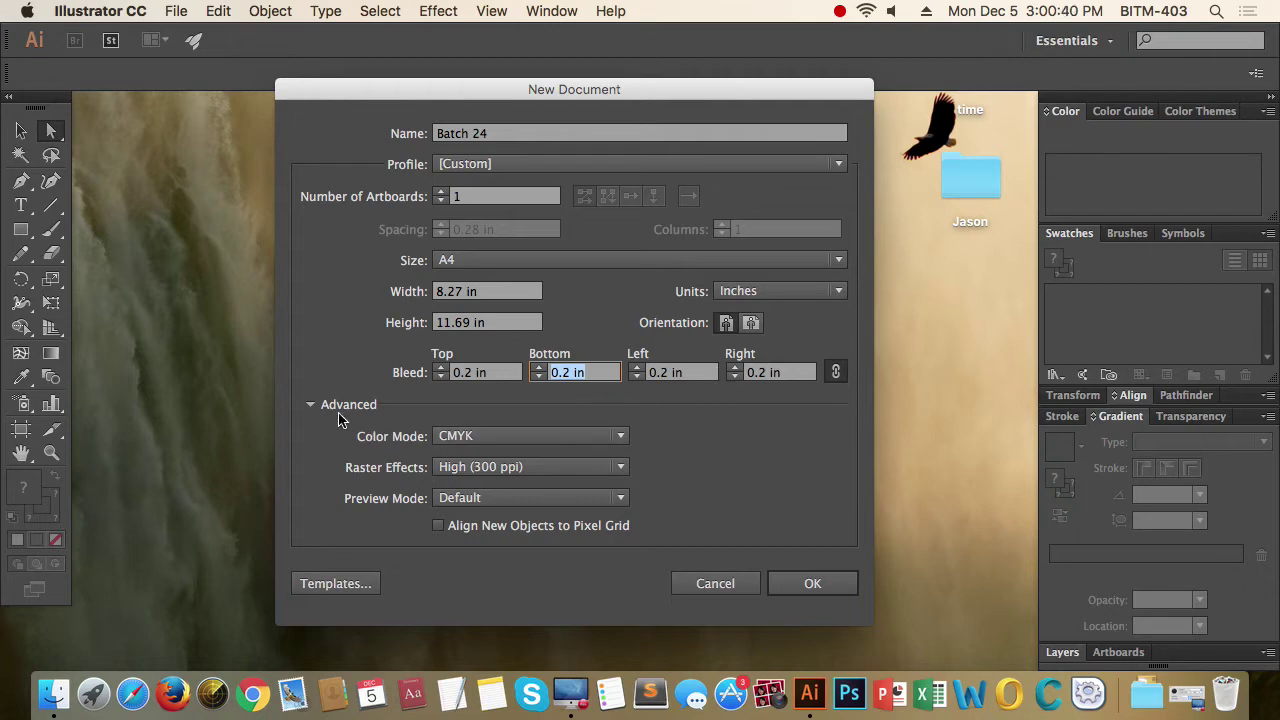
pyautogui.click(575, 443)
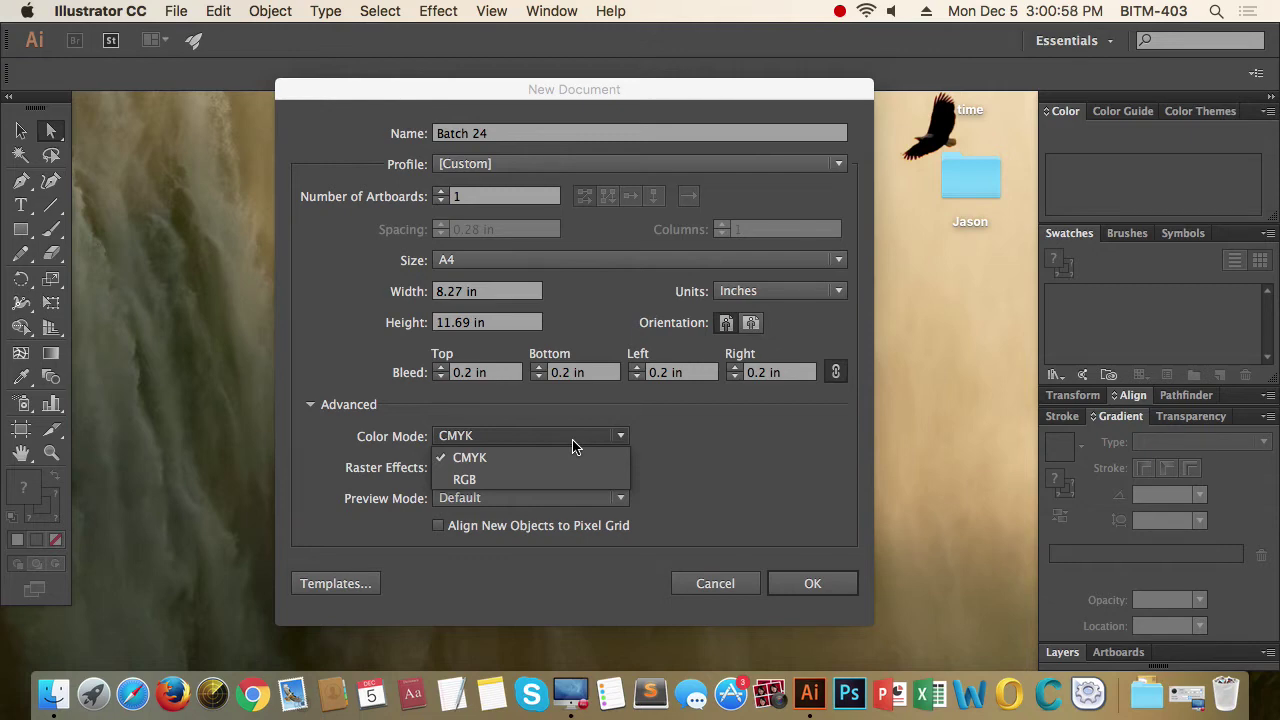
# Keep CMYK color mode and High (300 ppi) raster effects for the new document
pyautogui.click(494, 457)
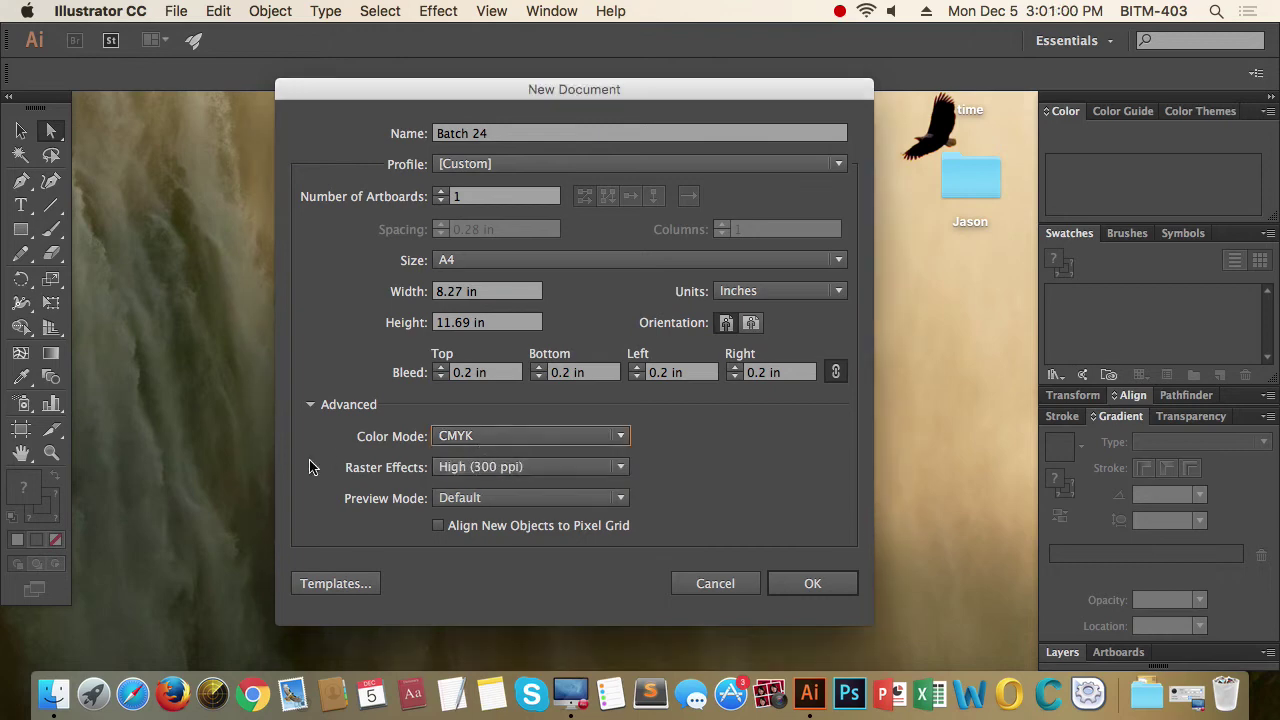
pyautogui.click(560, 474)
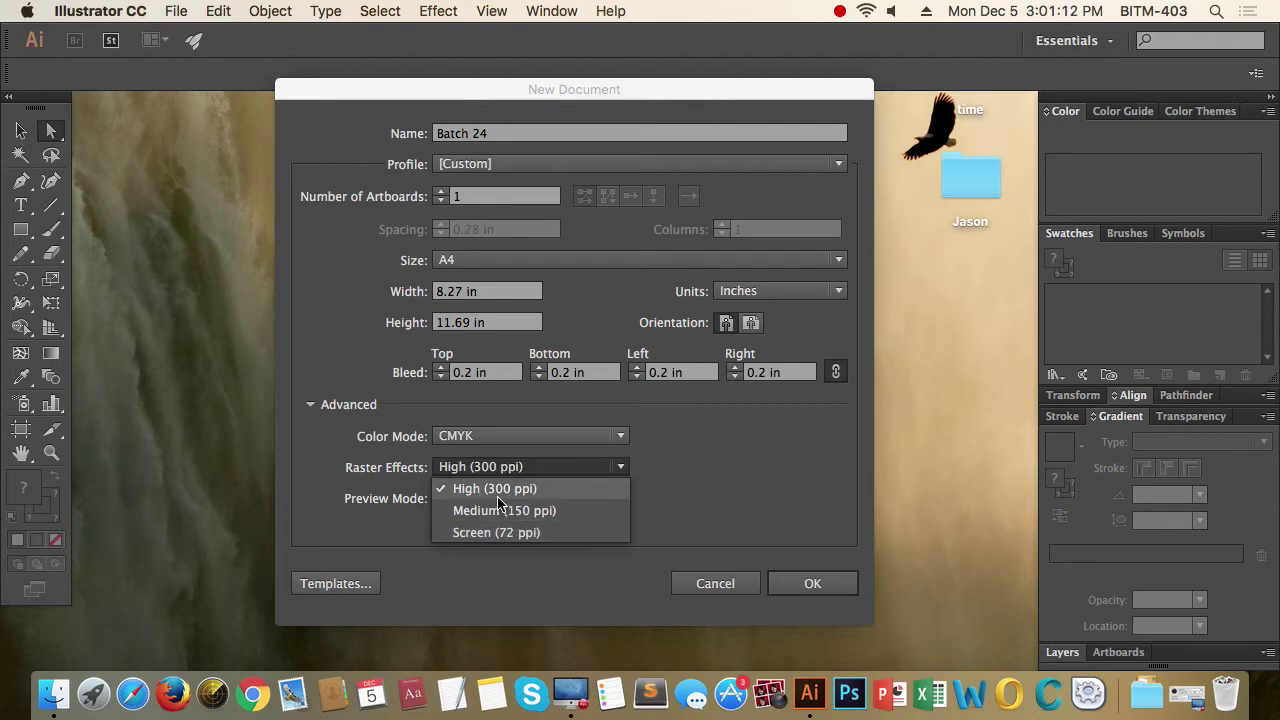
pyautogui.click(497, 497)
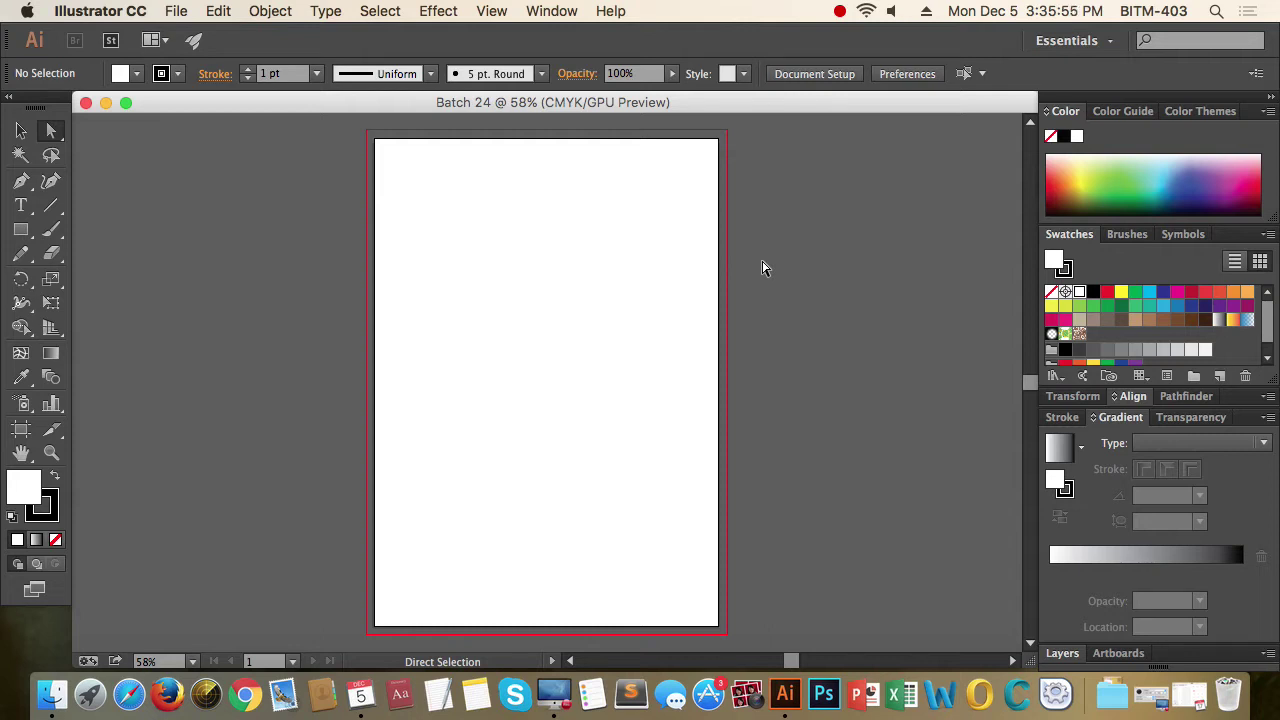
pyautogui.click(551, 12)
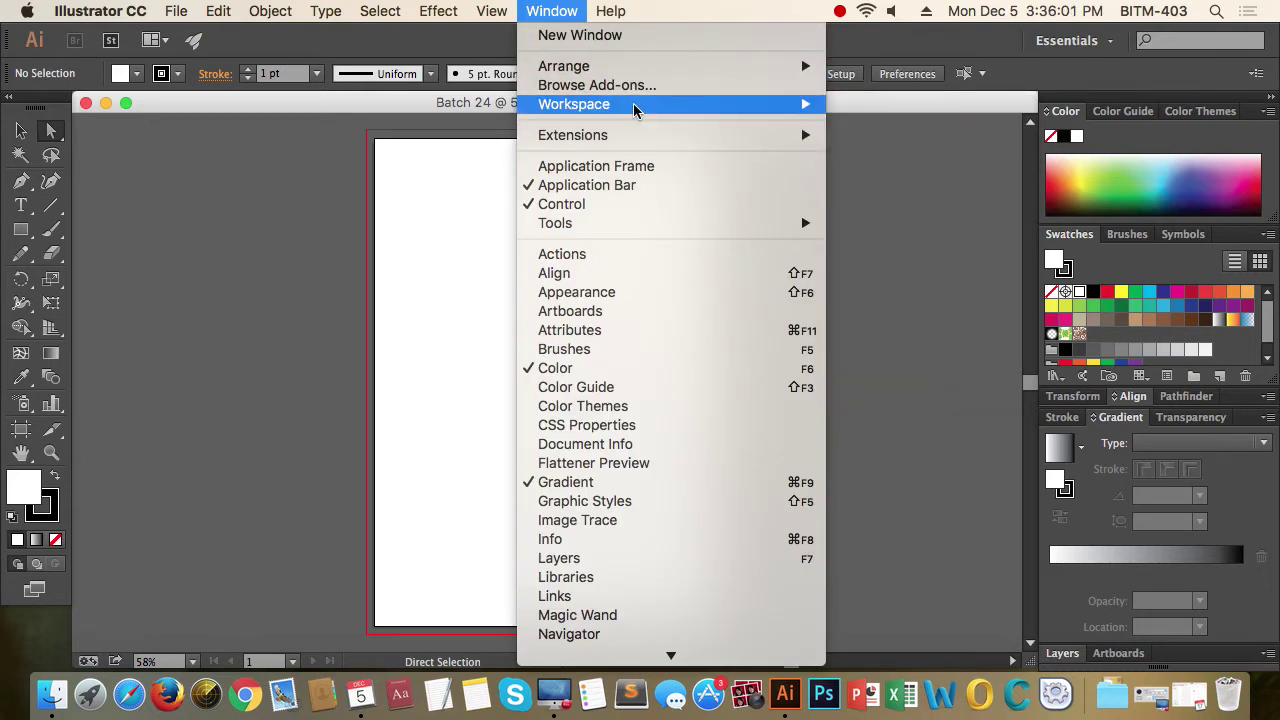
pyautogui.moveTo(600, 104)
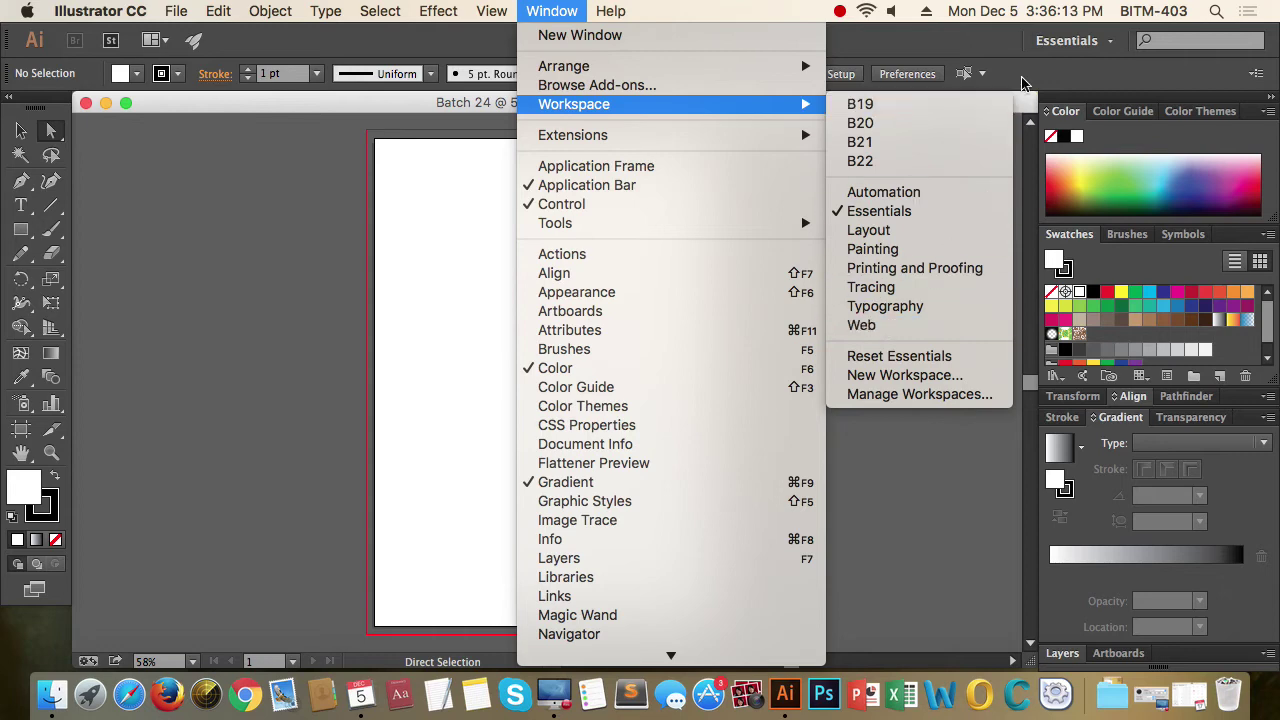
pyautogui.click(993, 45)
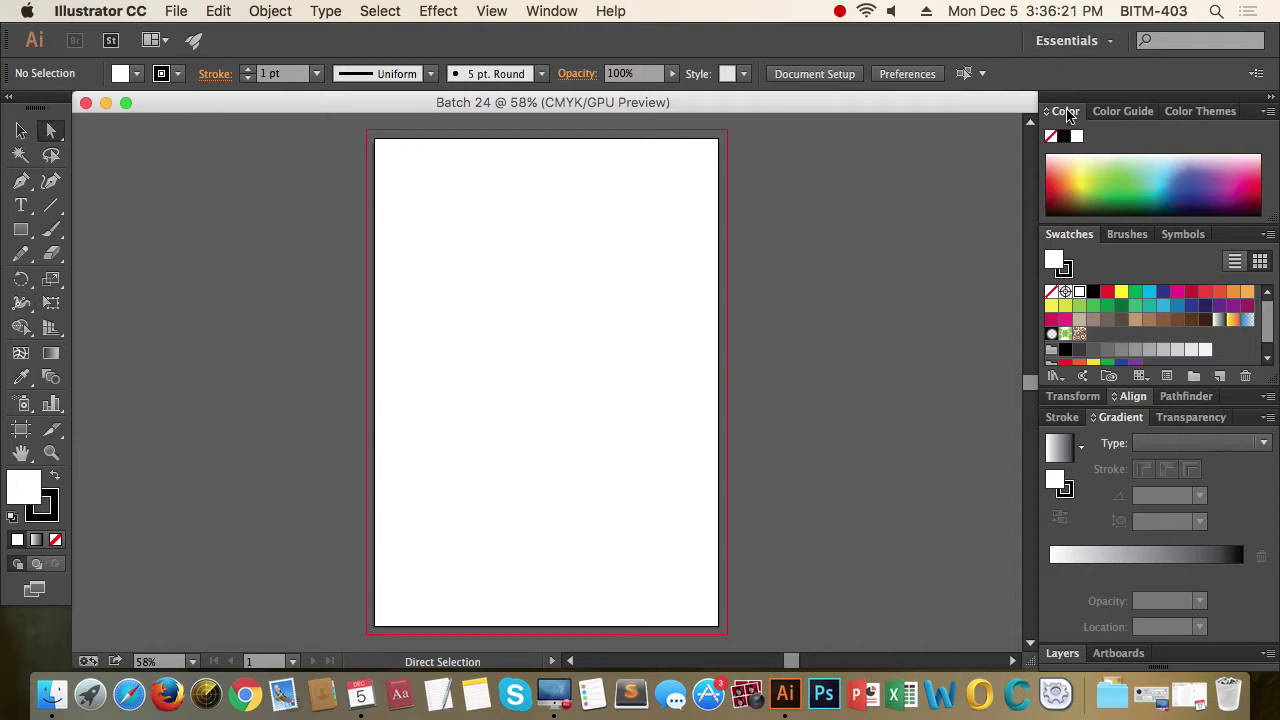
# Float the Color, Color Themes, Color Guide, Swatches, Symbols and Brushes panels
pyautogui.moveTo(1067, 114); pyautogui.dragTo(712, 179)
pyautogui.moveTo(1158, 111); pyautogui.dragTo(560, 201)
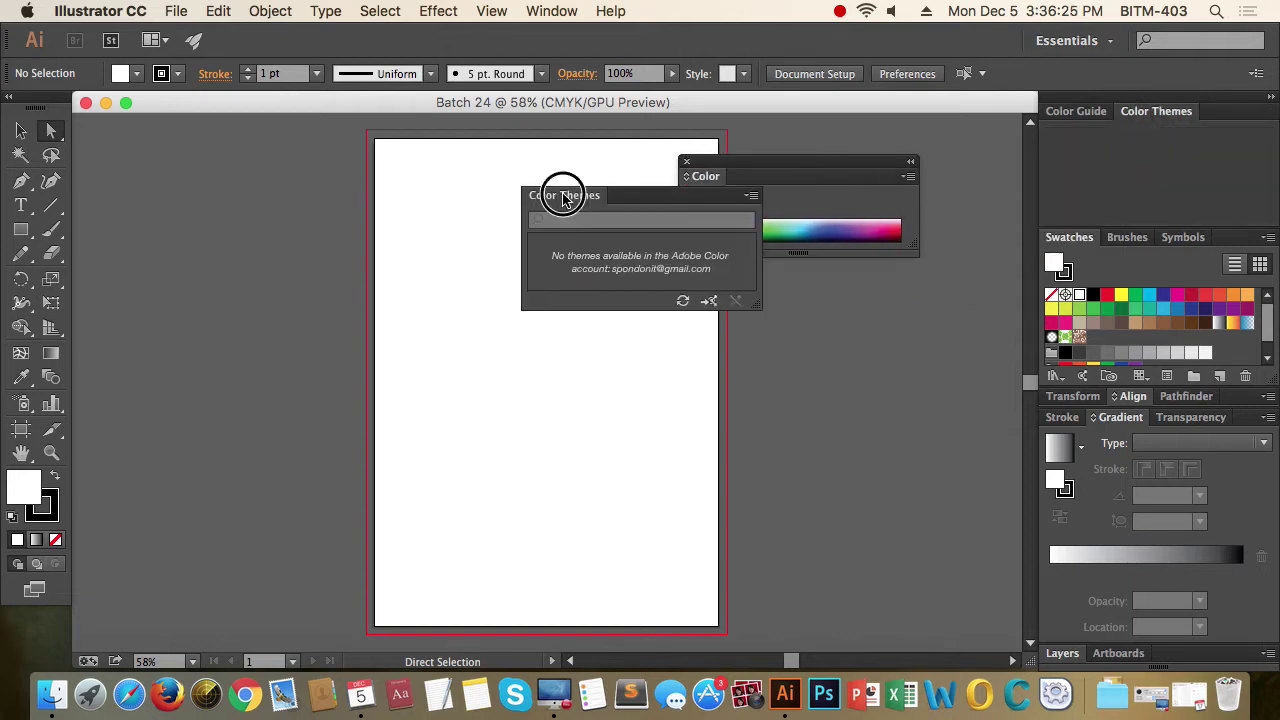
pyautogui.moveTo(1080, 114); pyautogui.dragTo(662, 174)
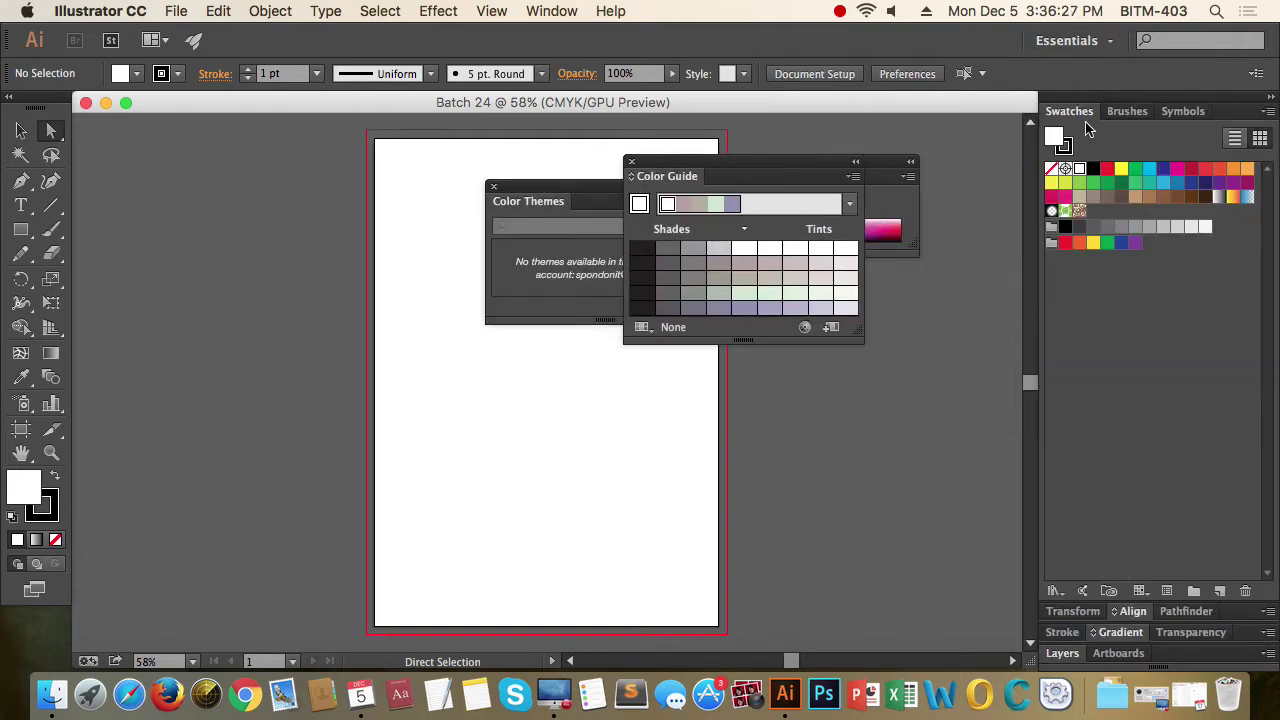
pyautogui.moveTo(1075, 112); pyautogui.dragTo(659, 185)
pyautogui.moveTo(1122, 111); pyautogui.dragTo(790, 176)
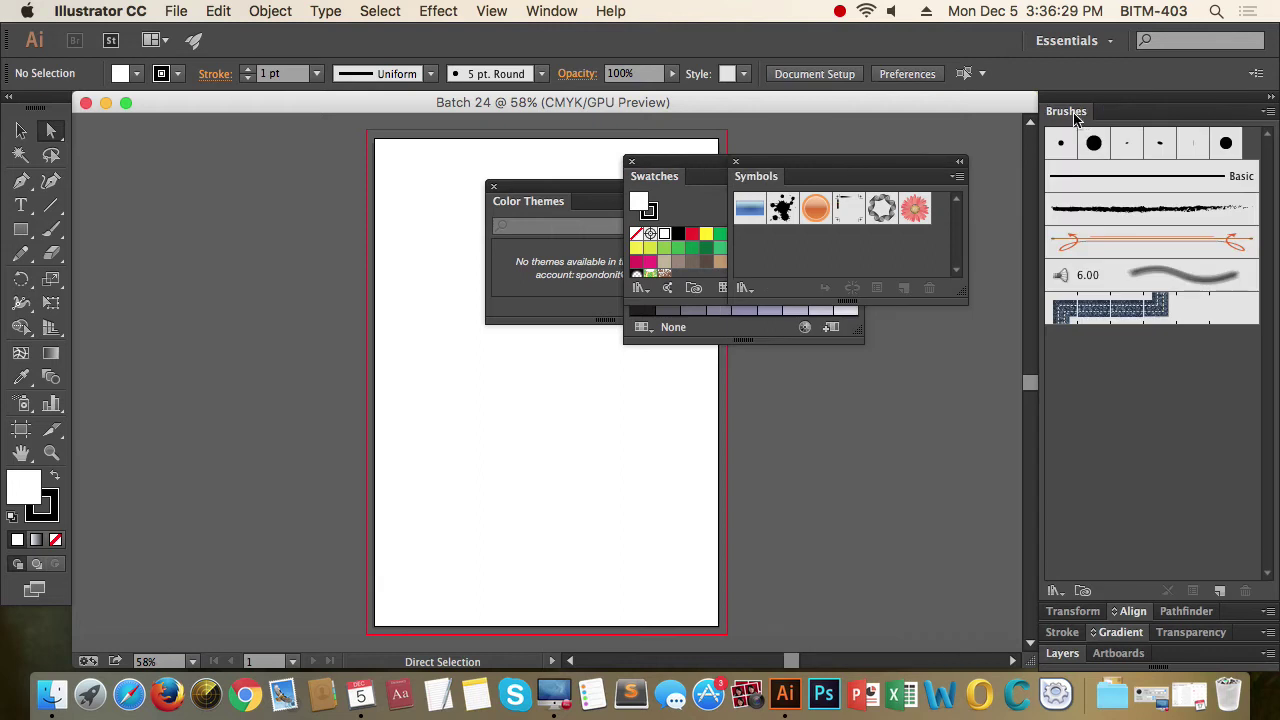
pyautogui.moveTo(1066, 111); pyautogui.dragTo(535, 195)
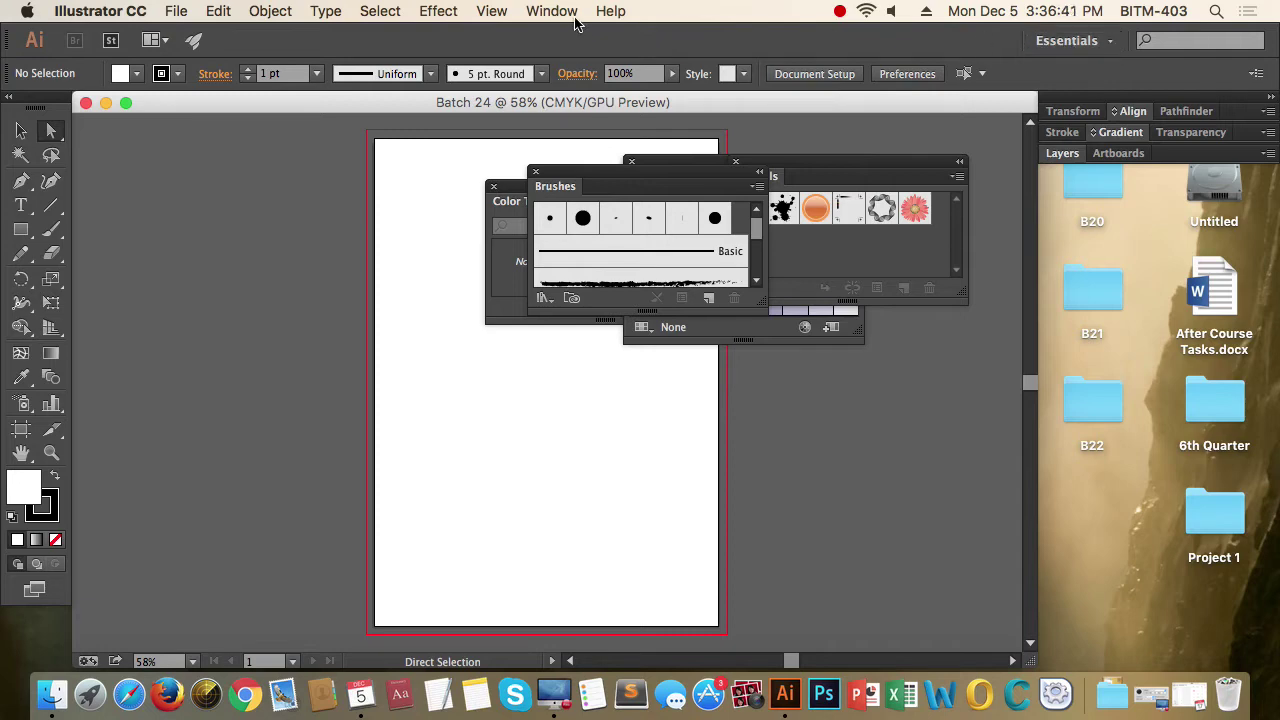
# Reapply Essentials, move Brushes and Swatches aside, and dock Color onto Color Guide
pyautogui.click(556, 10)
pyautogui.moveTo(574, 104)
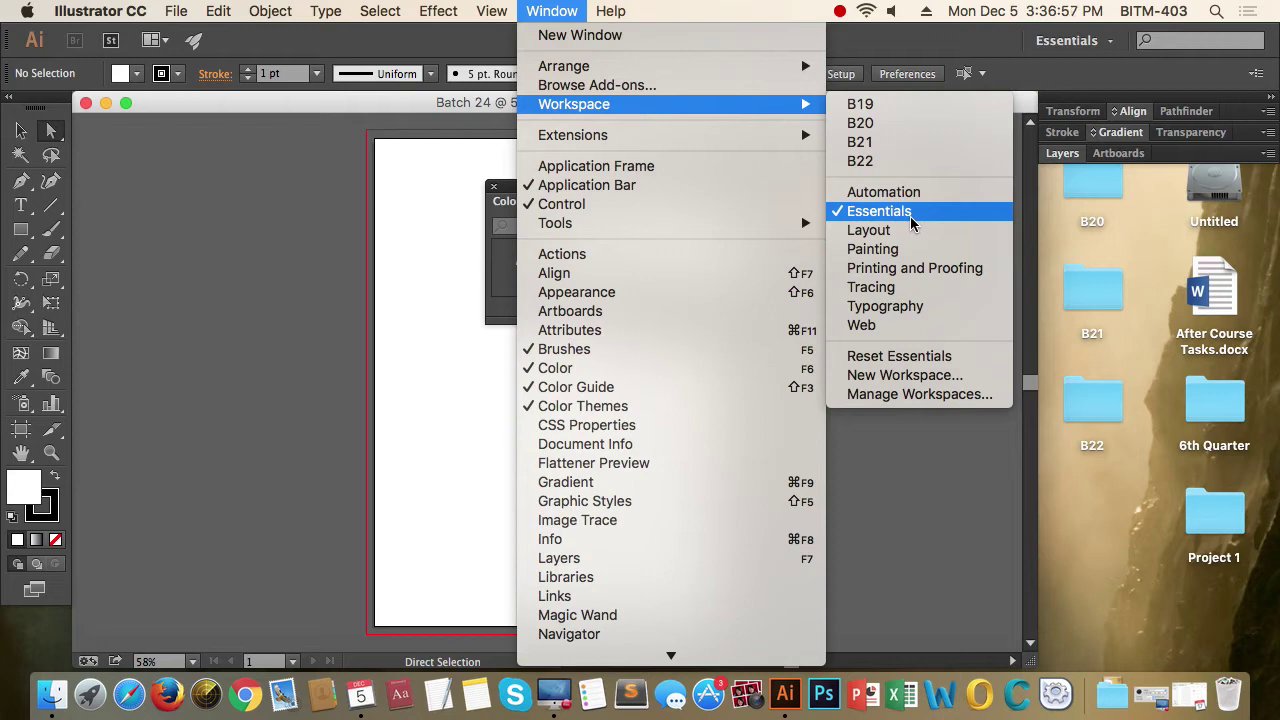
pyautogui.click(912, 222)
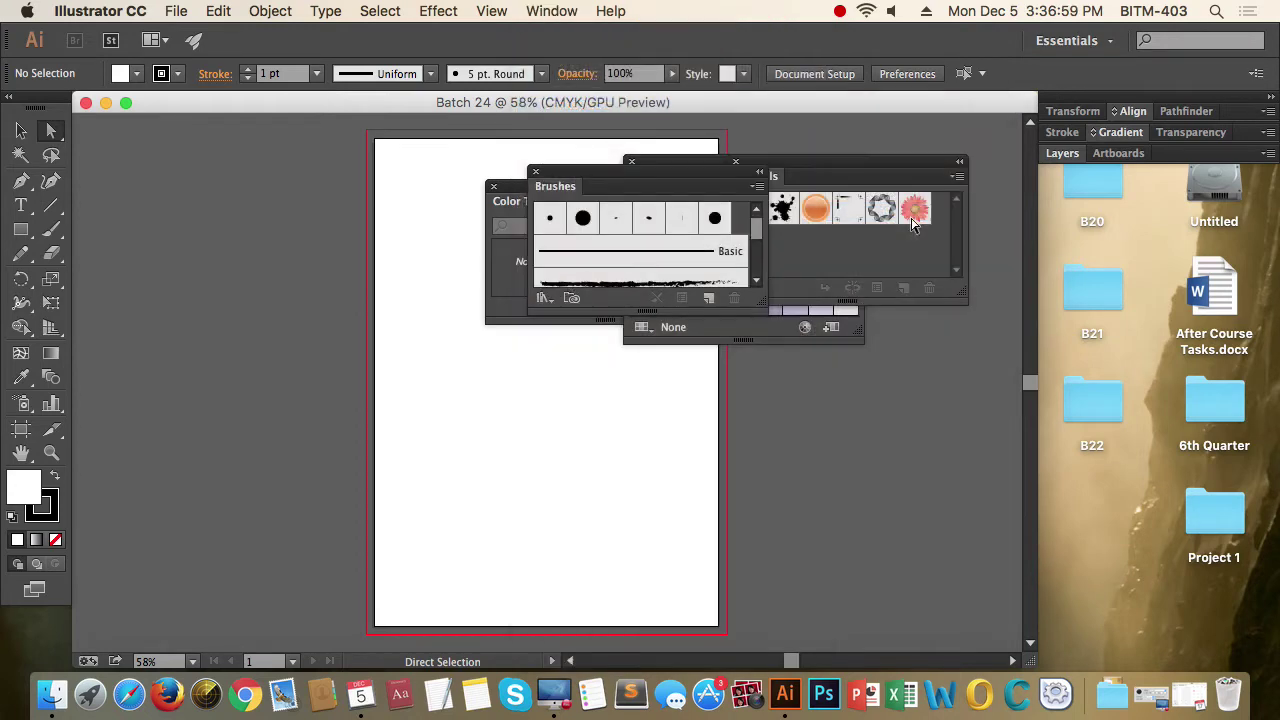
pyautogui.moveTo(577, 183); pyautogui.dragTo(725, 344)
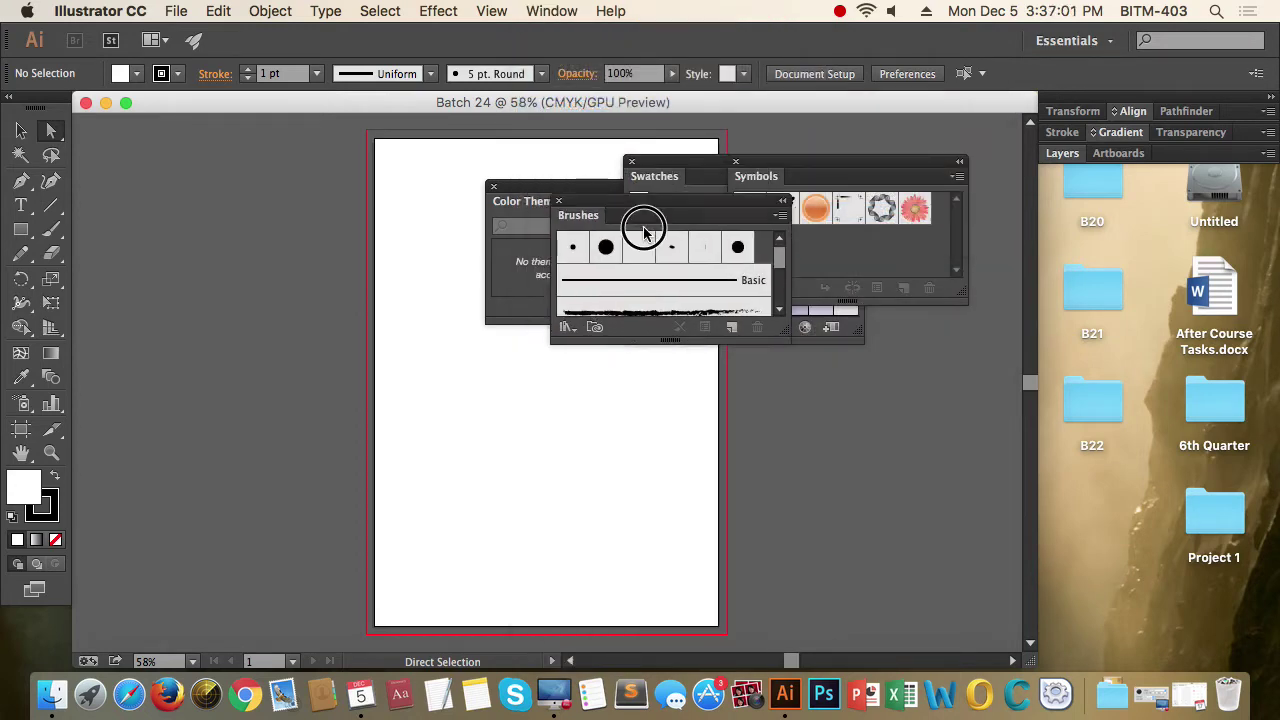
pyautogui.moveTo(688, 167); pyautogui.dragTo(494, 239)
pyautogui.moveTo(877, 176); pyautogui.dragTo(789, 305)
pyautogui.moveTo(745, 187)
pyautogui.mouseDown()
pyautogui.moveTo(785, 262)
pyautogui.moveTo(793, 312)
pyautogui.mouseUp()
pyautogui.moveTo(831, 171); pyautogui.dragTo(838, 241)
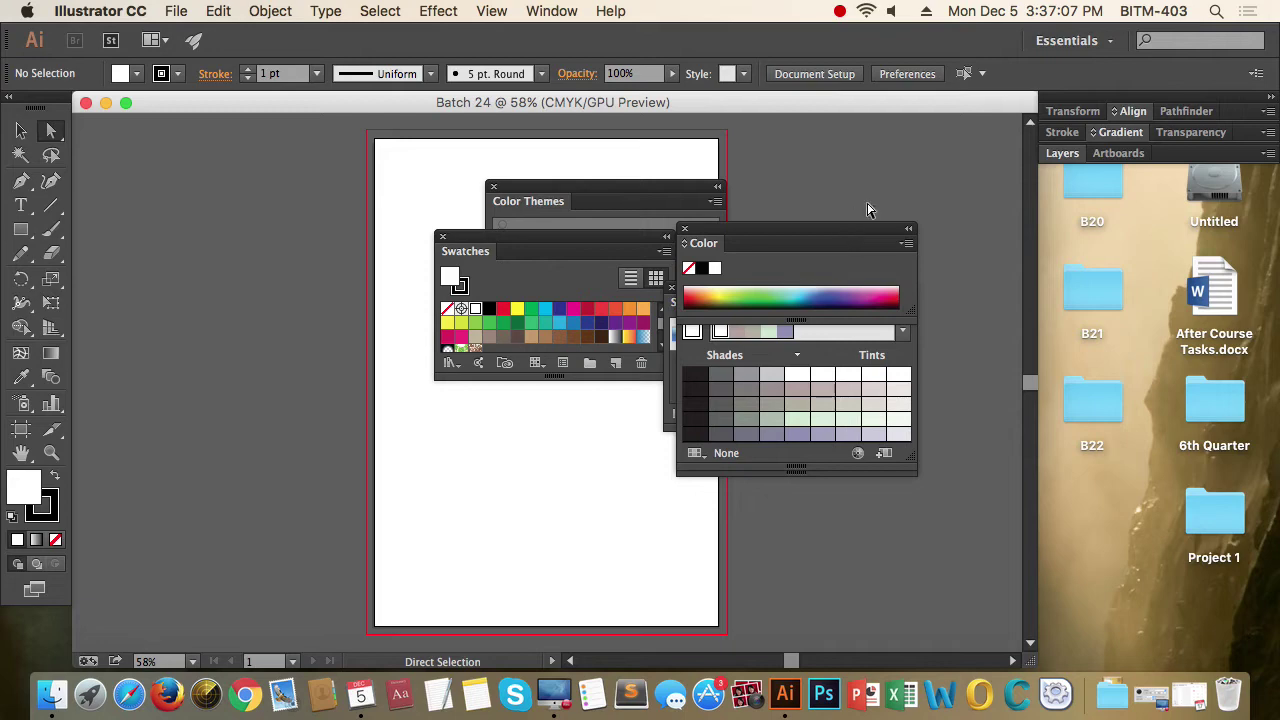
# Reset the Essentials workspace and expand the docked panel column to full size
pyautogui.click(1110, 42)
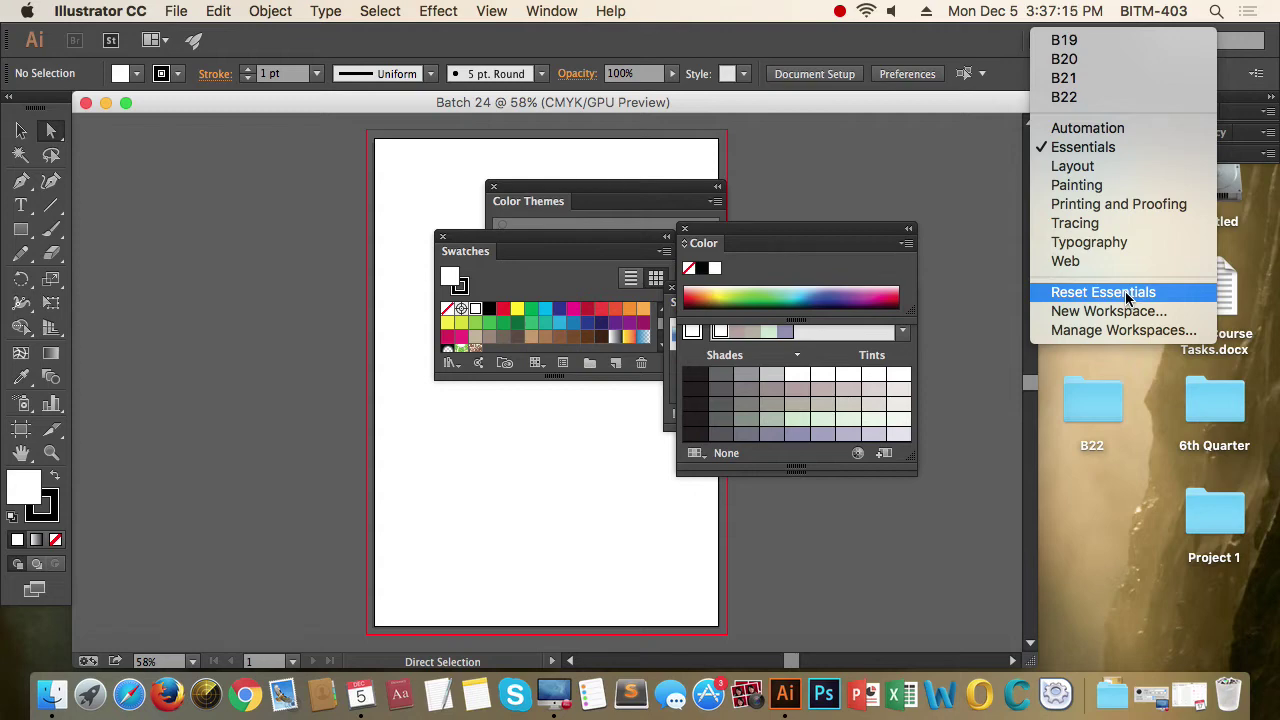
pyautogui.click(1103, 292)
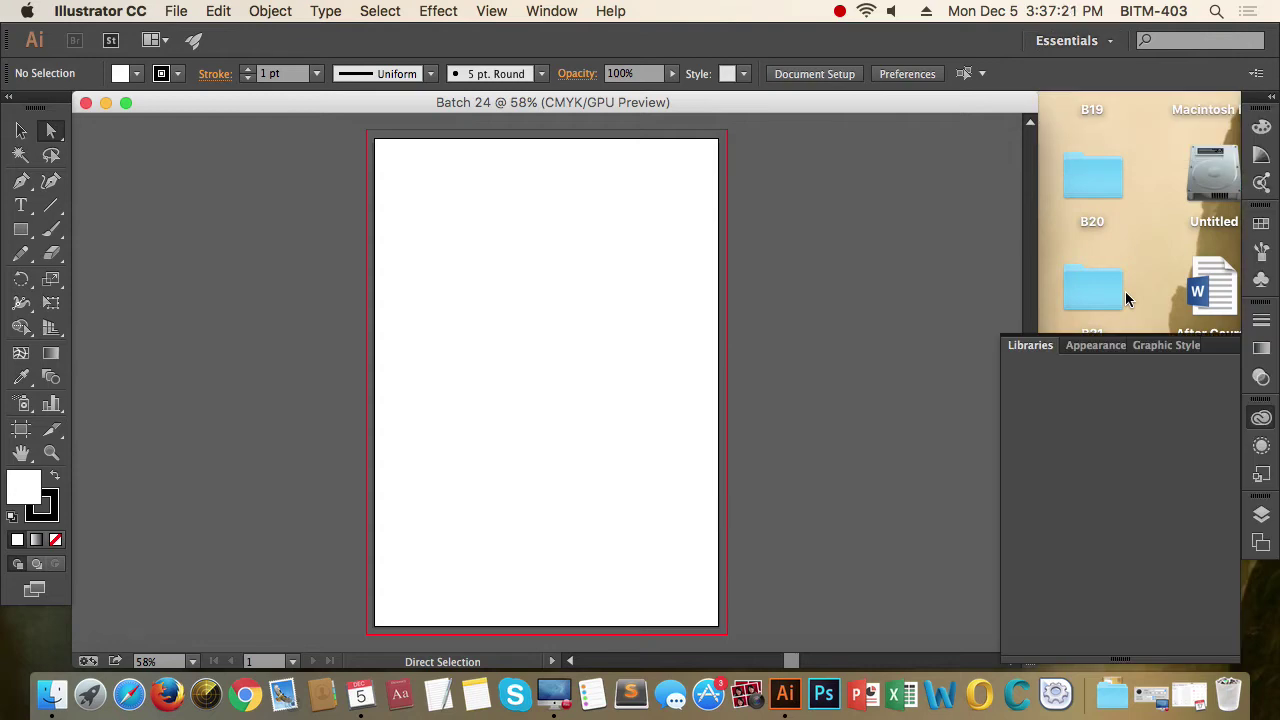
pyautogui.click(1263, 422)
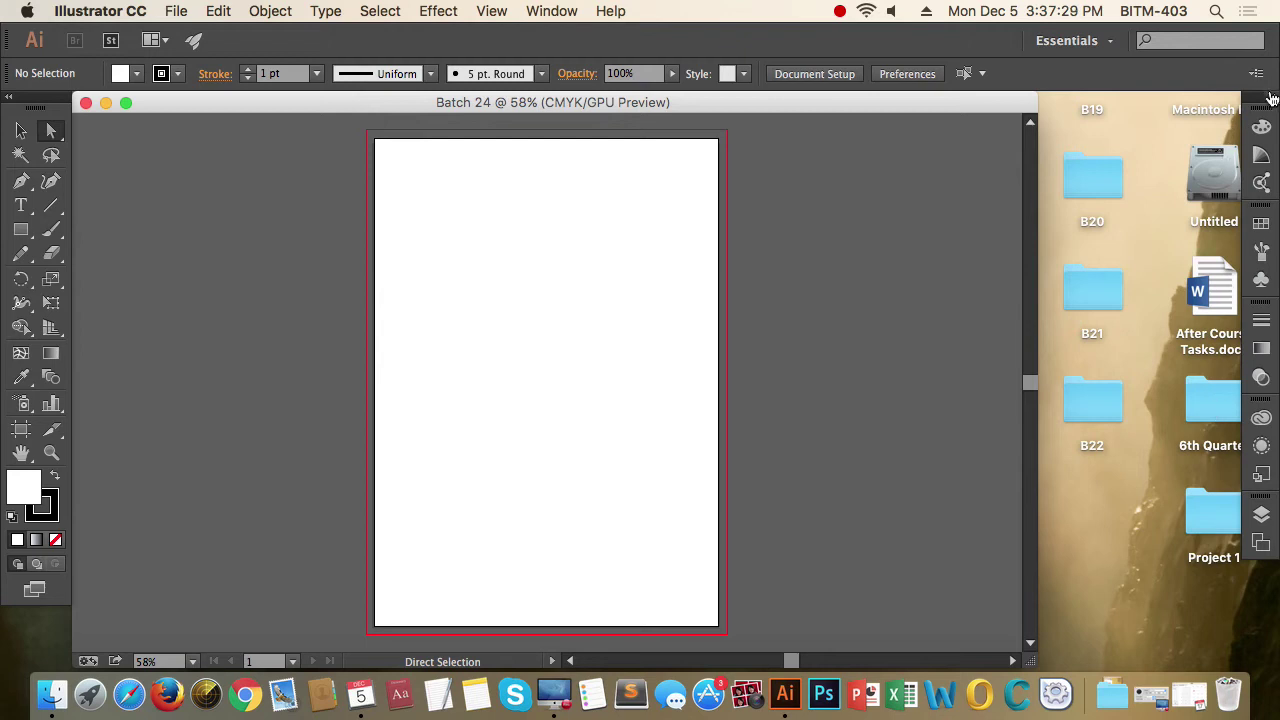
pyautogui.click(1271, 97)
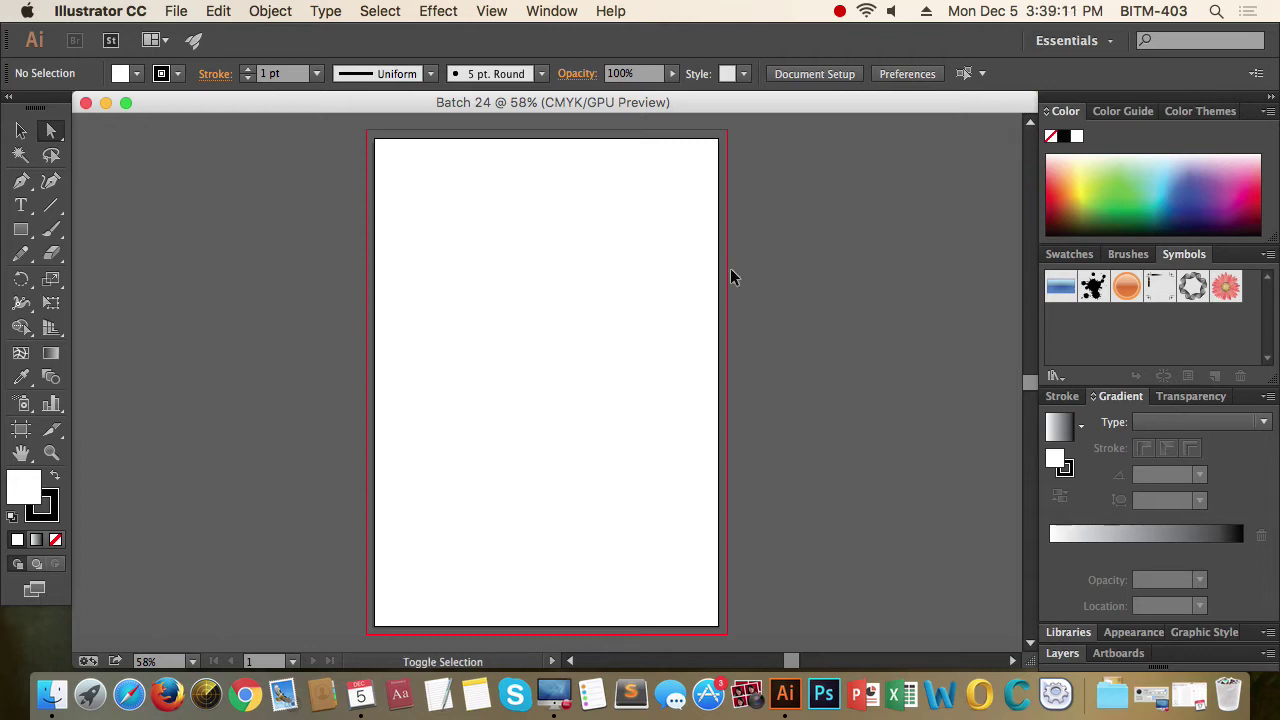
# Try the Selection and Direct Selection tools and toggle the toolbox between one and two columns
pyautogui.click(21, 130)
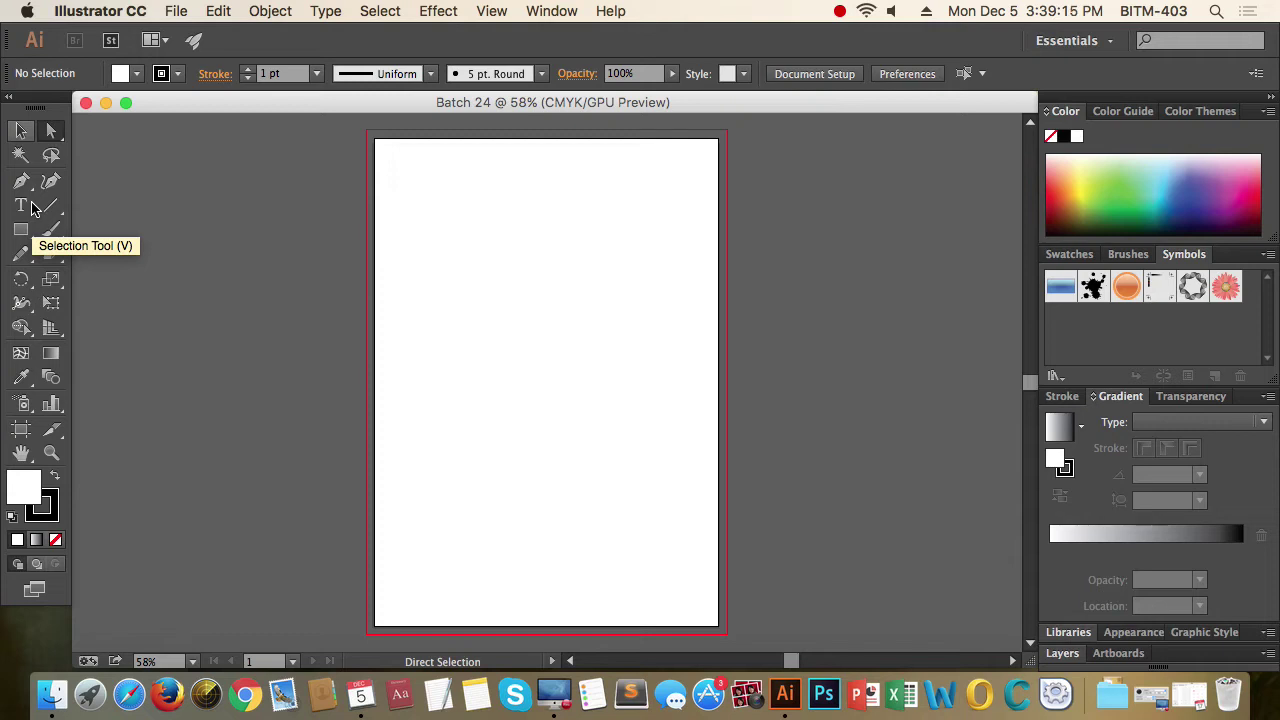
pyautogui.click(51, 130)
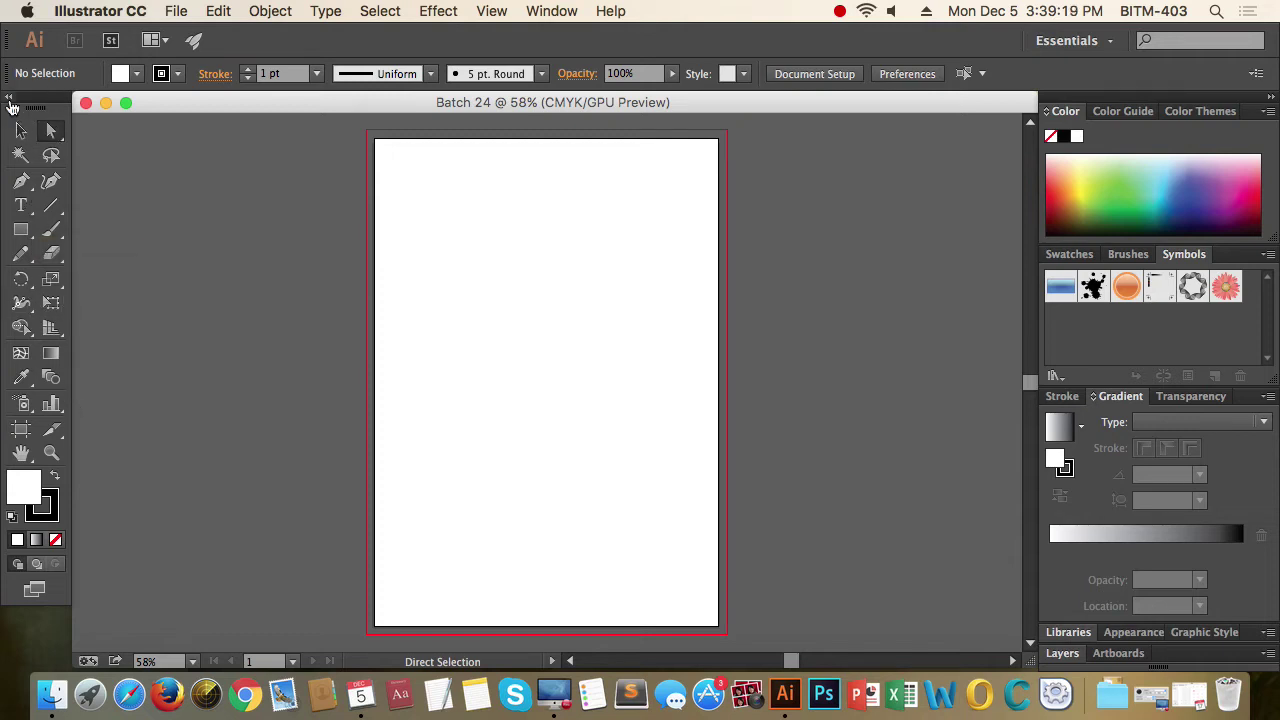
pyautogui.click(9, 99)
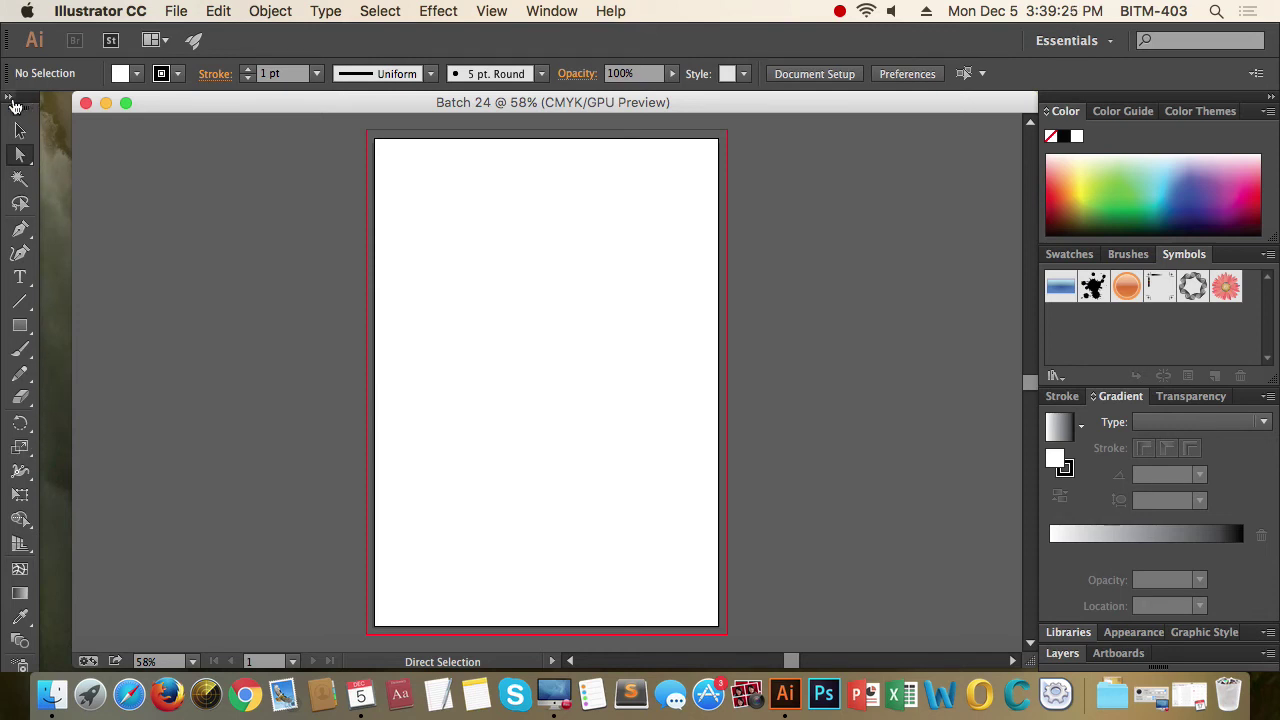
pyautogui.click(10, 98)
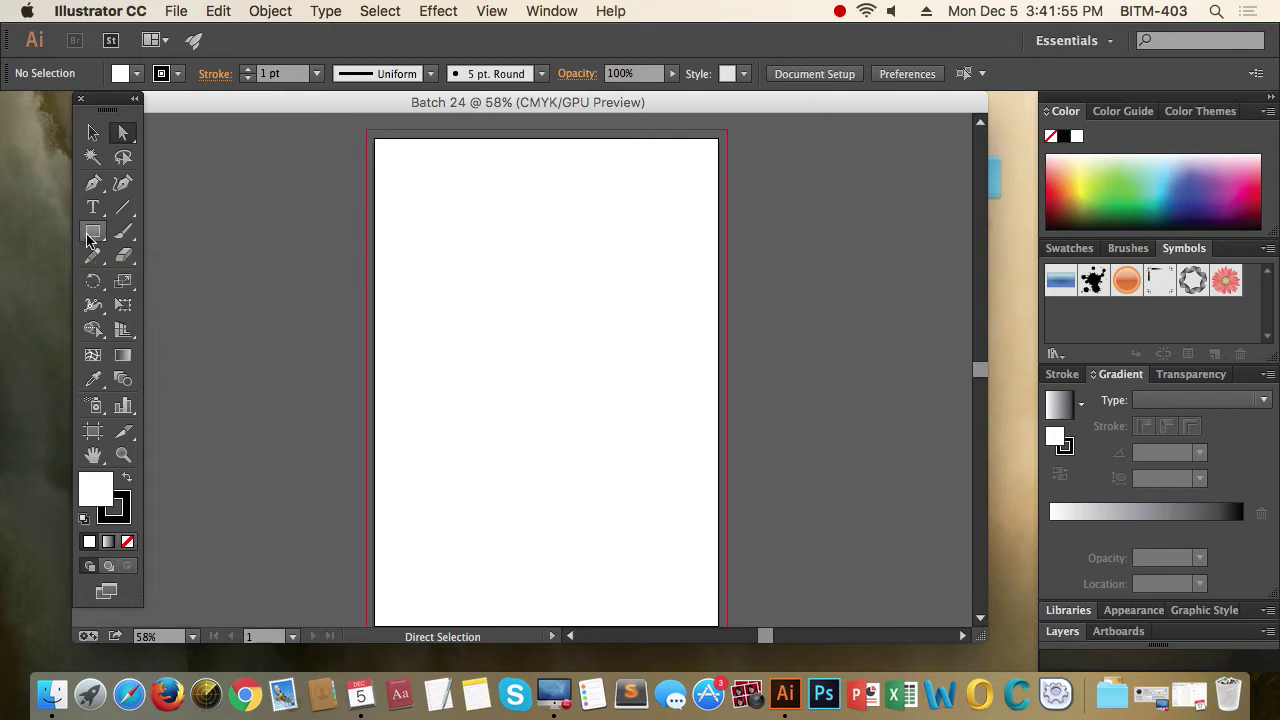
# Select the Rectangle tool and float its shape-tool group, Rectangle through Flare
pyautogui.click(93, 234)
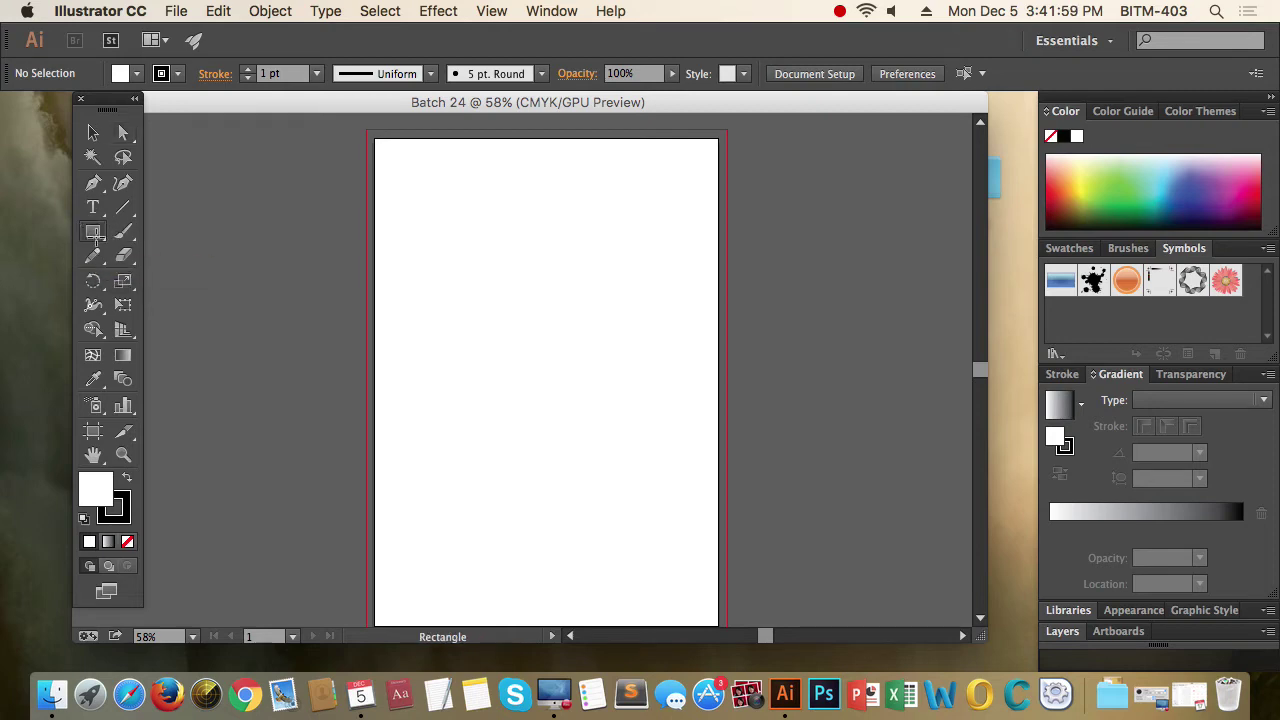
pyautogui.click(95, 234)
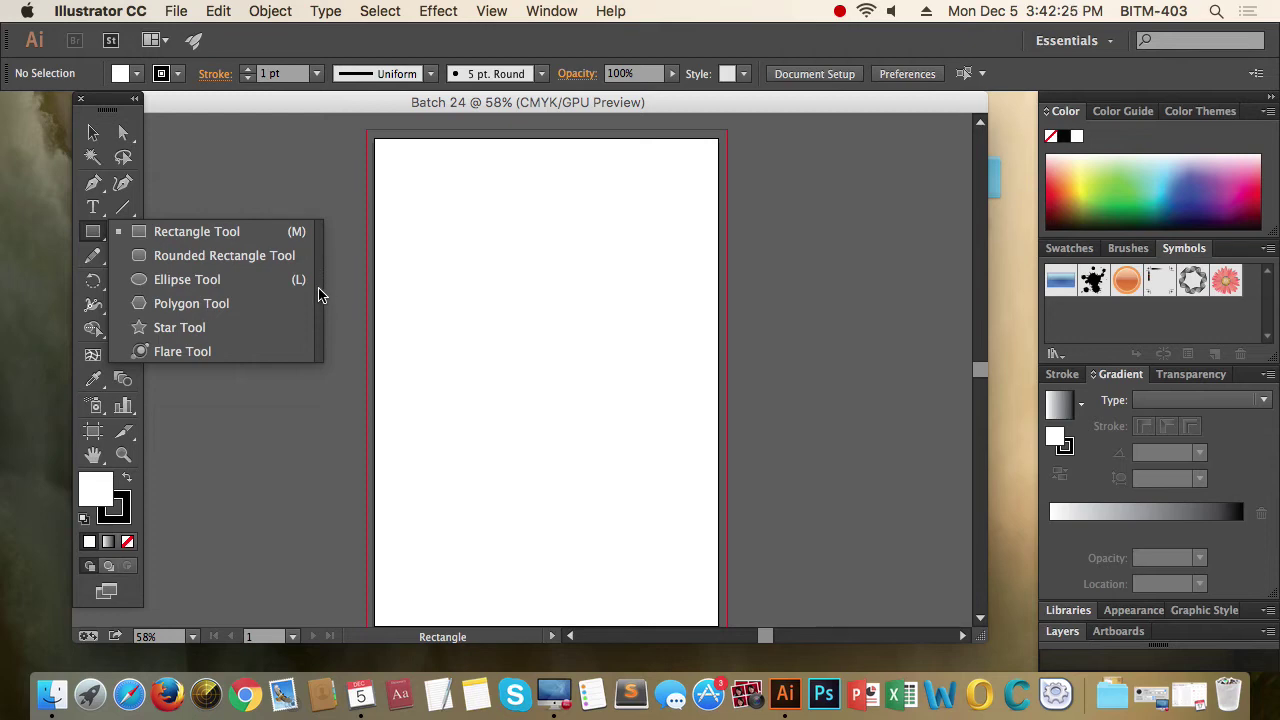
pyautogui.click(320, 293)
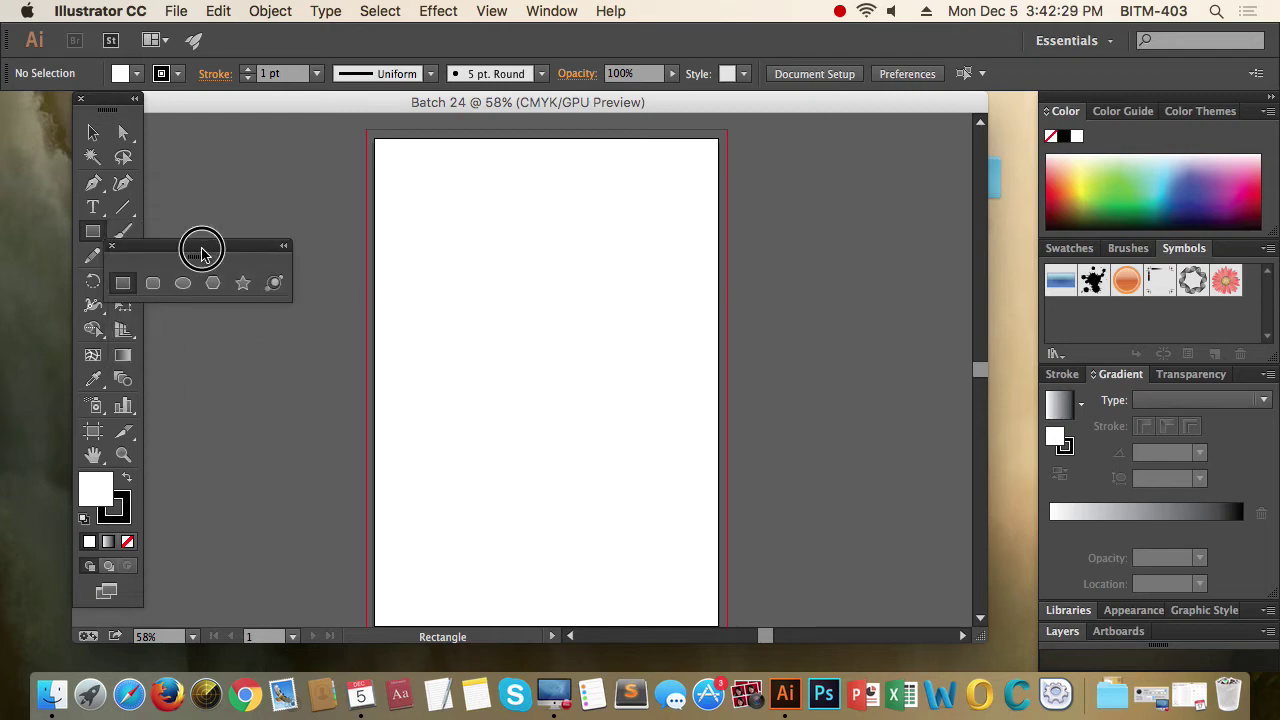
# Move the floating shape tools panel aside and try Rounded Rectangle, Ellipse, Polygon and Star, ending on Rectangle
pyautogui.moveTo(201, 250)
pyautogui.mouseDown()
pyautogui.moveTo(587, 175)
pyautogui.moveTo(837, 157)
pyautogui.mouseUp()
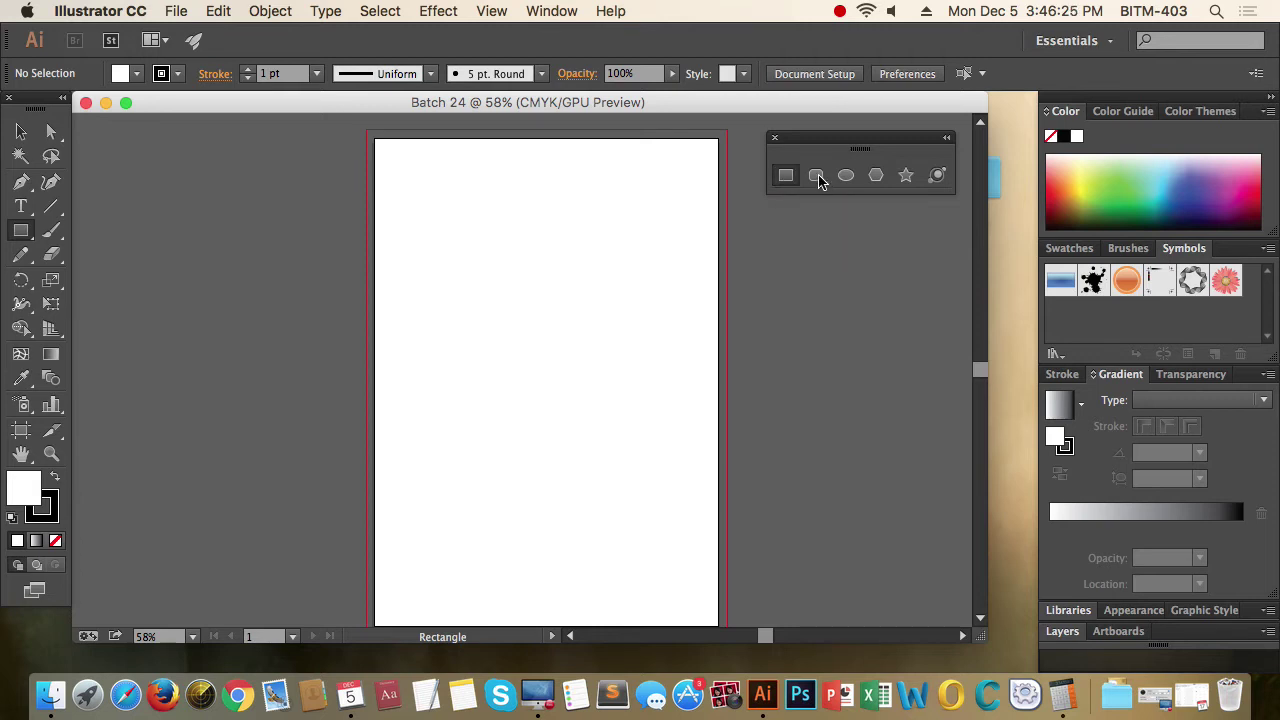
pyautogui.click(818, 177)
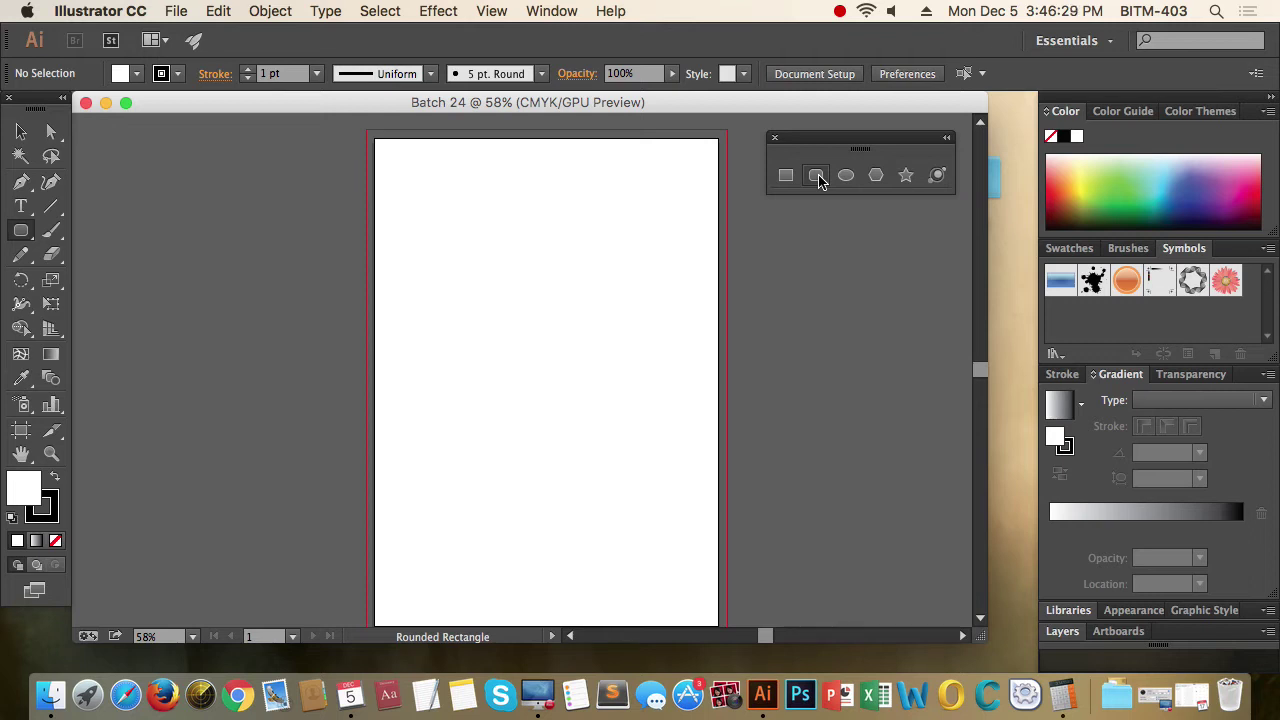
pyautogui.click(845, 177)
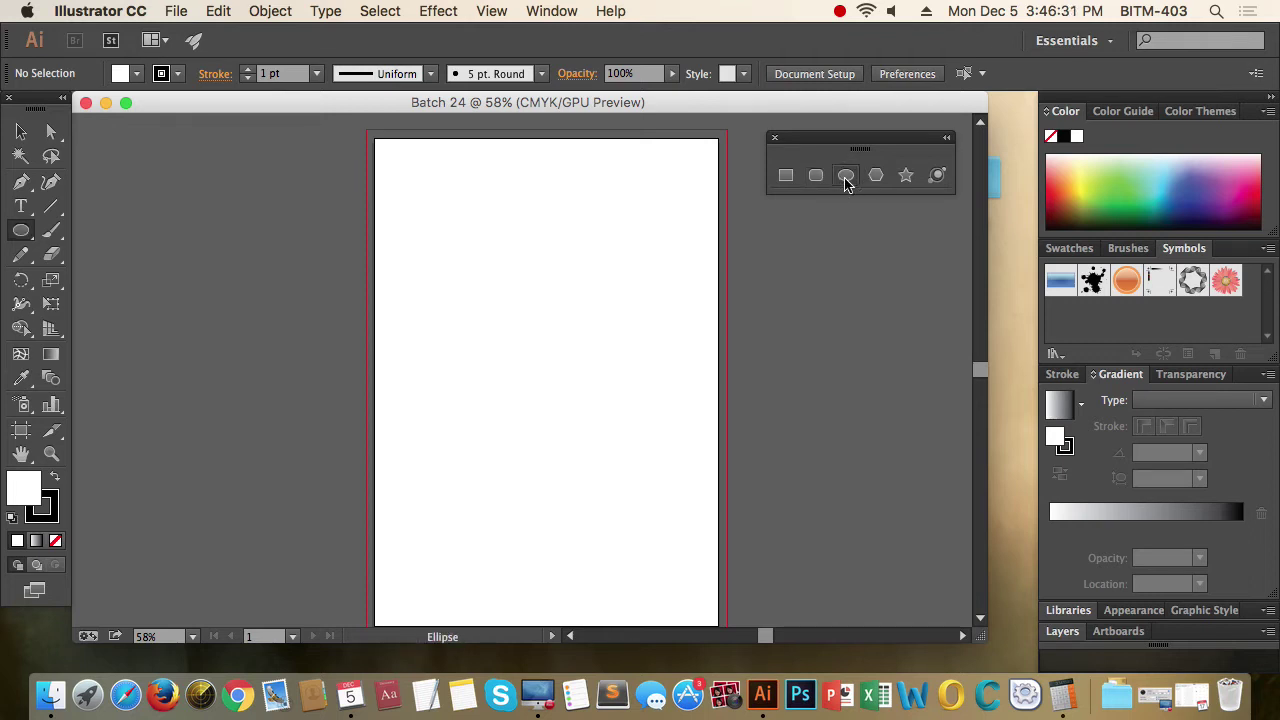
pyautogui.click(876, 177)
pyautogui.click(906, 177)
pyautogui.click(786, 175)
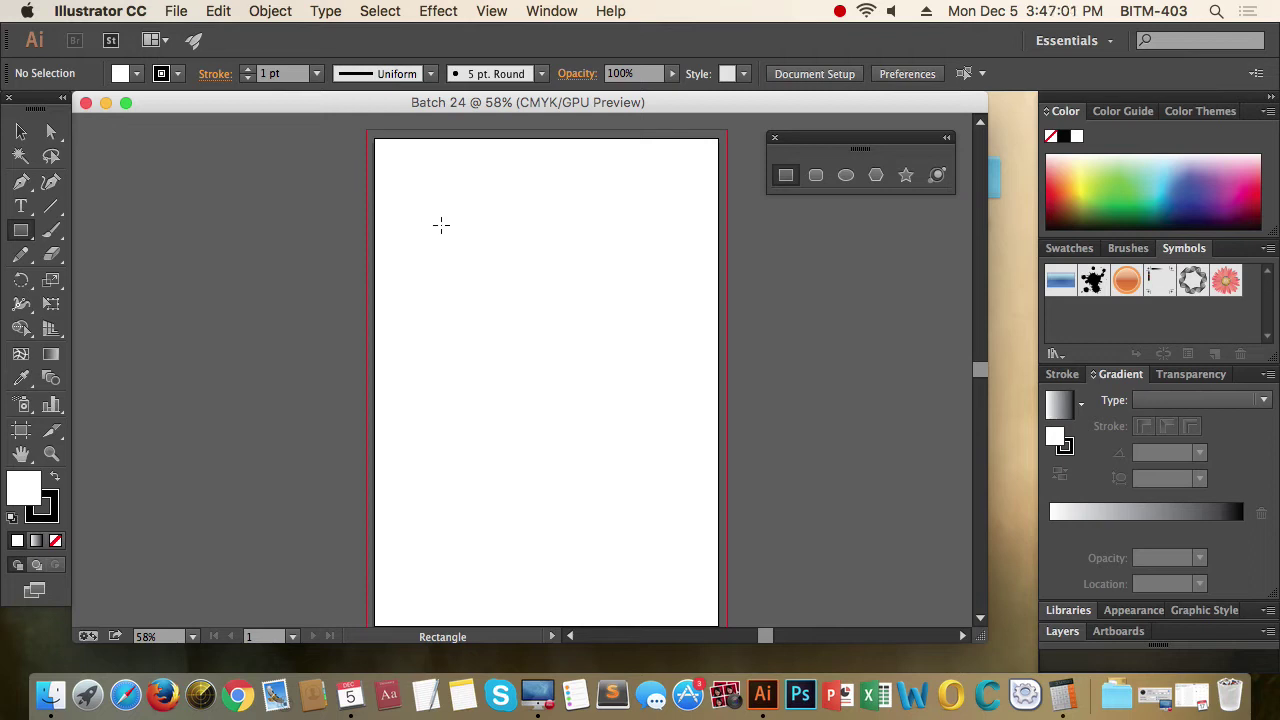
# Draw a roughly 5.1 × 5.56 in rectangle near the artboard's upper left, then deselect it
pyautogui.click(21, 131)
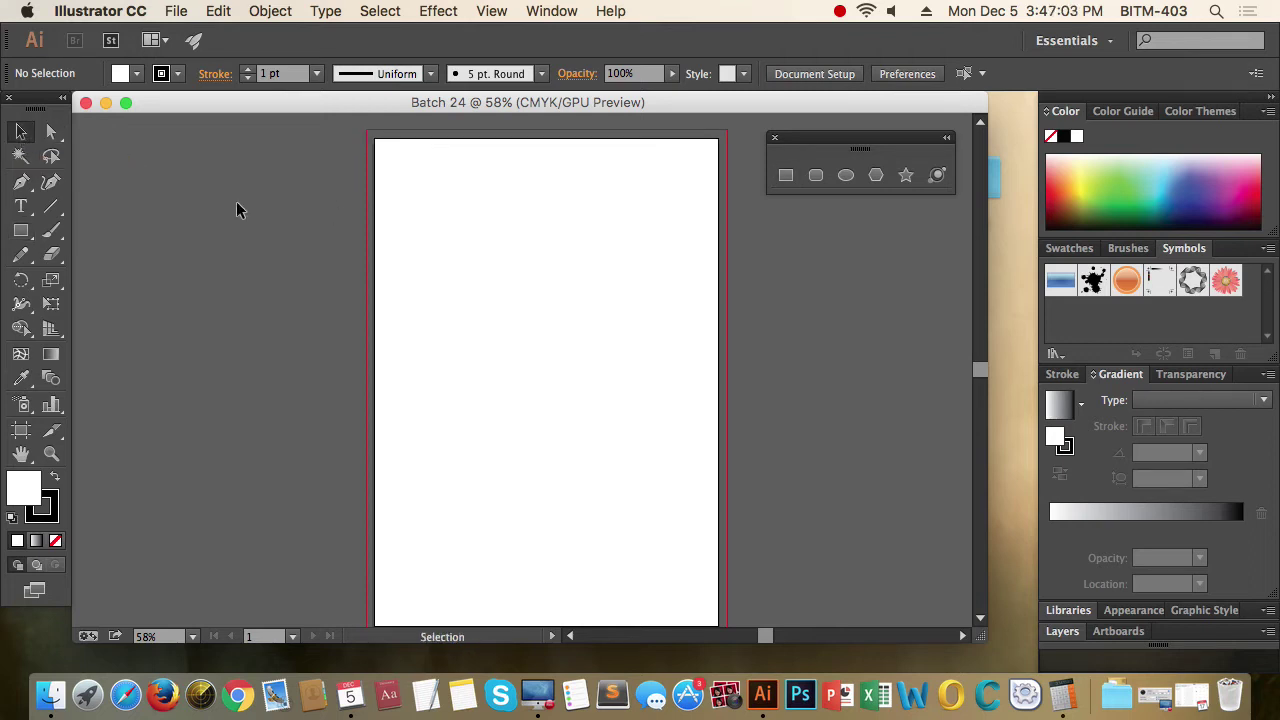
pyautogui.press('m')
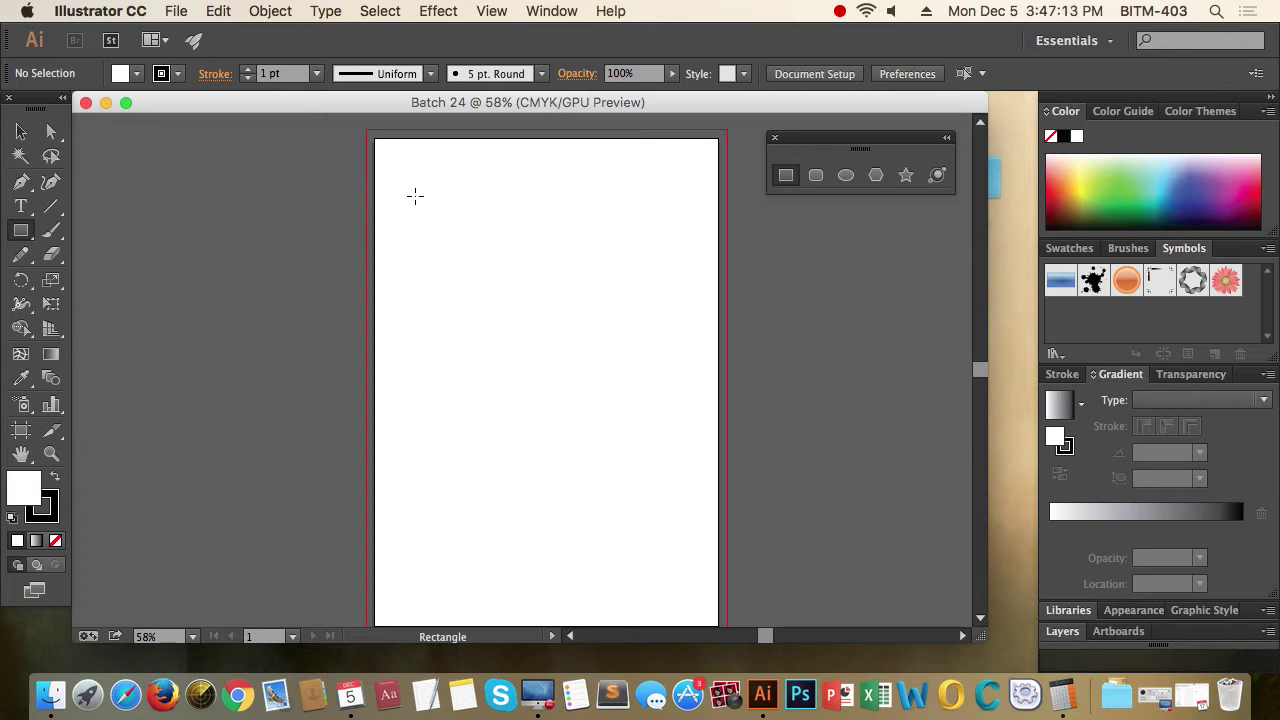
pyautogui.click(416, 196)
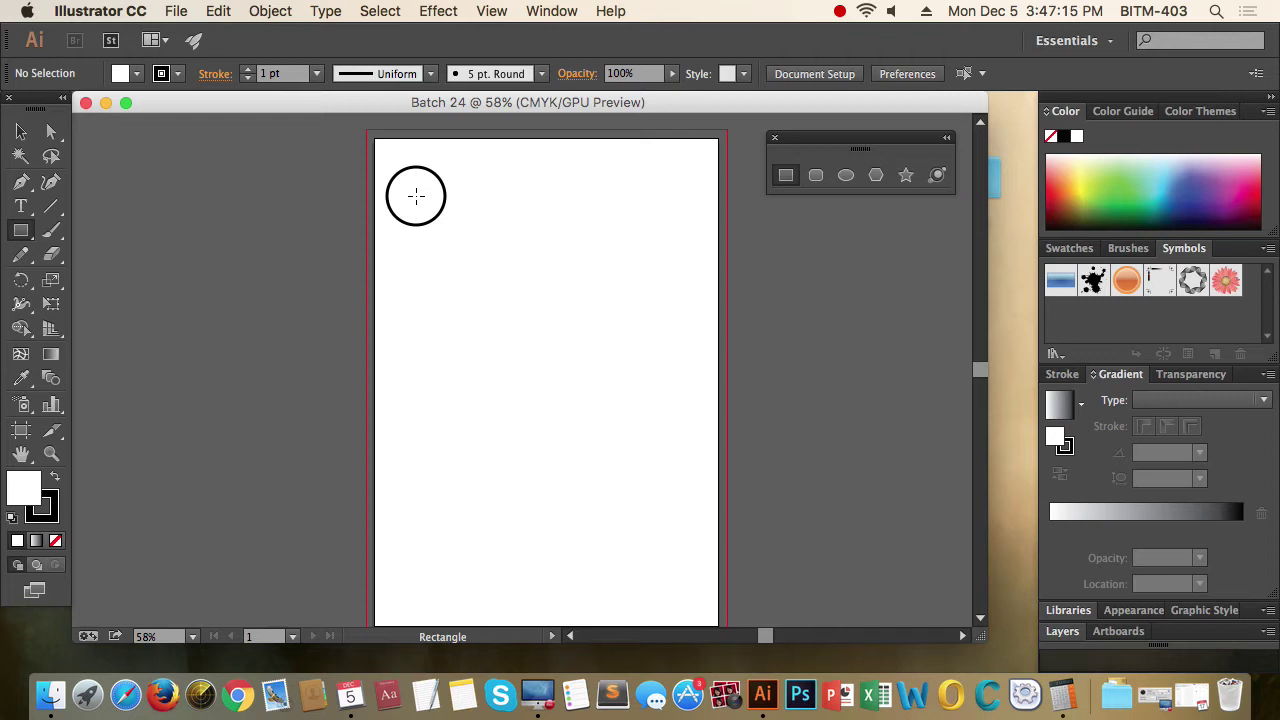
pyautogui.moveTo(416, 196); pyautogui.dragTo(503, 288)
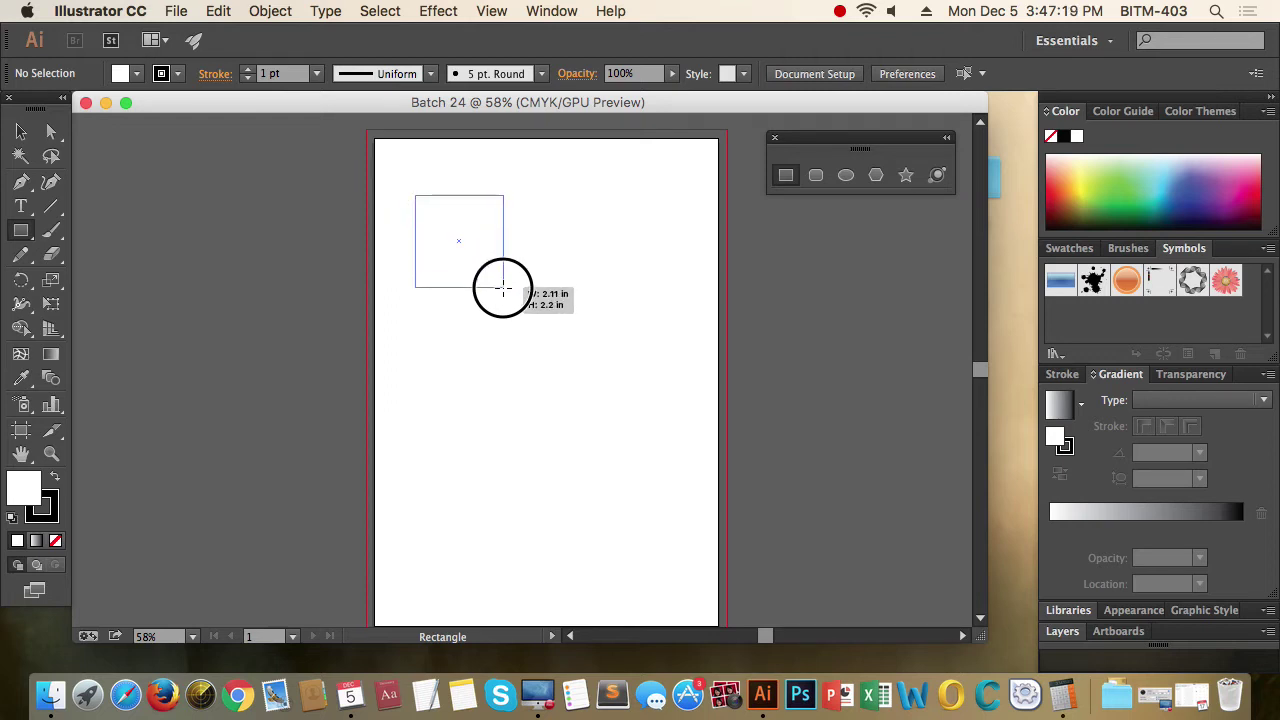
pyautogui.moveTo(503, 288)
pyautogui.mouseDown()
pyautogui.moveTo(537, 329)
pyautogui.moveTo(520, 349)
pyautogui.moveTo(528, 358)
pyautogui.moveTo(577, 337)
pyautogui.moveTo(509, 363)
pyautogui.moveTo(620, 345)
pyautogui.moveTo(460, 309)
pyautogui.moveTo(554, 491)
pyautogui.moveTo(494, 363)
pyautogui.moveTo(598, 379)
pyautogui.moveTo(598, 368)
pyautogui.moveTo(628, 427)
pyautogui.mouseUp()
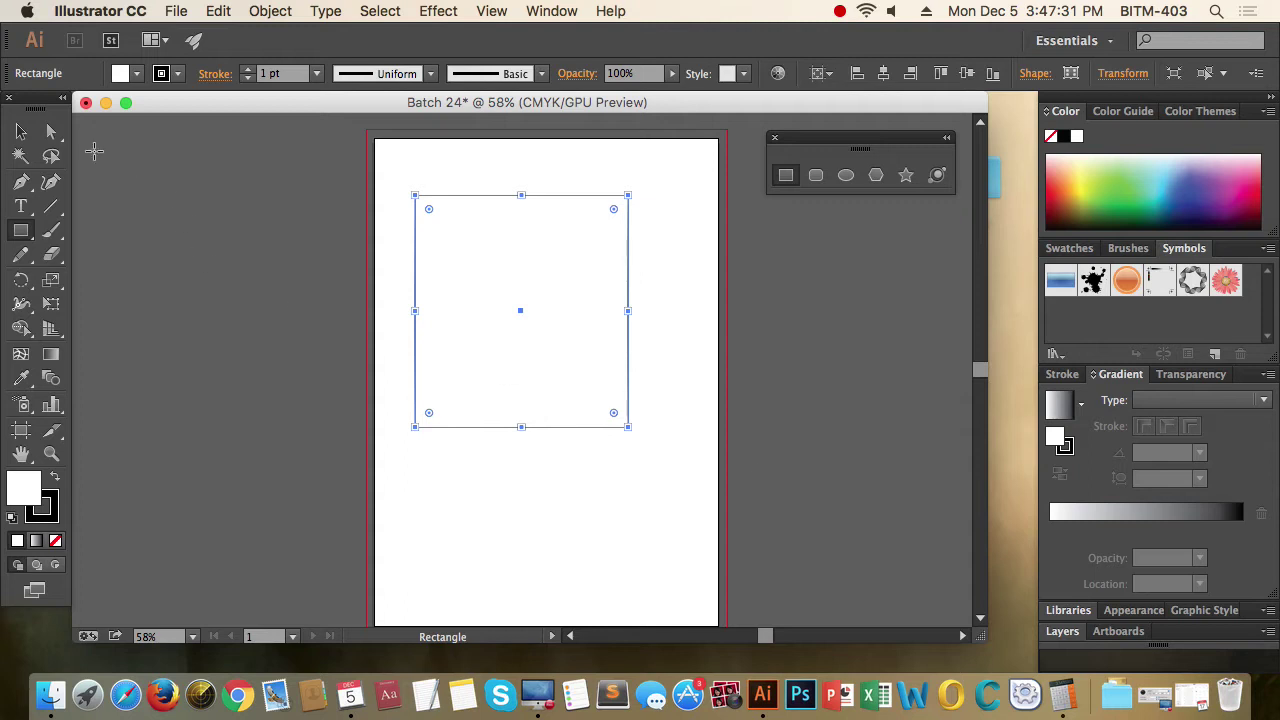
pyautogui.click(21, 131)
pyautogui.click(627, 459)
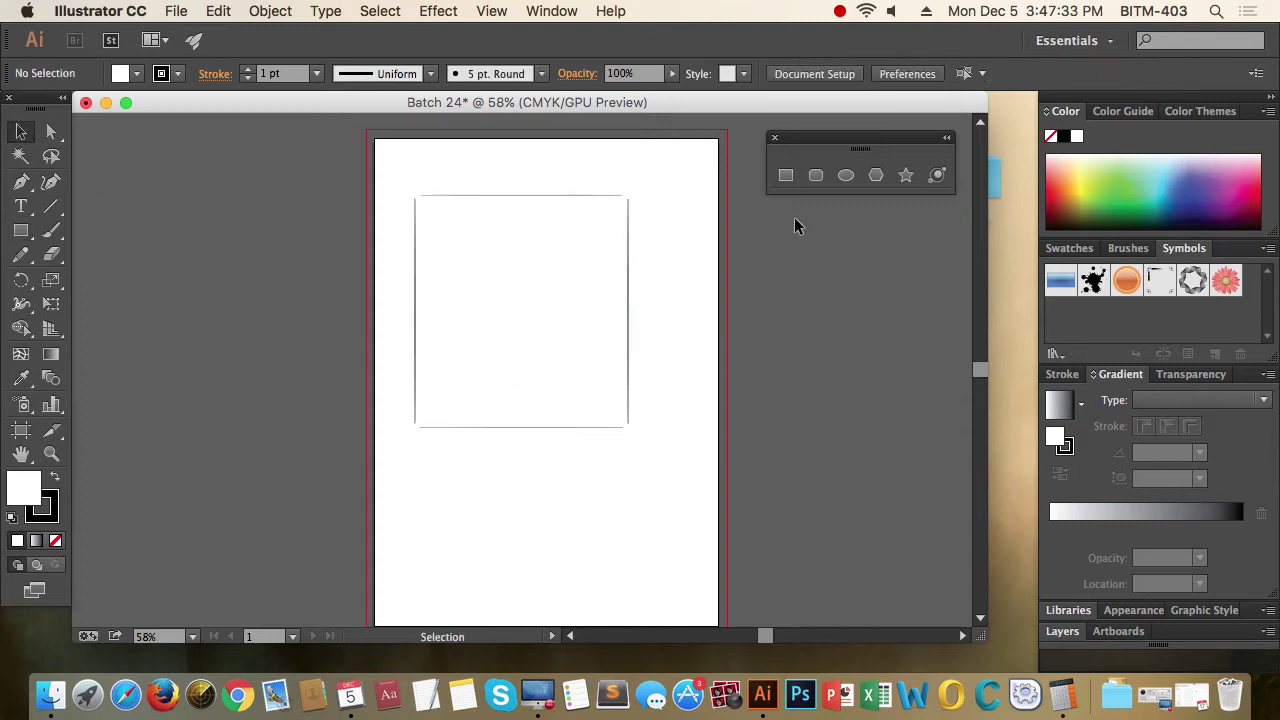
# Draw eight more rectangles of varying sizes scattered across the page
pyautogui.keyDown('super'); pyautogui.click(531, 277); pyautogui.keyUp('super')
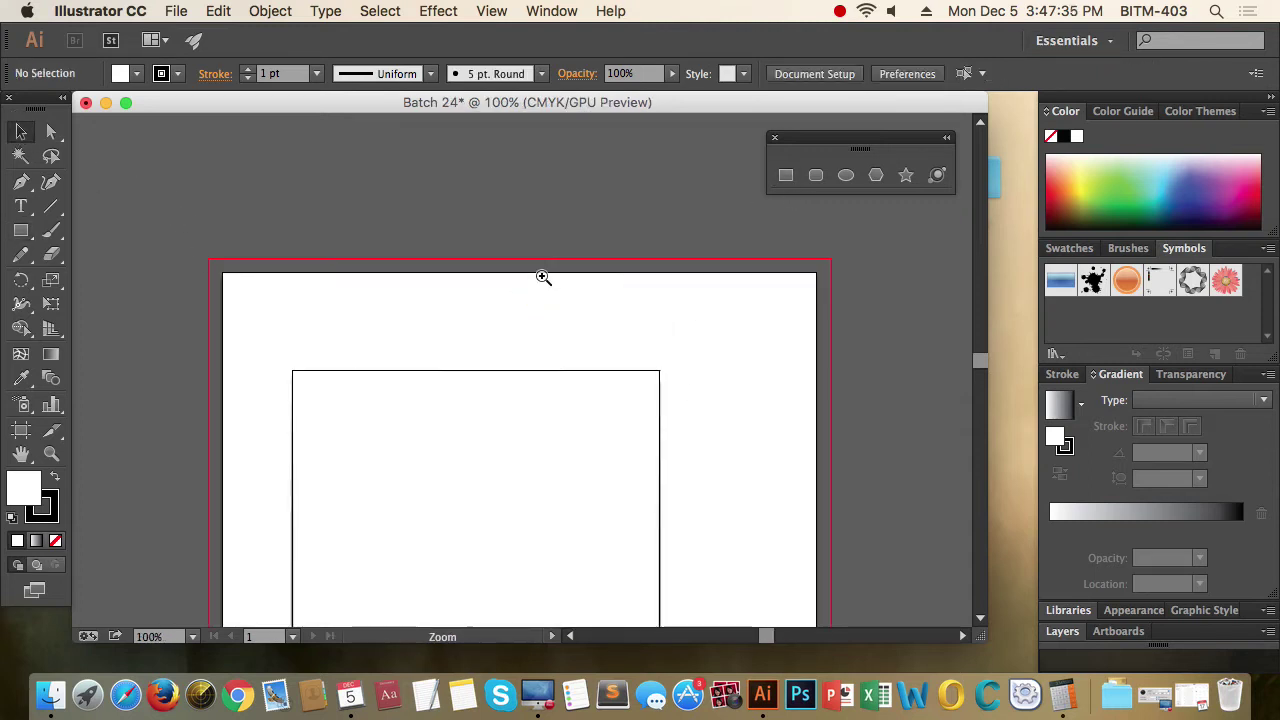
pyautogui.scroll(-3, 580, 275)
pyautogui.click(786, 175)
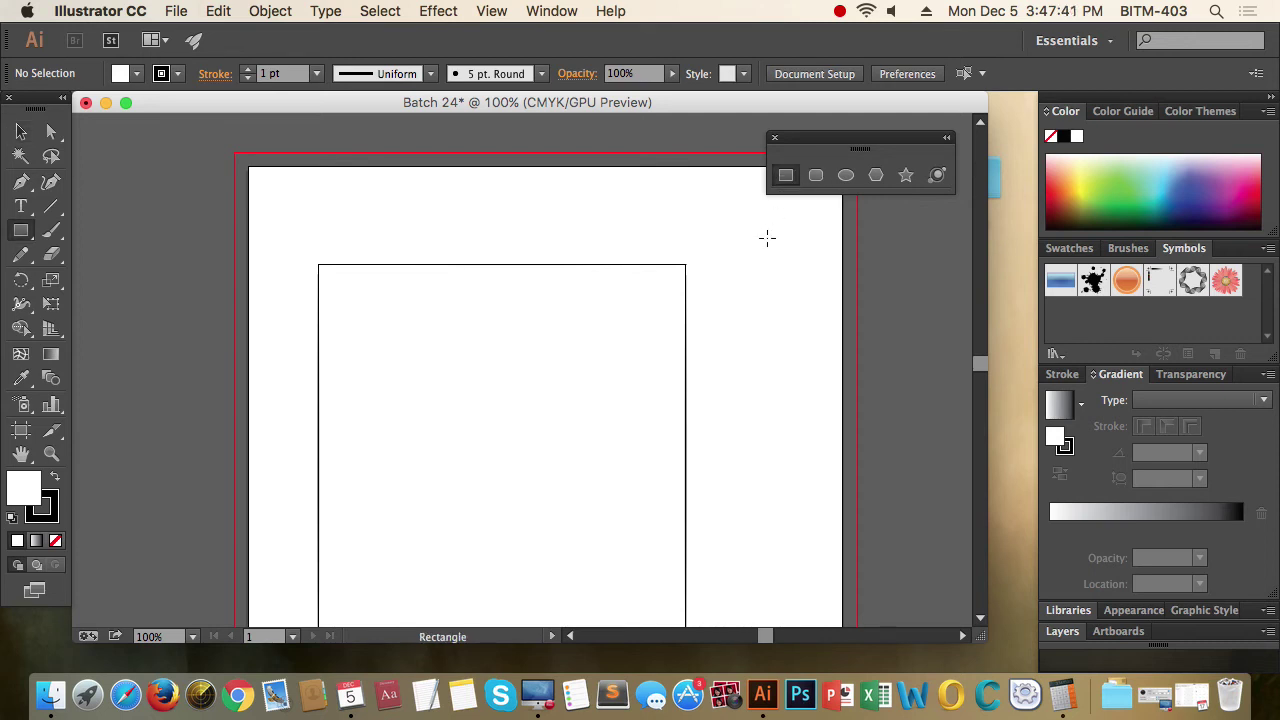
pyautogui.moveTo(450, 194); pyautogui.dragTo(564, 371)
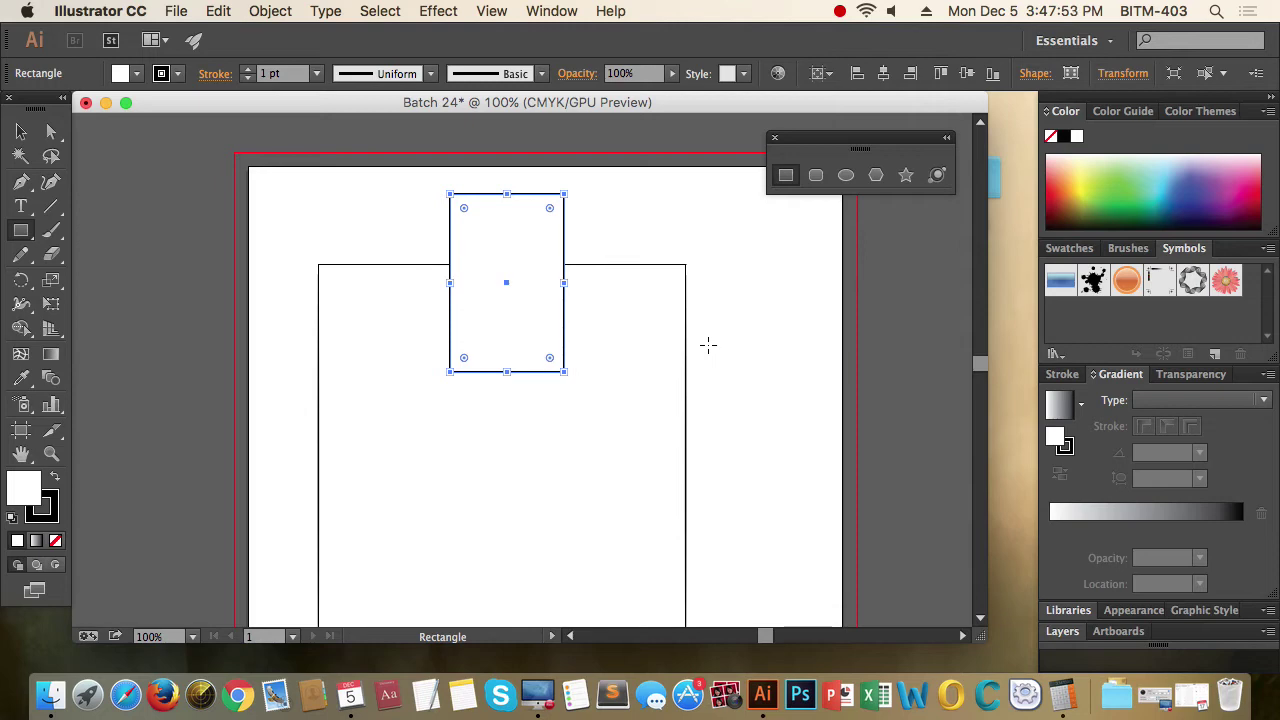
pyautogui.moveTo(622, 211)
pyautogui.mouseDown()
pyautogui.moveTo(735, 343)
pyautogui.moveTo(800, 472)
pyautogui.mouseUp()
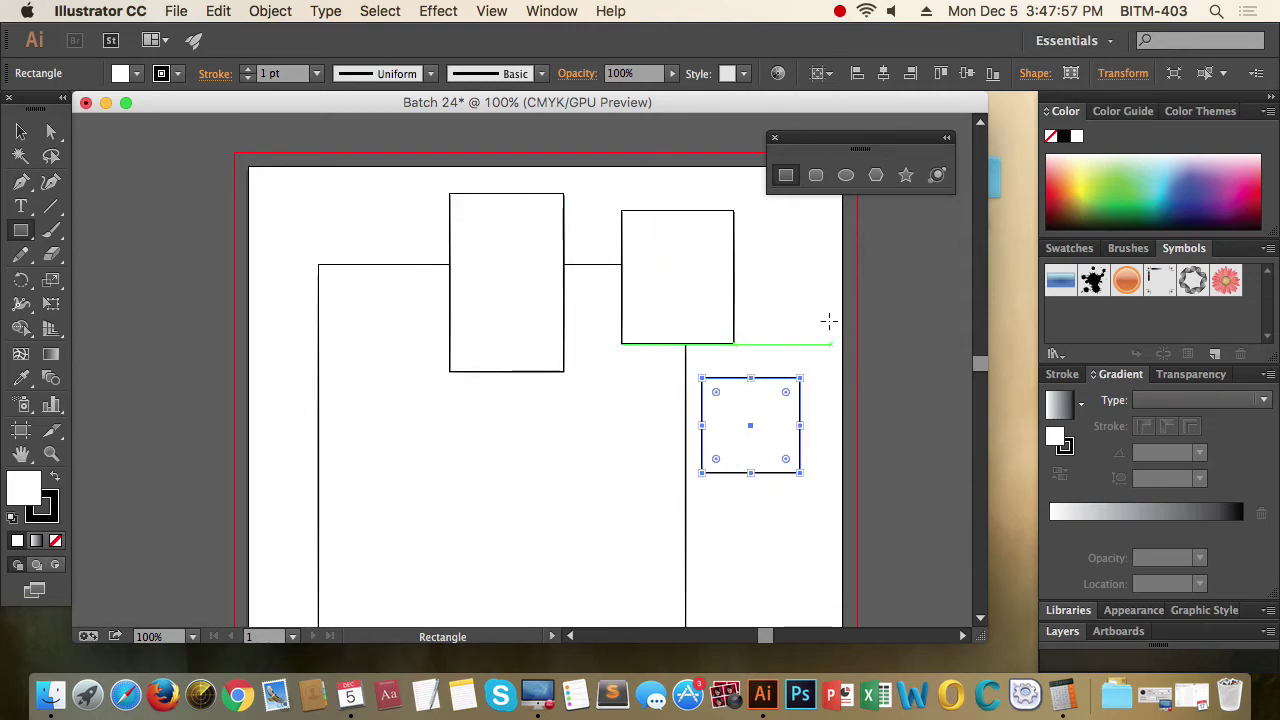
pyautogui.moveTo(806, 298); pyautogui.dragTo(836, 358)
pyautogui.moveTo(822, 465); pyautogui.dragTo(861, 500)
pyautogui.moveTo(734, 558); pyautogui.dragTo(843, 568)
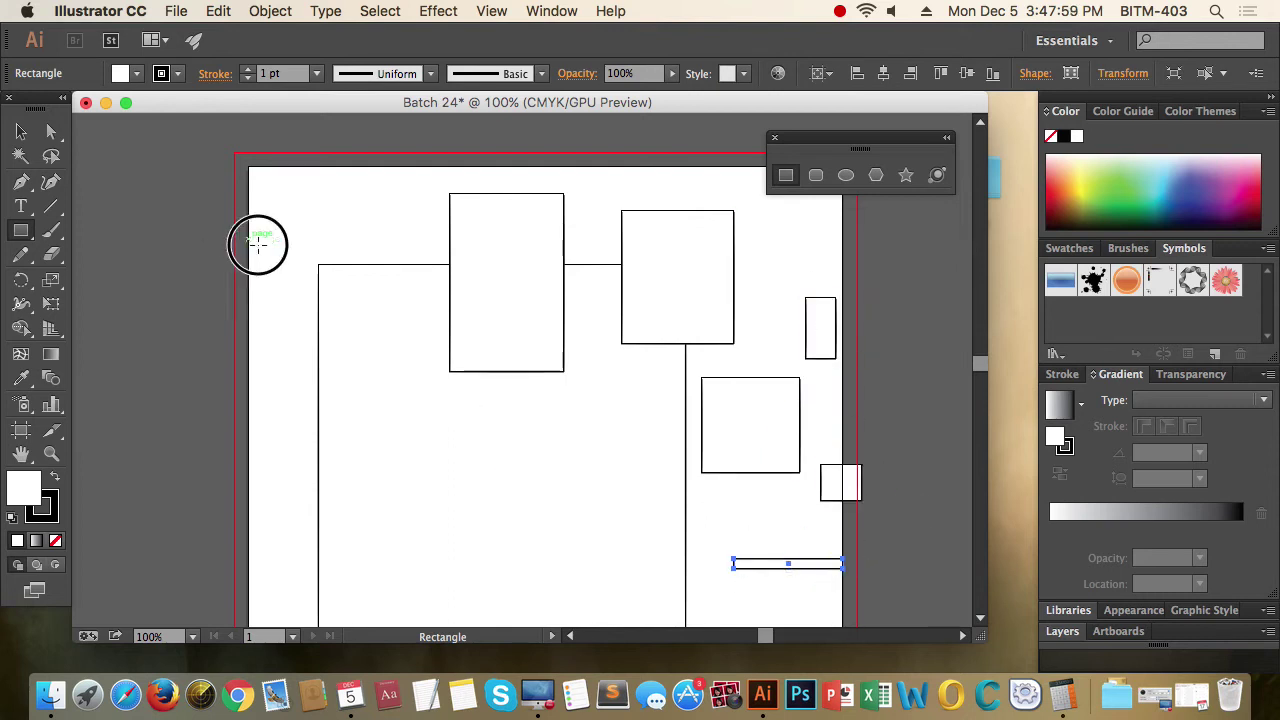
pyautogui.moveTo(249, 239); pyautogui.dragTo(456, 358)
pyautogui.moveTo(376, 183); pyautogui.dragTo(475, 314)
pyautogui.moveTo(262, 399); pyautogui.dragTo(396, 483)
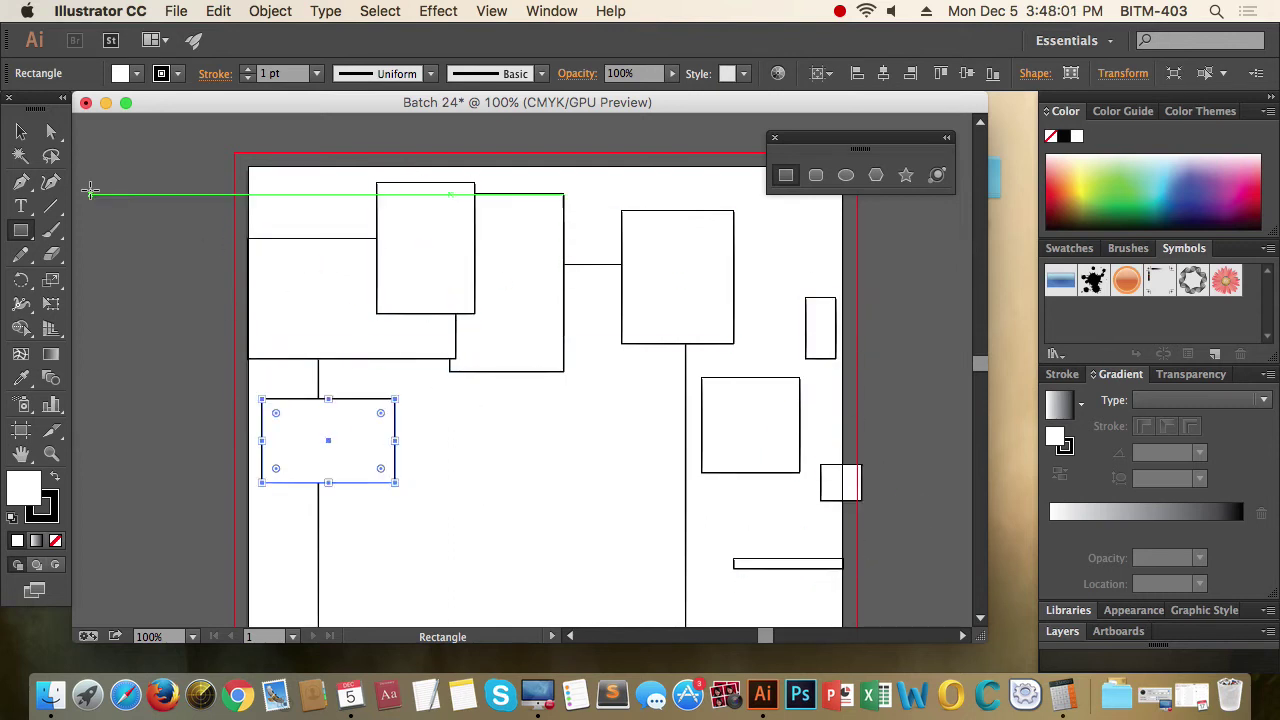
# Marquee-select every rectangle on the artboard and delete them
pyautogui.click(20, 131)
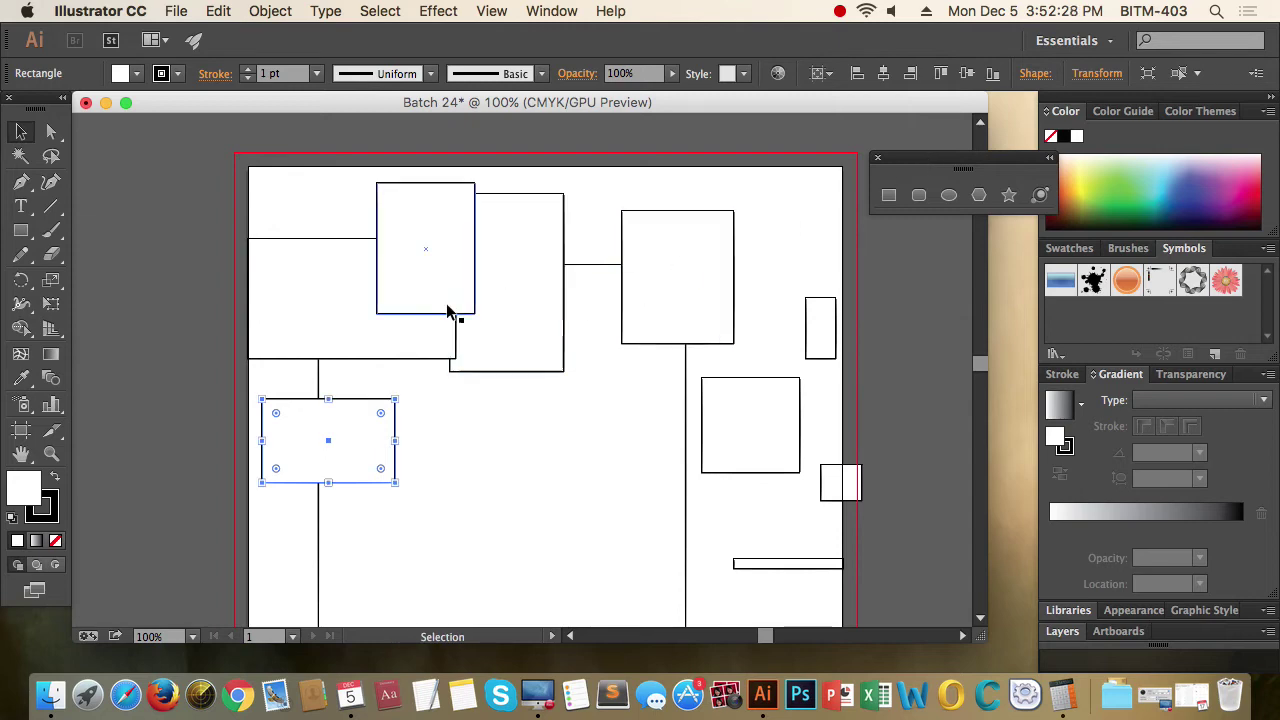
pyautogui.moveTo(201, 193); pyautogui.dragTo(891, 578)
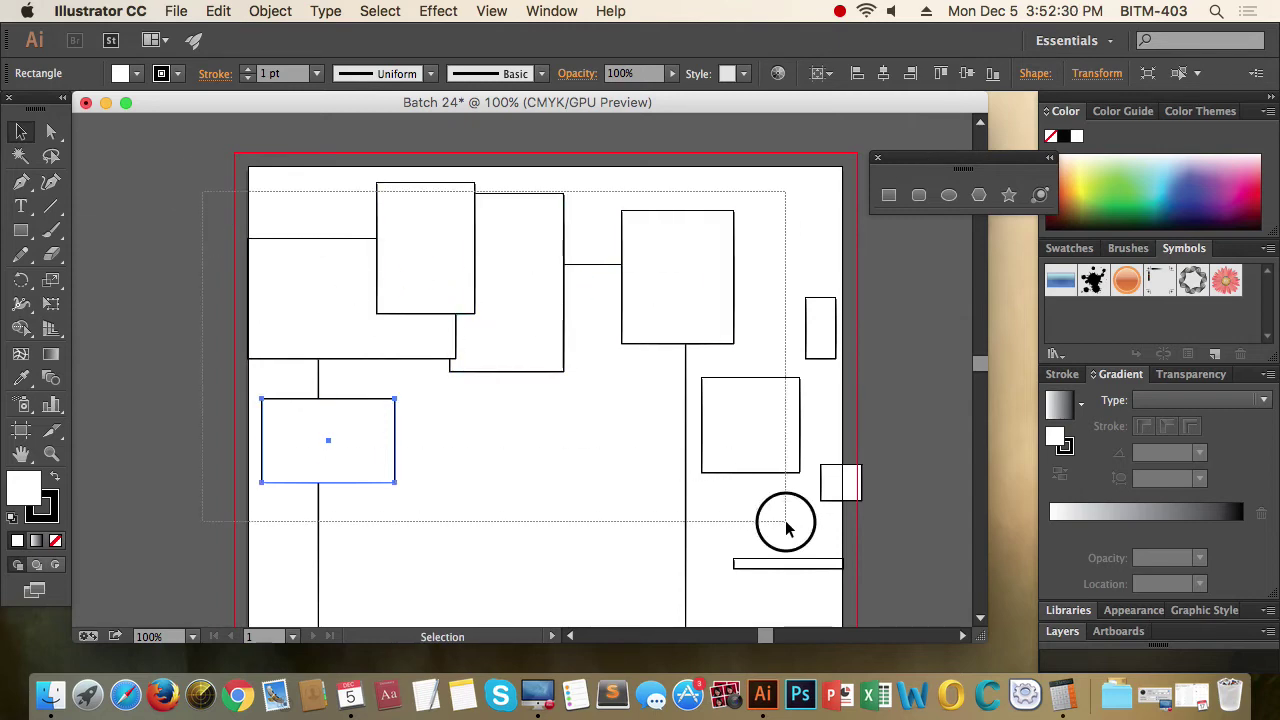
pyautogui.press('Delete')
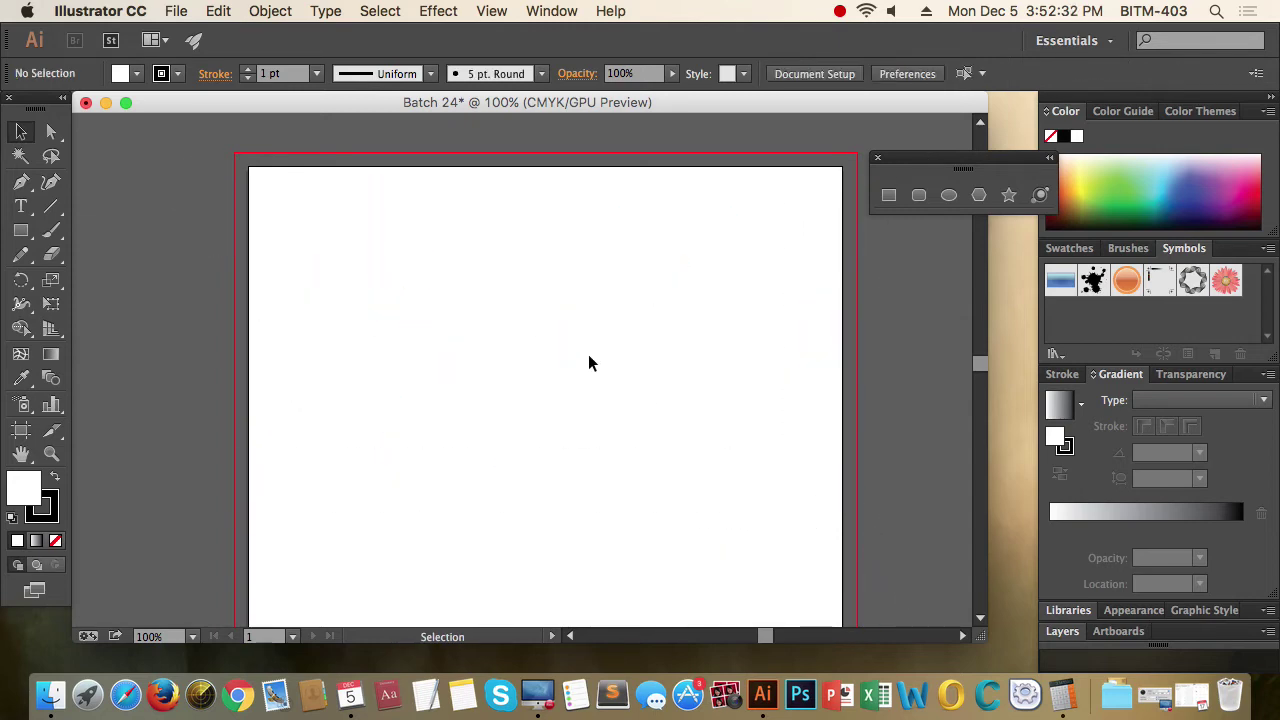
# Draw a single rectangle in the page's upper-left area and select it with the Selection tool
pyautogui.scroll(-2, 509, 340)
pyautogui.scroll(5, 510, 345)
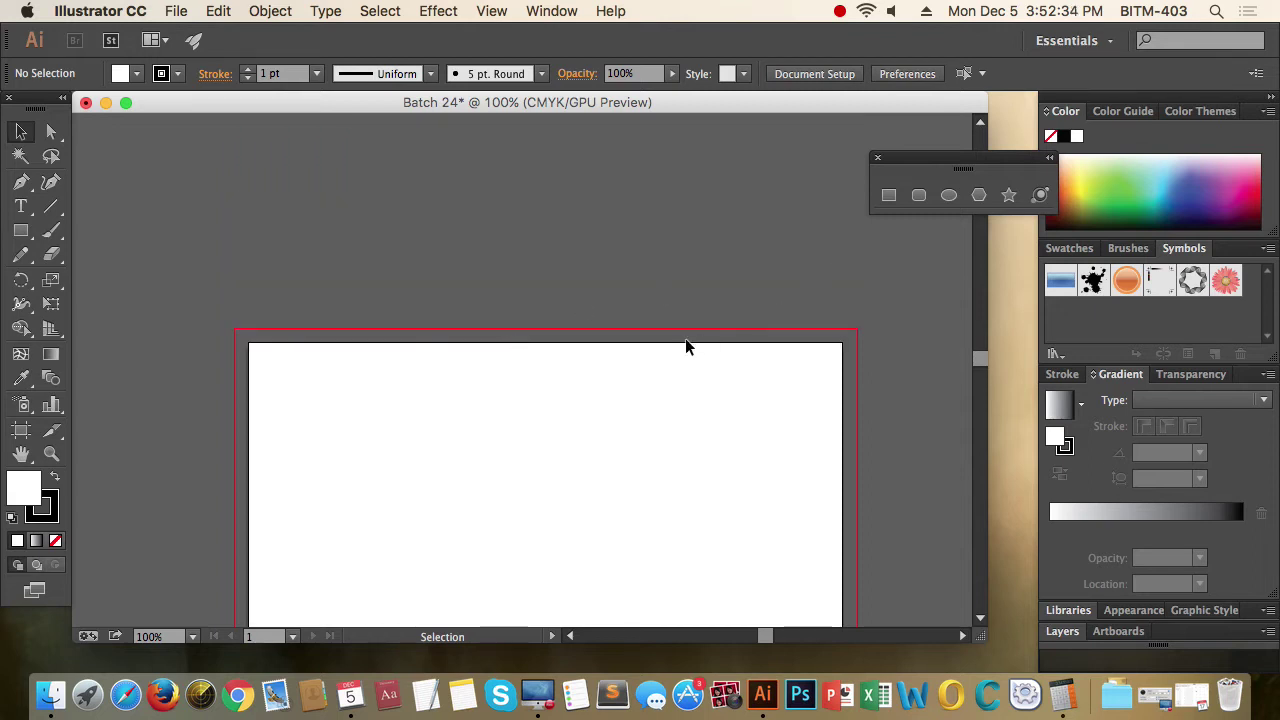
pyautogui.scroll(-5, 686, 346)
pyautogui.click(888, 195)
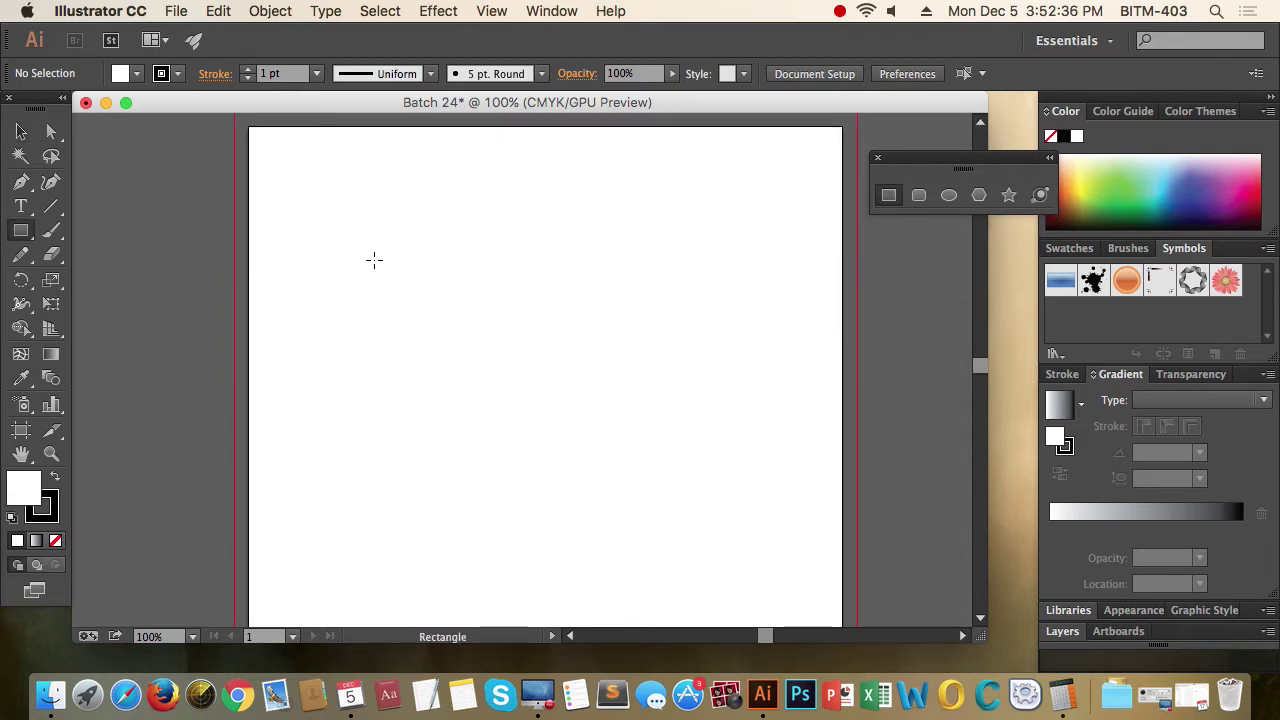
pyautogui.moveTo(341, 206); pyautogui.dragTo(555, 392)
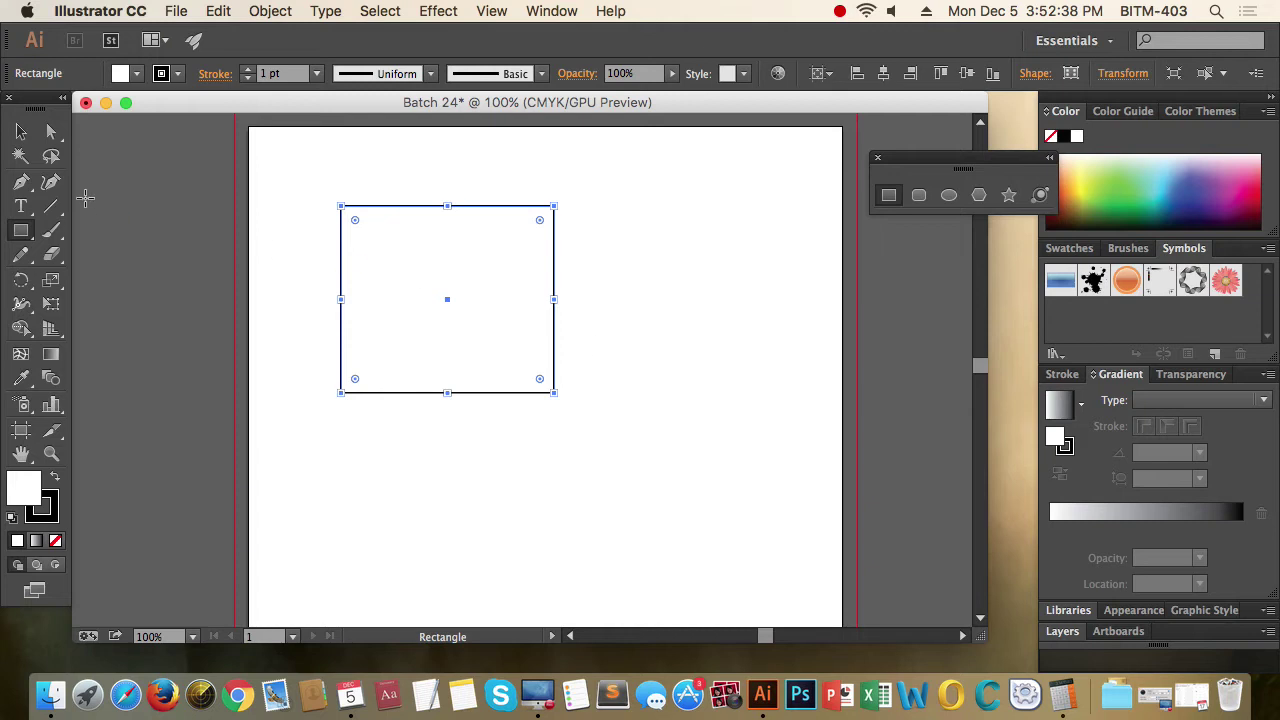
pyautogui.click(21, 133)
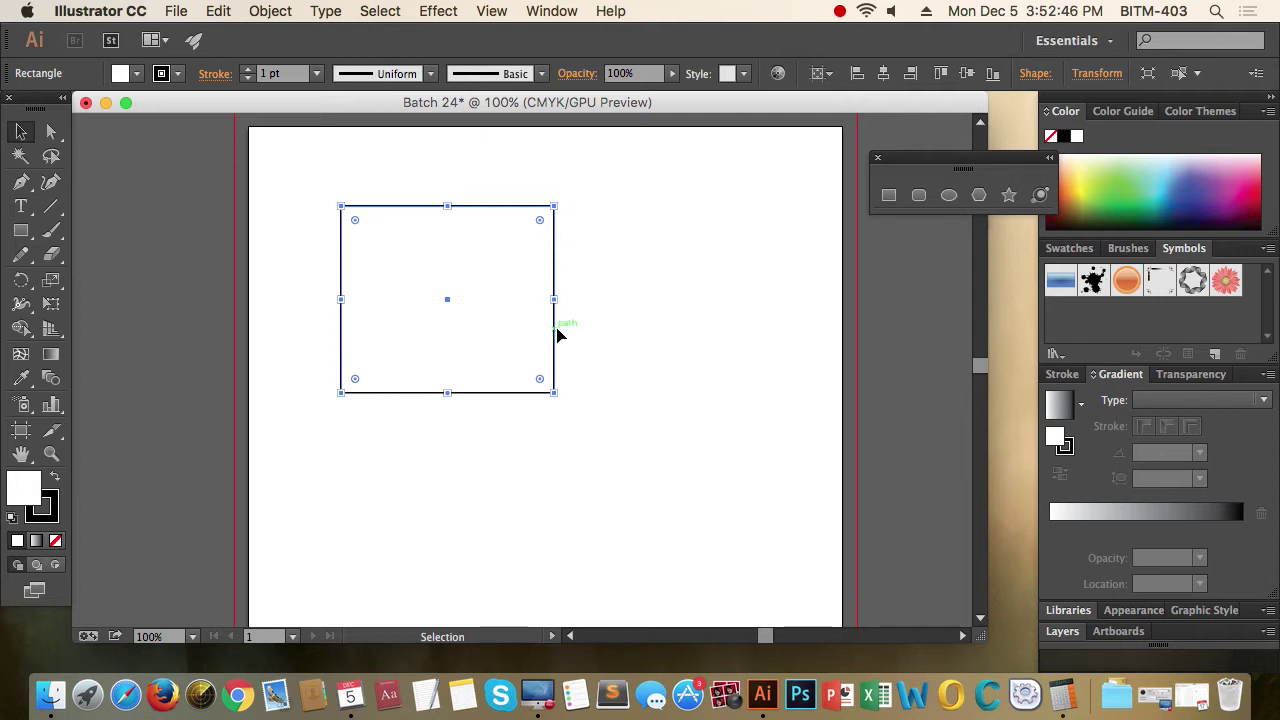
pyautogui.click(606, 334)
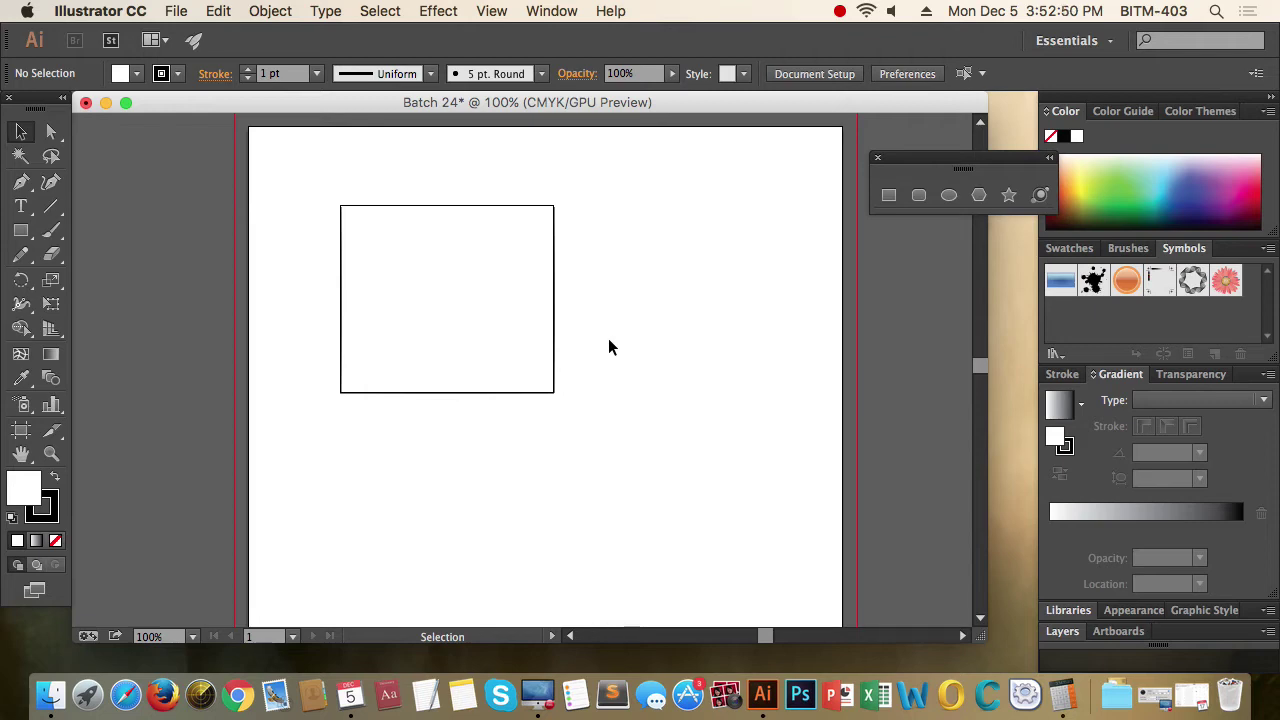
pyautogui.click(500, 295)
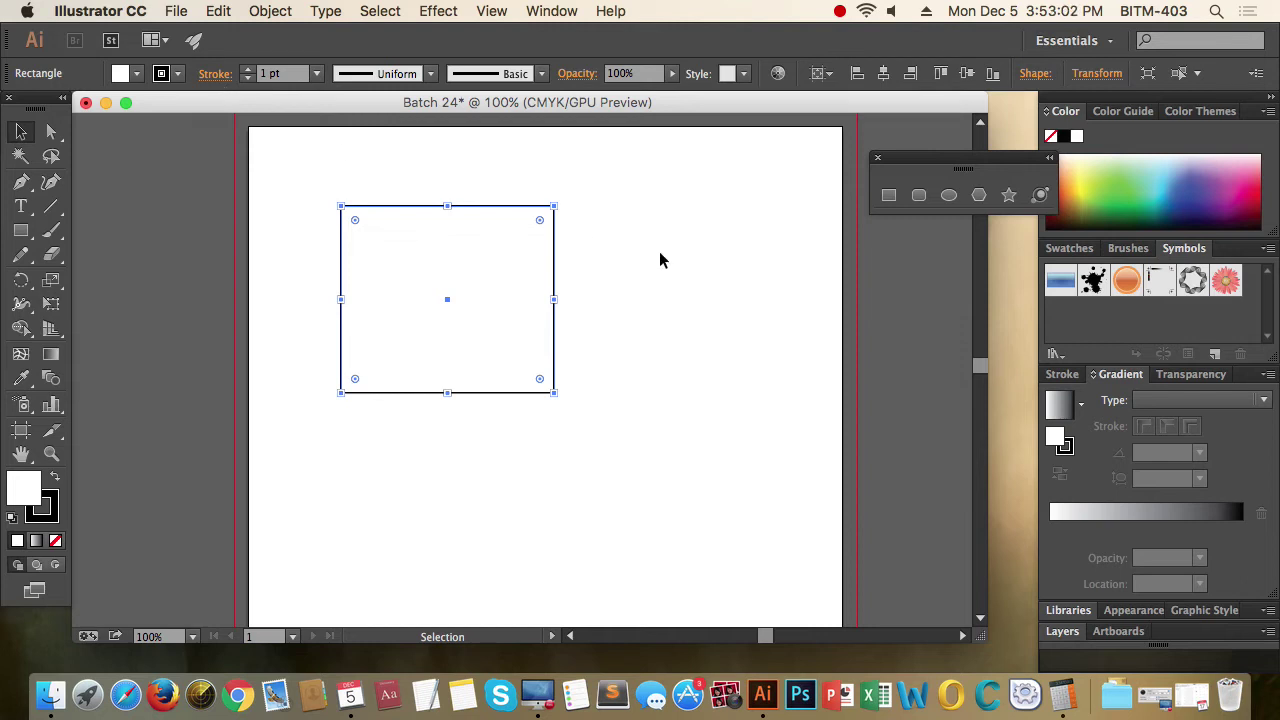
pyautogui.click(608, 258)
pyautogui.click(449, 306)
pyautogui.moveTo(927, 160); pyautogui.dragTo(797, 151)
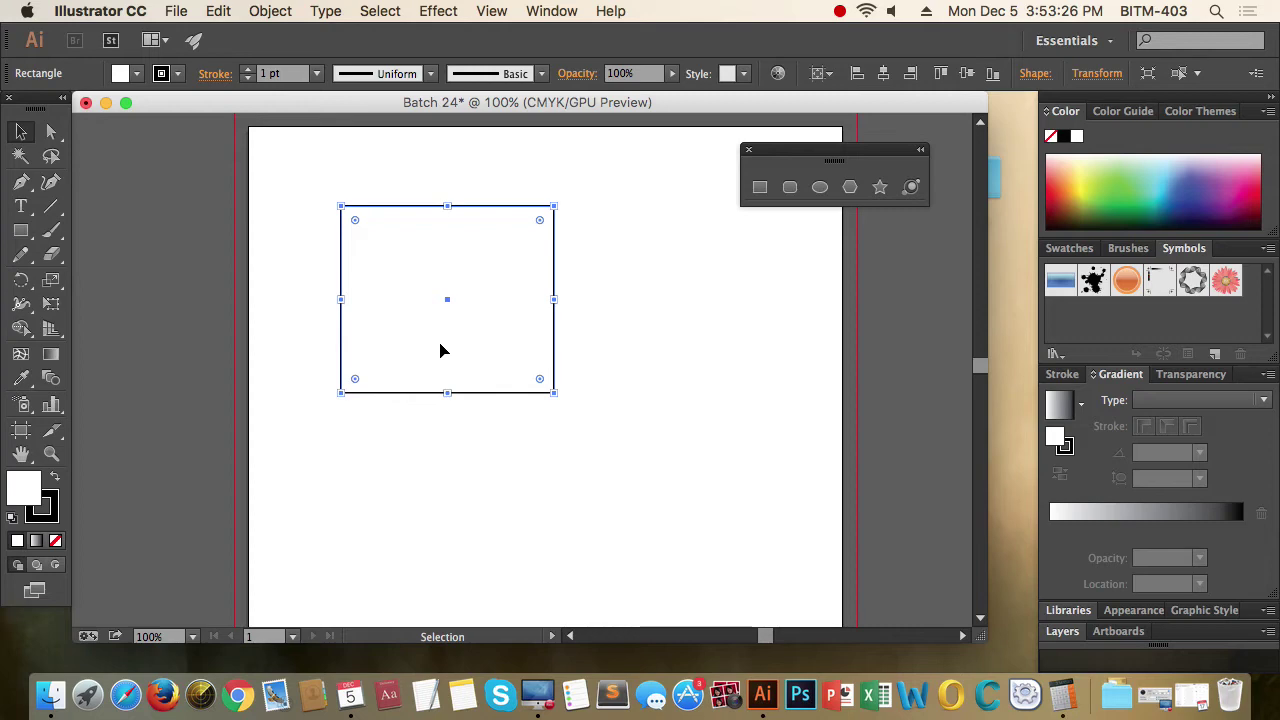
pyautogui.click(563, 455)
pyautogui.moveTo(613, 452); pyautogui.dragTo(466, 329)
pyautogui.click(620, 413)
pyautogui.click(457, 318)
pyautogui.click(313, 190)
pyautogui.moveTo(270, 170); pyautogui.dragTo(595, 432)
pyautogui.click(606, 428)
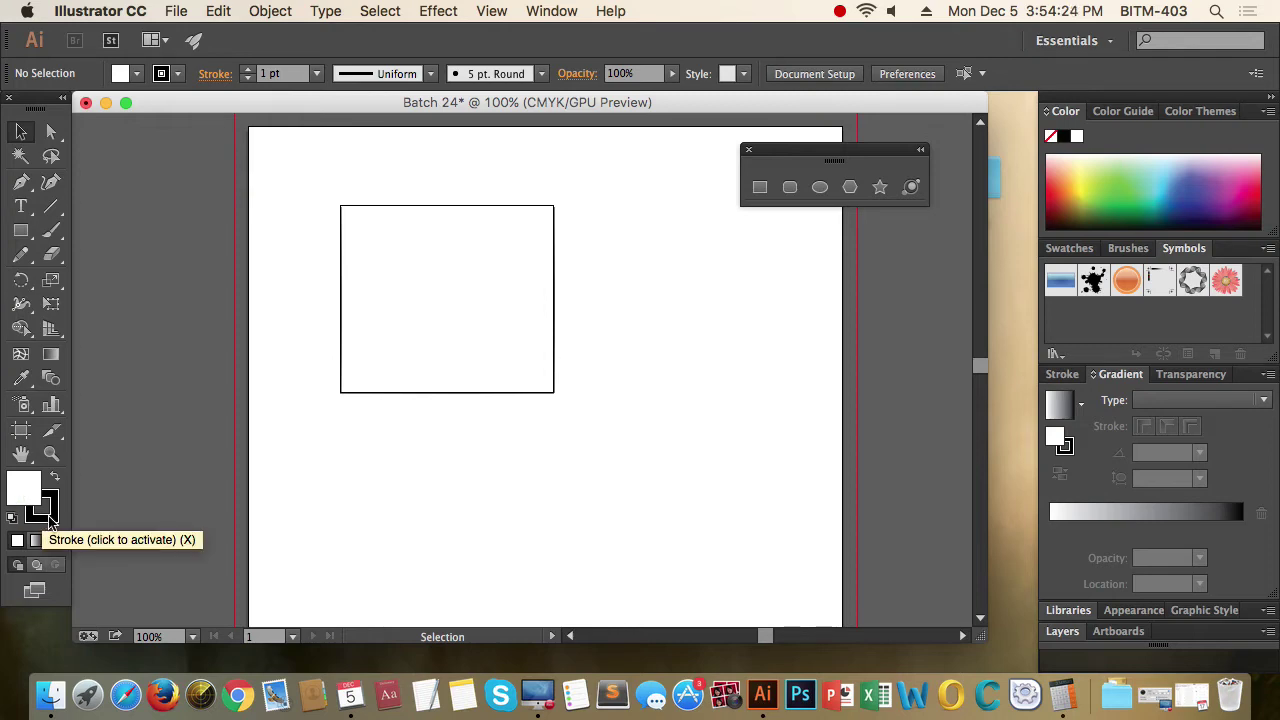
pyautogui.moveTo(303, 179); pyautogui.dragTo(641, 435)
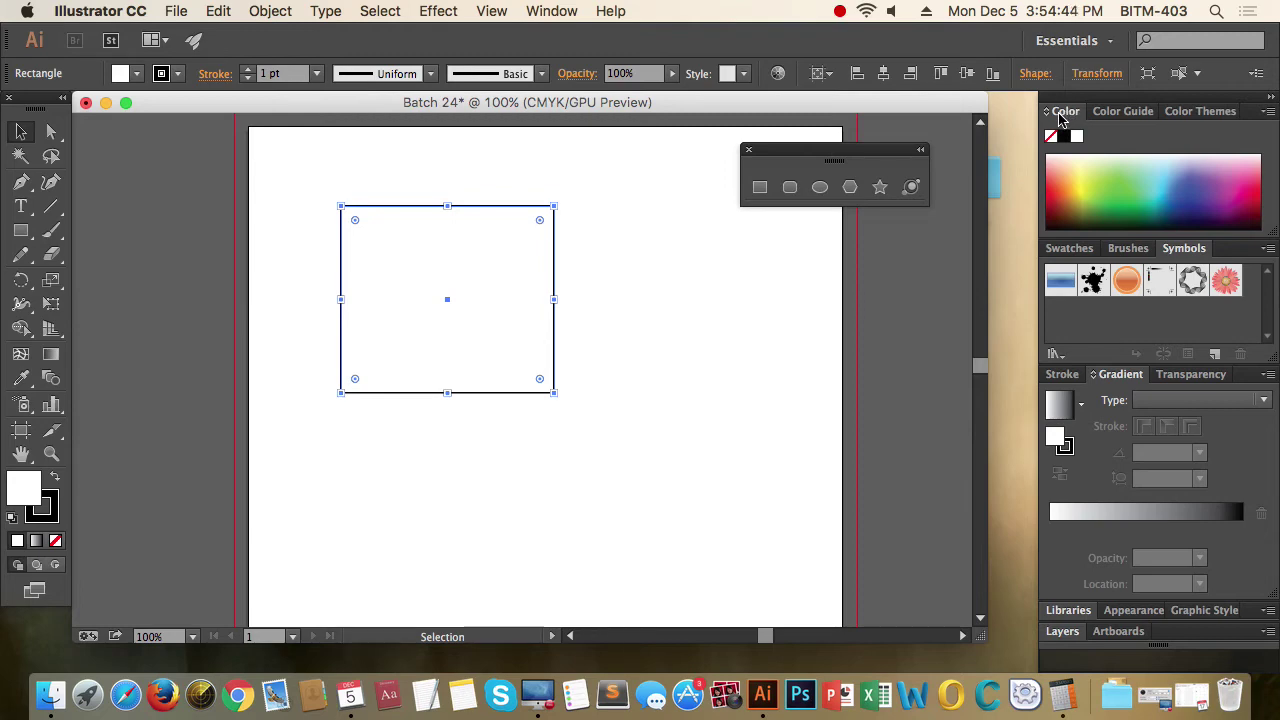
# Try purple, magenta, pink, orange and tan fills on the rectangle, settling on green
pyautogui.click(1143, 197)
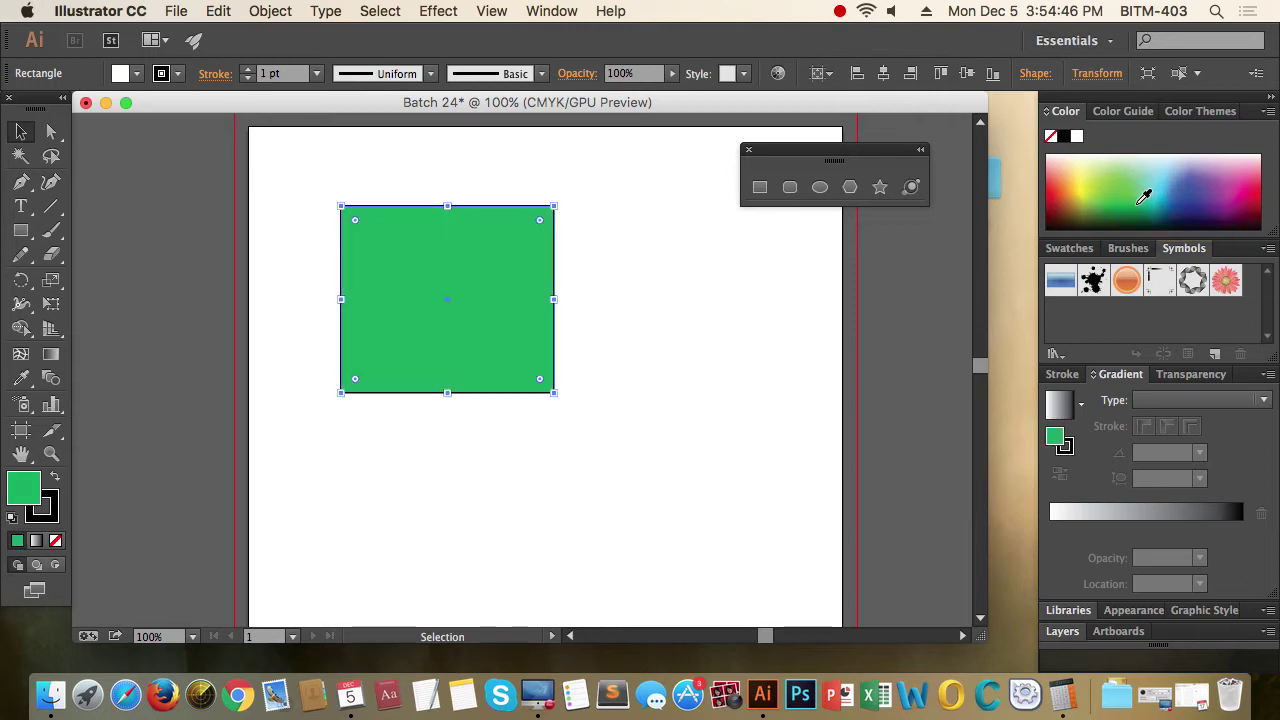
pyautogui.click(1214, 197)
pyautogui.moveTo(1245, 200); pyautogui.dragTo(1255, 172)
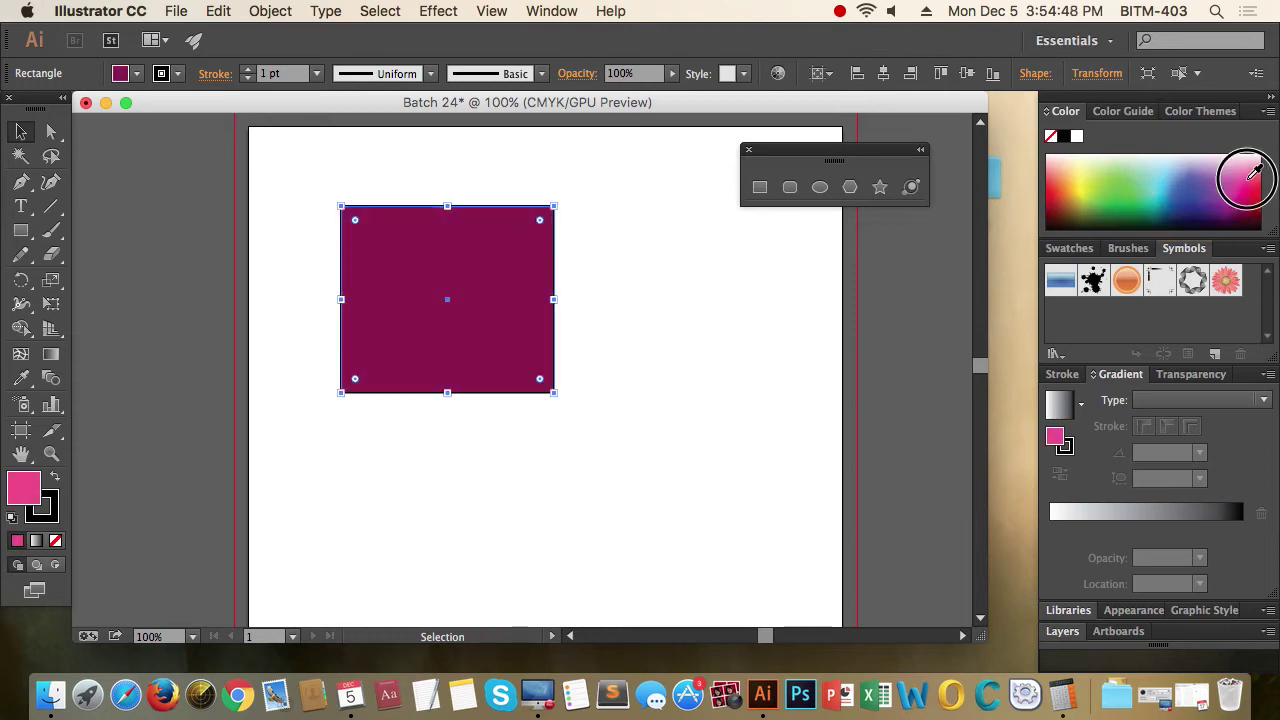
pyautogui.click(1245, 180)
pyautogui.click(1162, 192)
pyautogui.click(1078, 190)
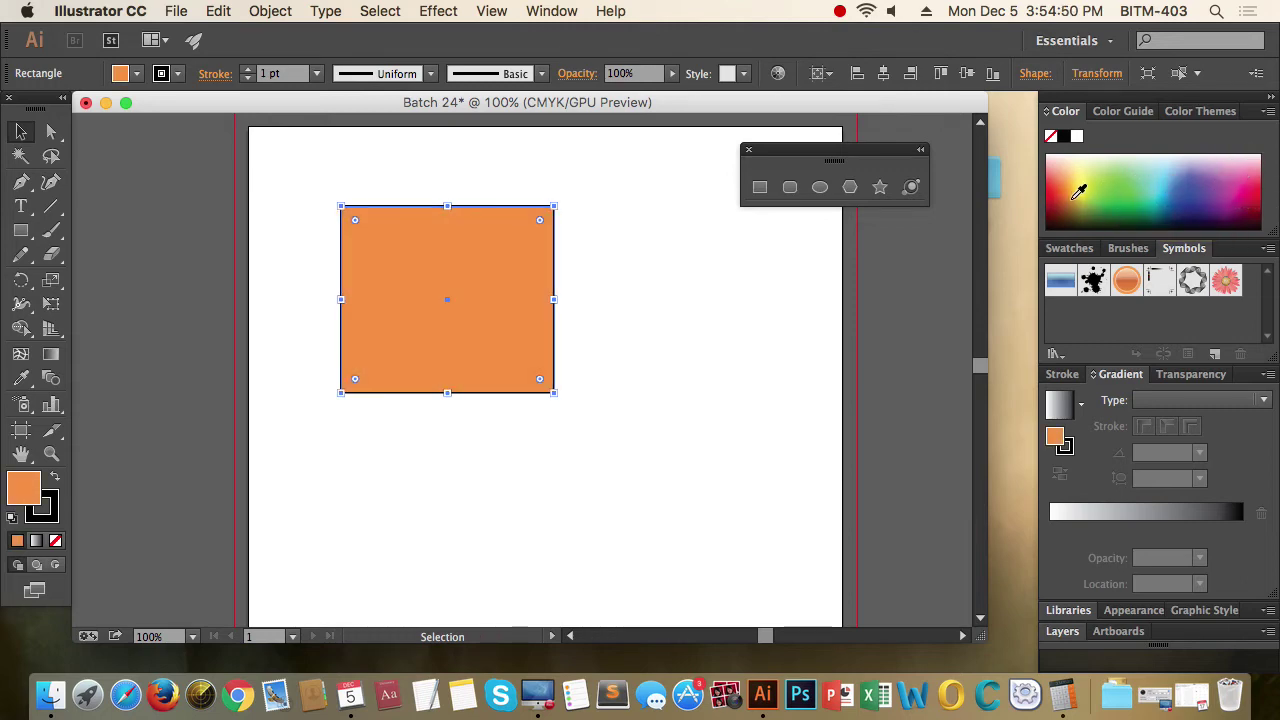
pyautogui.click(1151, 196)
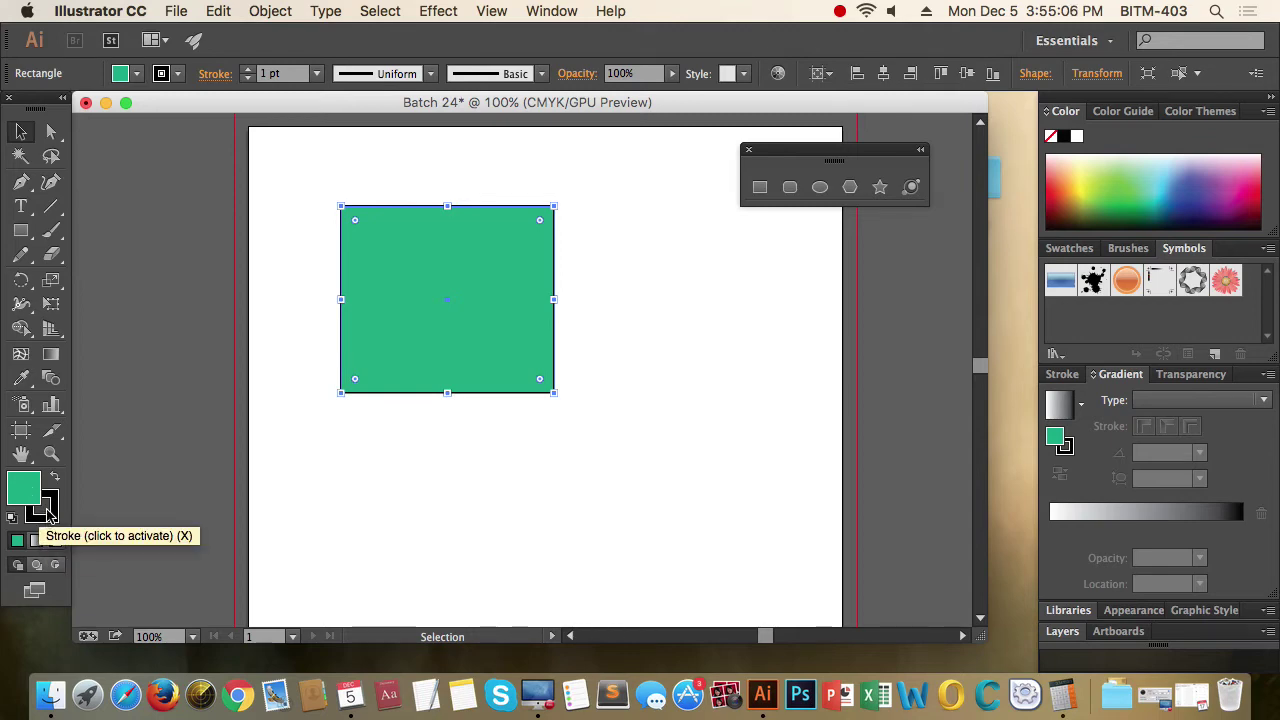
# Set the rectangle's stroke colour to a deep magenta
pyautogui.click(46, 512)
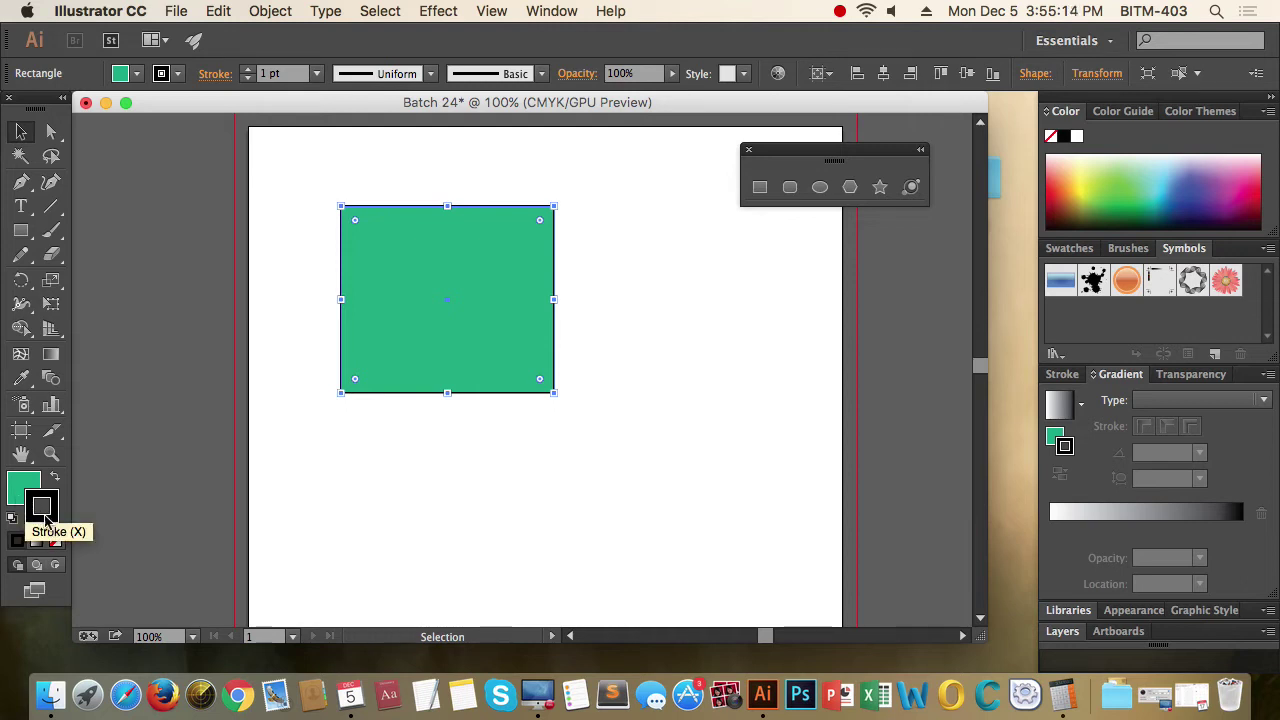
pyautogui.click(1200, 205)
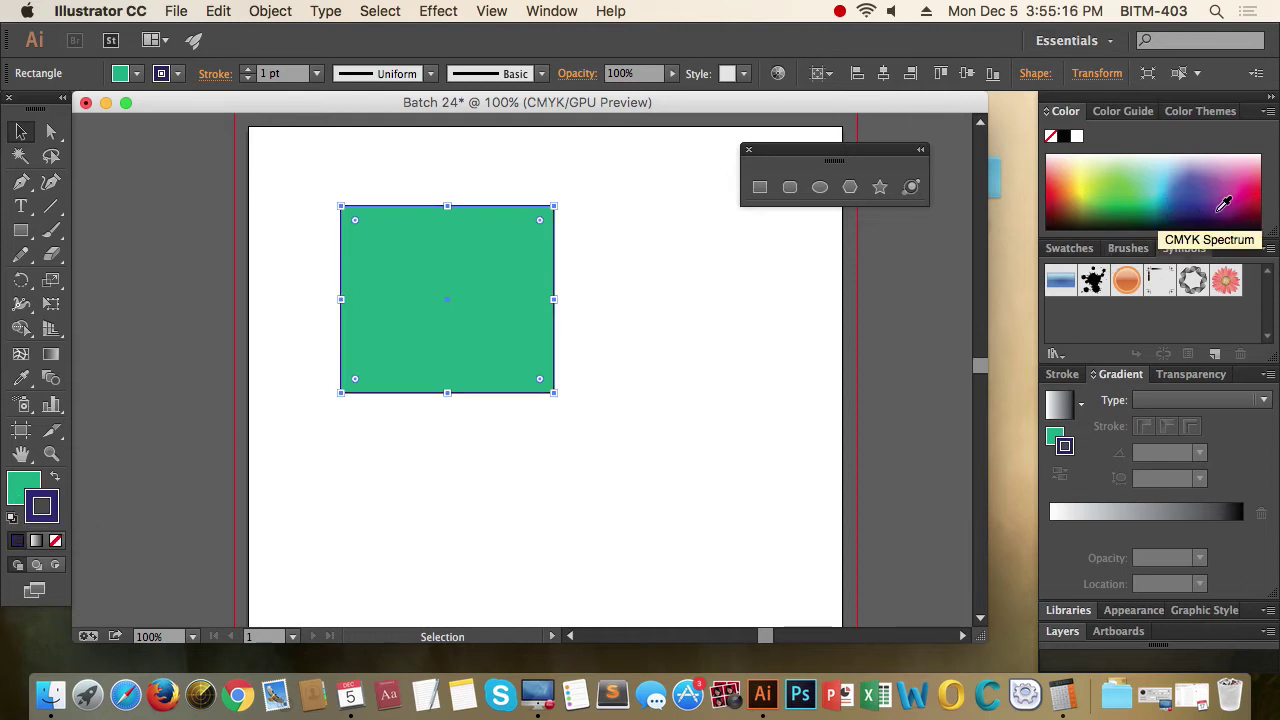
pyautogui.click(1248, 193)
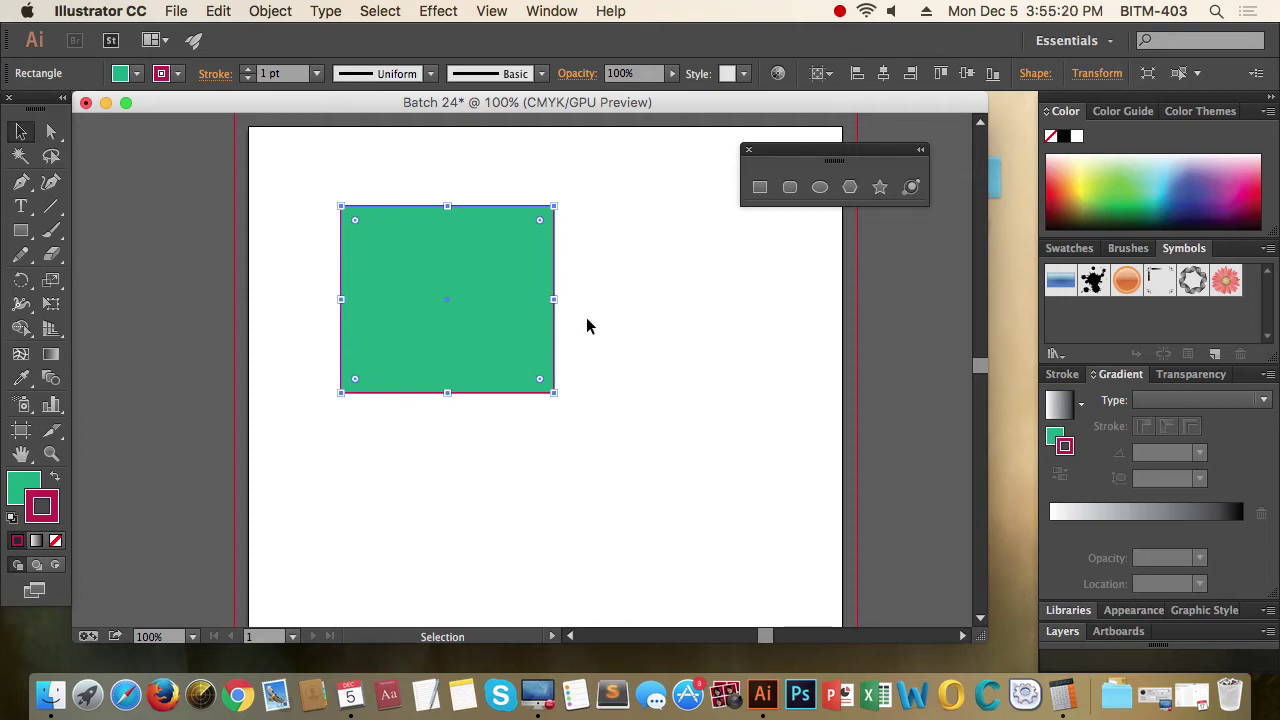
# Raise the stroke weight to 13 pt and deselect the rectangle
pyautogui.click(248, 70)
pyautogui.click(248, 70)
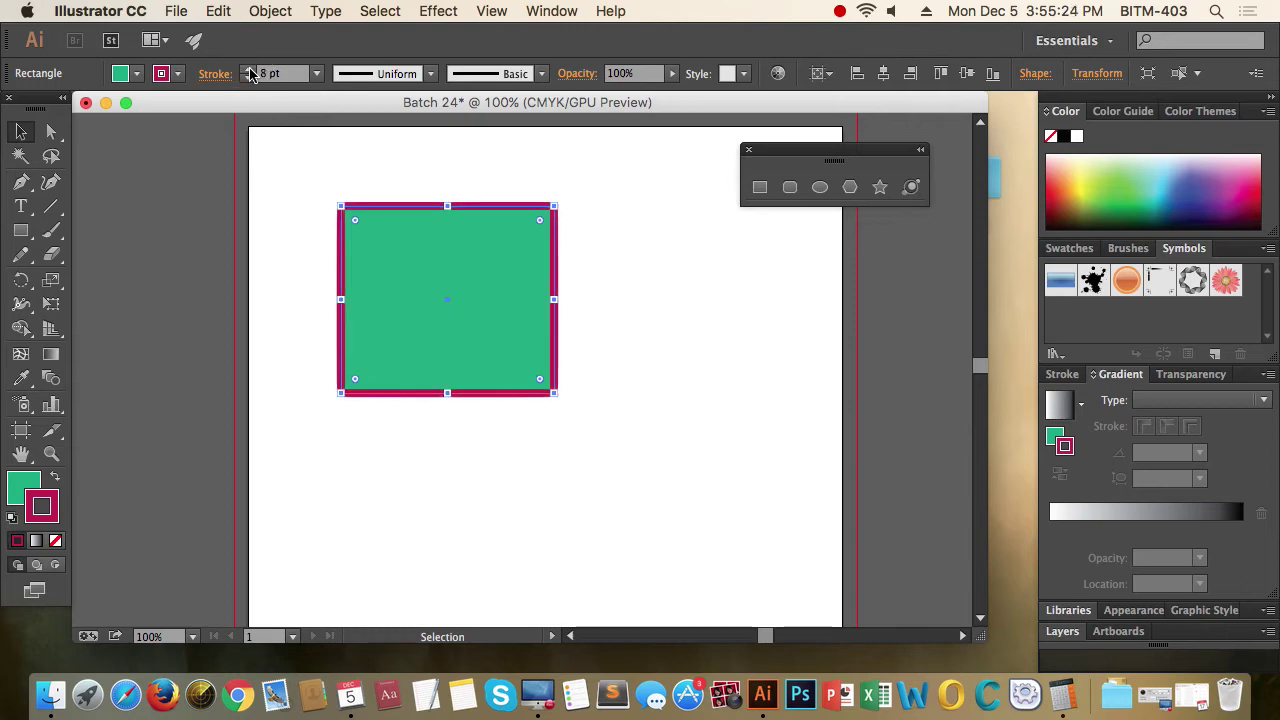
pyautogui.click(248, 70)
pyautogui.click(248, 70)
pyautogui.click(248, 70)
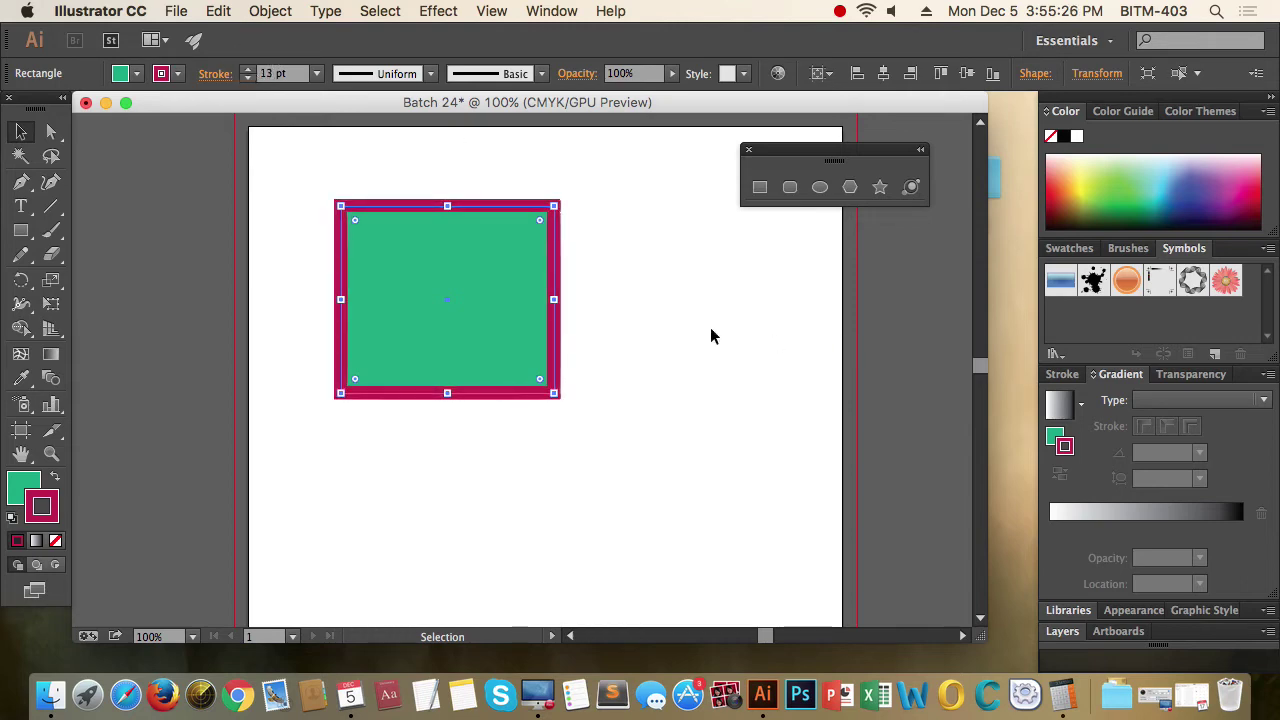
pyautogui.click(614, 335)
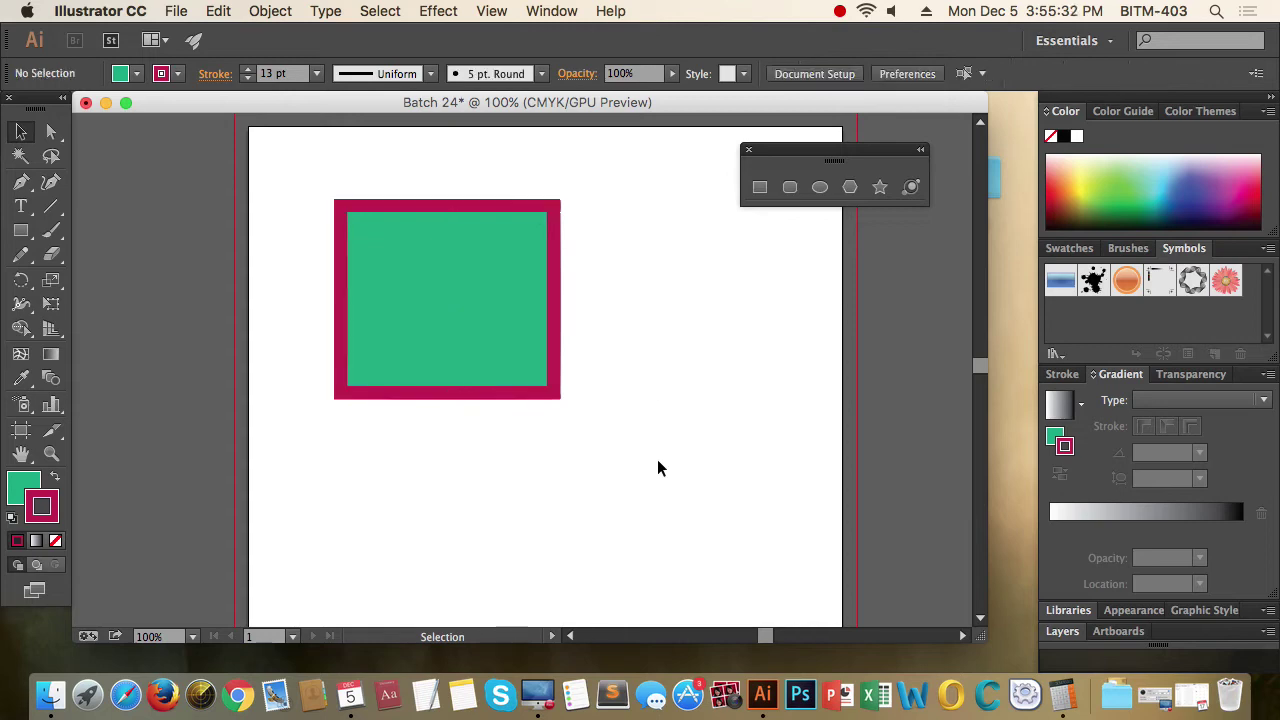
# Reselect the rectangle and change its fill to red
pyautogui.click(462, 322)
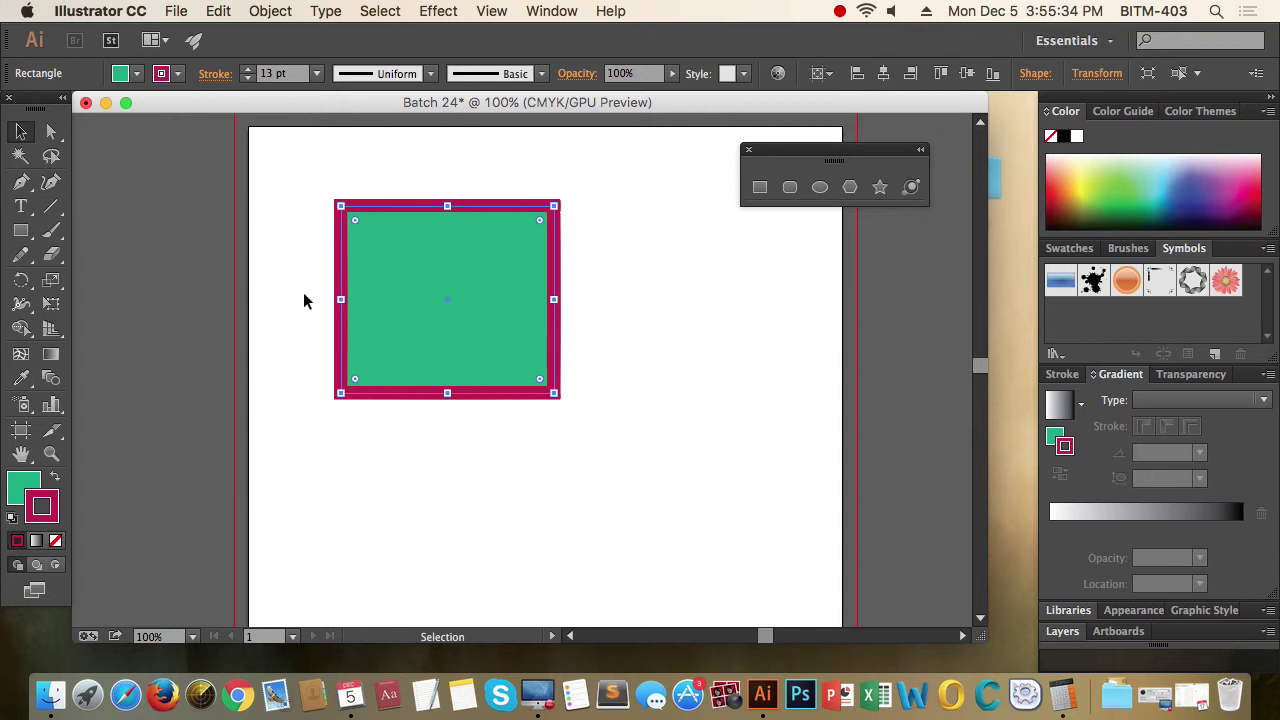
pyautogui.click(18, 485)
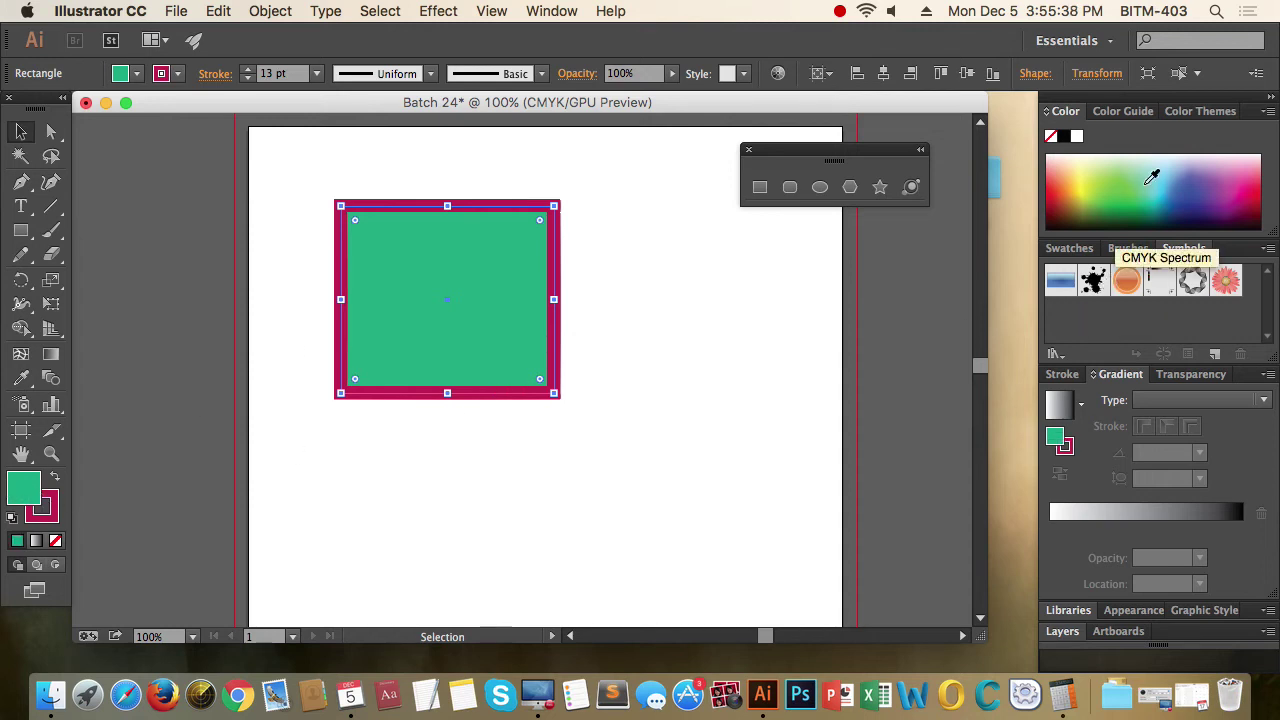
pyautogui.moveTo(1150, 208)
pyautogui.mouseDown()
pyautogui.moveTo(1252, 201)
pyautogui.moveTo(1129, 187)
pyautogui.mouseUp()
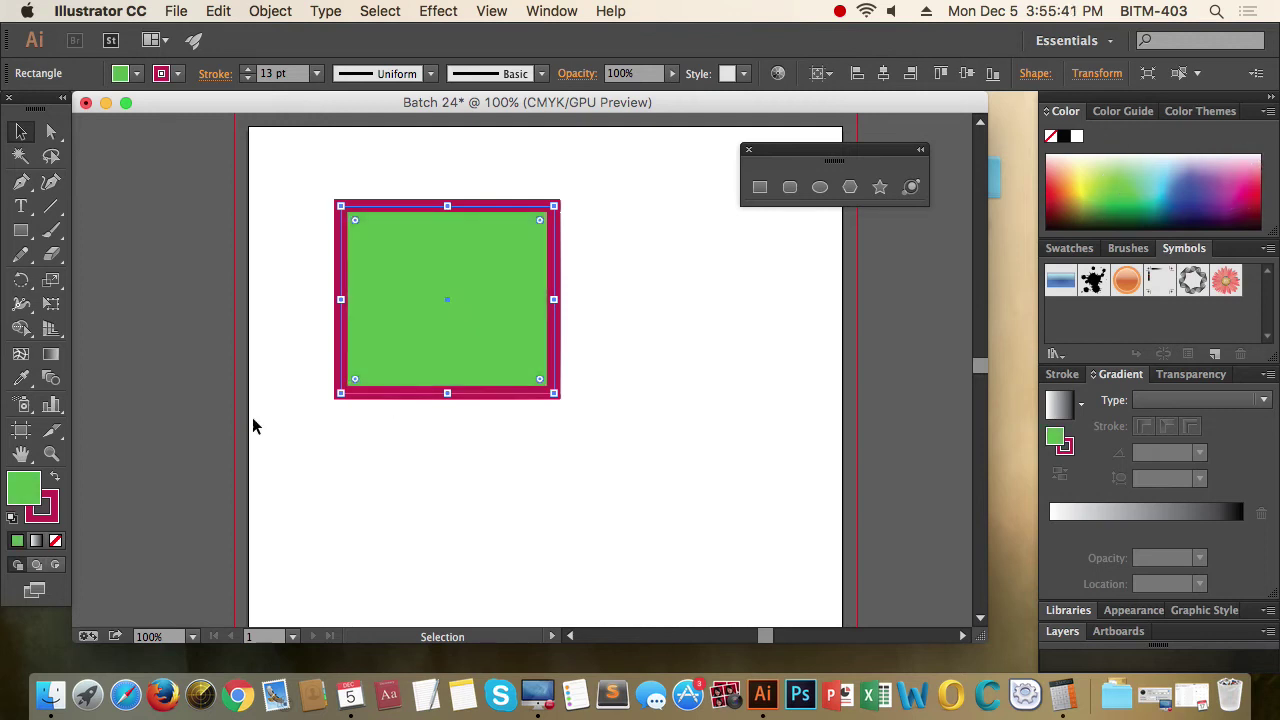
# Recolour the rectangle's outline and increase its border weight to 17 pt
pyautogui.click(50, 512)
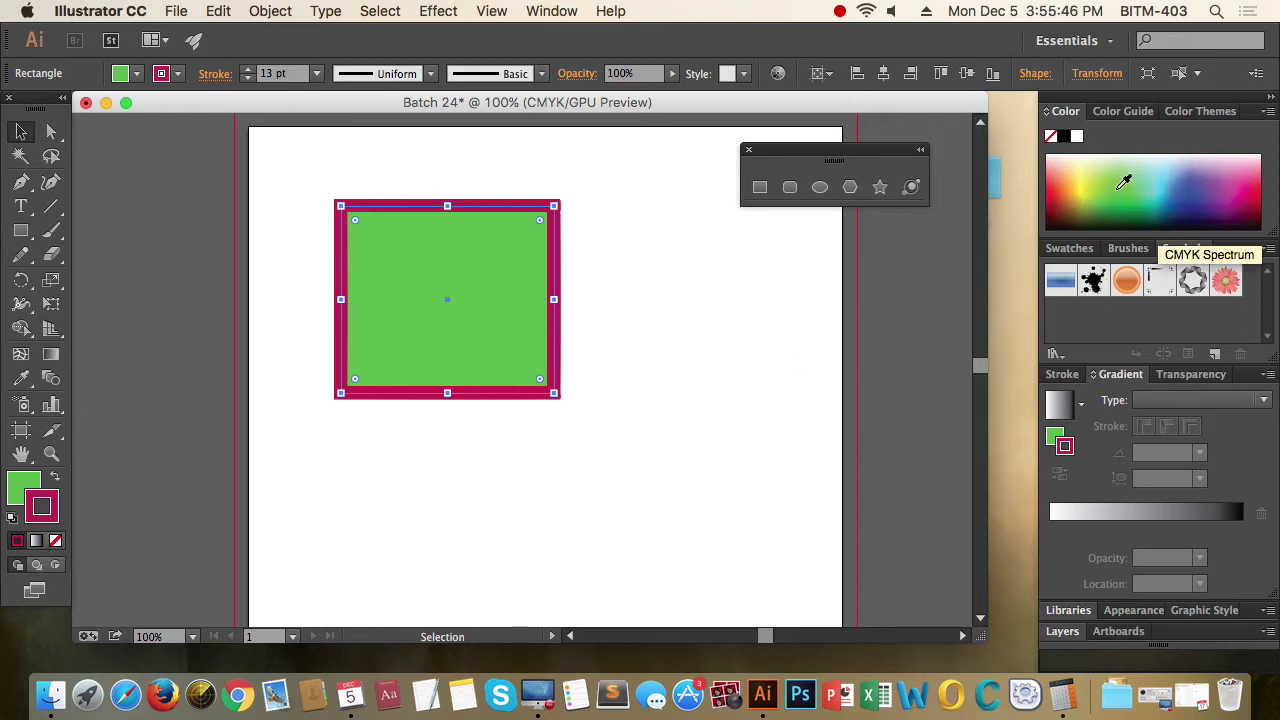
pyautogui.click(1162, 182)
pyautogui.click(1212, 189)
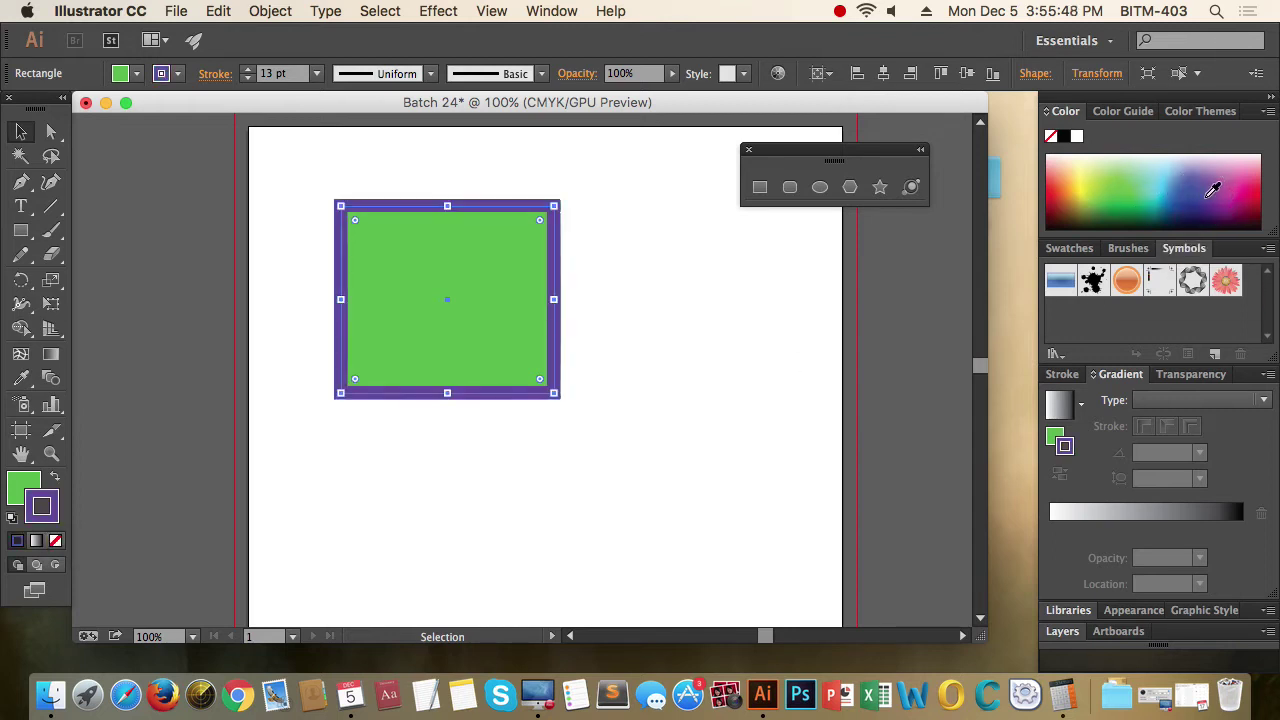
pyautogui.click(247, 69)
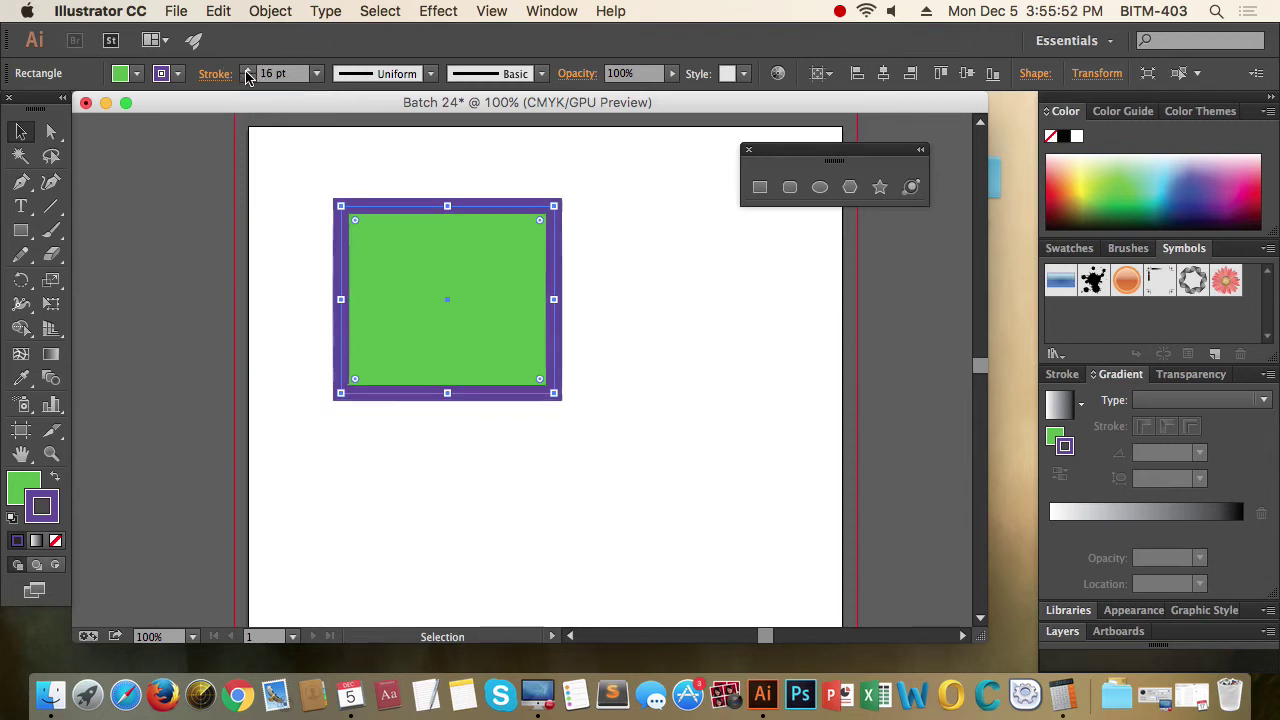
pyautogui.click(247, 69)
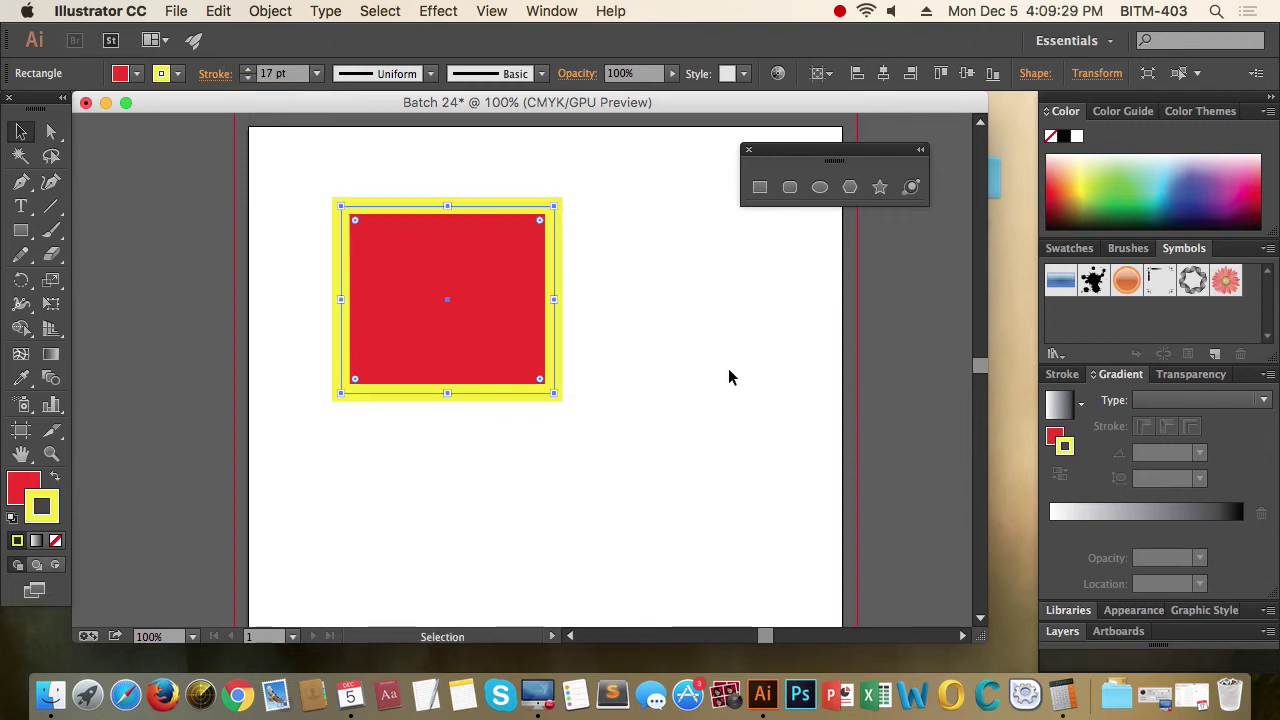
# Close the floating shape tools panel, reselect the rectangle and make Stroke the active colour with X
pyautogui.click(748, 149)
pyautogui.click(707, 310)
pyautogui.click(501, 325)
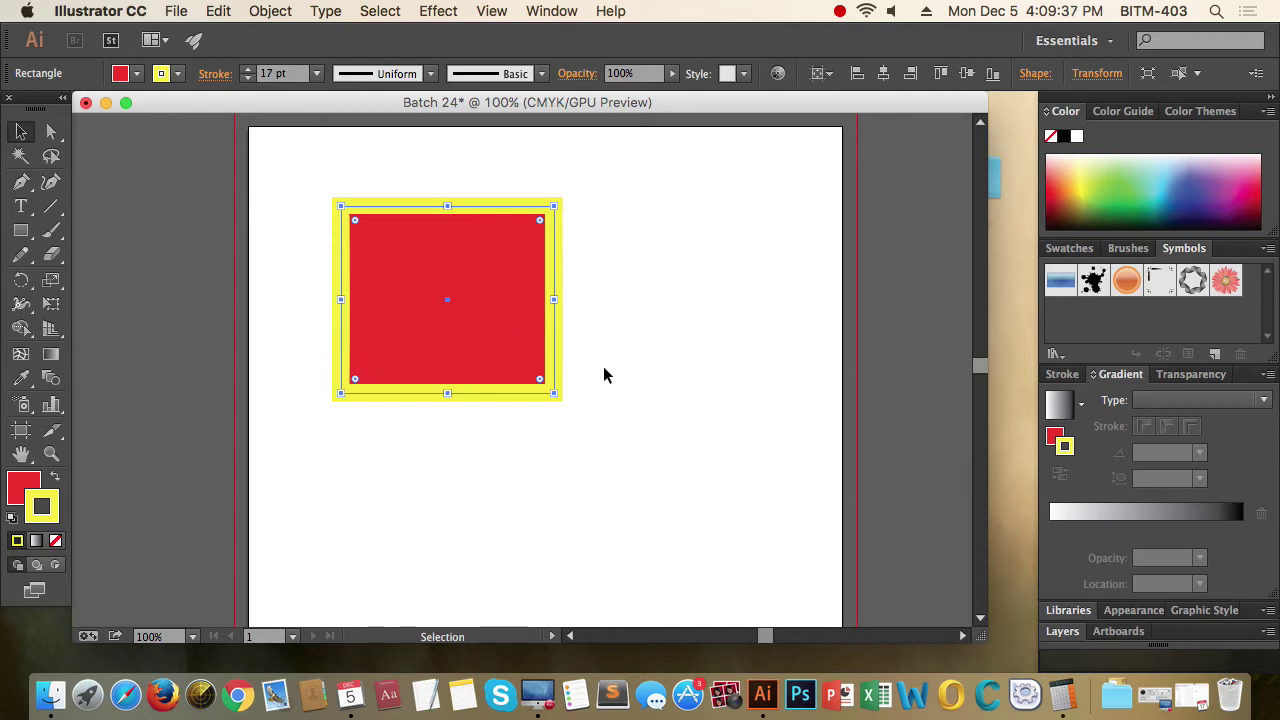
pyautogui.click(651, 423)
pyautogui.click(461, 320)
pyautogui.press('x')
pyautogui.press('x')
pyautogui.press('x')
pyautogui.press('x')
pyautogui.press('x')
pyautogui.press('x')
pyautogui.press('x')
pyautogui.press('x')
pyautogui.press('x')
pyautogui.press('x')
pyautogui.press('x')
pyautogui.press('x')
pyautogui.press('x')
pyautogui.press('x')
pyautogui.press('x')
pyautogui.press('x')
pyautogui.press('x')
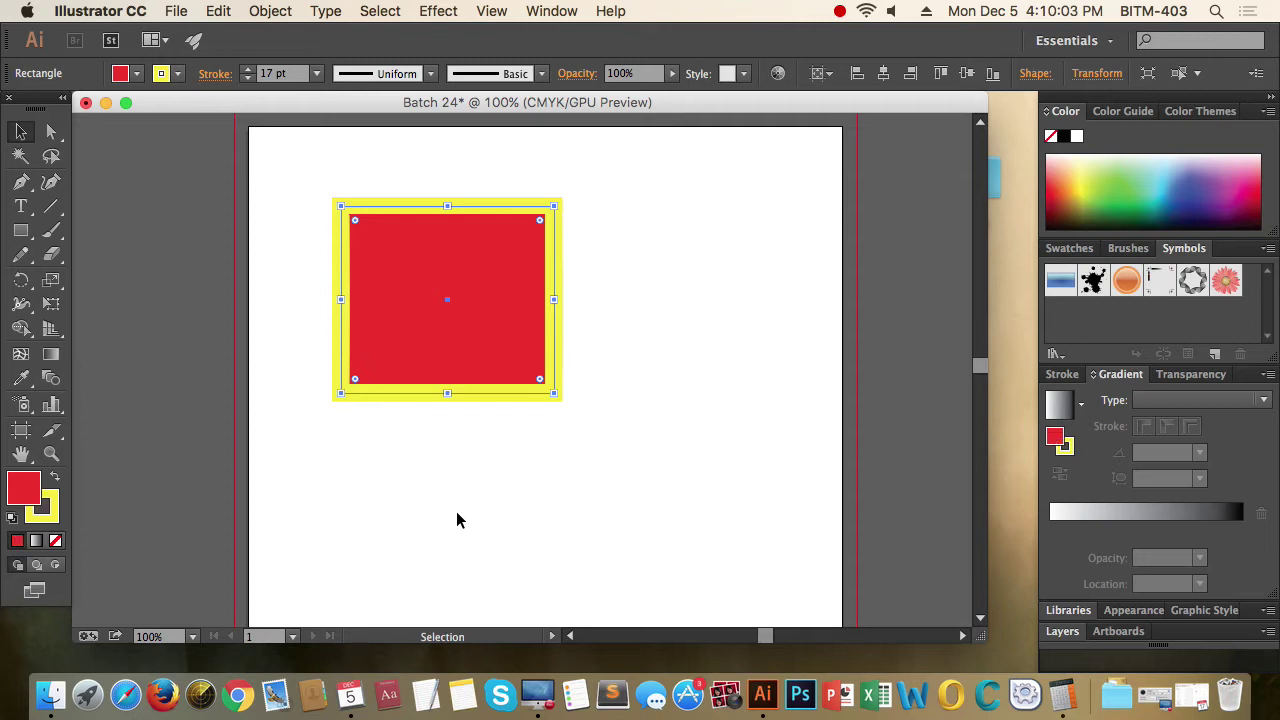
pyautogui.press('x')
pyautogui.press('x')
pyautogui.press('x')
pyautogui.press('x')
pyautogui.press('x')
pyautogui.press('x')
# Restore the rectangle's default white fill and black 1 pt stroke with D
pyautogui.press('d')
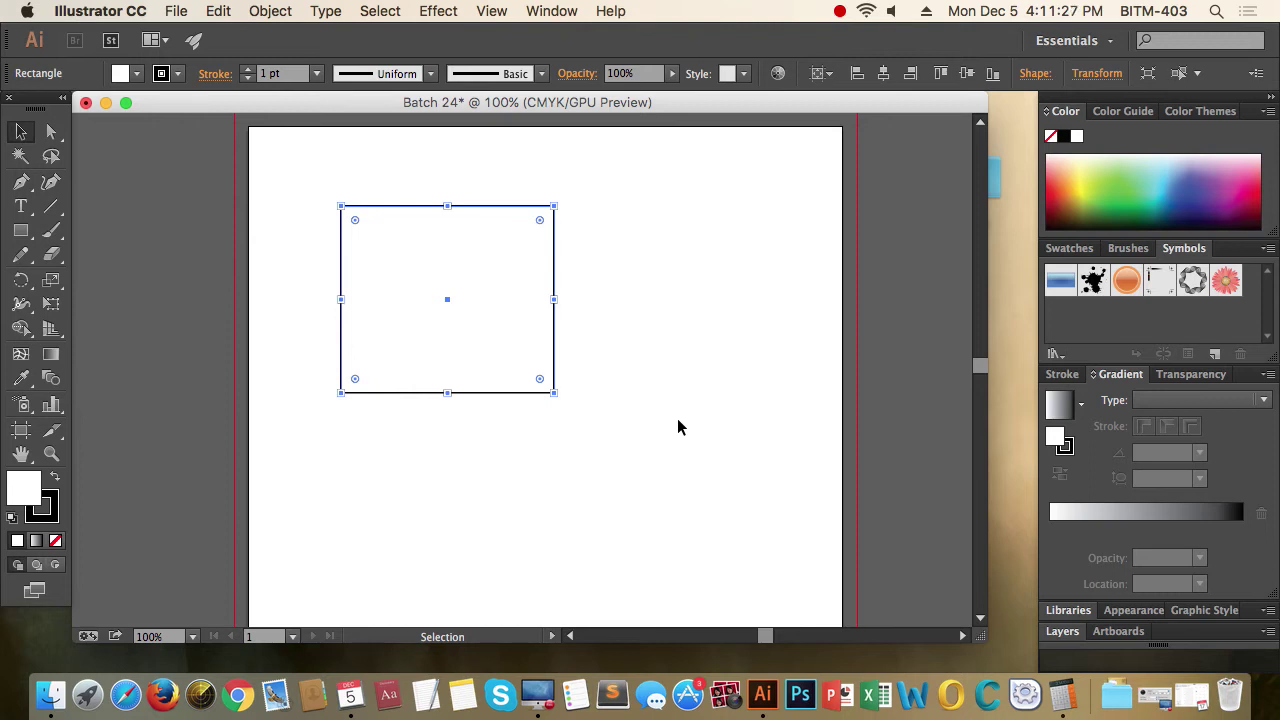
# Clear the rectangle's fill with /, then give it a green fill from the Color spectrum
pyautogui.press('/')
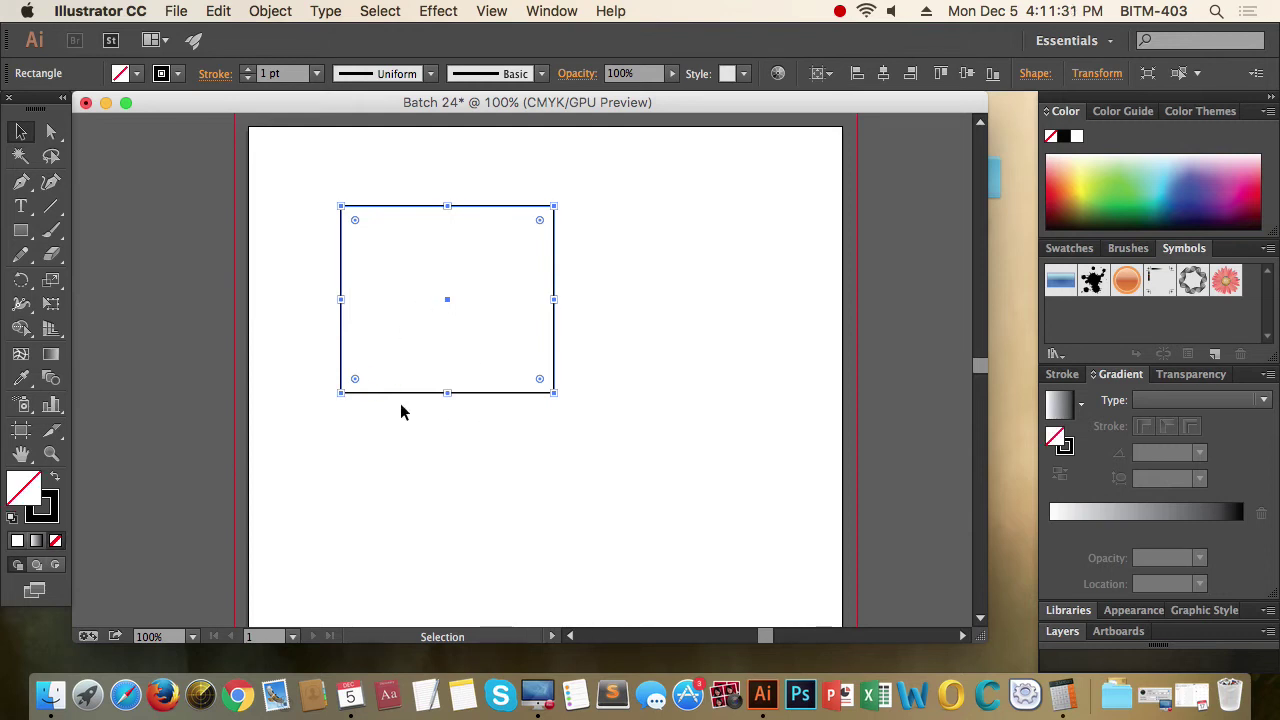
pyautogui.click(1086, 203)
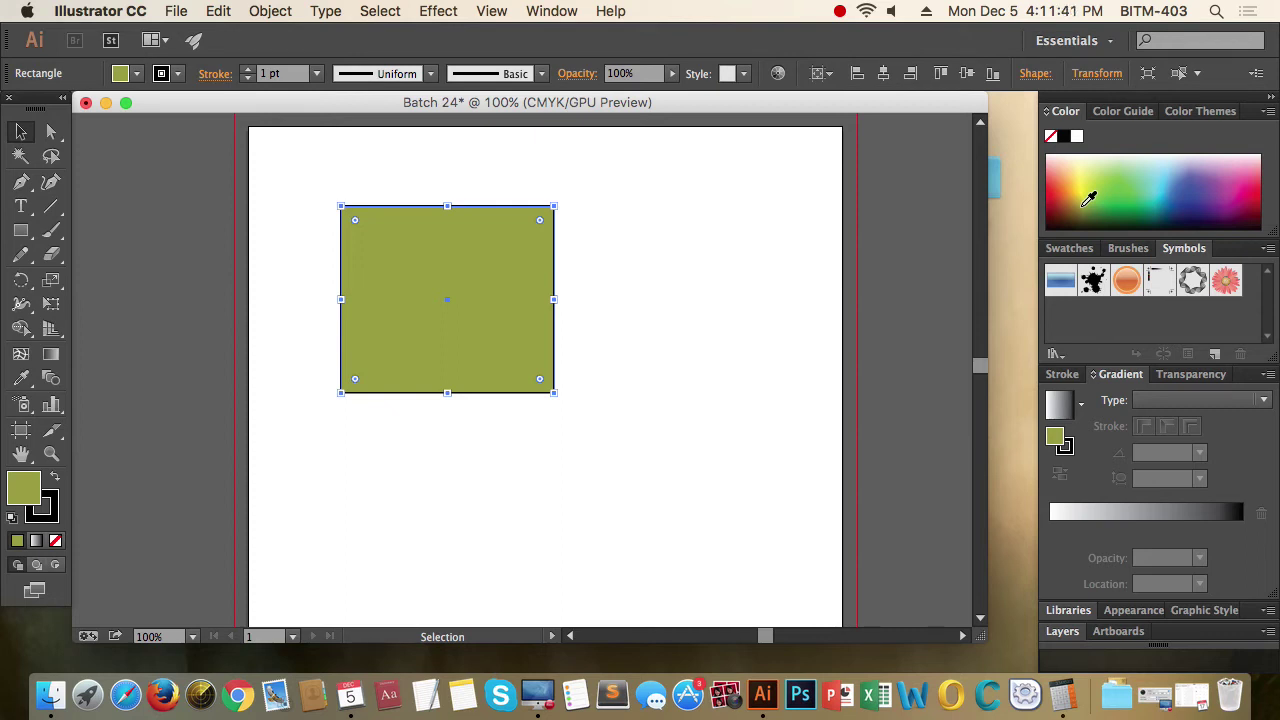
pyautogui.press('/')
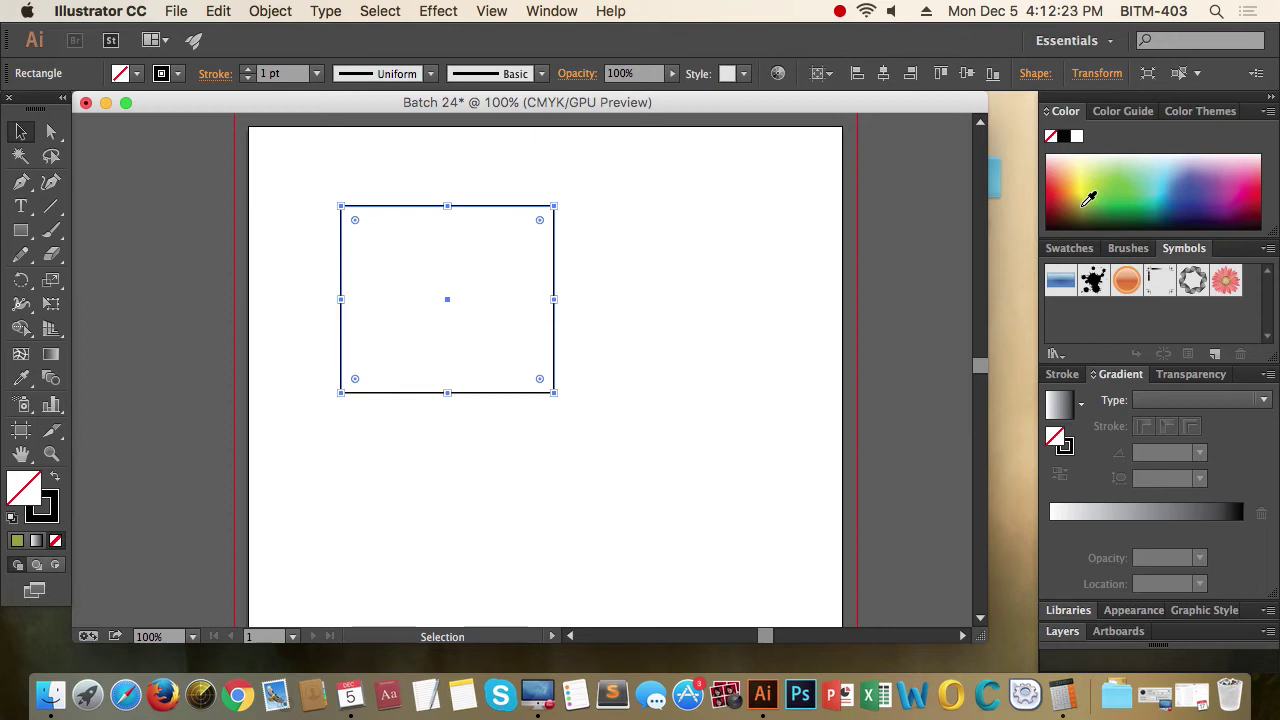
pyautogui.moveTo(1089, 200); pyautogui.dragTo(1125, 192)
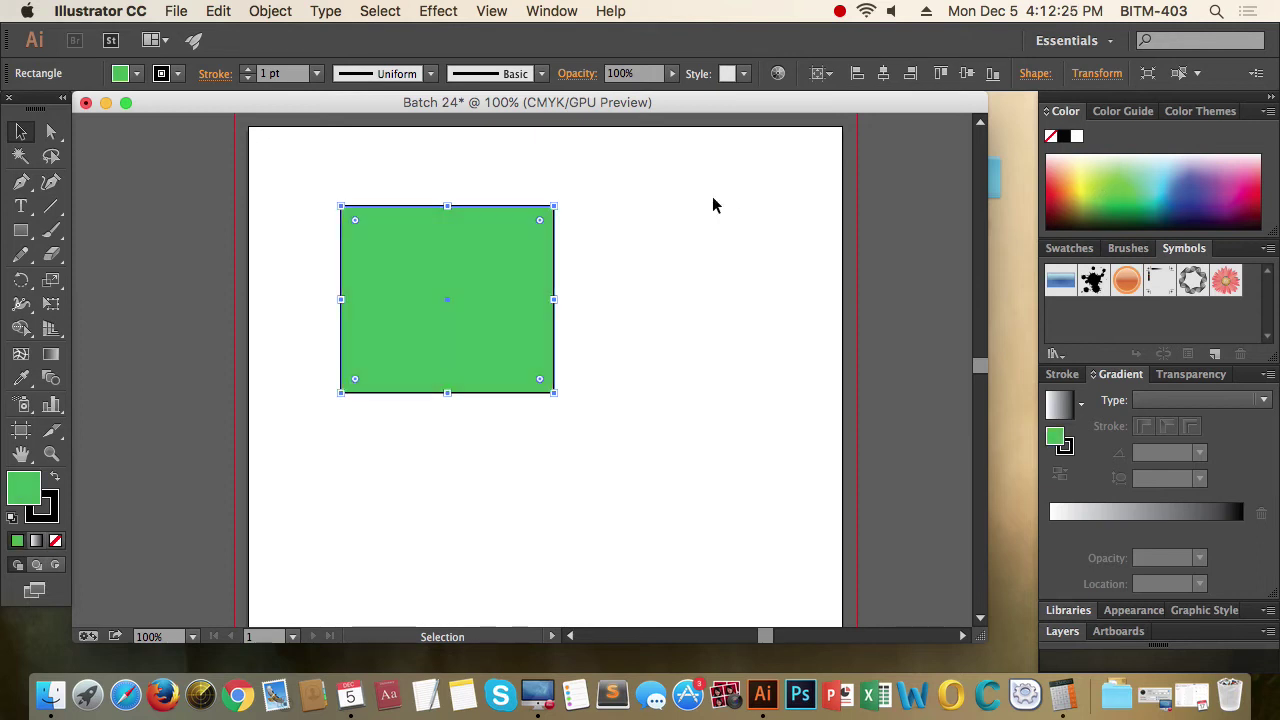
# Swap fill/stroke focus so the rectangle's stroke becomes the active colour
pyautogui.press('x')
pyautogui.press('x')
pyautogui.press('x')
pyautogui.press('x')
pyautogui.press('x')
pyautogui.press('x')
pyautogui.press('x')
pyautogui.press('x')
pyautogui.press('x')
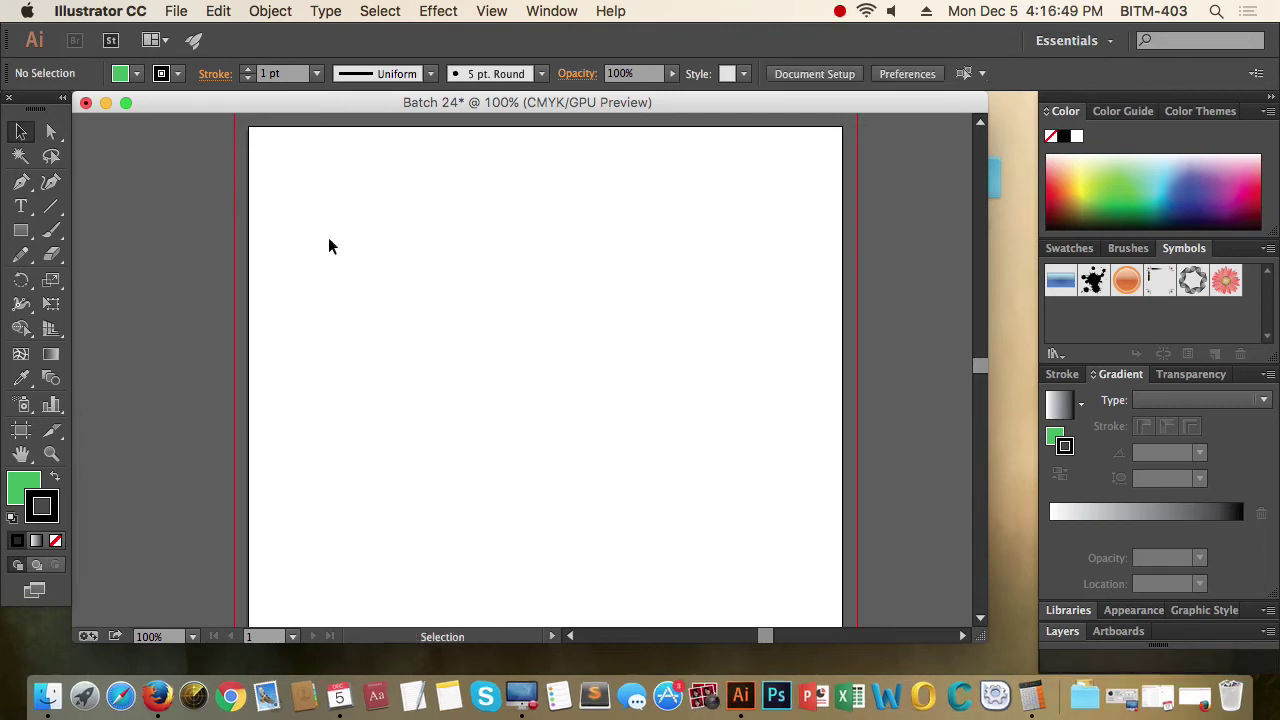
# Tear the shape tools out into a floating panel and move it aside
pyautogui.click(21, 230)
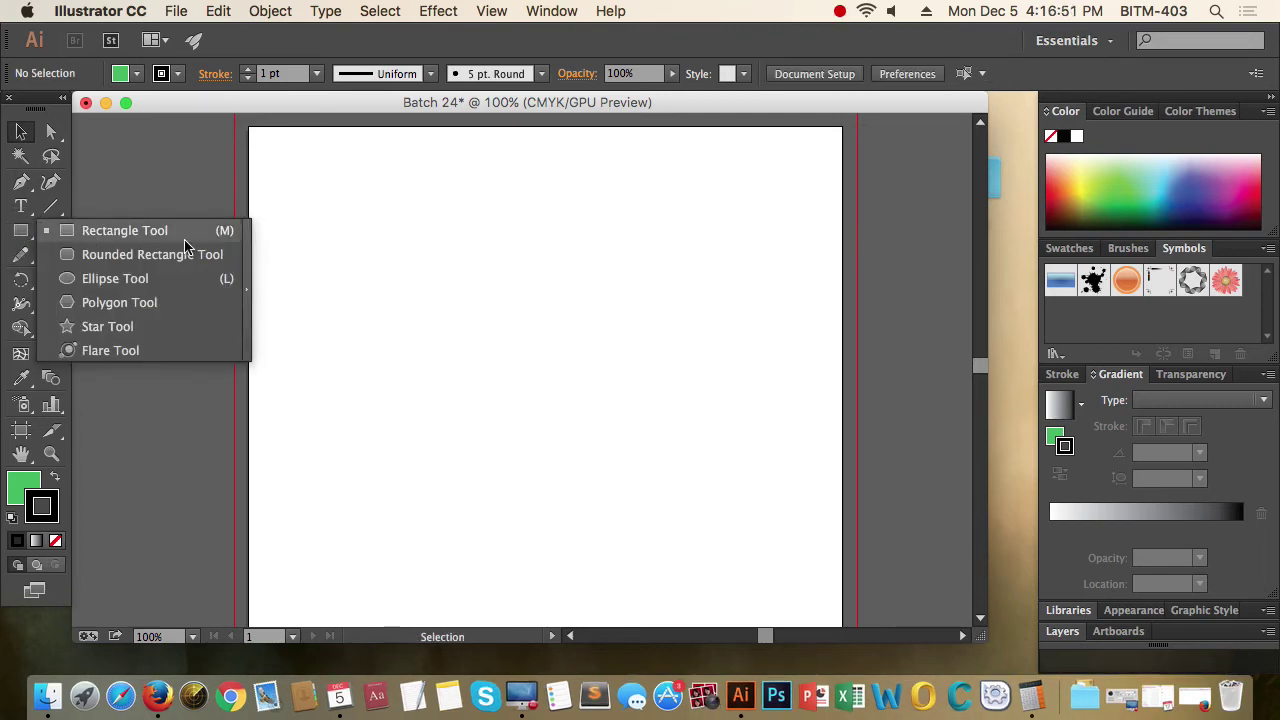
pyautogui.click(248, 264)
pyautogui.moveTo(134, 245)
pyautogui.mouseDown()
pyautogui.moveTo(850, 172)
pyautogui.moveTo(831, 158)
pyautogui.mouseUp()
# Choose the Rectangle tool, draw and delete a test rectangle, then start another
pyautogui.click(787, 210)
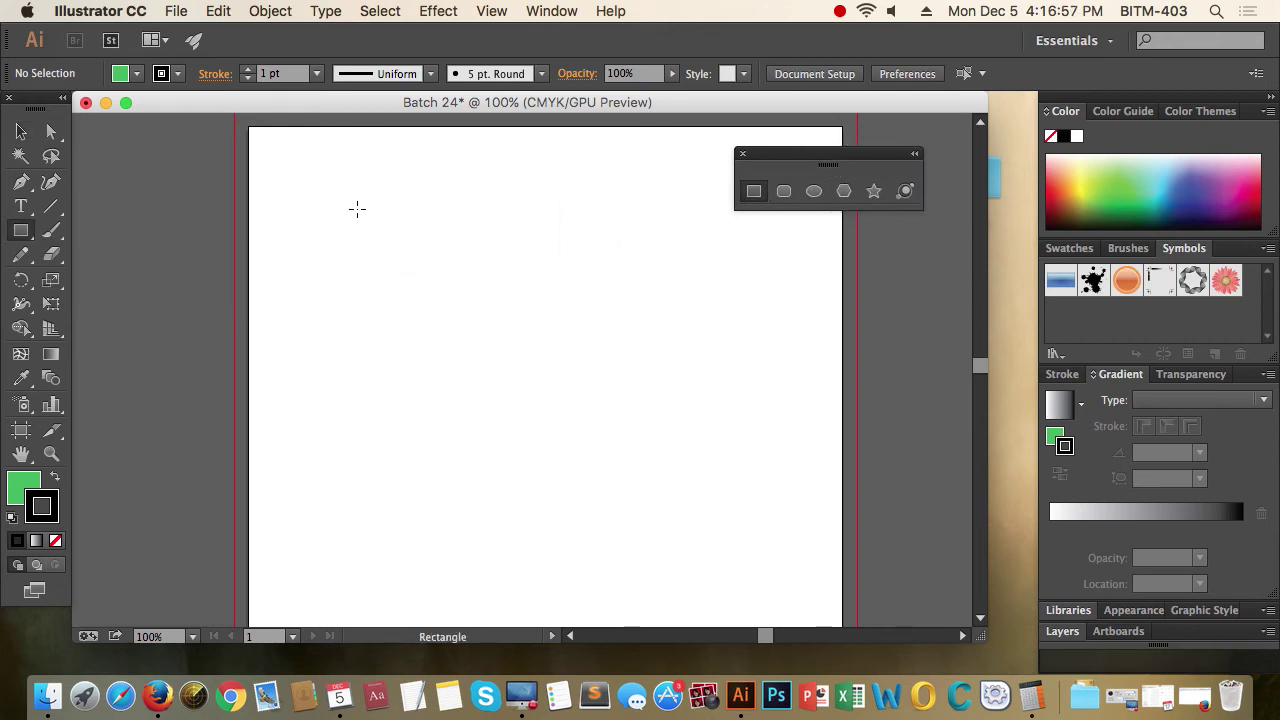
pyautogui.moveTo(347, 208)
pyautogui.mouseDown()
pyautogui.moveTo(635, 376)
pyautogui.moveTo(537, 382)
pyautogui.mouseUp()
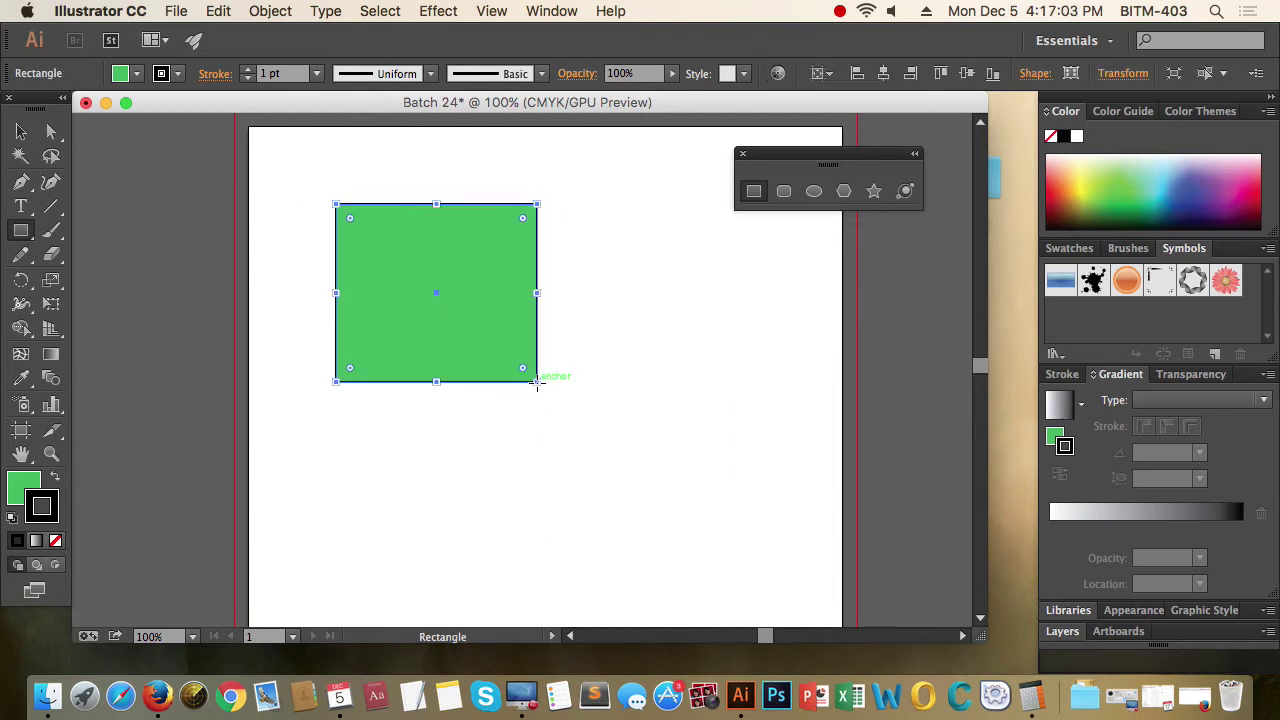
pyautogui.press('Delete')
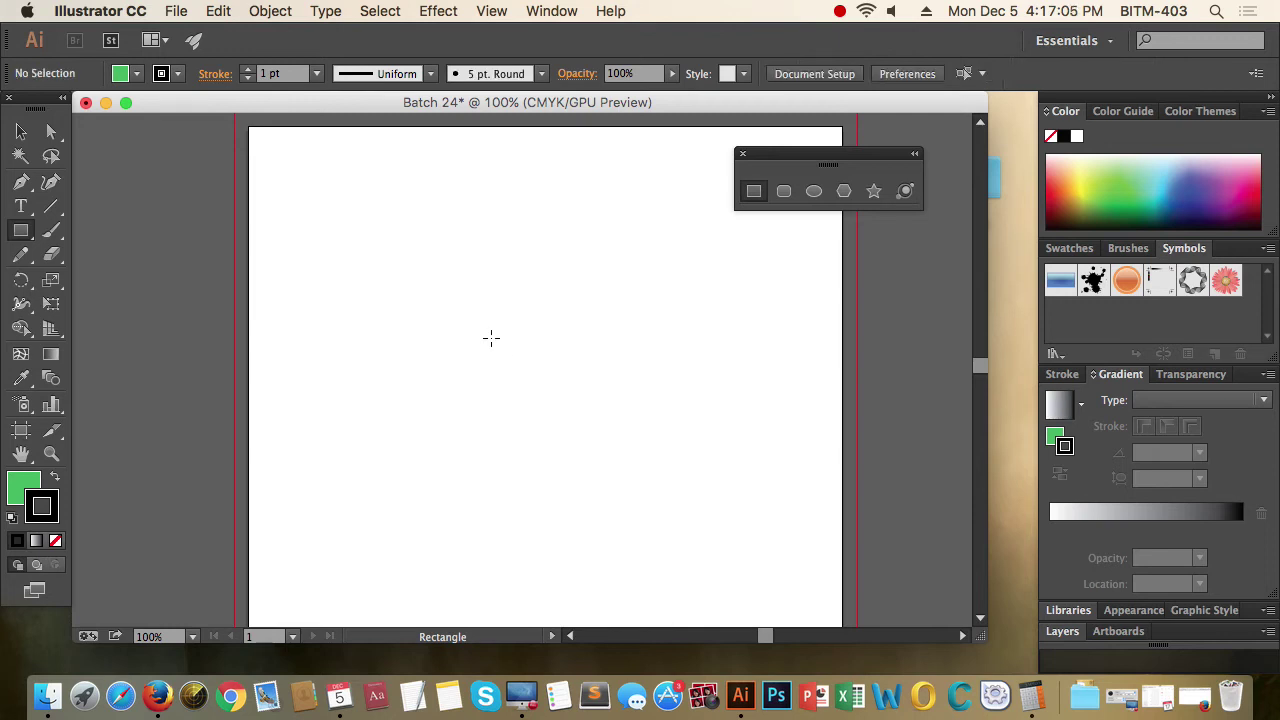
pyautogui.moveTo(348, 268)
pyautogui.mouseDown()
pyautogui.moveTo(478, 404)
pyautogui.moveTo(464, 409)
pyautogui.mouseUp()
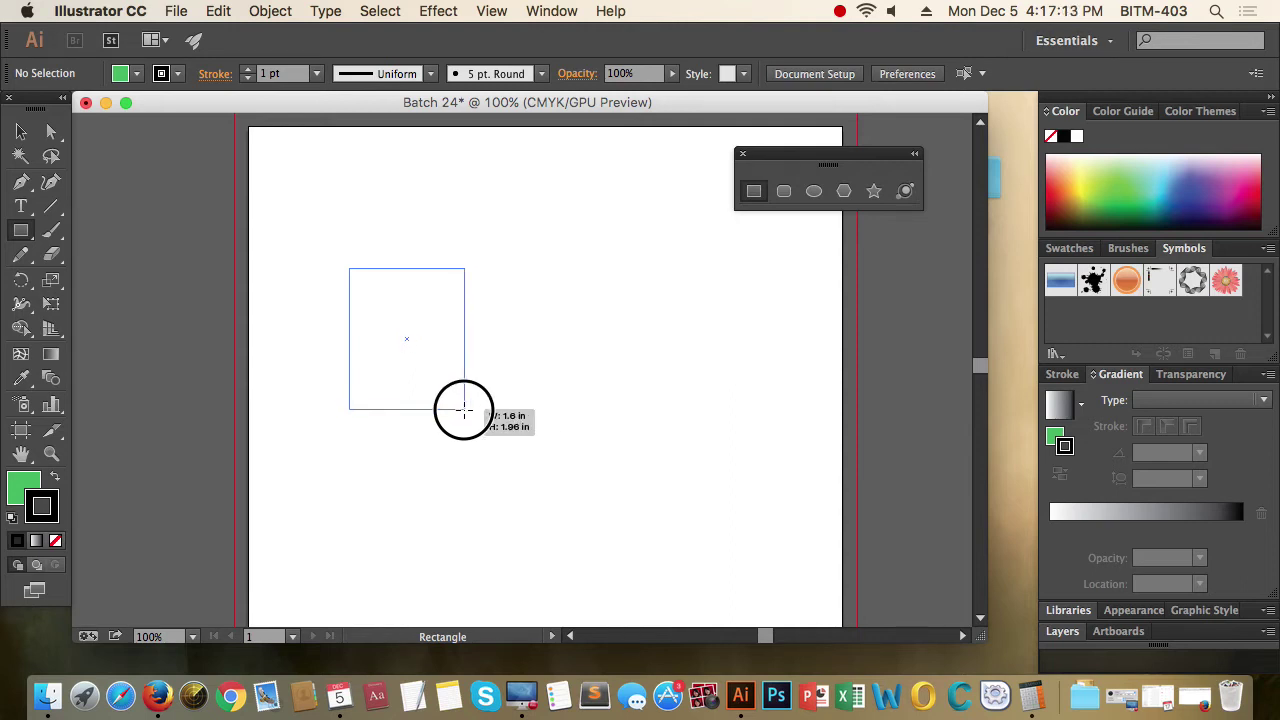
# Drag out a Shift-constrained square, trying sizes around 3 inches
pyautogui.press('shift')
pyautogui.moveTo(464, 409); pyautogui.dragTo(484, 422)
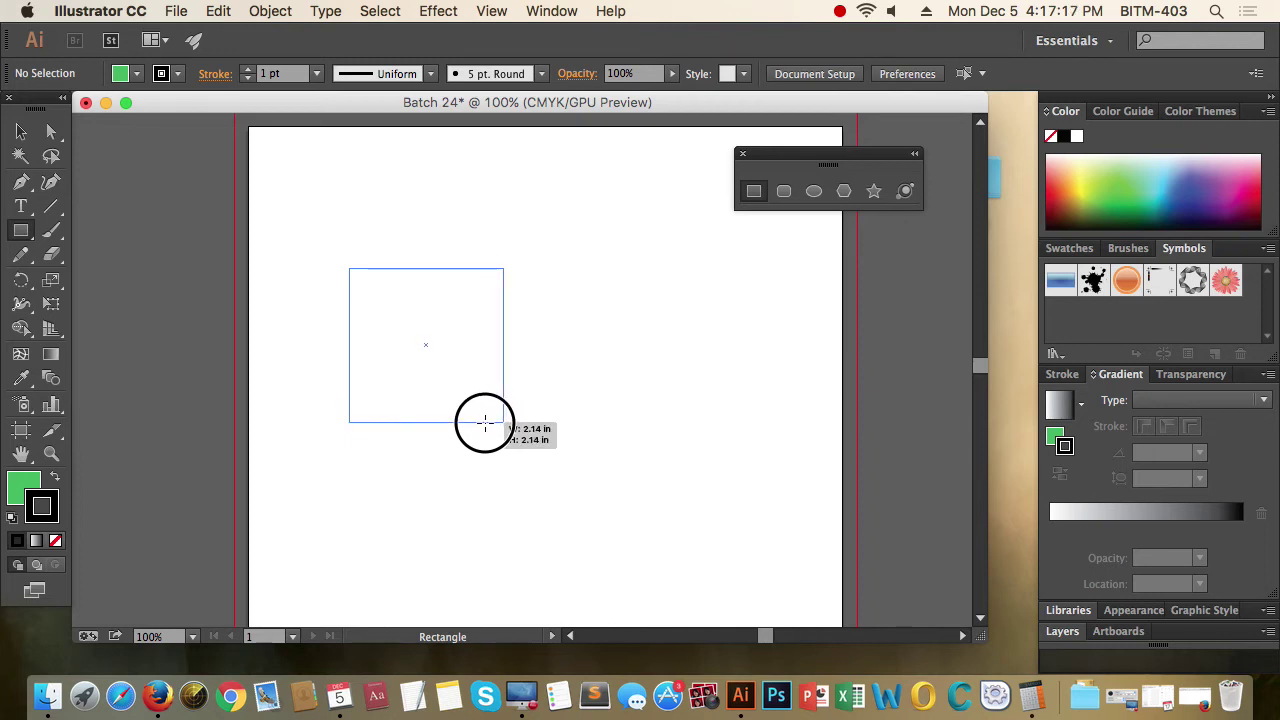
pyautogui.moveTo(484, 422)
pyautogui.mouseDown()
pyautogui.moveTo(586, 486)
pyautogui.moveTo(449, 383)
pyautogui.moveTo(343, 329)
pyautogui.moveTo(434, 357)
pyautogui.moveTo(526, 423)
pyautogui.moveTo(407, 281)
pyautogui.moveTo(443, 343)
pyautogui.moveTo(380, 294)
pyautogui.moveTo(457, 365)
pyautogui.mouseUp()
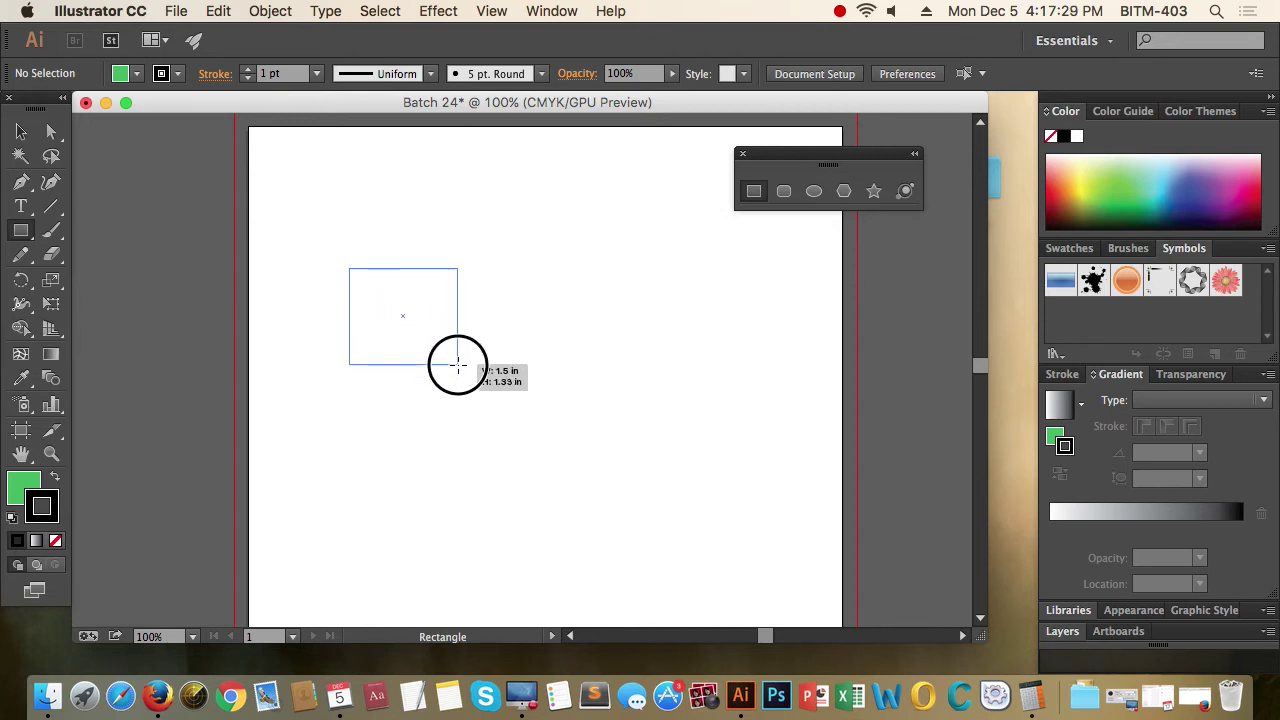
pyautogui.moveTo(457, 365)
pyautogui.mouseDown()
pyautogui.moveTo(356, 278)
pyautogui.moveTo(473, 371)
pyautogui.moveTo(571, 289)
pyautogui.moveTo(469, 386)
pyautogui.moveTo(528, 390)
pyautogui.moveTo(450, 409)
pyautogui.mouseUp()
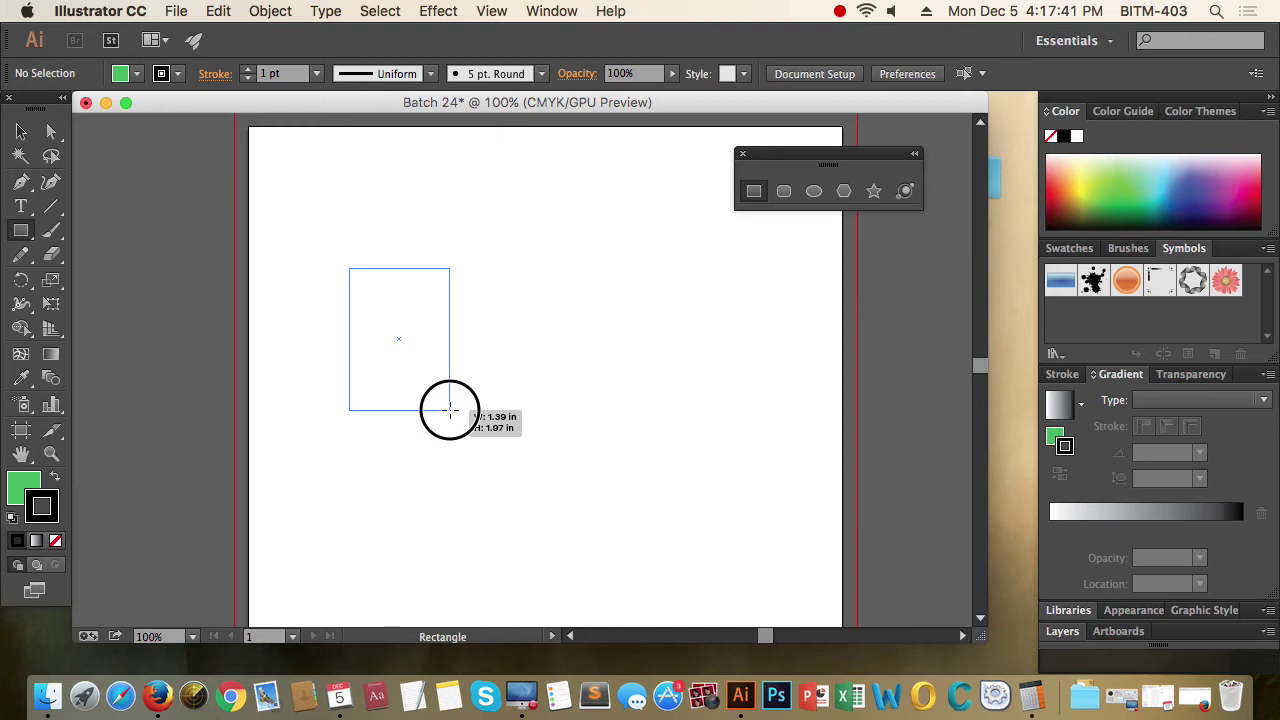
pyautogui.press('shift')
pyautogui.moveTo(450, 409)
pyautogui.mouseDown()
pyautogui.moveTo(540, 403)
pyautogui.moveTo(557, 317)
pyautogui.moveTo(571, 320)
pyautogui.moveTo(583, 411)
pyautogui.moveTo(591, 404)
pyautogui.moveTo(385, 318)
pyautogui.moveTo(449, 331)
pyautogui.moveTo(584, 458)
pyautogui.moveTo(420, 334)
pyautogui.moveTo(588, 468)
pyautogui.moveTo(574, 449)
pyautogui.mouseUp()
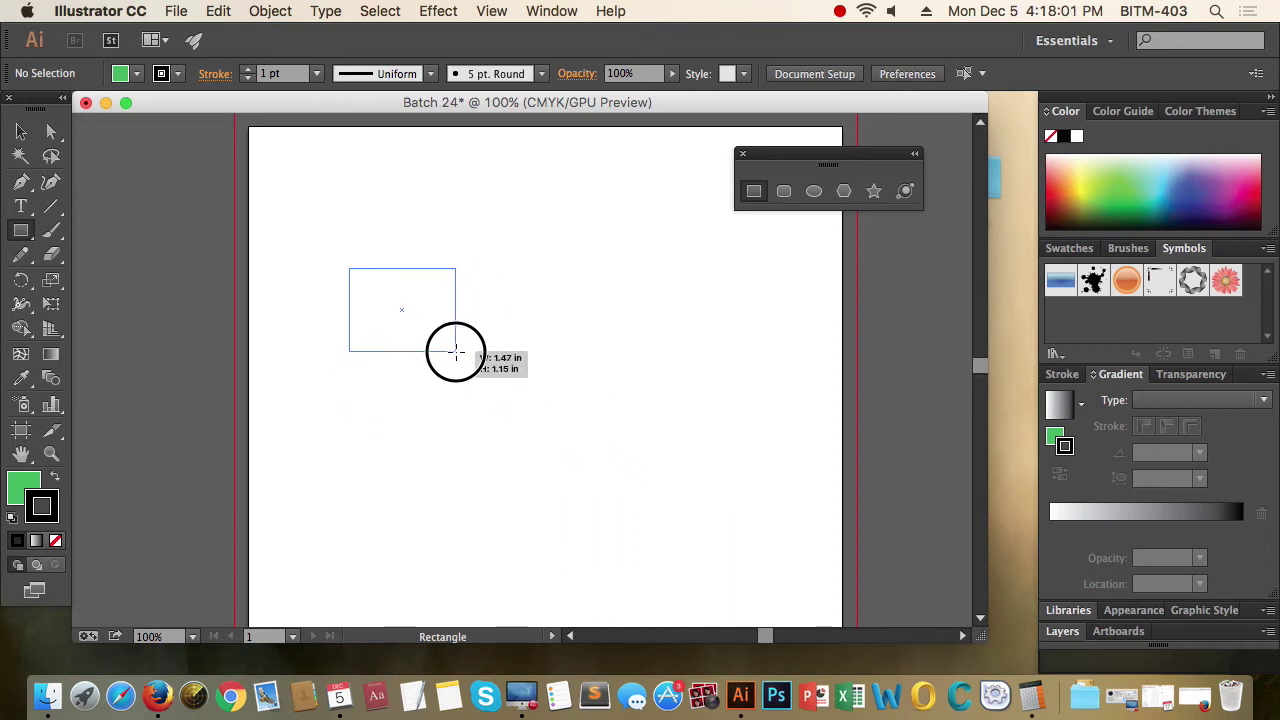
pyautogui.moveTo(574, 449)
pyautogui.mouseDown()
pyautogui.moveTo(602, 503)
pyautogui.moveTo(402, 324)
pyautogui.mouseUp()
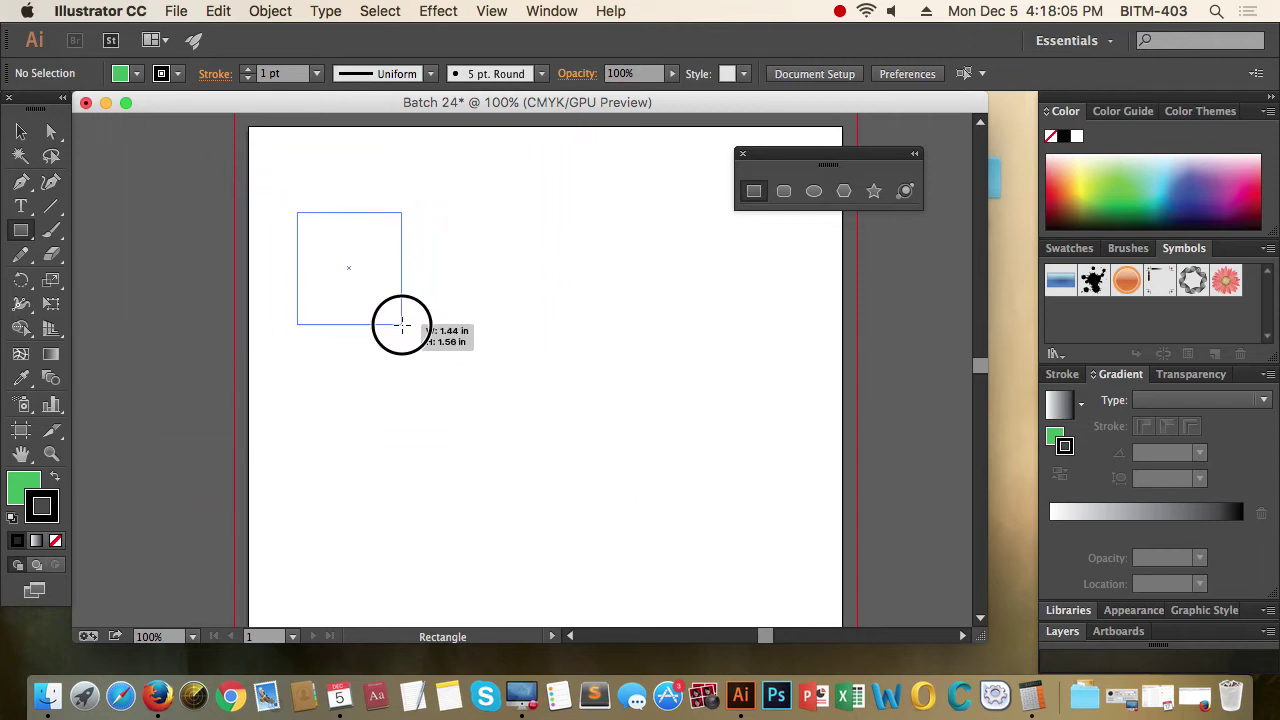
pyautogui.moveTo(402, 324); pyautogui.dragTo(562, 468)
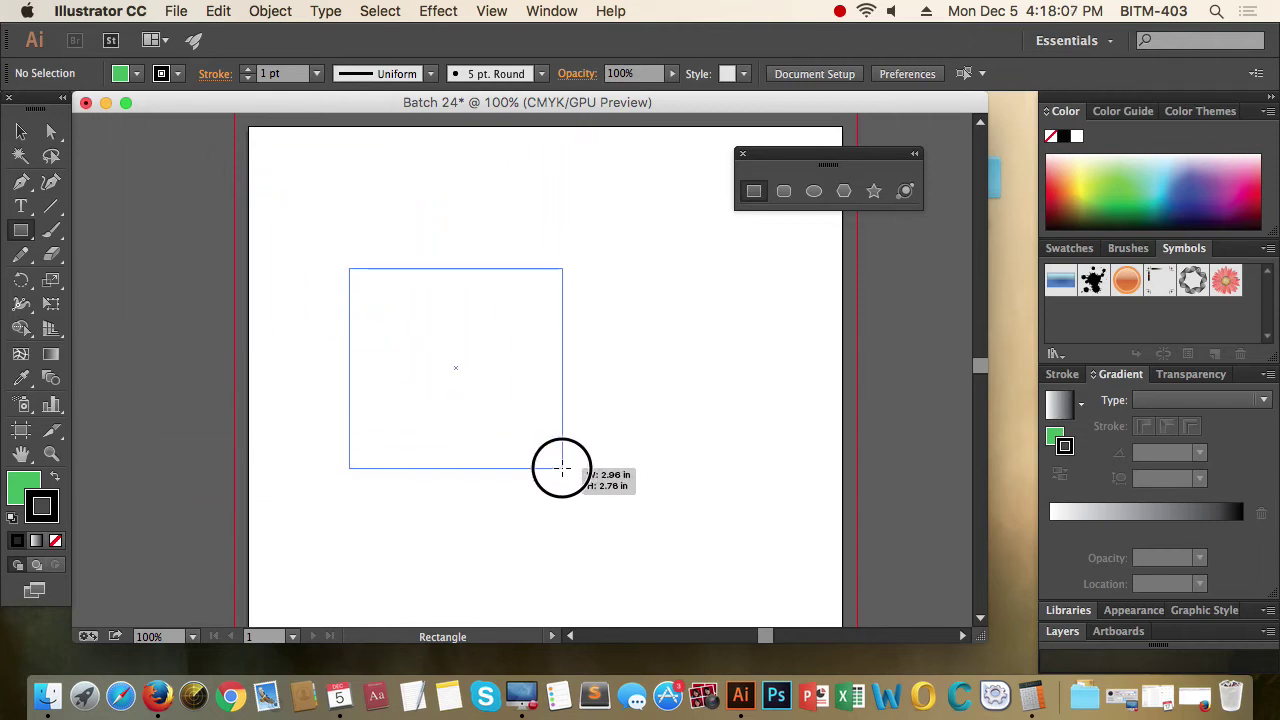
# Redraw with Alt and Shift from the centre, finishing a green square about 1.6 in wide
pyautogui.press('alt')
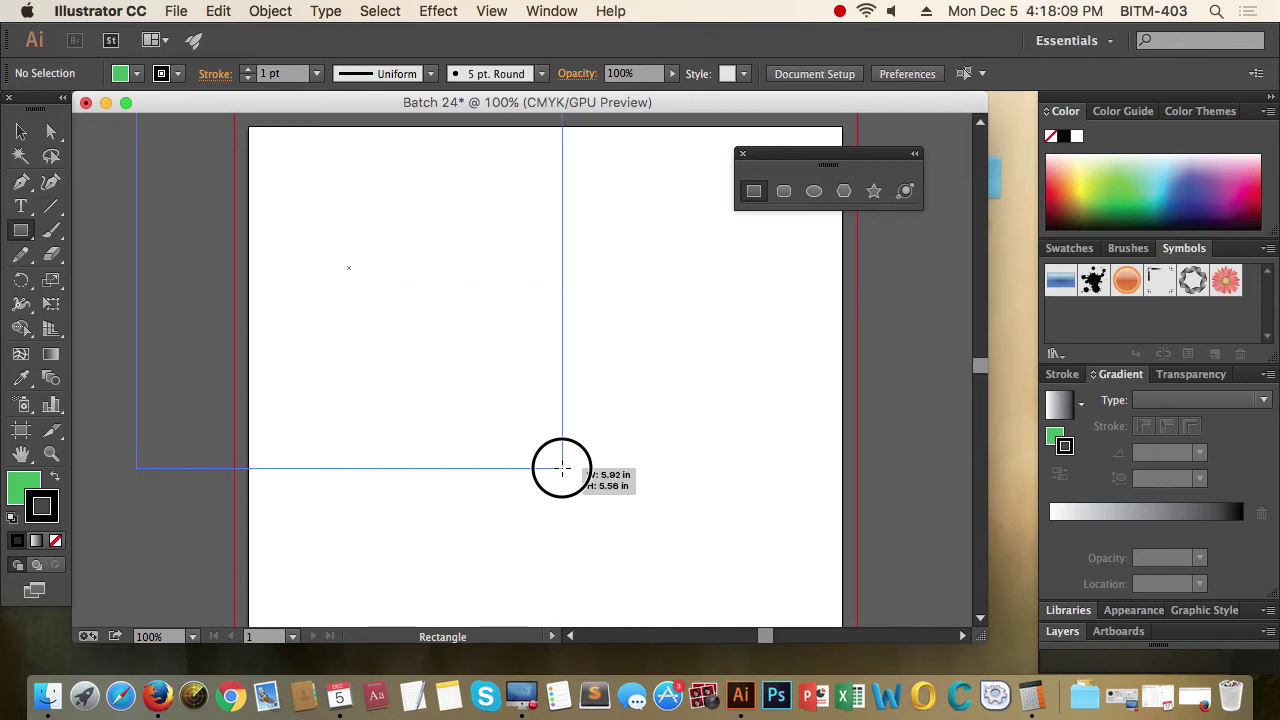
pyautogui.moveTo(562, 468); pyautogui.dragTo(382, 319)
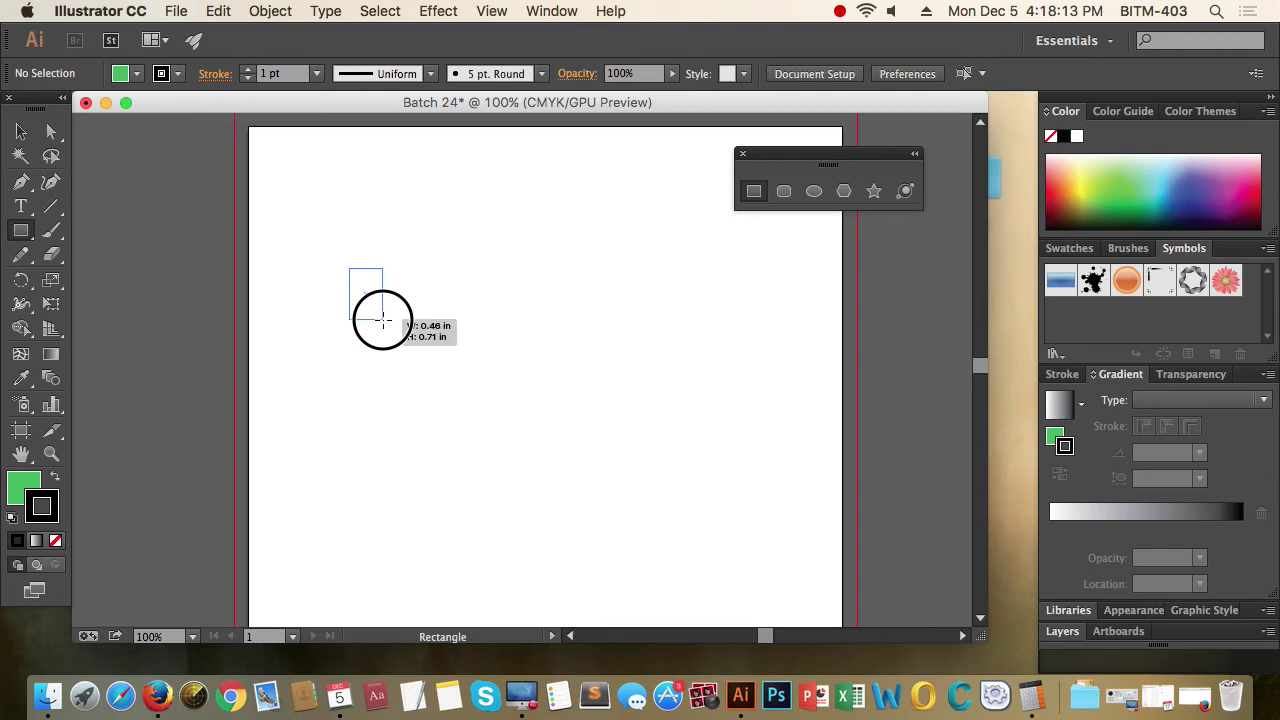
pyautogui.press('alt')
pyautogui.press('shift')
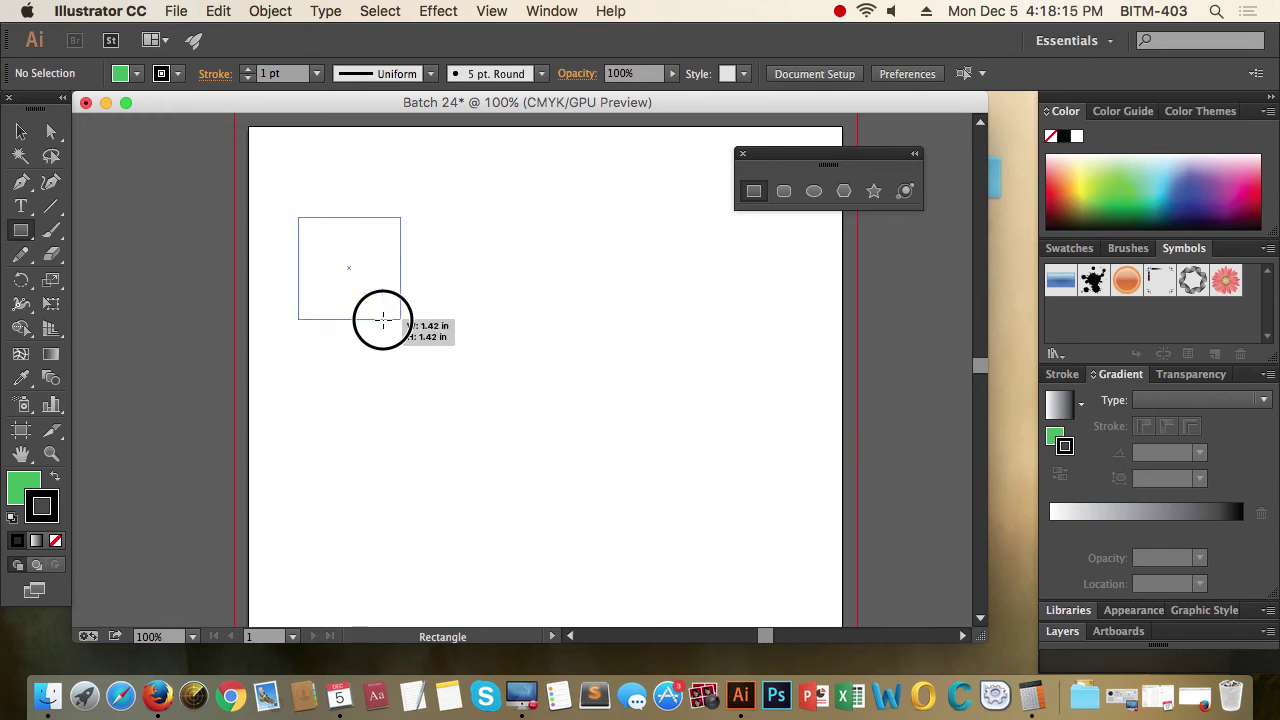
pyautogui.moveTo(382, 319)
pyautogui.mouseDown()
pyautogui.moveTo(443, 363)
pyautogui.moveTo(381, 320)
pyautogui.mouseUp()
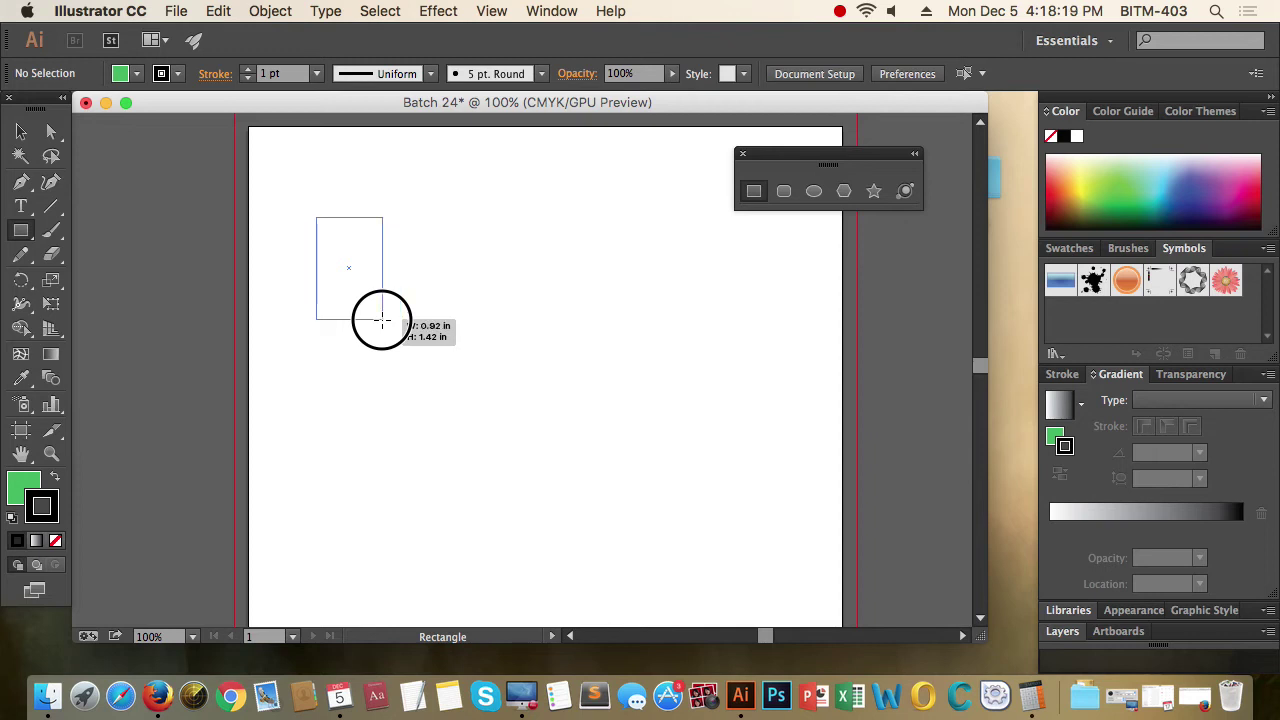
pyautogui.moveTo(382, 319); pyautogui.dragTo(390, 321)
pyautogui.press('shift')
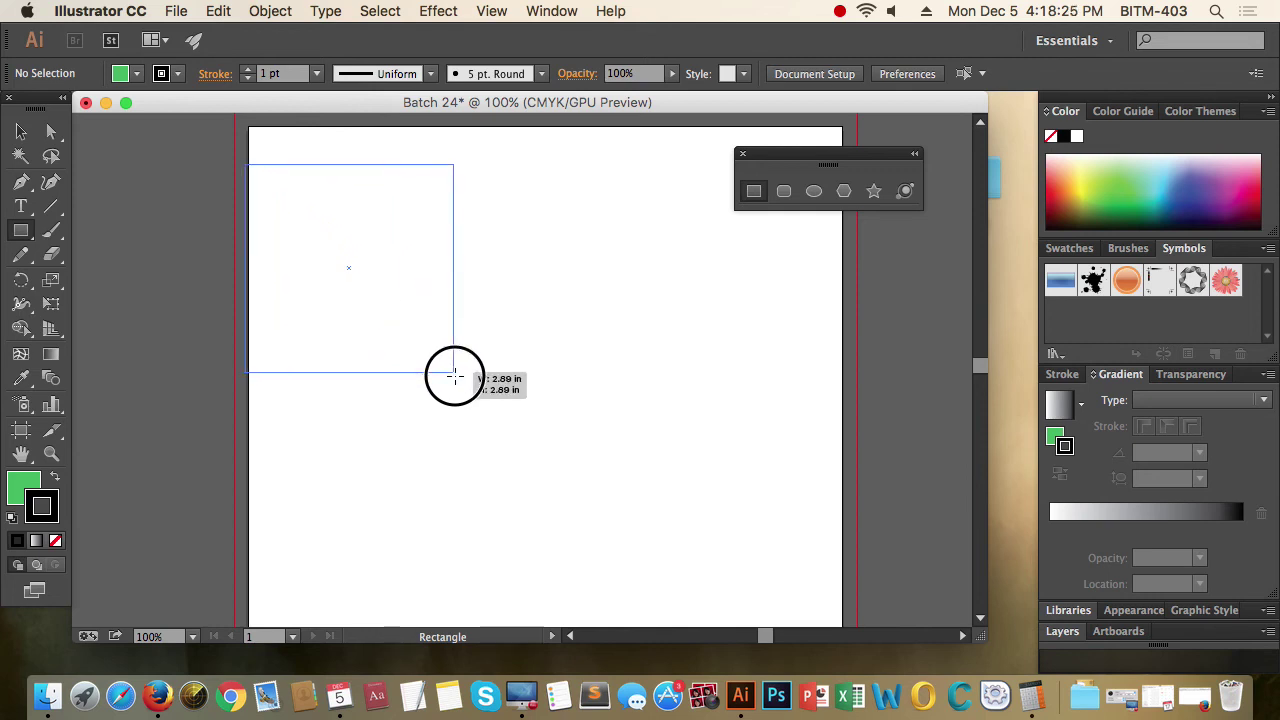
pyautogui.moveTo(390, 321)
pyautogui.mouseDown()
pyautogui.moveTo(464, 384)
pyautogui.moveTo(375, 318)
pyautogui.moveTo(417, 289)
pyautogui.moveTo(439, 384)
pyautogui.mouseUp()
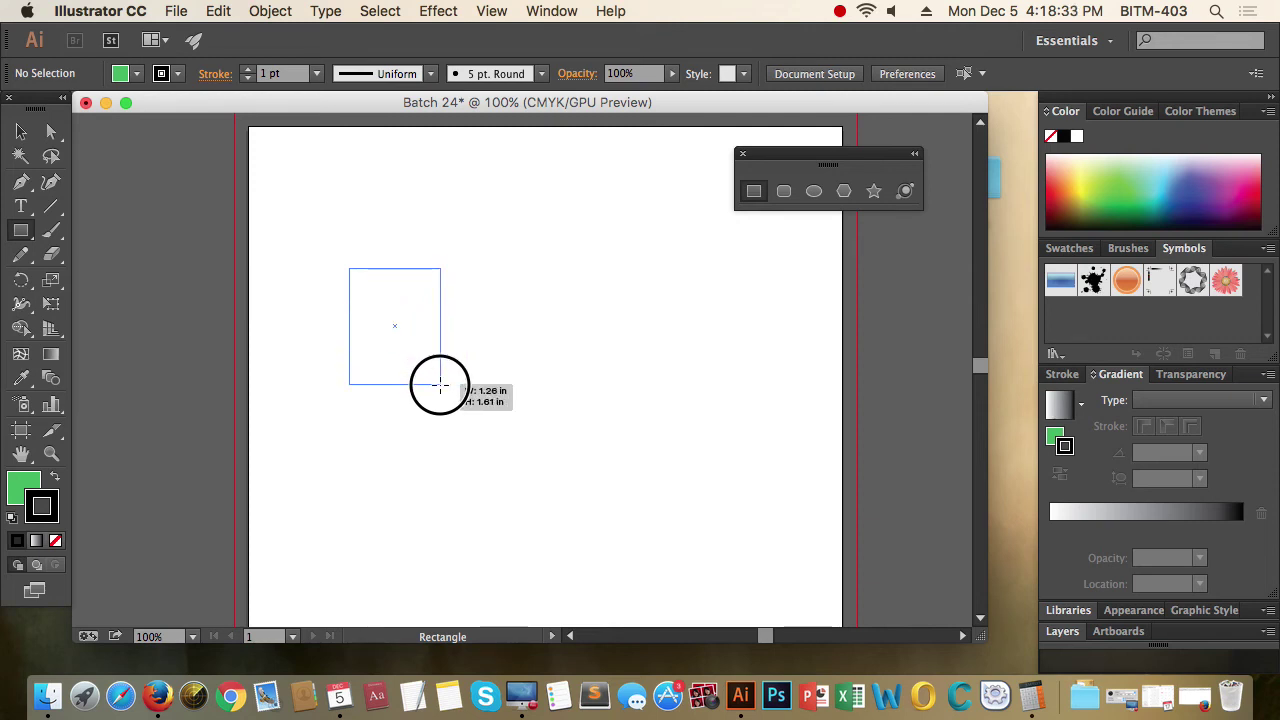
pyautogui.moveTo(439, 384); pyautogui.dragTo(383, 305)
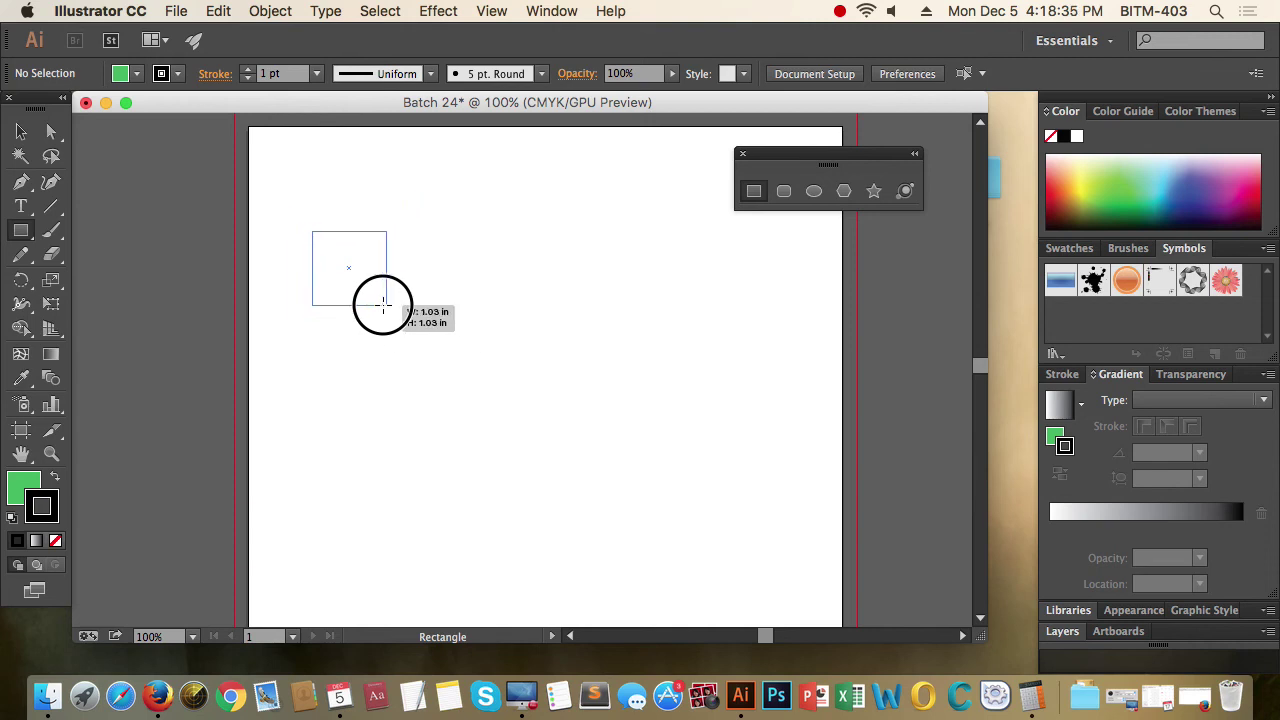
pyautogui.moveTo(383, 305); pyautogui.dragTo(429, 347)
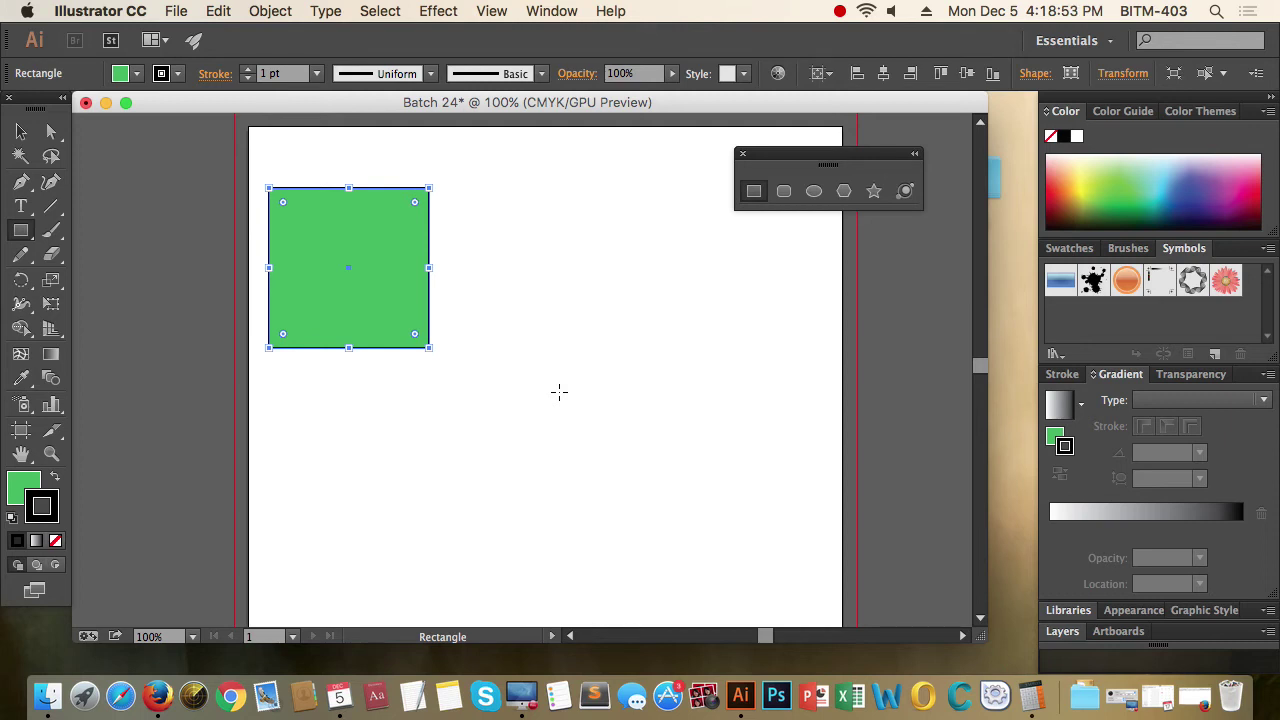
# Delete the green 1.6 in square
pyautogui.press('Delete')
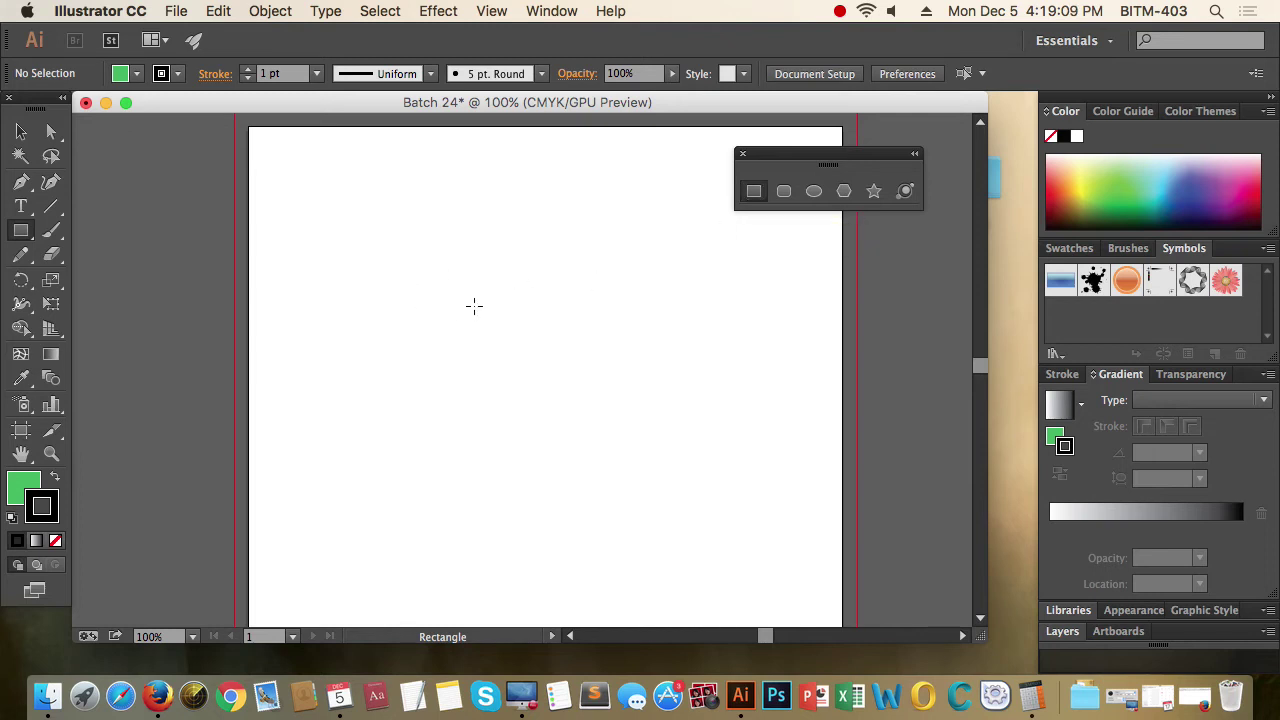
# Create a rectangle numerically with Width 3 in and Height 1.5 in
pyautogui.click(402, 283)
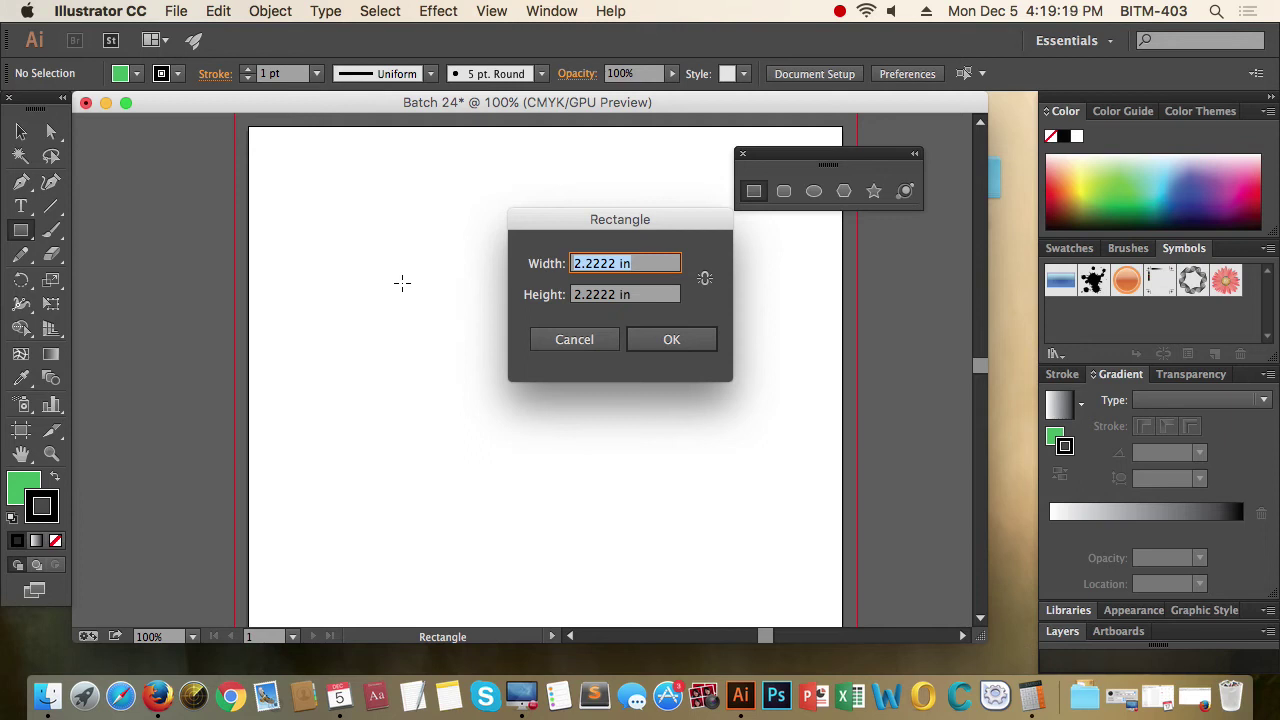
pyautogui.write('2')
pyautogui.press('BackSpace')
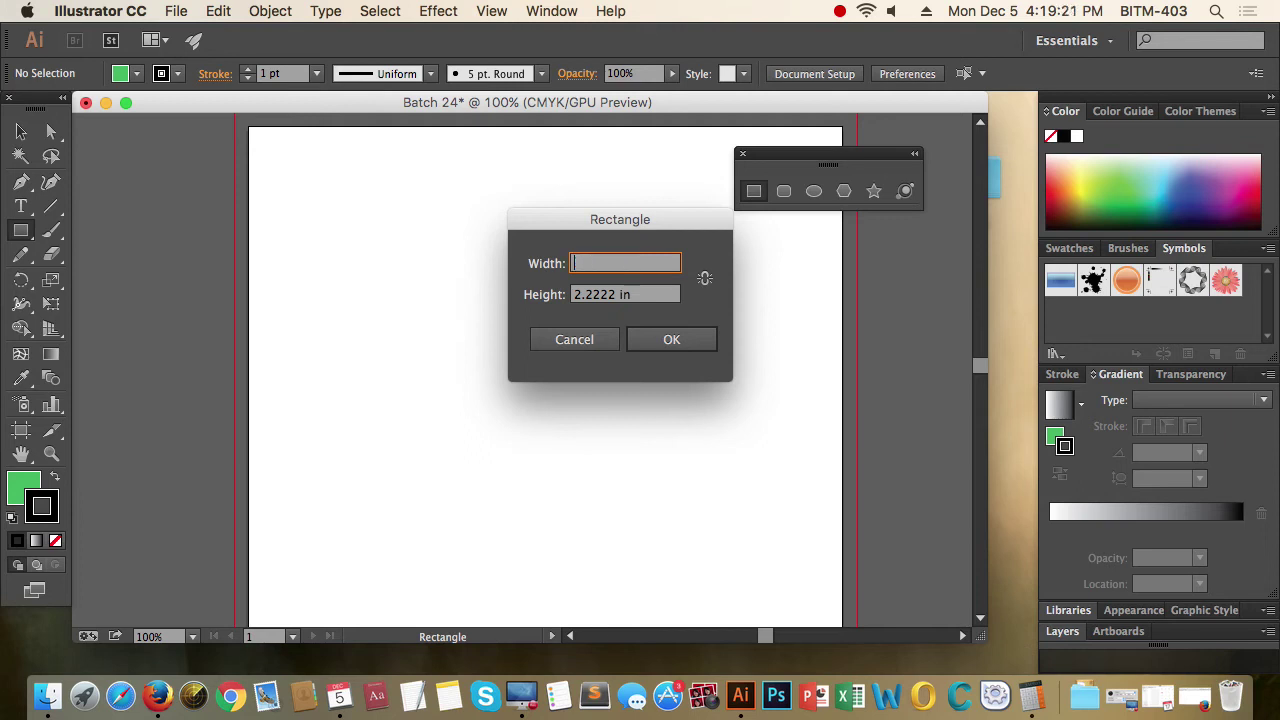
pyautogui.write('3')
pyautogui.press('Tab')
pyautogui.write('1.5')
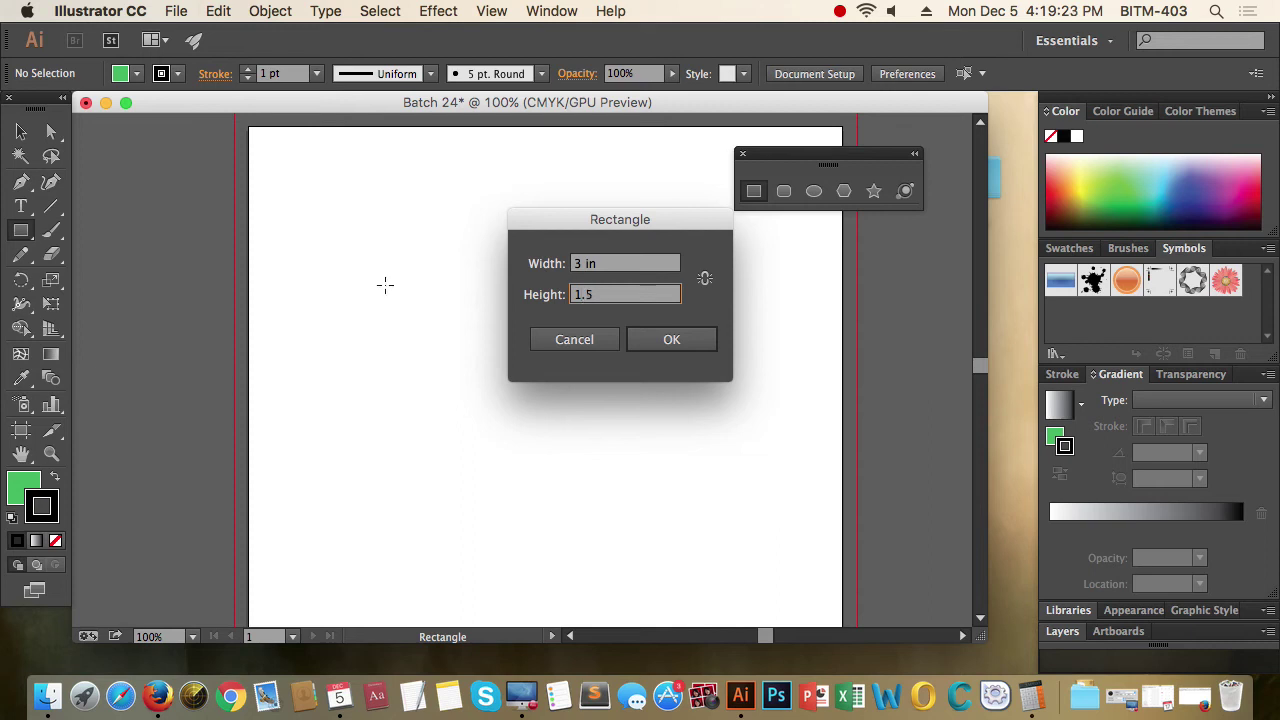
pyautogui.click(671, 340)
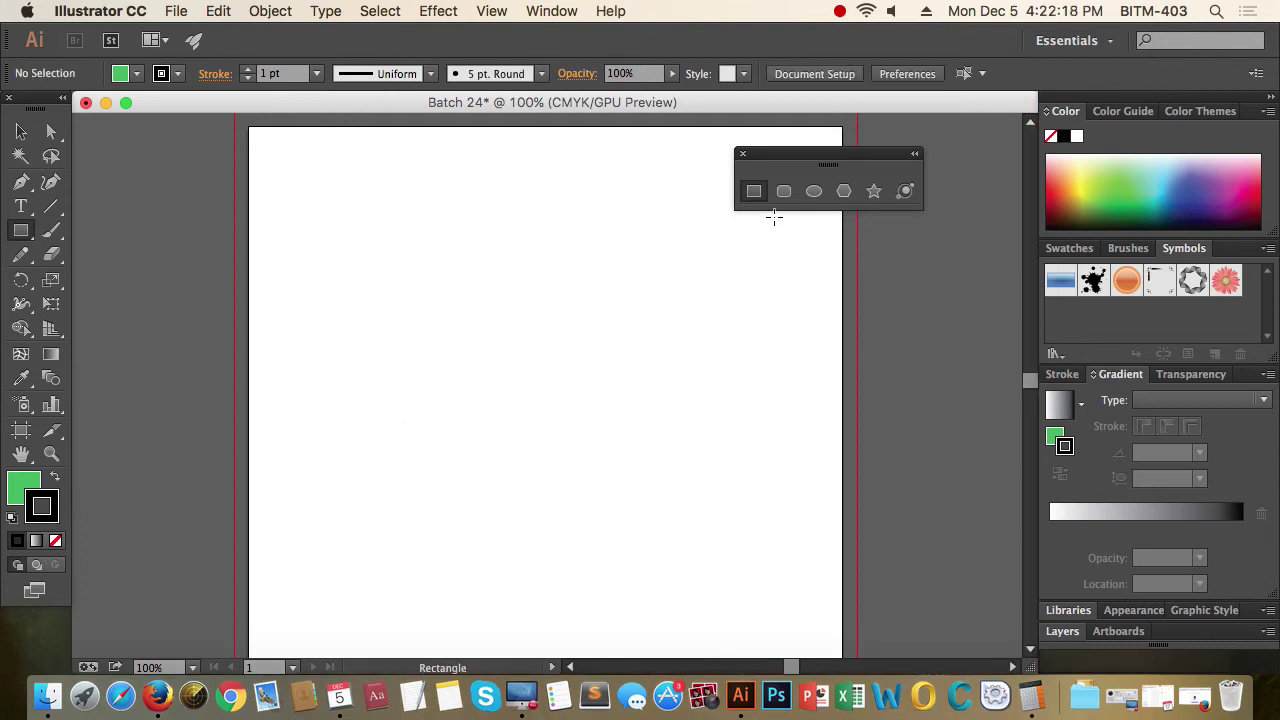
# Drag out a large shape with the Rounded Rectangle tool
pyautogui.click(784, 192)
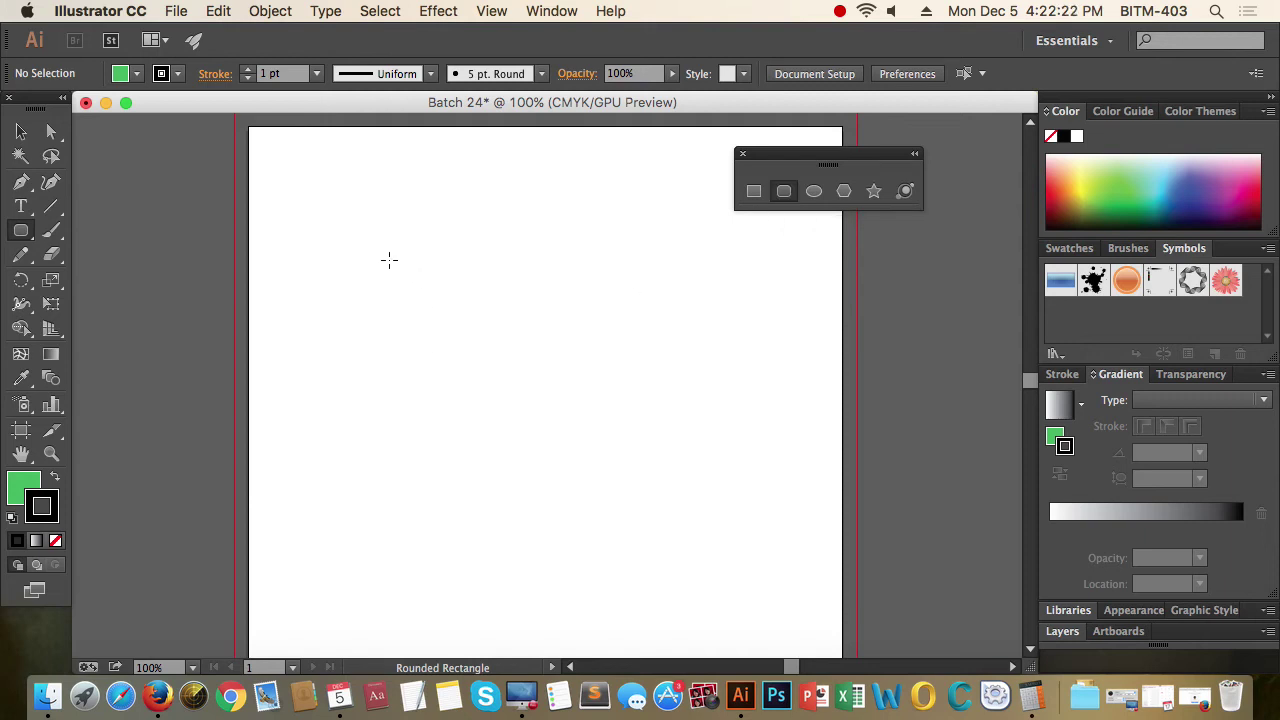
pyautogui.moveTo(390, 260)
pyautogui.mouseDown()
pyautogui.moveTo(845, 543)
pyautogui.moveTo(798, 579)
pyautogui.moveTo(744, 539)
pyautogui.mouseUp()
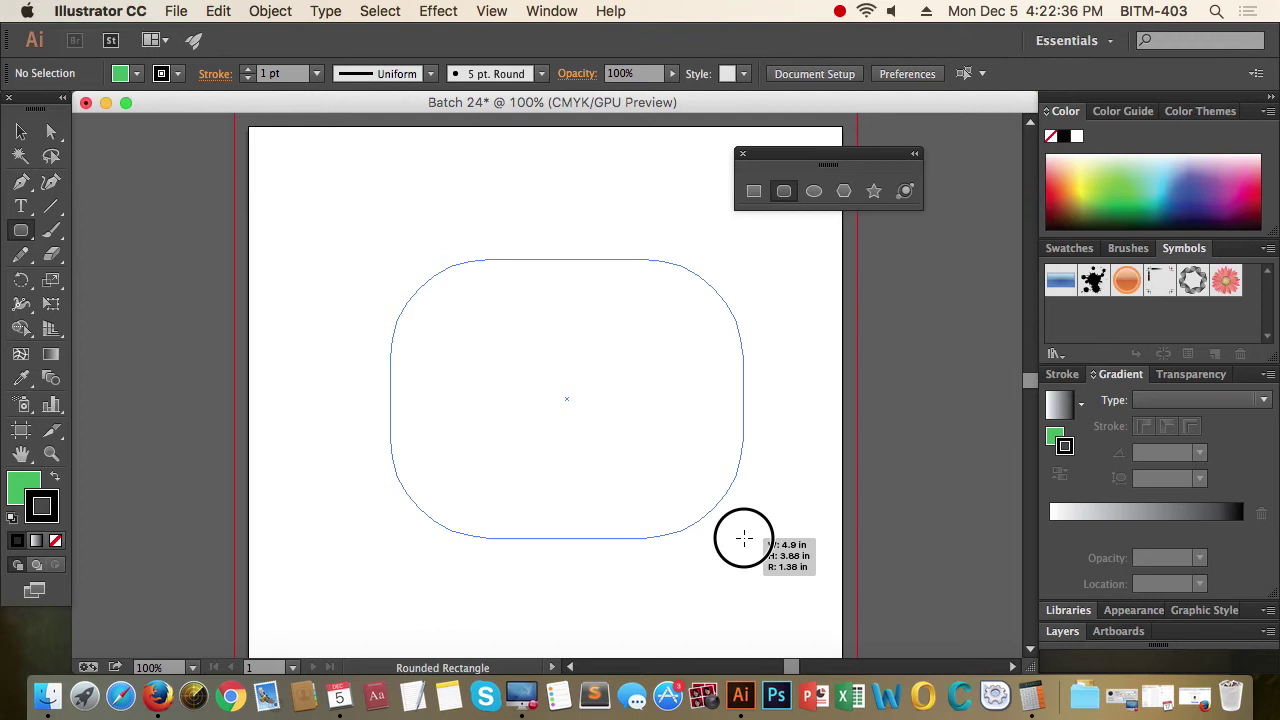
pyautogui.moveTo(744, 539)
pyautogui.mouseDown()
pyautogui.moveTo(774, 522)
pyautogui.moveTo(754, 513)
pyautogui.moveTo(775, 558)
pyautogui.moveTo(589, 409)
pyautogui.moveTo(795, 588)
pyautogui.mouseUp()
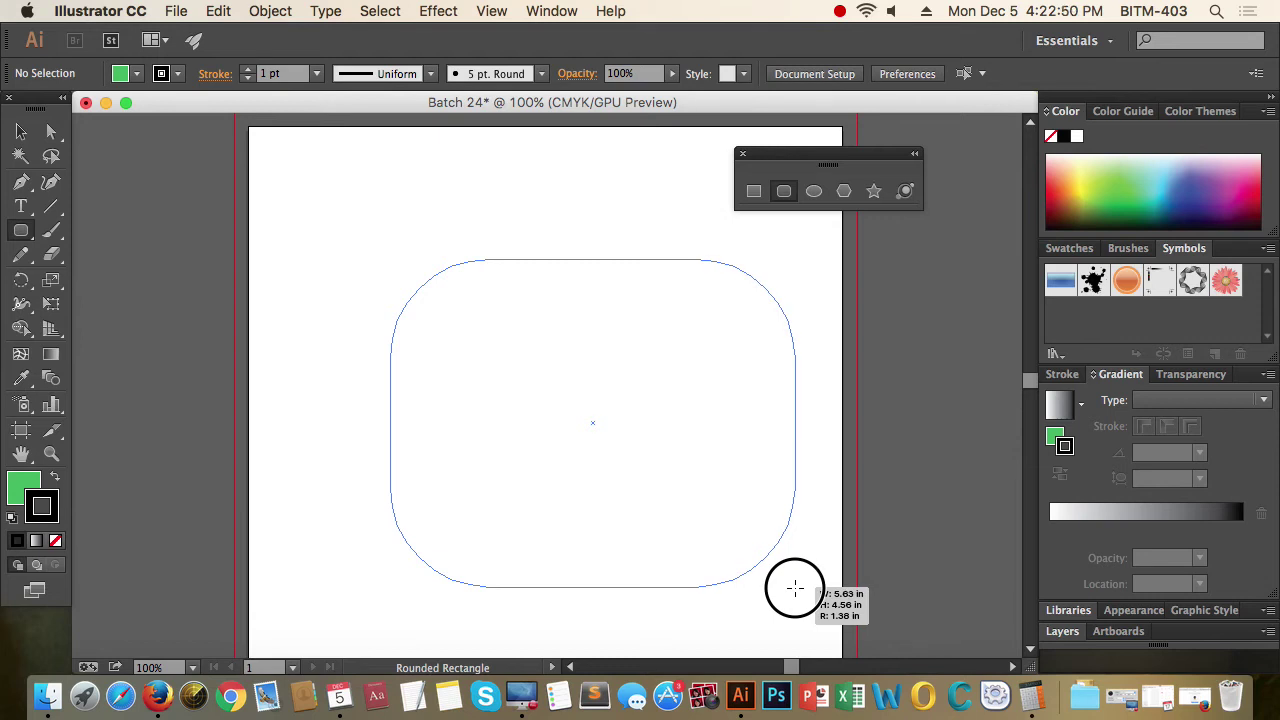
pyautogui.moveTo(795, 588); pyautogui.dragTo(793, 588)
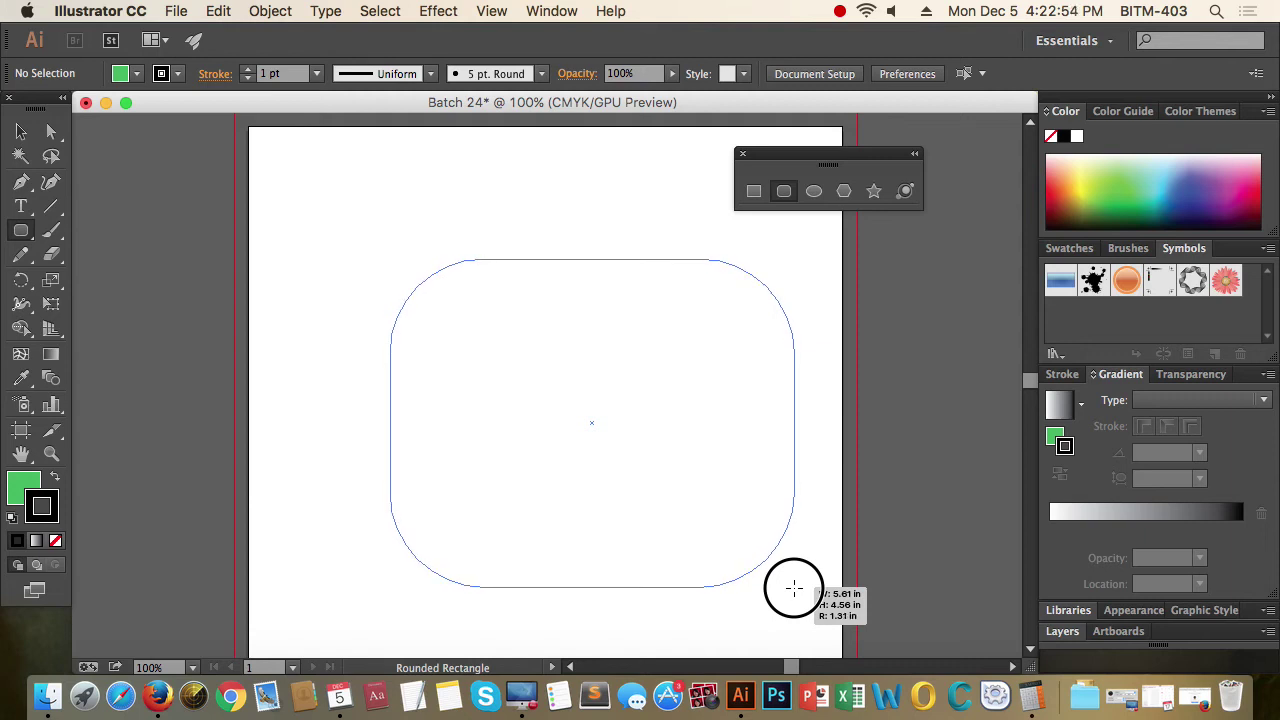
pyautogui.moveTo(793, 588); pyautogui.dragTo(567, 377)
# Tune the corner radius with arrow keys and finish a rounded rectangle about 5.42 × 4.49 in
pyautogui.press('Down')
pyautogui.press('Down')
pyautogui.press('Down')
pyautogui.press('Down')
pyautogui.press('Down')
pyautogui.press('Down')
pyautogui.press('Down')
pyautogui.press('Down')
pyautogui.press('Down')
pyautogui.press('Up')
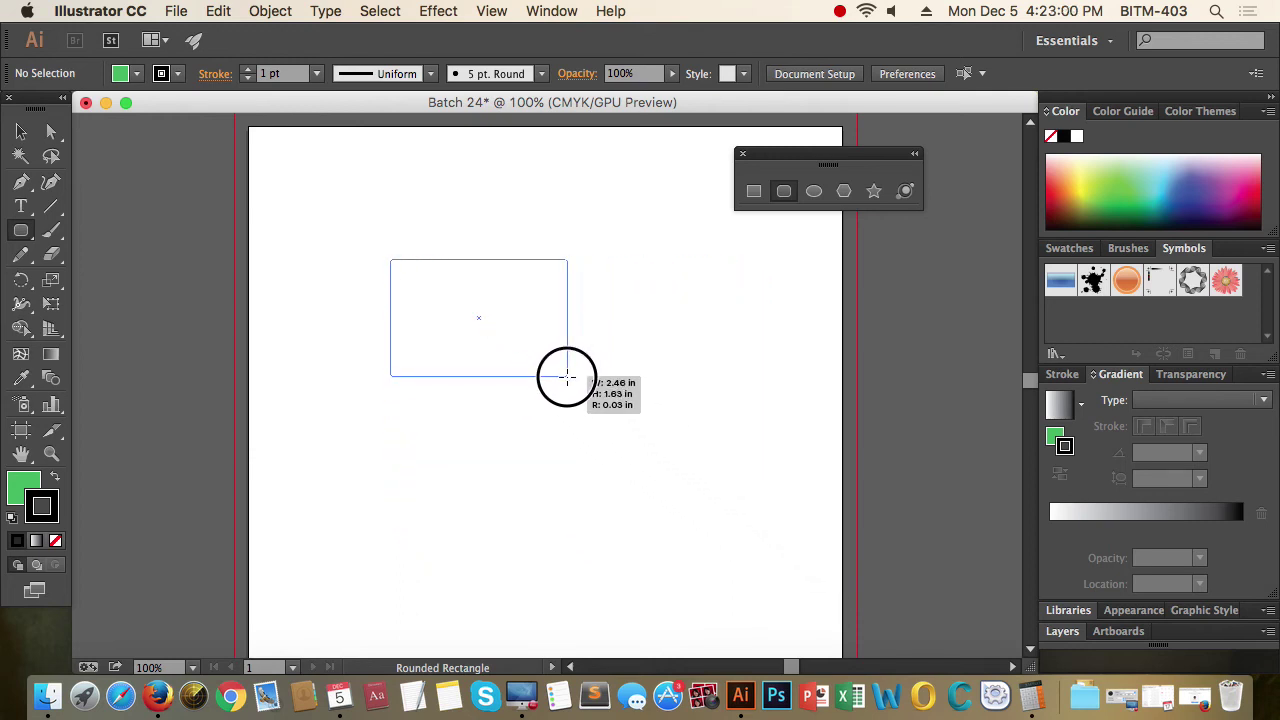
pyautogui.press('Up')
pyautogui.press('Up')
pyautogui.press('Up')
pyautogui.press('Up')
pyautogui.press('Up')
pyautogui.press('Up')
pyautogui.press('Up')
pyautogui.press('Up')
pyautogui.press('Up')
pyautogui.press('Up')
pyautogui.moveTo(567, 377)
pyautogui.mouseDown()
pyautogui.moveTo(540, 359)
pyautogui.moveTo(671, 451)
pyautogui.moveTo(788, 589)
pyautogui.moveTo(777, 562)
pyautogui.moveTo(780, 583)
pyautogui.mouseUp()
pyautogui.press('Up')
pyautogui.press('Up')
pyautogui.press('Up')
pyautogui.press('Up')
pyautogui.press('Up')
pyautogui.press('Down')
pyautogui.press('Down')
pyautogui.press('Down')
pyautogui.press('Down')
pyautogui.press('Down')
pyautogui.press('Down')
pyautogui.press('Down')
pyautogui.press('Down')
pyautogui.press('Down')
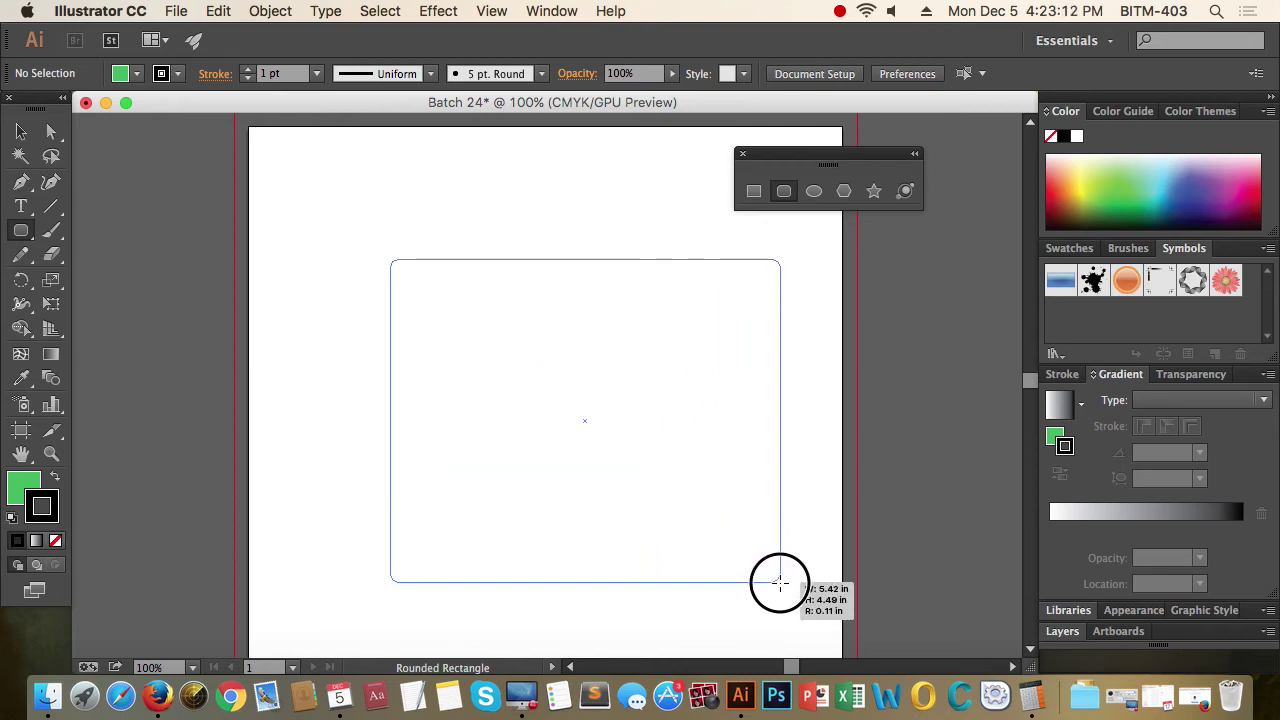
pyautogui.press('Up')
pyautogui.press('Up')
pyautogui.press('Up')
pyautogui.press('Up')
pyautogui.press('Up')
pyautogui.press('Up')
pyautogui.press('Up')
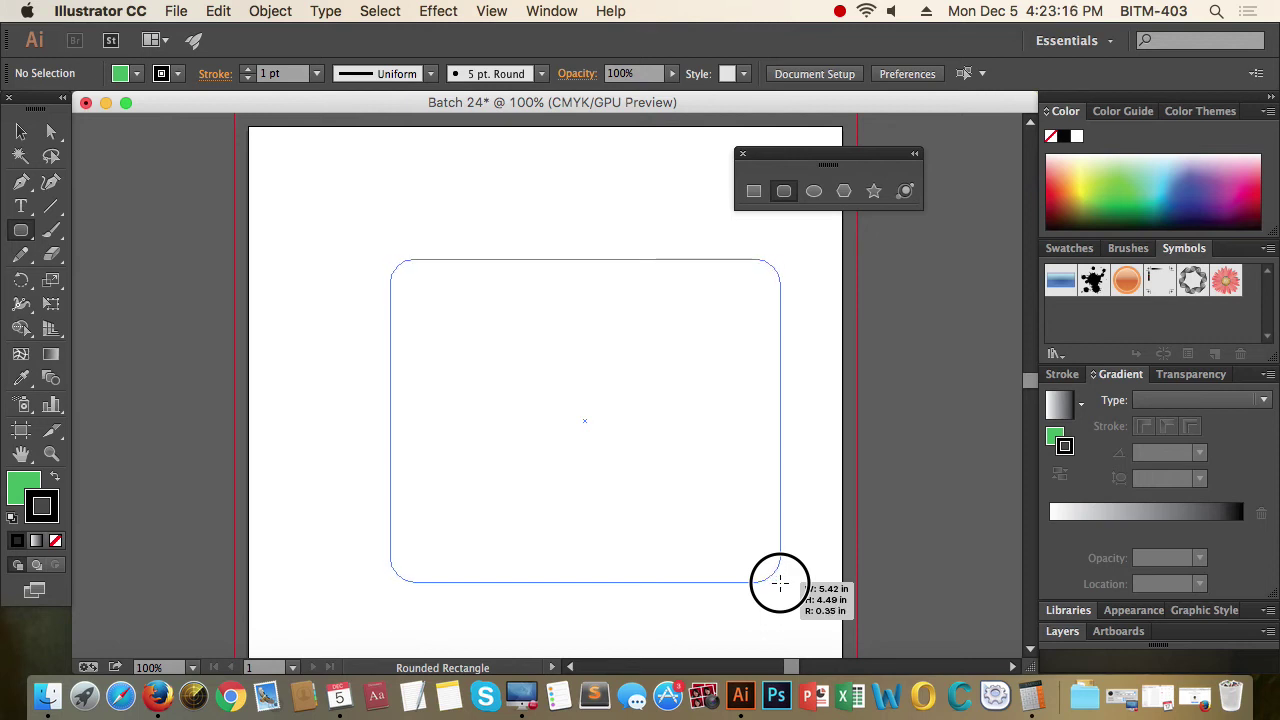
pyautogui.press('Up')
pyautogui.press('Up')
pyautogui.press('Up')
pyautogui.press('Up')
pyautogui.press('Up')
pyautogui.press('Up')
pyautogui.press('Up')
pyautogui.press('Up')
pyautogui.press('Up')
pyautogui.press('Up')
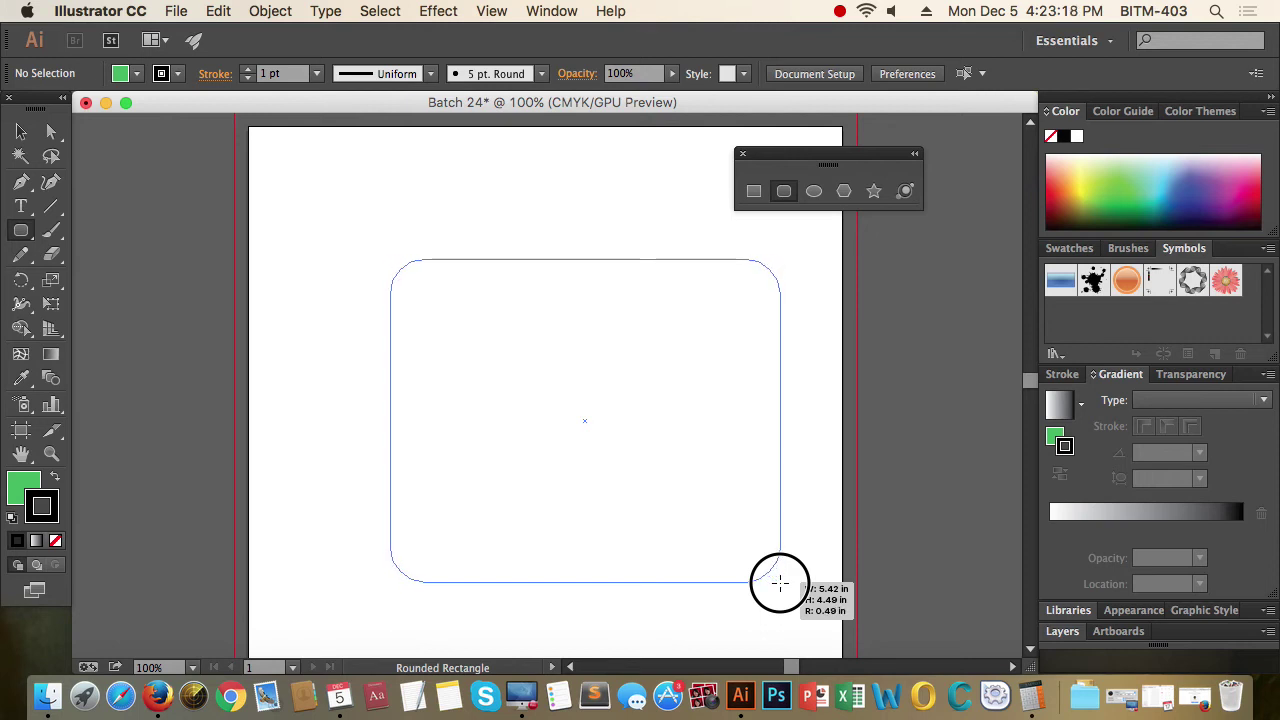
pyautogui.press('Up')
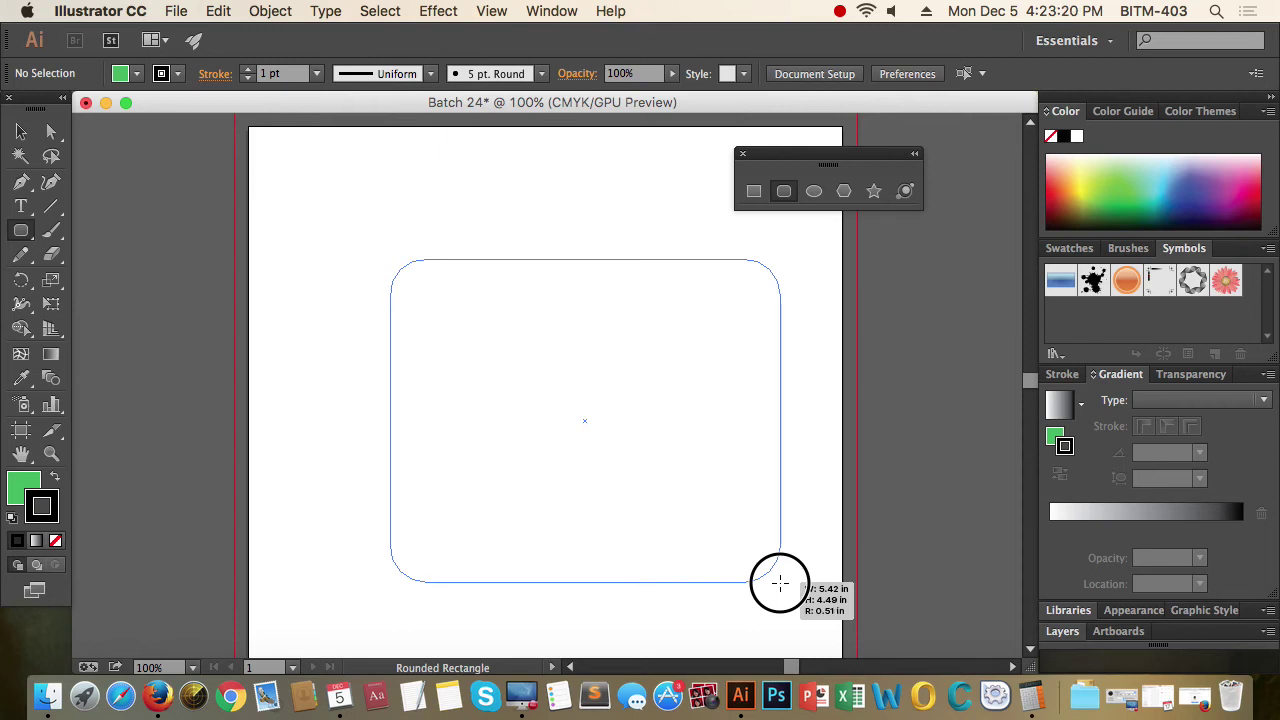
pyautogui.moveTo(780, 583); pyautogui.dragTo(781, 583)
# Delete the large rounded rectangle and draw a smaller rounded square about 1.25 in, varying the corner radius
pyautogui.press('Delete')
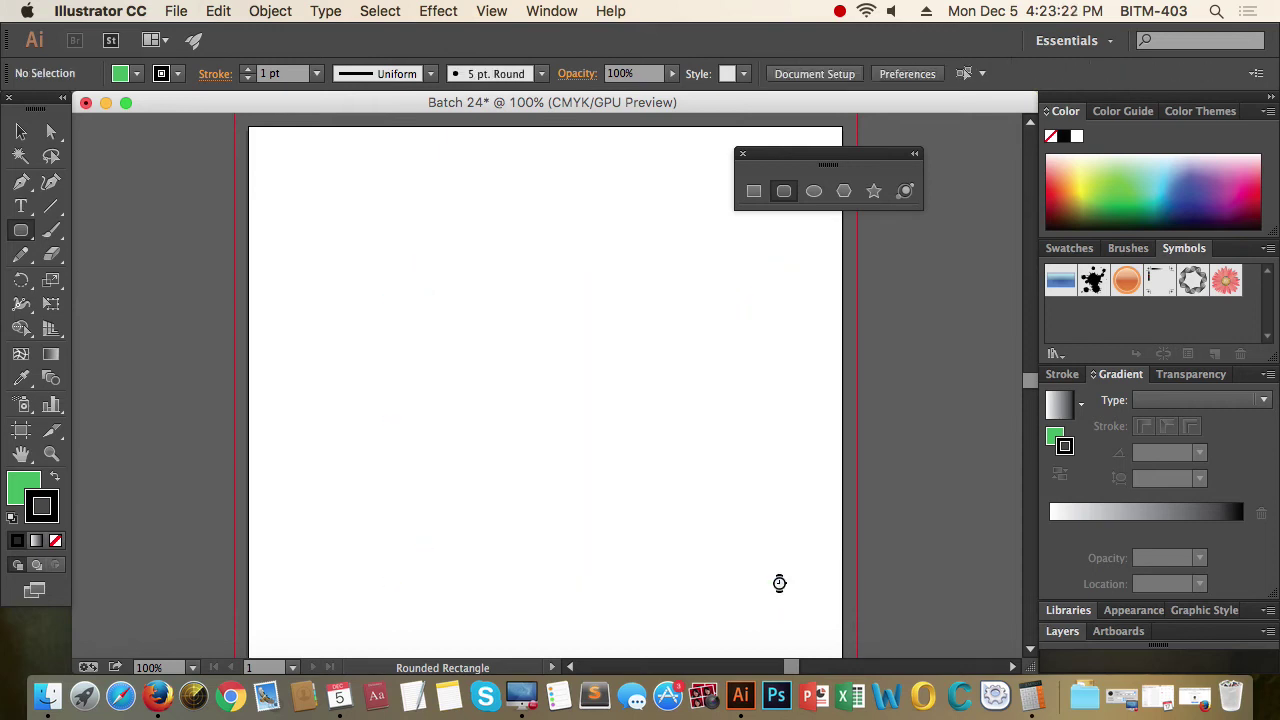
pyautogui.moveTo(386, 242); pyautogui.dragTo(466, 337)
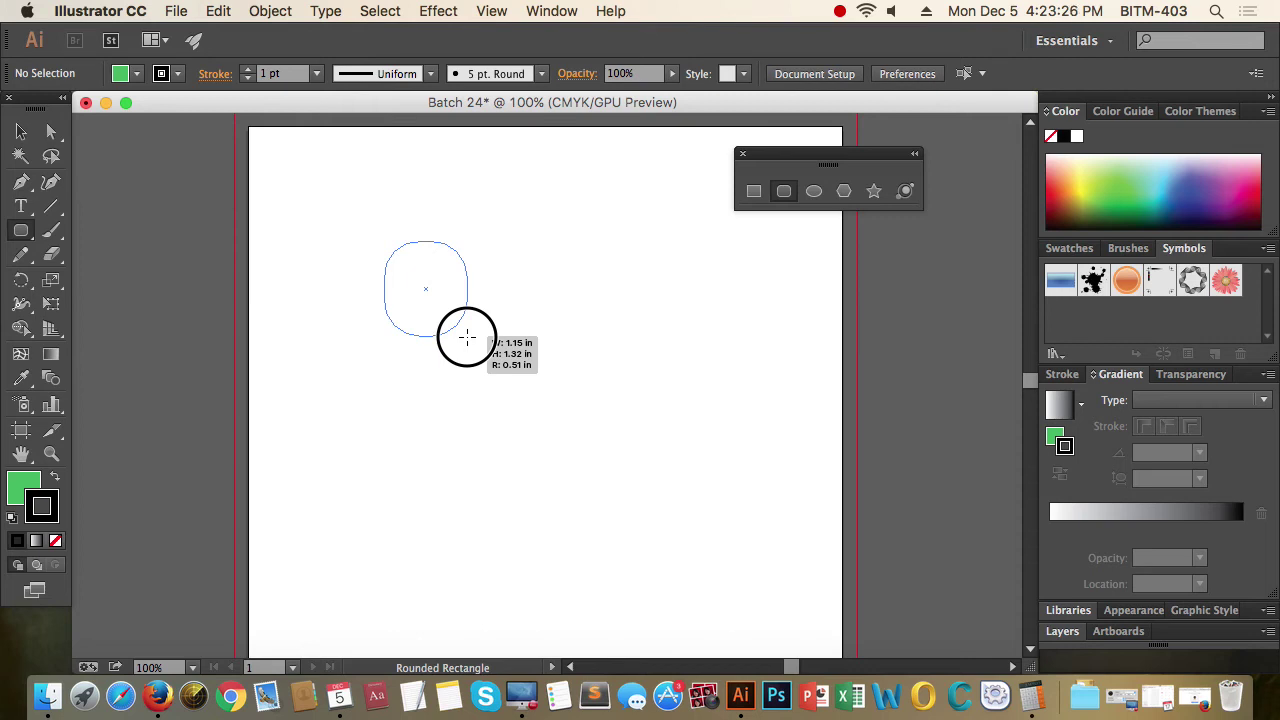
pyautogui.moveTo(466, 337); pyautogui.dragTo(554, 396)
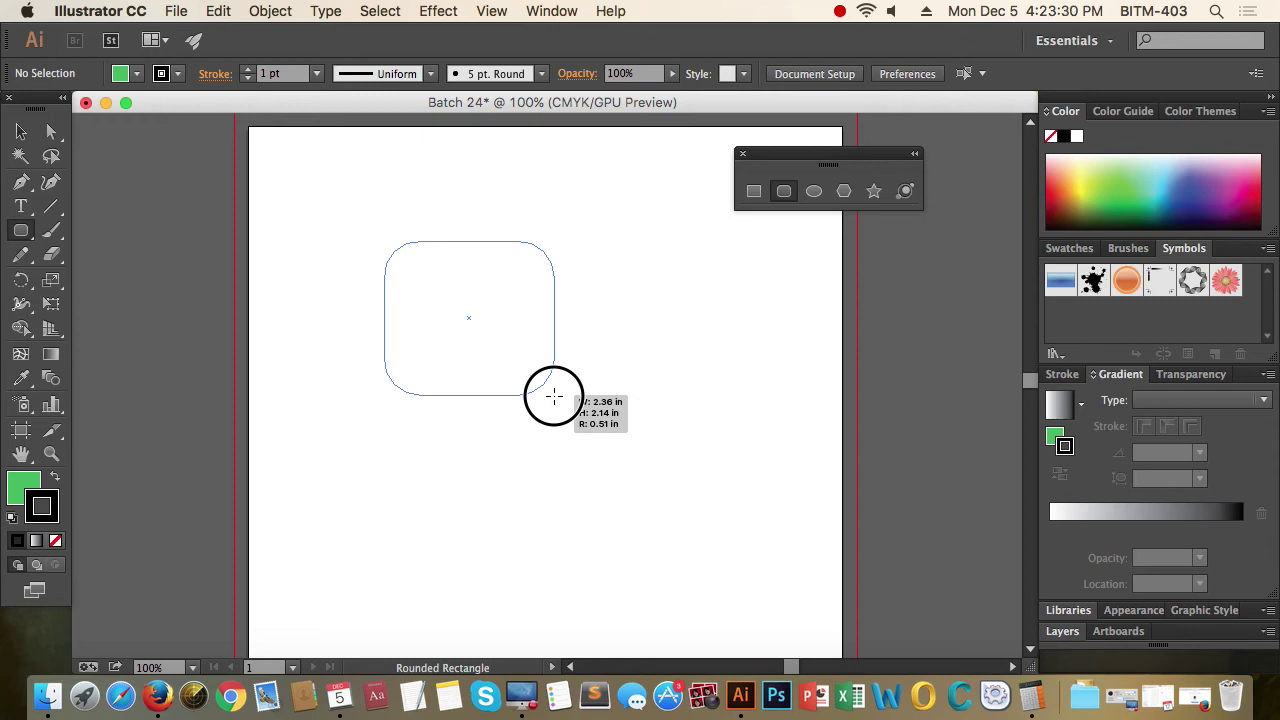
pyautogui.press('Down')
pyautogui.press('Down')
pyautogui.press('Down')
pyautogui.press('Left')
pyautogui.moveTo(554, 396); pyautogui.dragTo(463, 316)
pyautogui.press('Up')
pyautogui.press('Up')
pyautogui.press('Up')
pyautogui.press('Up')
pyautogui.press('Up')
pyautogui.press('Up')
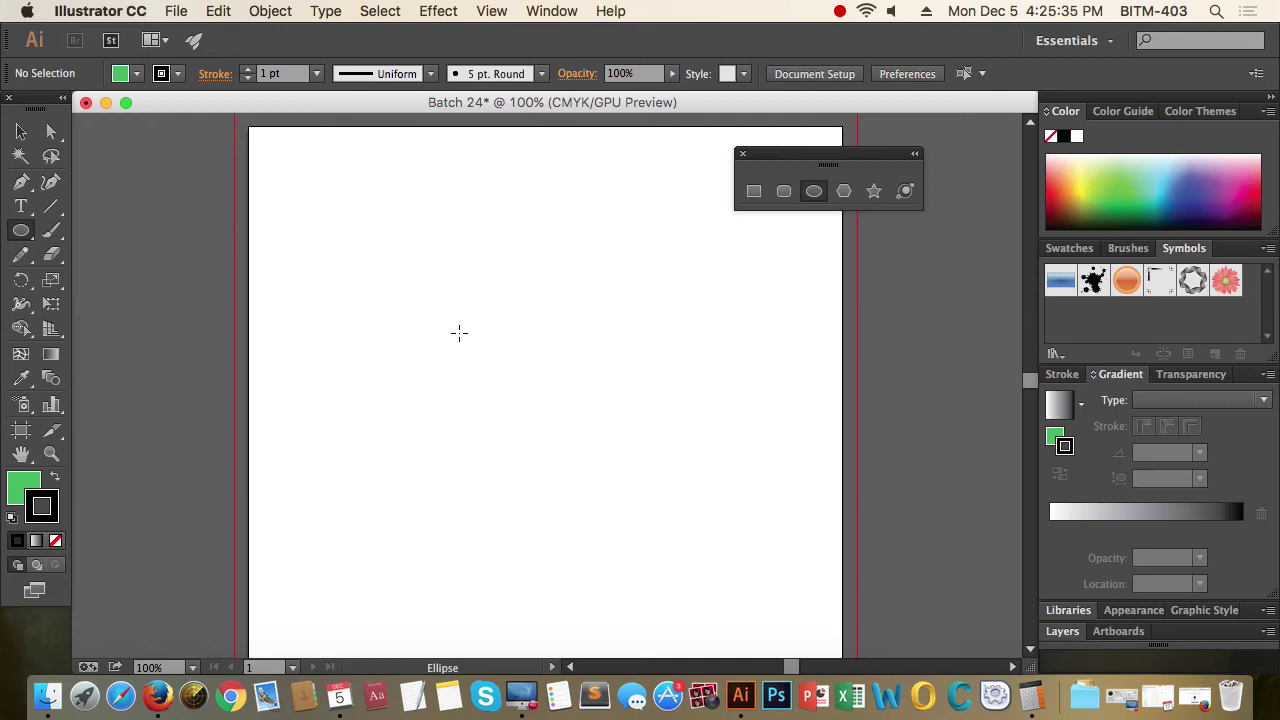
# Drag out a circle from its centre with the Ellipse tool, then undo it
pyautogui.moveTo(472, 330); pyautogui.dragTo(641, 471)
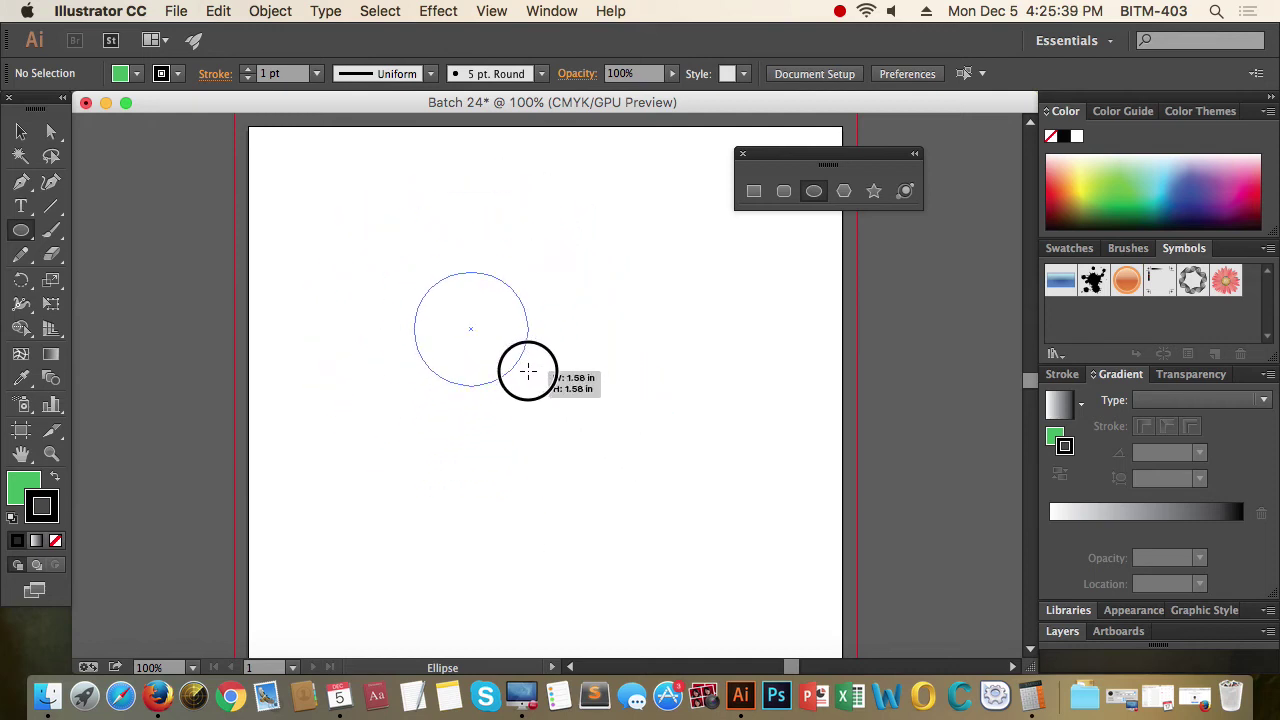
pyautogui.moveTo(641, 471)
pyautogui.mouseDown()
pyautogui.moveTo(530, 382)
pyautogui.moveTo(559, 431)
pyautogui.moveTo(541, 422)
pyautogui.mouseUp()
pyautogui.press('super+z')
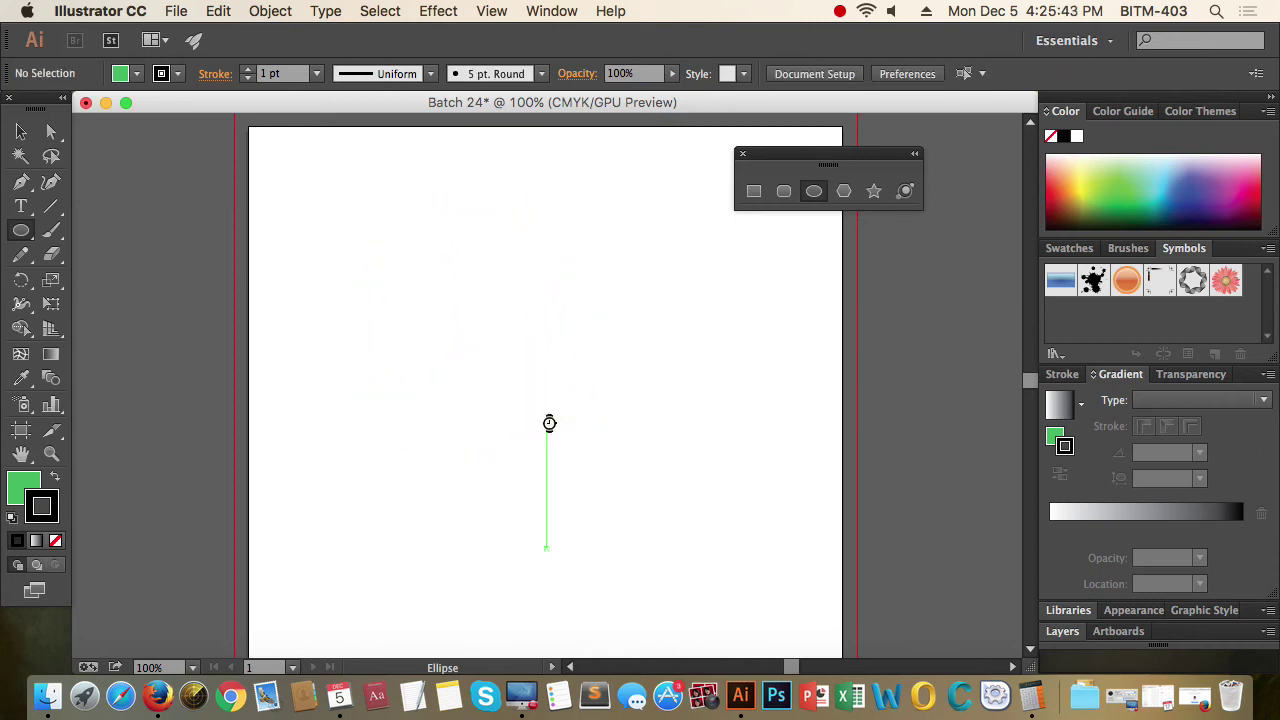
# Drag out a polygon with the Polygon tool, varying its sides down to a triangle
pyautogui.click(844, 191)
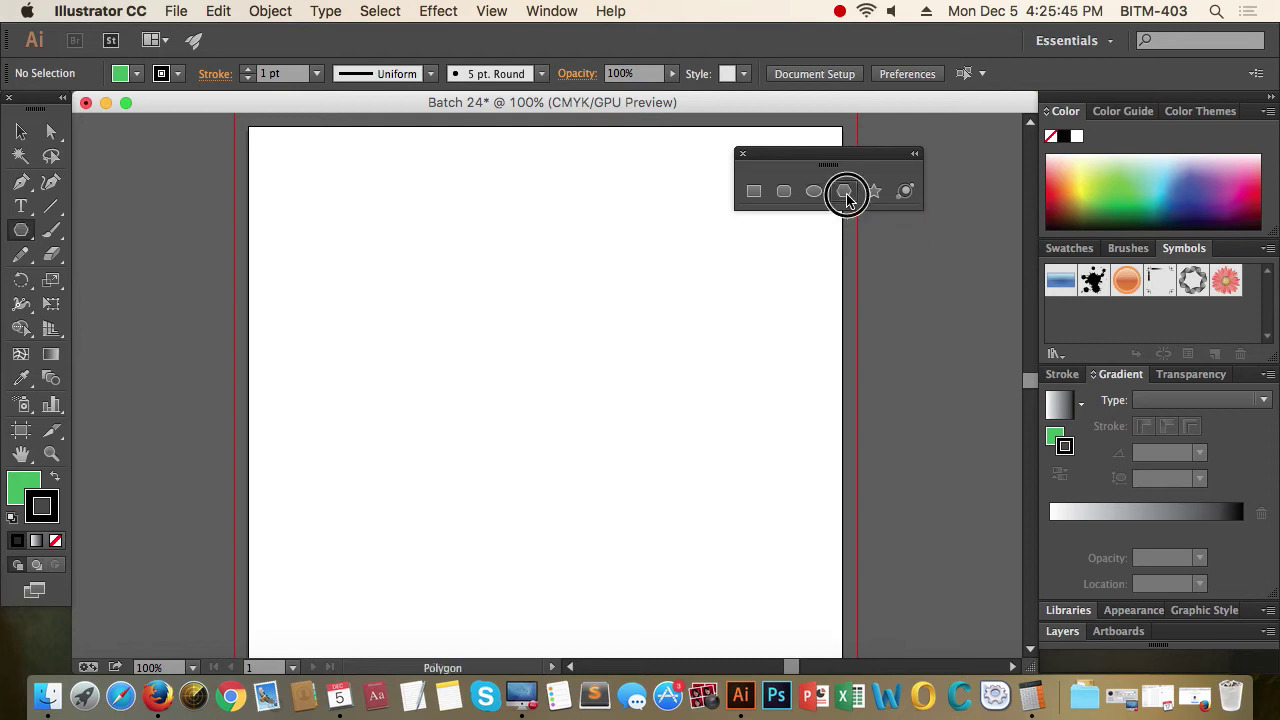
pyautogui.moveTo(426, 296); pyautogui.dragTo(529, 369)
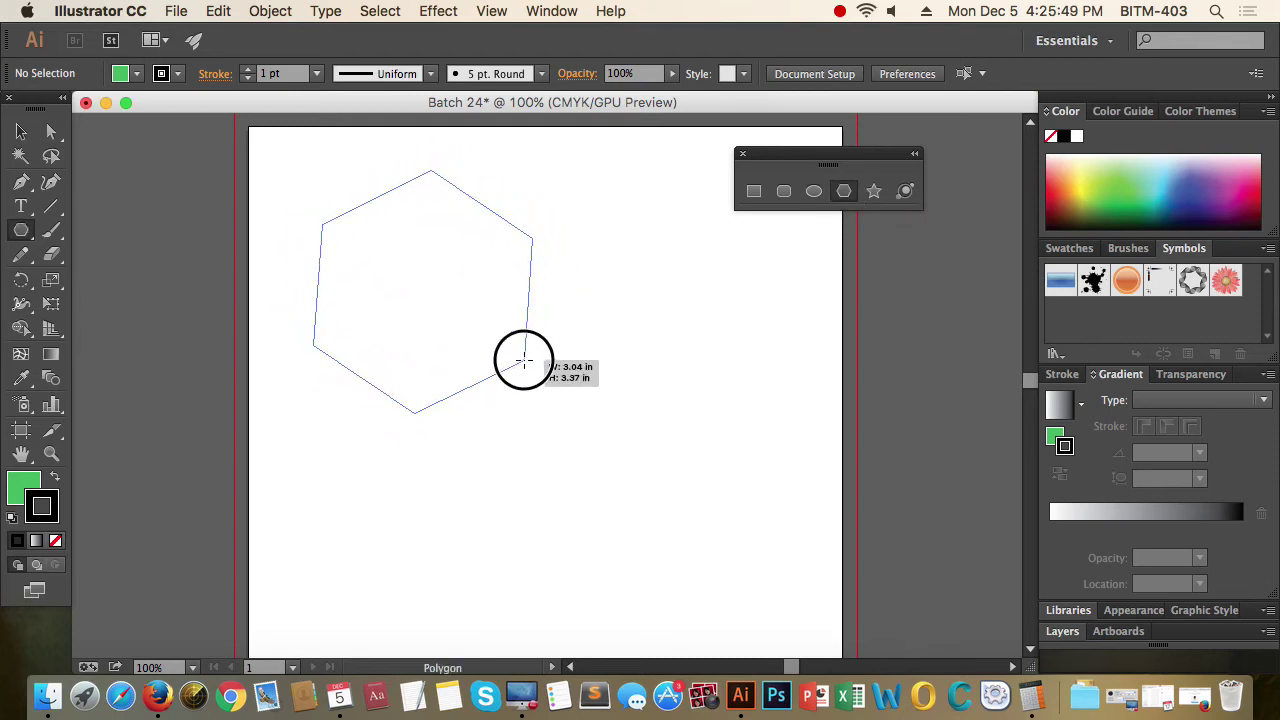
pyautogui.moveTo(529, 369)
pyautogui.mouseDown()
pyautogui.moveTo(534, 351)
pyautogui.moveTo(500, 320)
pyautogui.moveTo(503, 289)
pyautogui.moveTo(508, 302)
pyautogui.mouseUp()
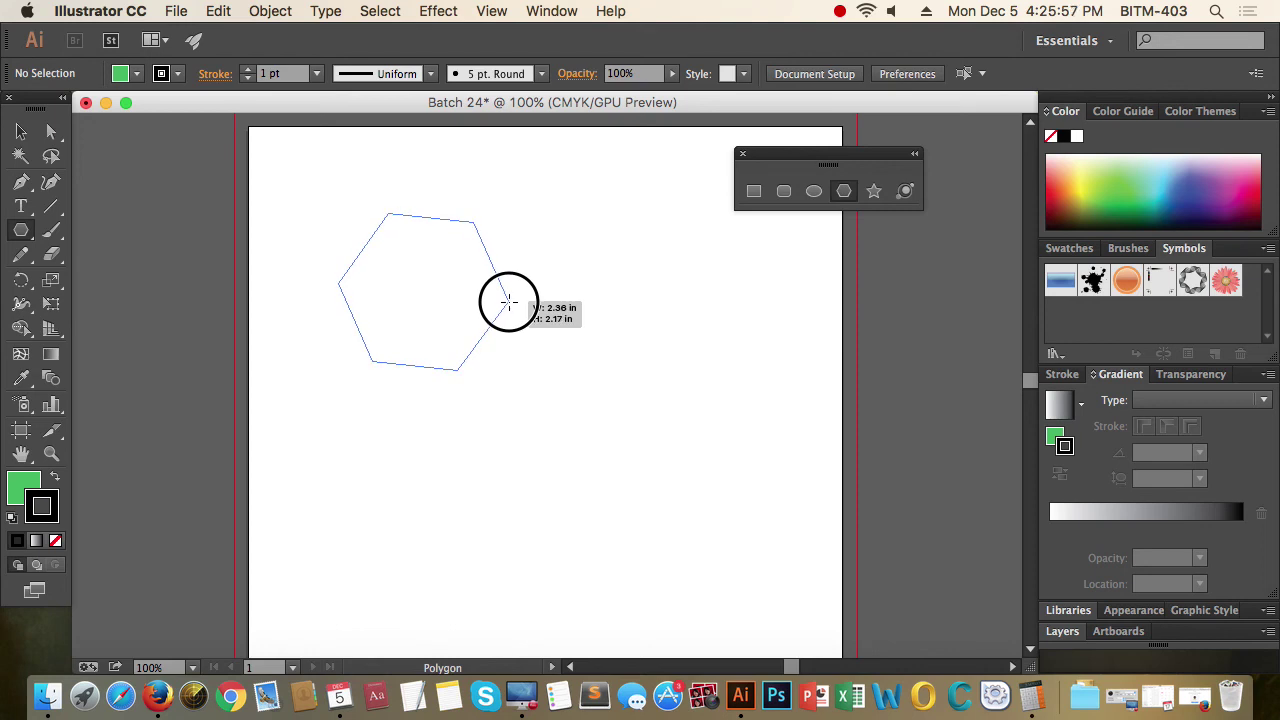
pyautogui.press('Up')
pyautogui.press('Up')
pyautogui.press('Up')
pyautogui.press('Up')
pyautogui.press('Up')
pyautogui.press('Up')
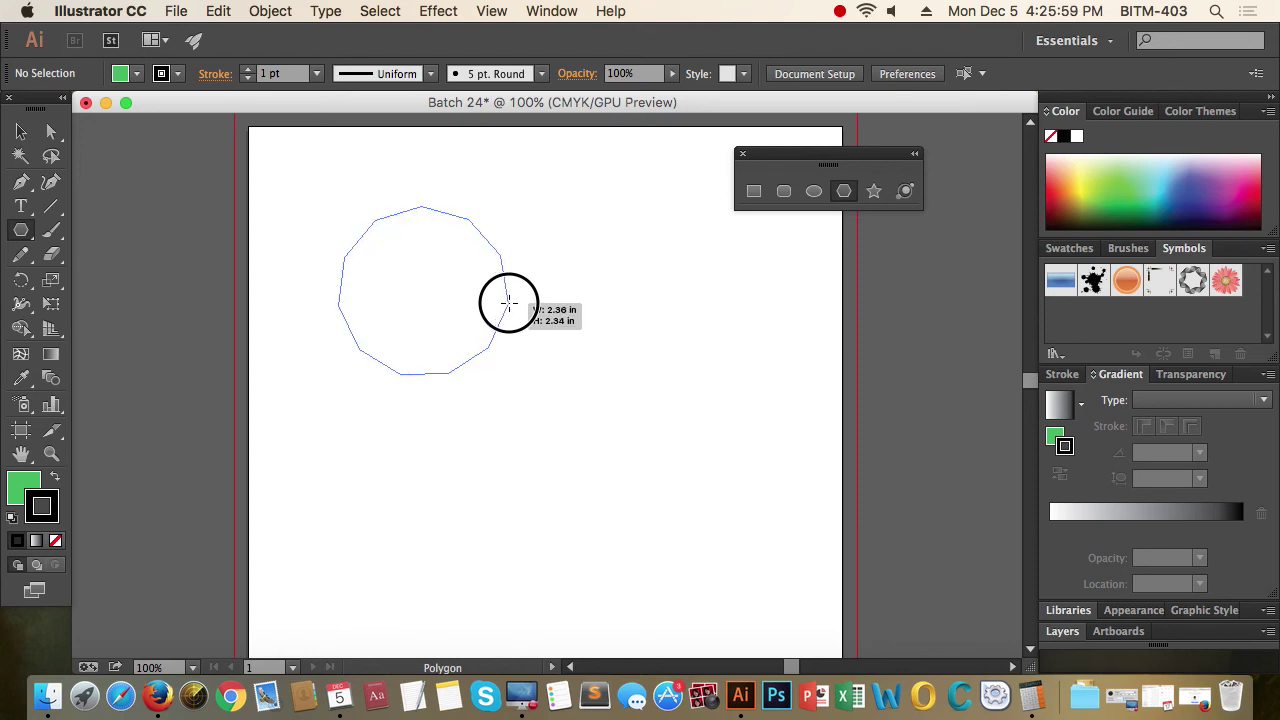
pyautogui.press('Down')
pyautogui.press('Down')
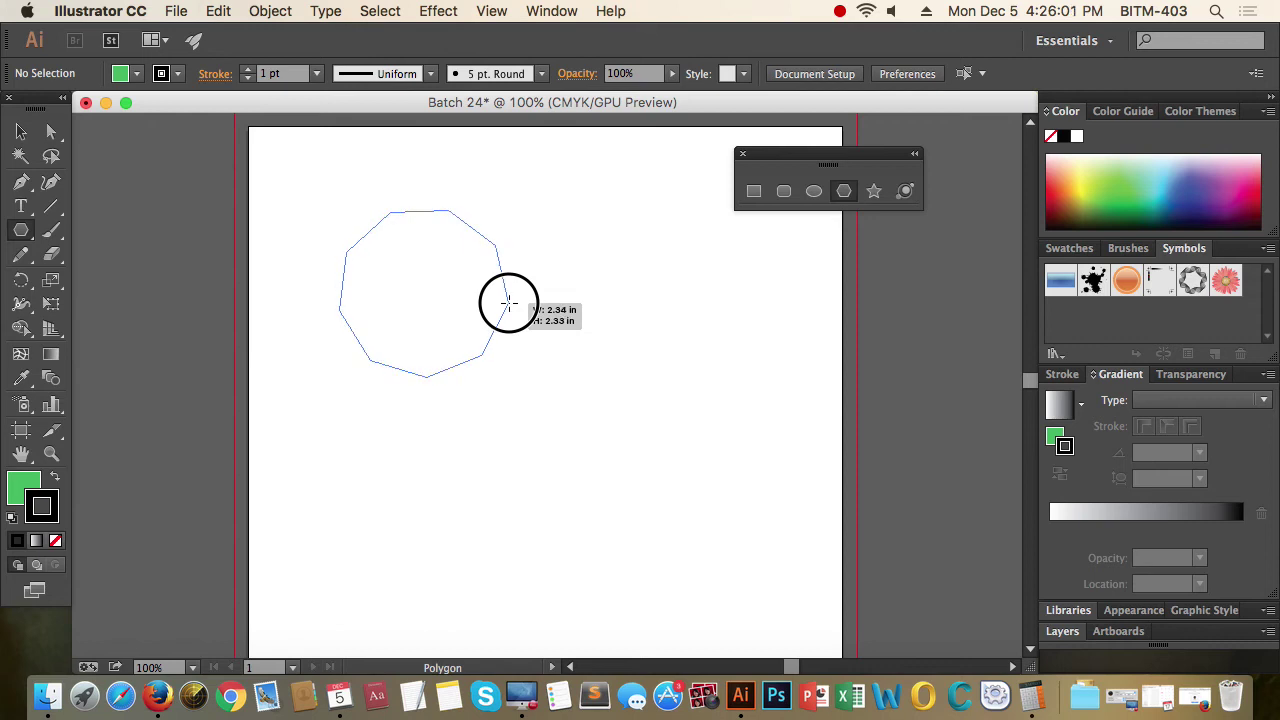
pyautogui.press('Down')
pyautogui.press('Down')
pyautogui.press('Down')
pyautogui.press('Down')
pyautogui.press('Down')
pyautogui.press('Down')
pyautogui.press('Down')
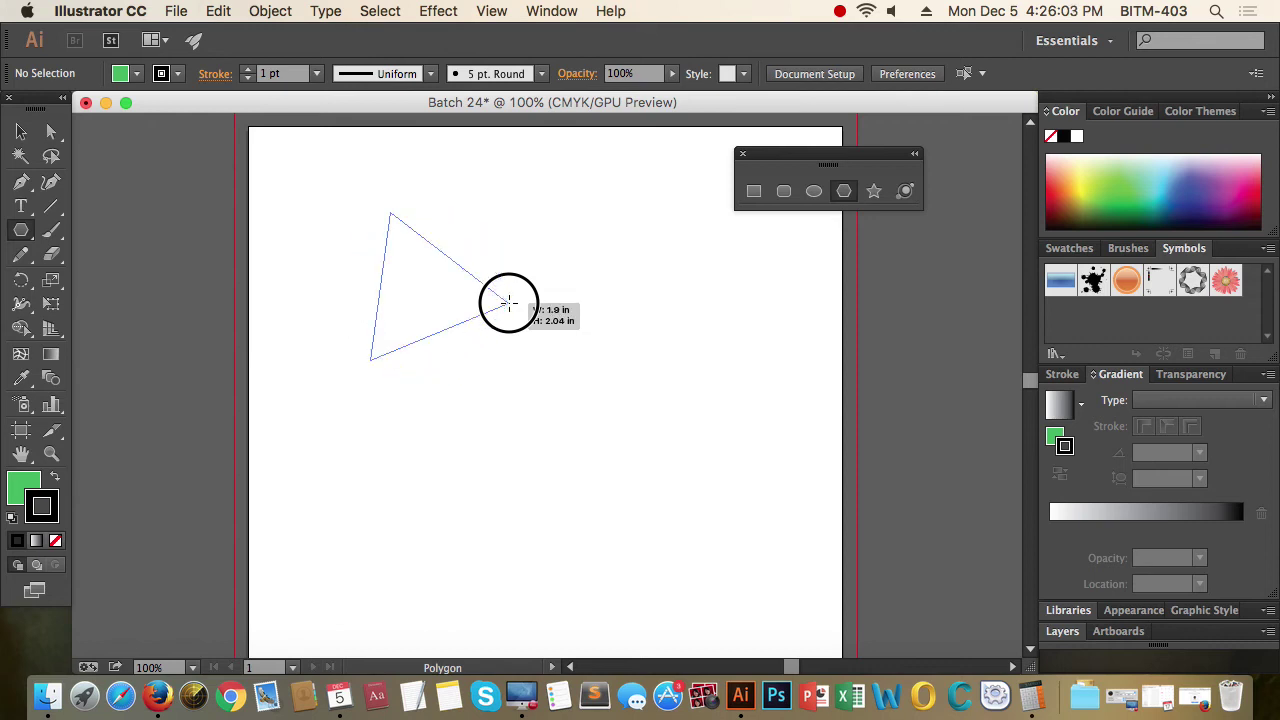
pyautogui.moveTo(508, 302)
pyautogui.mouseDown()
pyautogui.moveTo(549, 282)
pyautogui.moveTo(550, 299)
pyautogui.mouseUp()
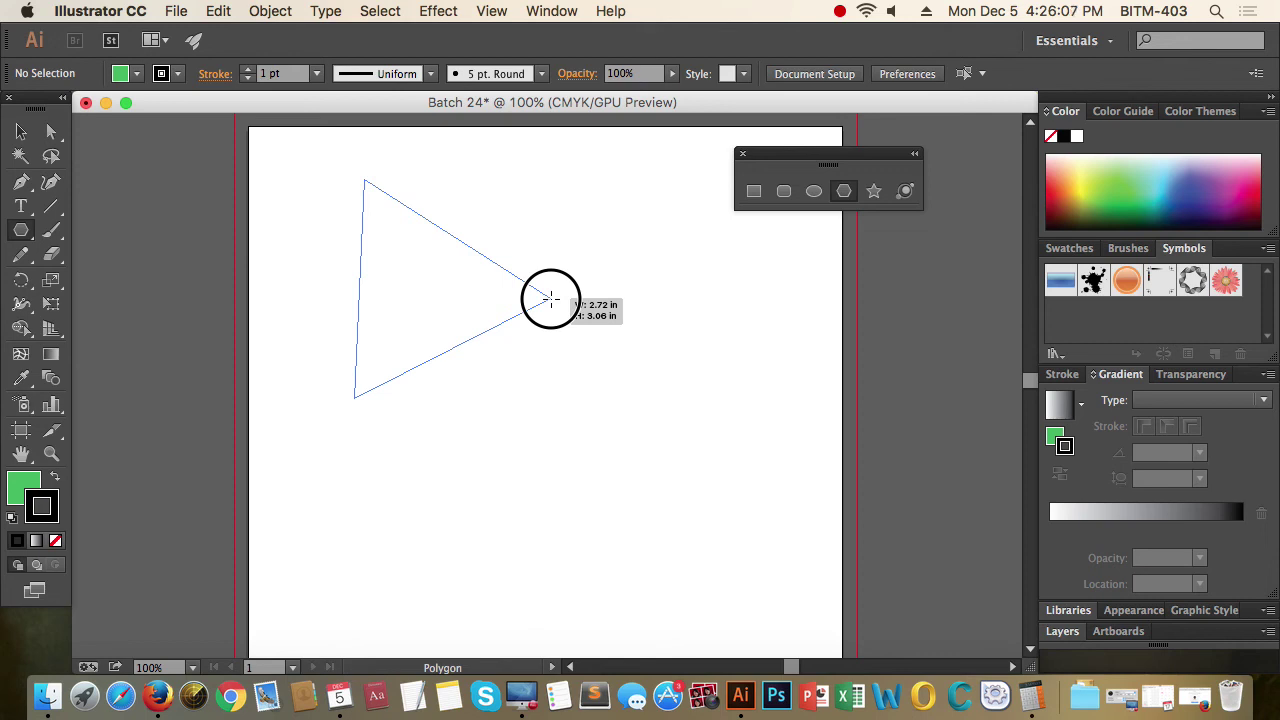
# Set the polygon to six sides, finish the green hexagon, then delete it
pyautogui.press('Up')
pyautogui.press('Up')
pyautogui.press('Up')
pyautogui.press('Up')
pyautogui.press('Up')
pyautogui.press('Up')
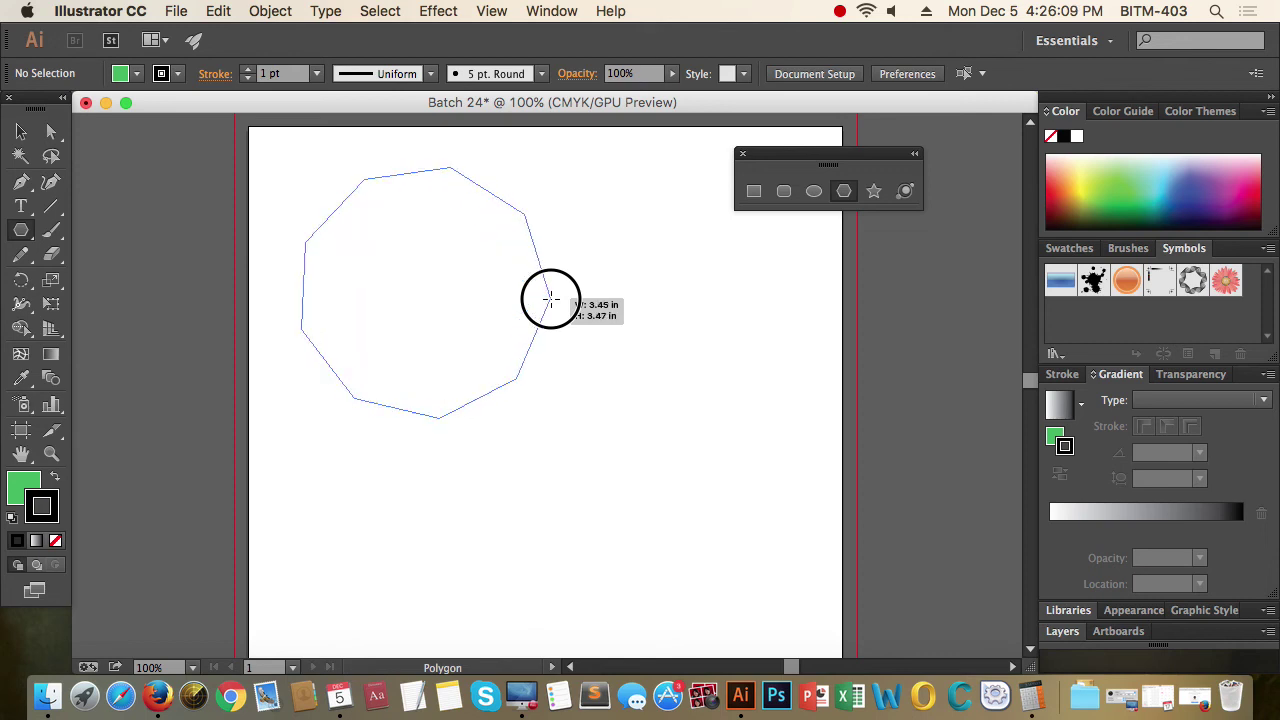
pyautogui.press('Up')
pyautogui.press('Up')
pyautogui.press('Down')
pyautogui.press('Down')
pyautogui.press('Down')
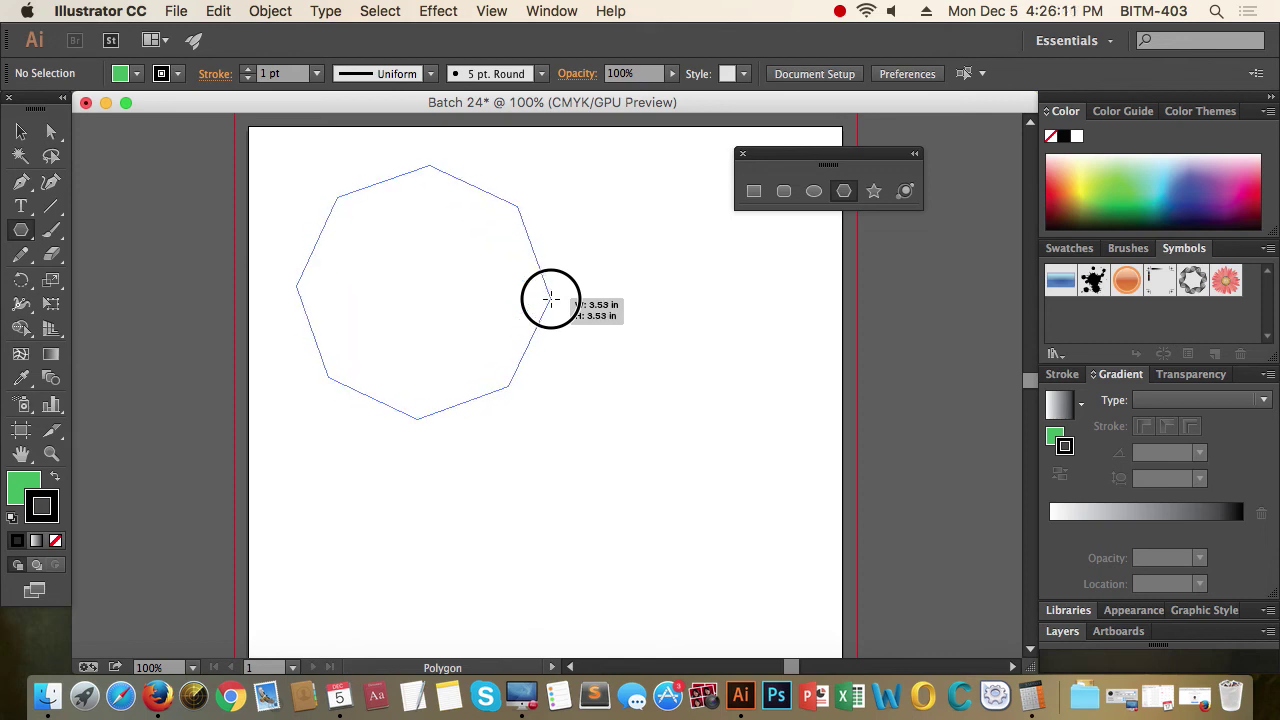
pyautogui.press('Down')
pyautogui.press('Down')
pyautogui.moveTo(550, 299); pyautogui.dragTo(550, 299)
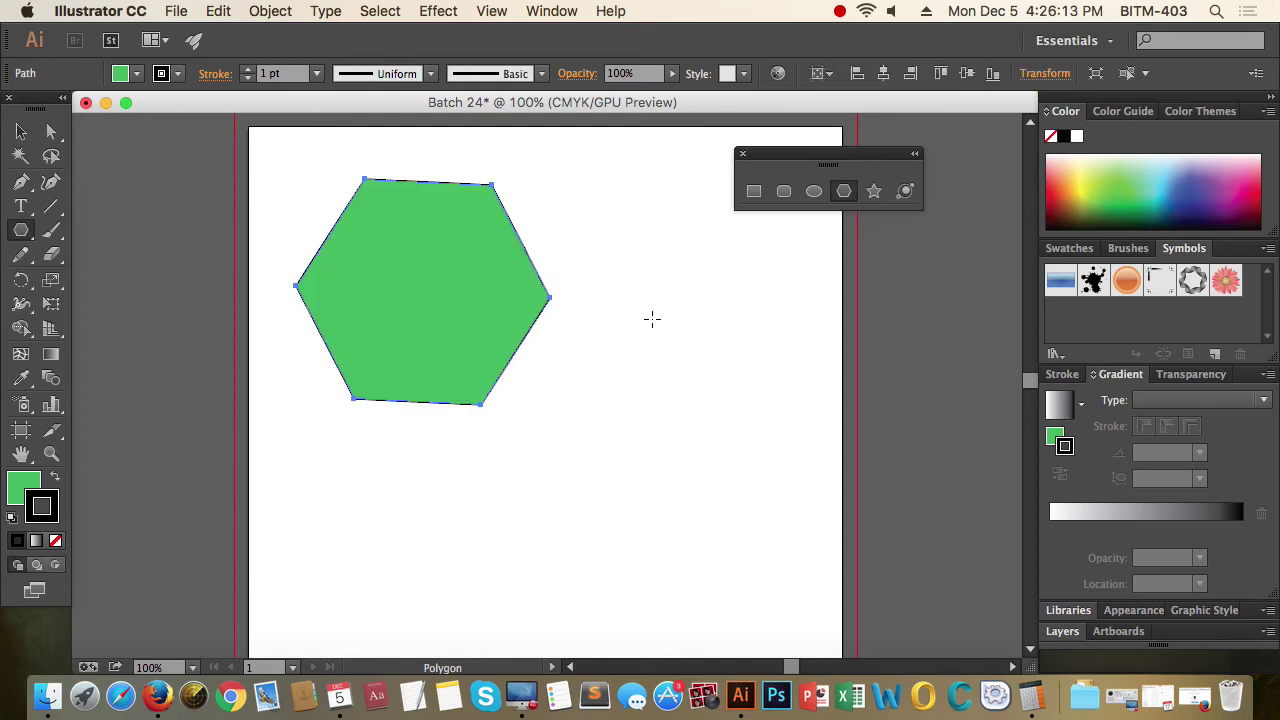
pyautogui.press('Delete')
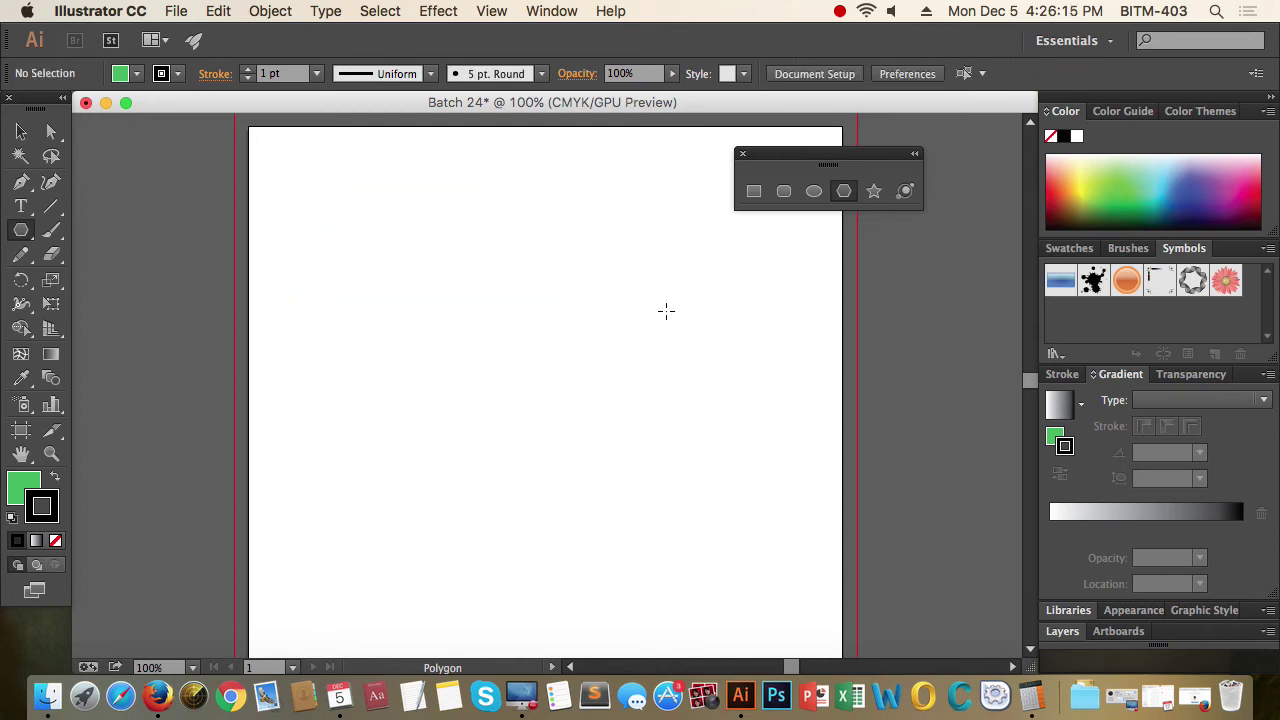
# Drag out a star with the Star tool, adjusting its point count to nine
pyautogui.click(874, 191)
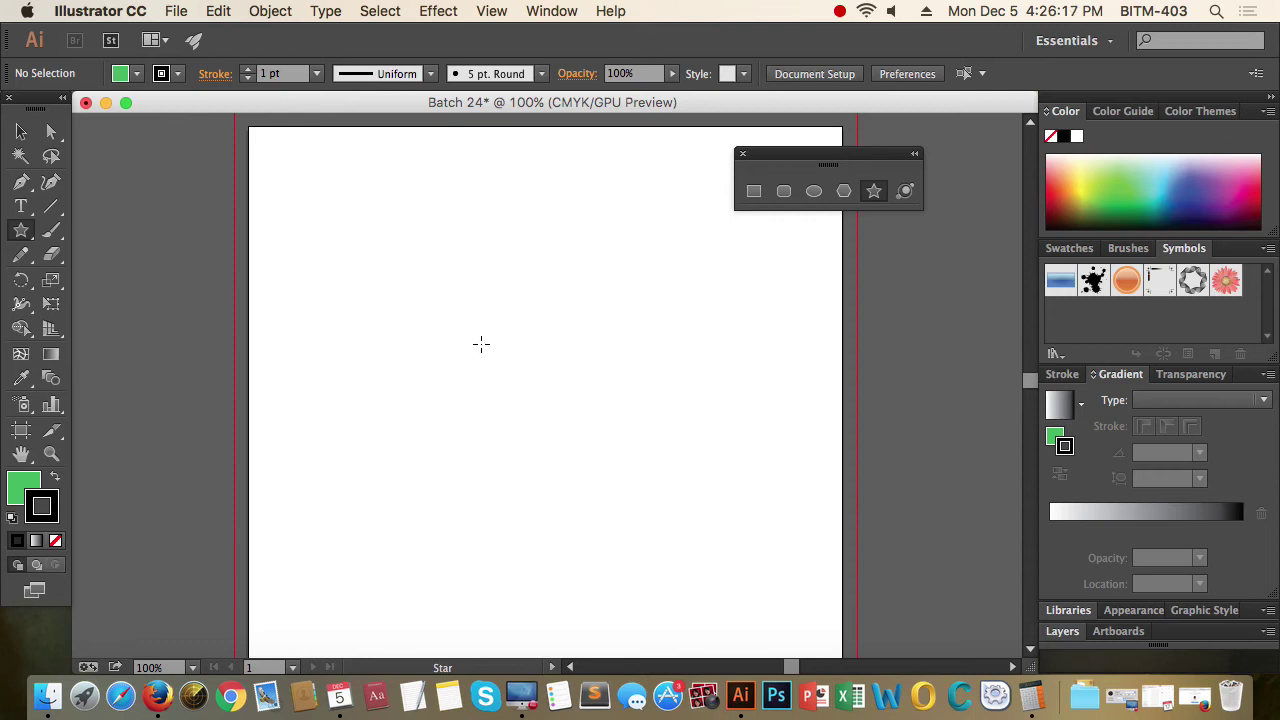
pyautogui.moveTo(440, 318)
pyautogui.mouseDown()
pyautogui.moveTo(630, 392)
pyautogui.moveTo(569, 340)
pyautogui.mouseUp()
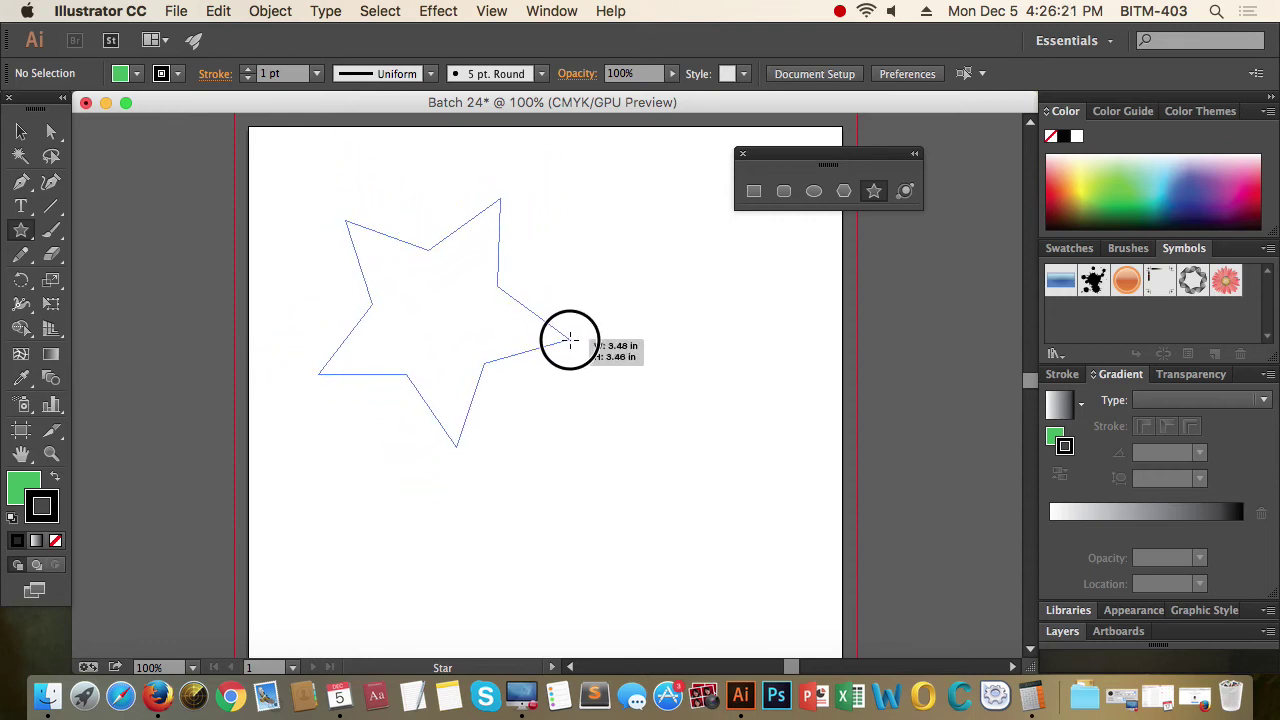
pyautogui.press('Up')
pyautogui.press('Up')
pyautogui.press('Up')
pyautogui.press('Up')
pyautogui.press('Up')
pyautogui.press('Up')
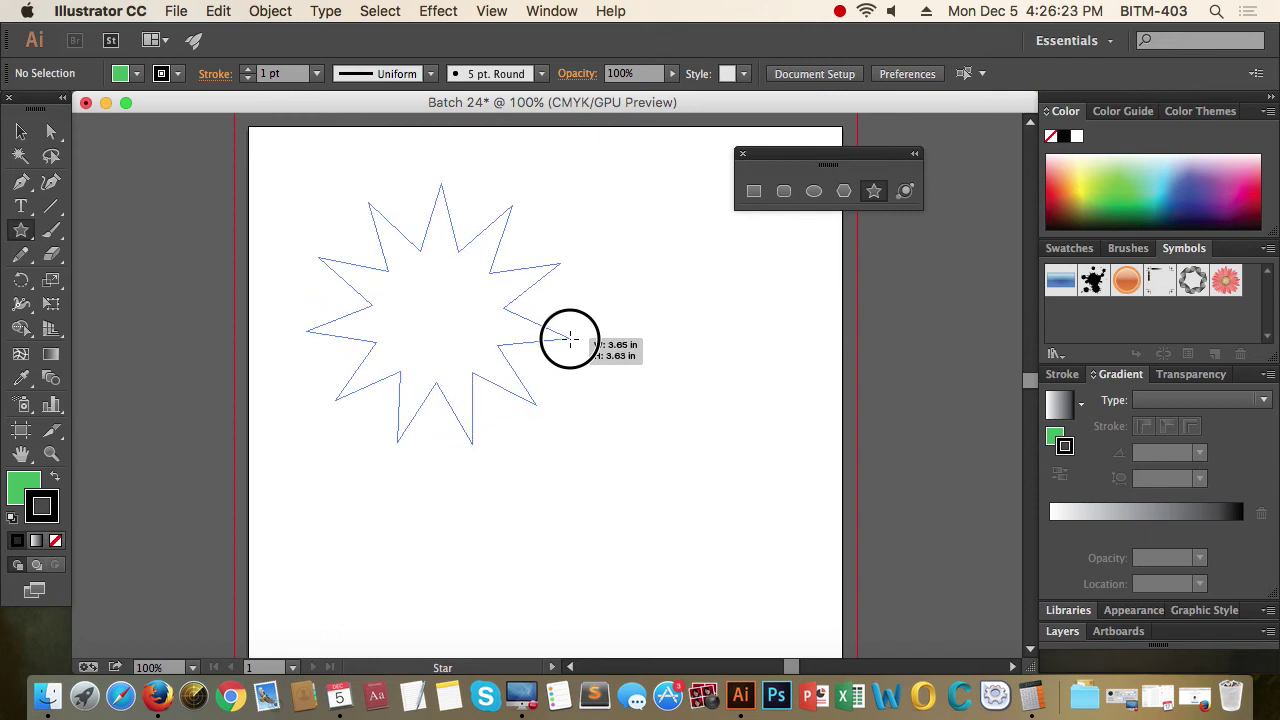
pyautogui.press('Up')
pyautogui.press('Up')
pyautogui.press('Up')
pyautogui.press('Up')
pyautogui.press('Up')
pyautogui.press('Up')
pyautogui.press('Up')
pyautogui.press('Up')
pyautogui.press('Up')
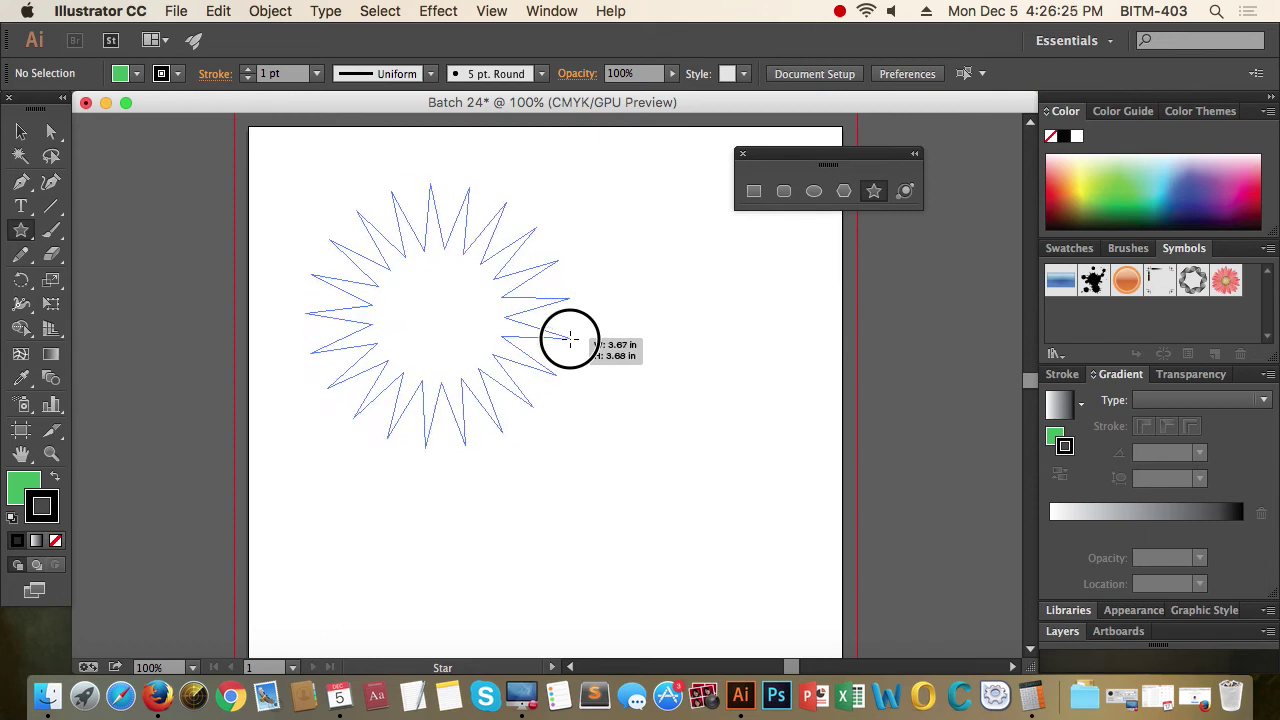
pyautogui.press('Up')
pyautogui.press('Up')
pyautogui.press('Up')
pyautogui.press('Up')
pyautogui.press('Down')
pyautogui.press('Down')
pyautogui.press('Down')
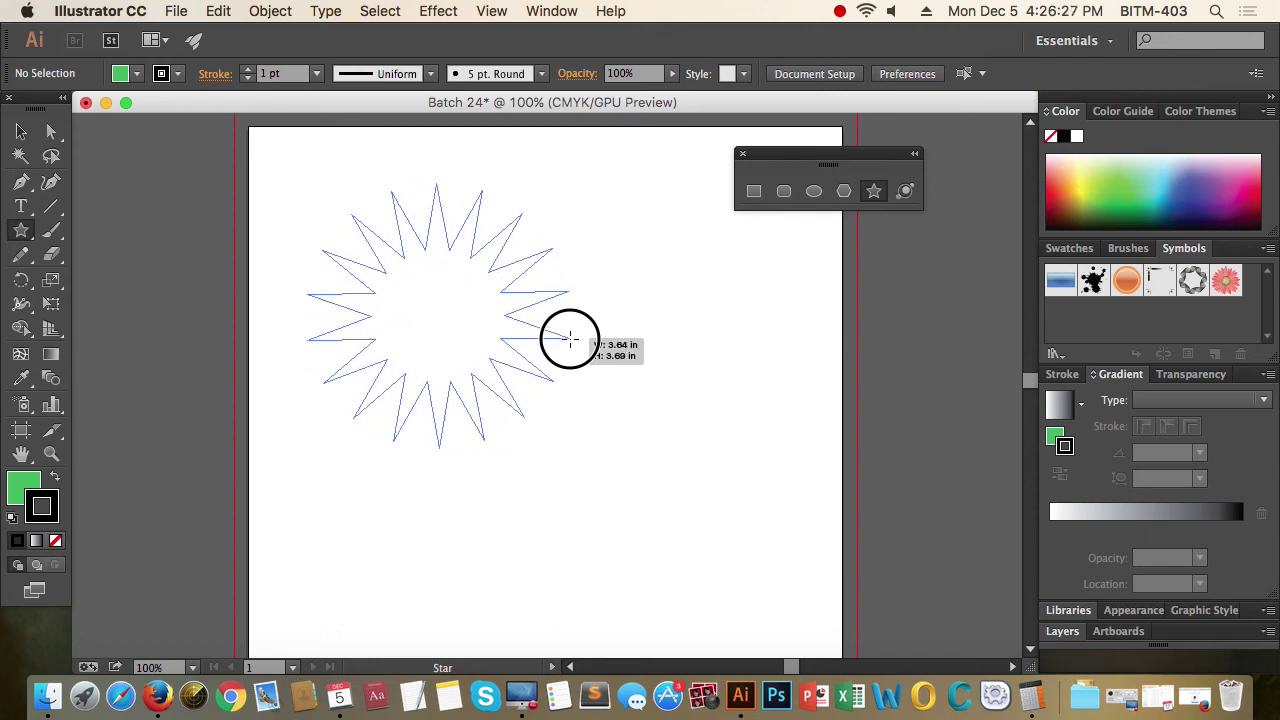
pyautogui.press('Down')
pyautogui.press('Down')
pyautogui.press('Down')
pyautogui.press('Down')
pyautogui.press('Down')
pyautogui.press('Down')
pyautogui.press('Down')
pyautogui.press('Down')
pyautogui.press('Down')
pyautogui.press('Down')
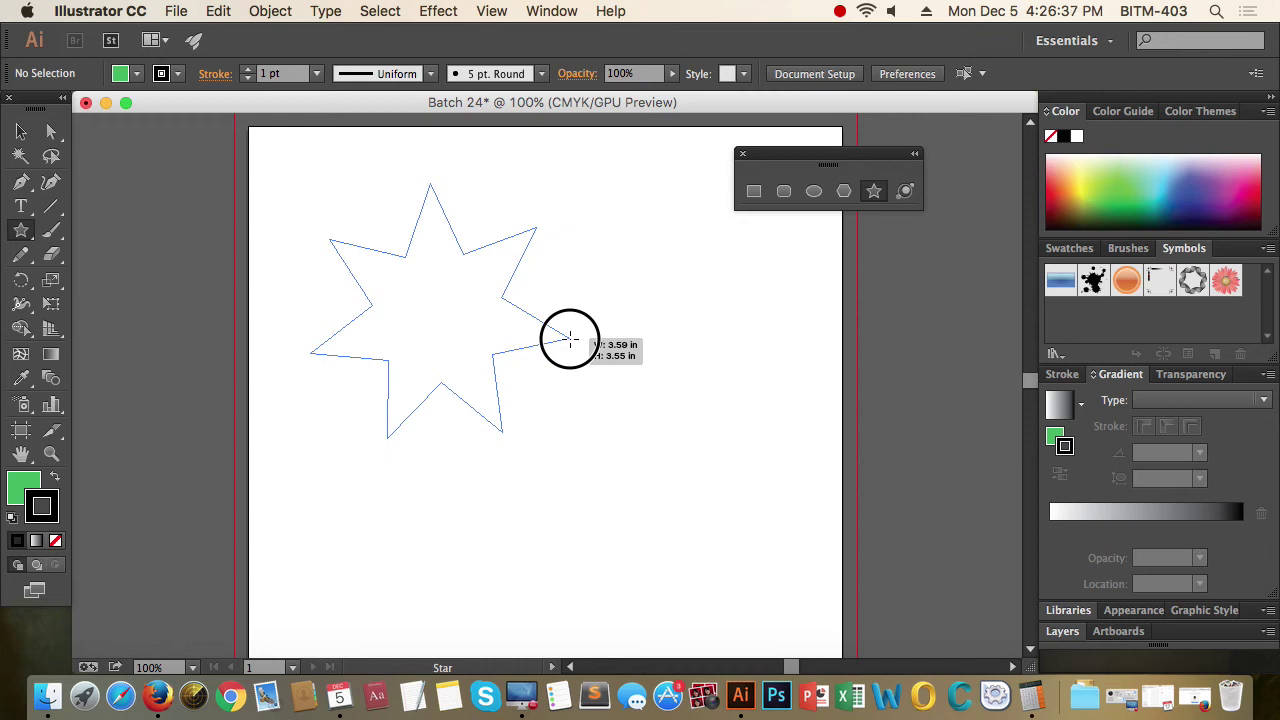
# Straighten the star's shoulders with Alt and resize it to about 2.1 in with thinner spikes
pyautogui.press('alt')
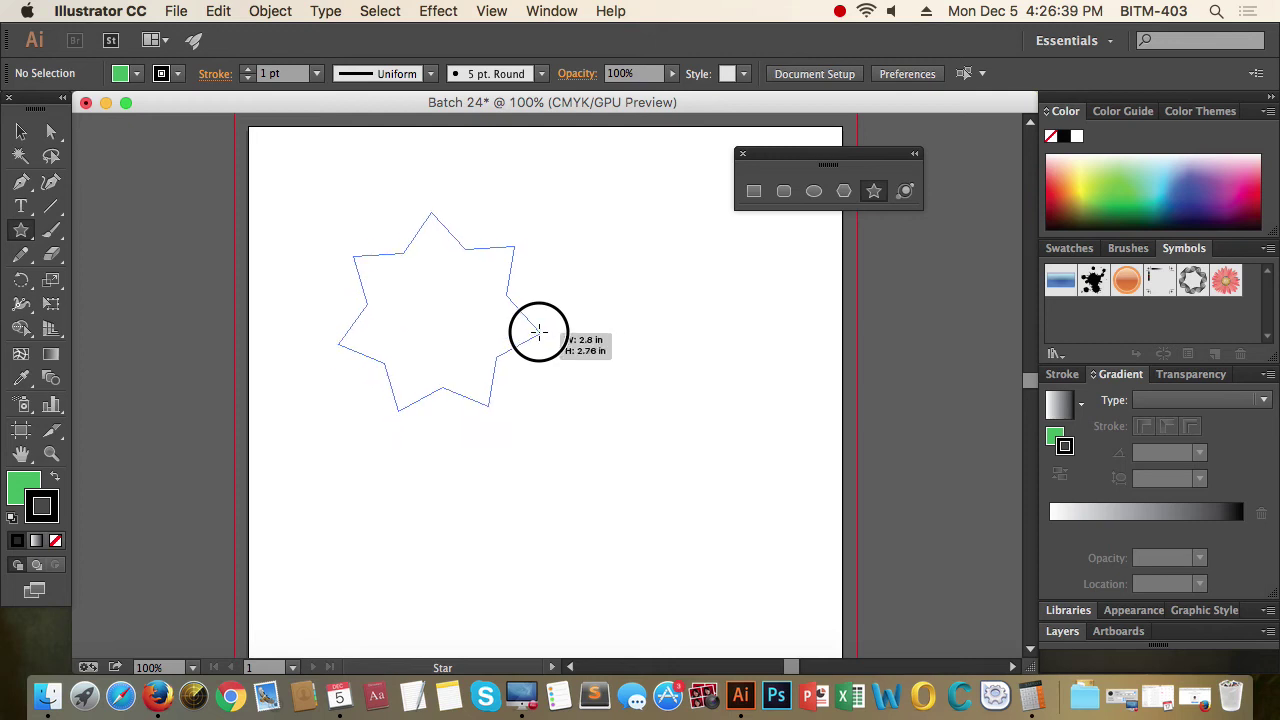
pyautogui.moveTo(569, 339)
pyautogui.mouseDown()
pyautogui.moveTo(588, 347)
pyautogui.moveTo(481, 323)
pyautogui.moveTo(654, 380)
pyautogui.moveTo(443, 323)
pyautogui.moveTo(432, 301)
pyautogui.mouseUp()
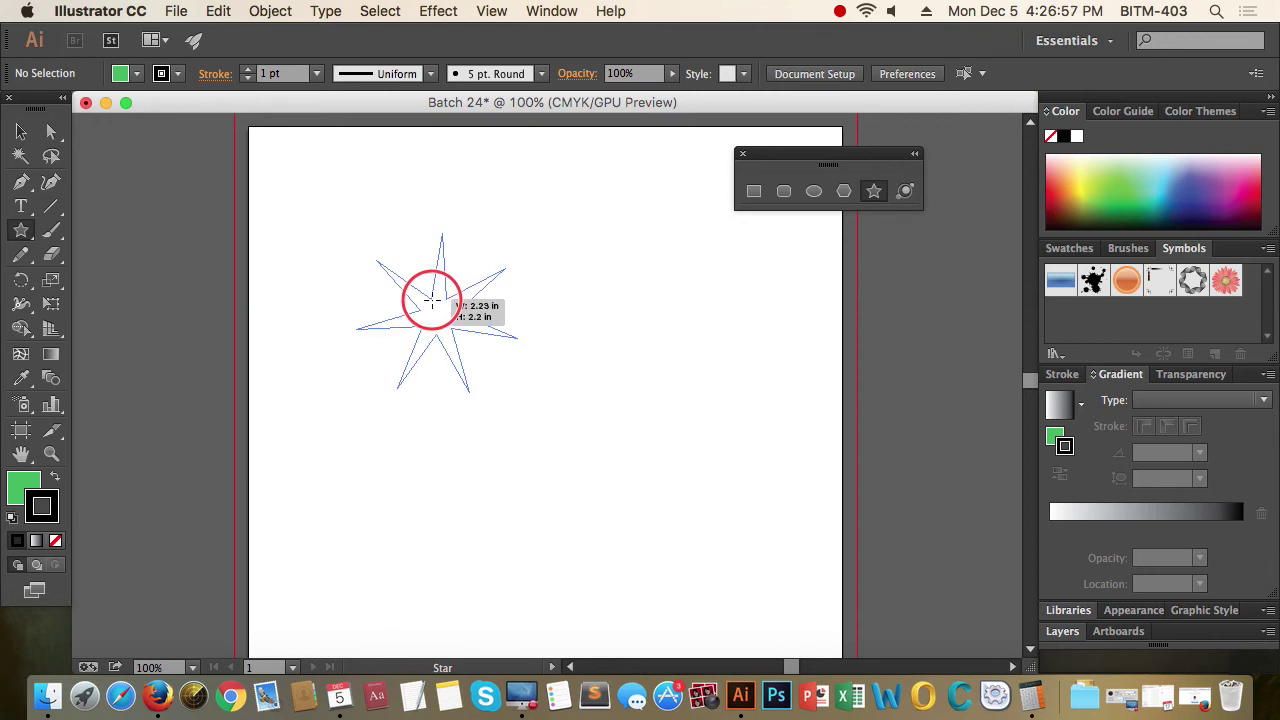
pyautogui.moveTo(432, 301); pyautogui.dragTo(465, 336)
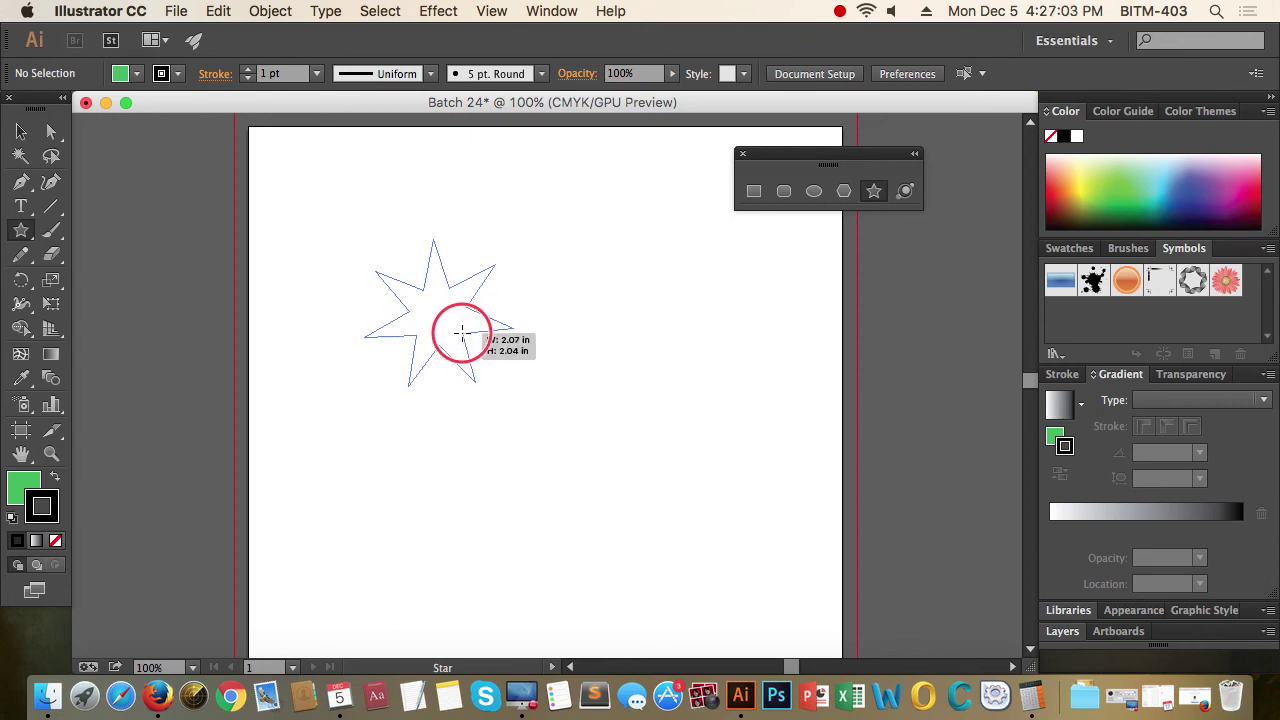
pyautogui.moveTo(465, 336)
pyautogui.mouseDown()
pyautogui.moveTo(429, 310)
pyautogui.moveTo(461, 348)
pyautogui.mouseUp()
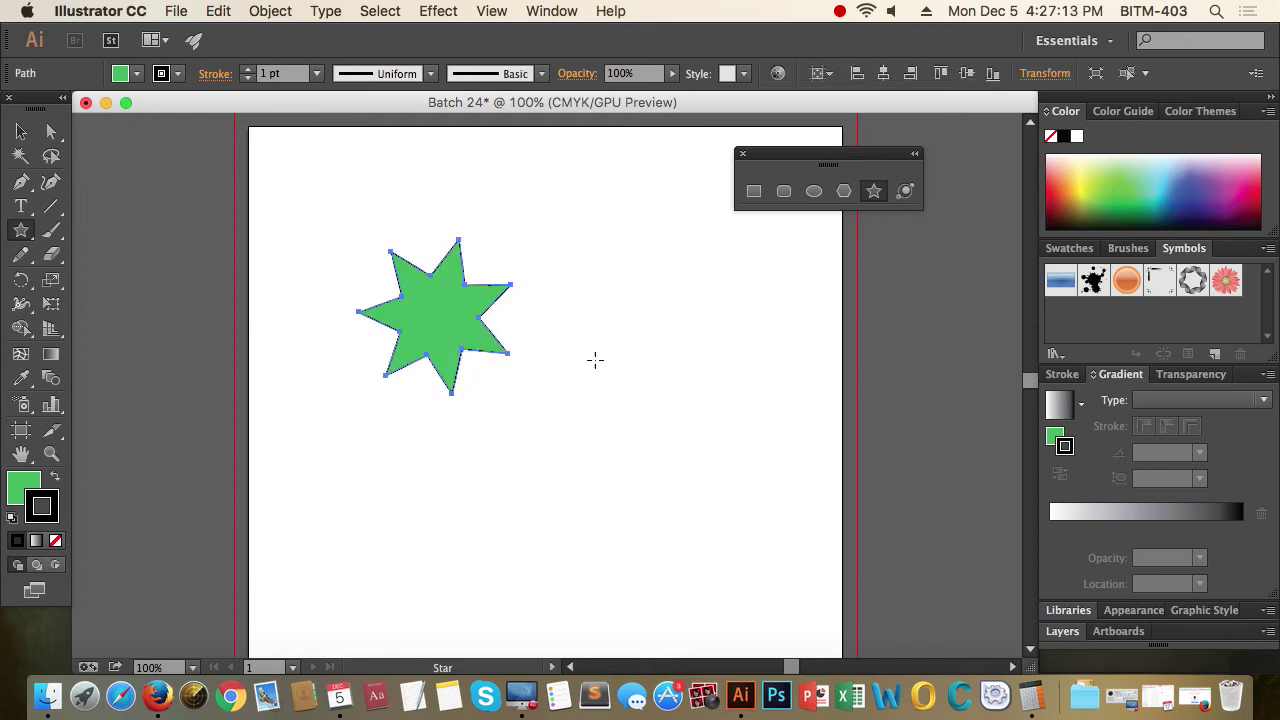
# Replace the old star with a larger green ten-pointed star in the upper page
pyautogui.press('Delete')
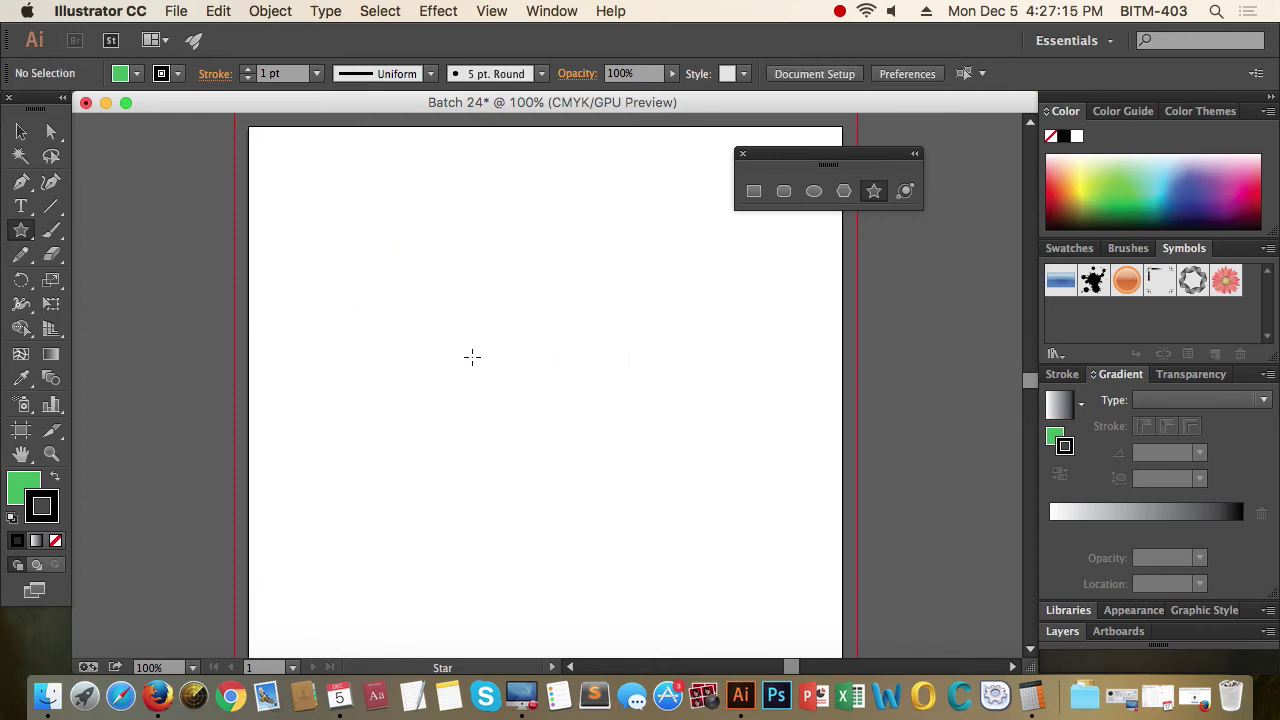
pyautogui.moveTo(424, 338); pyautogui.dragTo(508, 336)
pyautogui.press('Up')
pyautogui.press('Up')
pyautogui.press('Up')
pyautogui.press('Up')
pyautogui.press('Up')
pyautogui.press('Up')
pyautogui.press('Up')
pyautogui.press('Up')
pyautogui.press('Up')
pyautogui.press('Up')
pyautogui.press('Up')
pyautogui.press('Down')
pyautogui.press('Down')
pyautogui.press('Down')
pyautogui.press('Down')
pyautogui.press('Down')
pyautogui.press('Down')
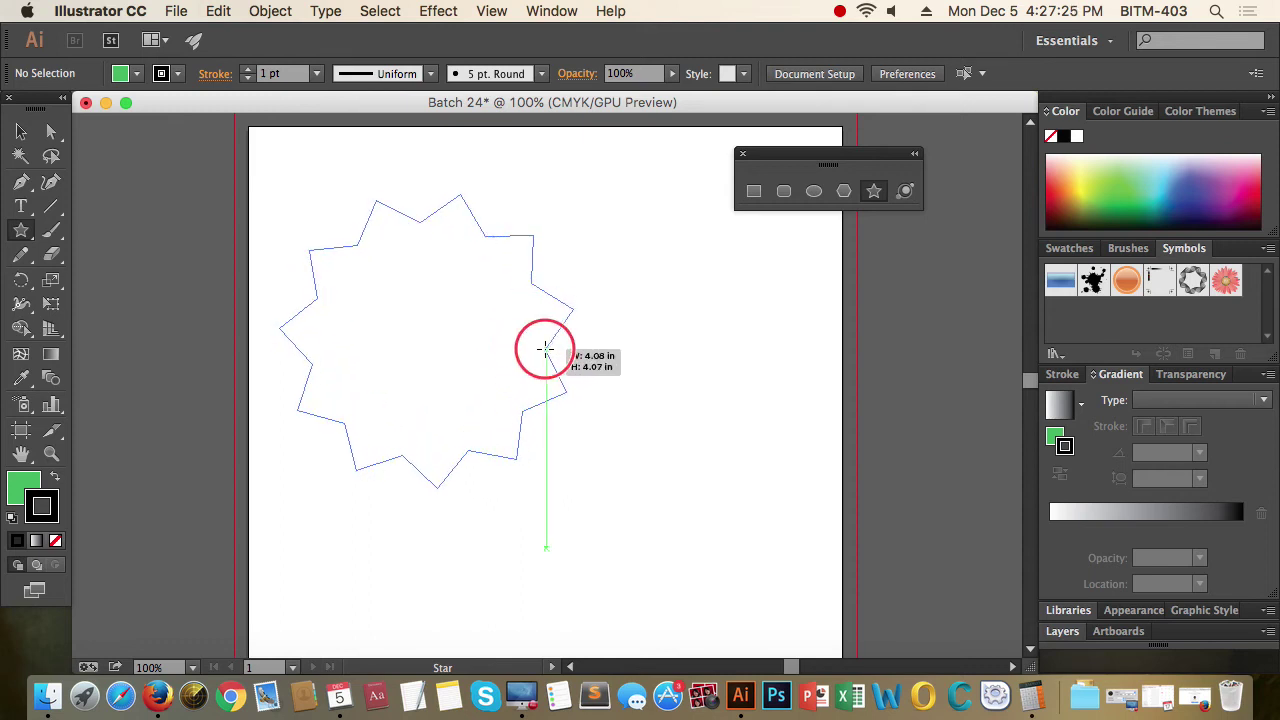
pyautogui.moveTo(508, 336)
pyautogui.mouseDown()
pyautogui.moveTo(580, 362)
pyautogui.moveTo(606, 357)
pyautogui.moveTo(517, 346)
pyautogui.moveTo(651, 363)
pyautogui.moveTo(477, 357)
pyautogui.moveTo(580, 371)
pyautogui.mouseUp()
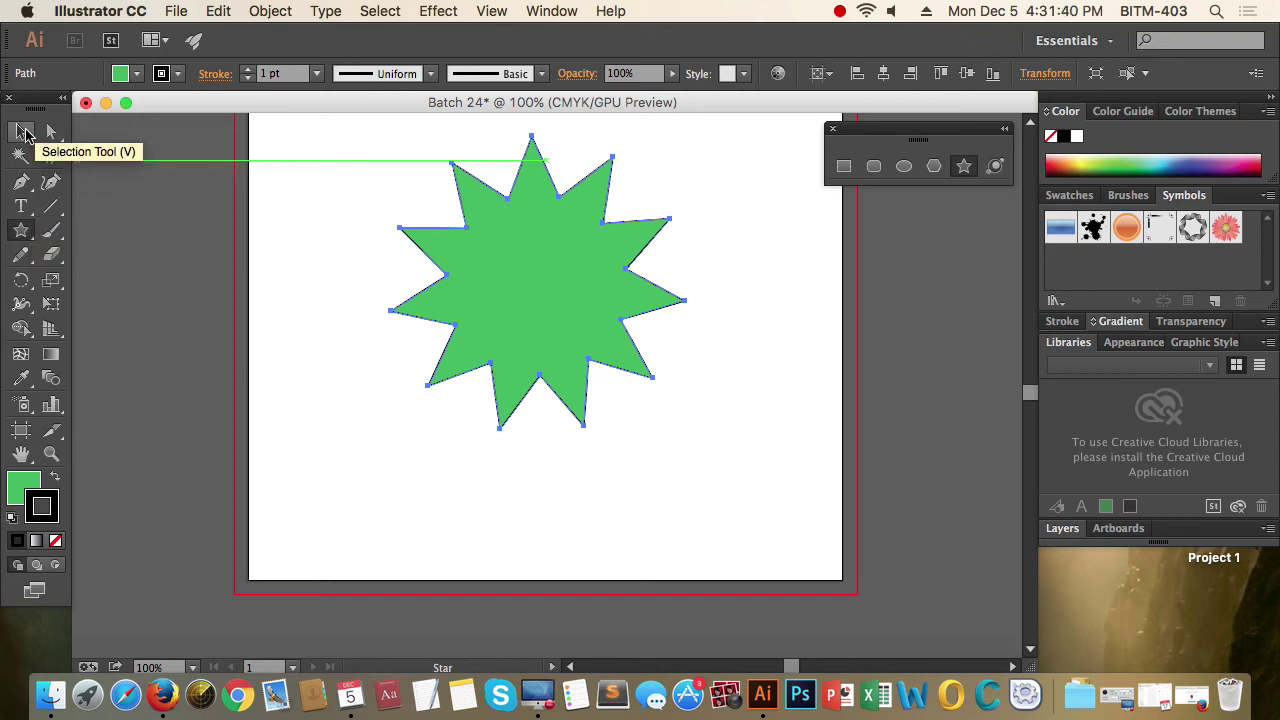
# Marquee-select the green ten-pointed star with the Selection tool and delete it
pyautogui.click(22, 133)
pyautogui.click(303, 197)
pyautogui.scroll(3, 507, 288)
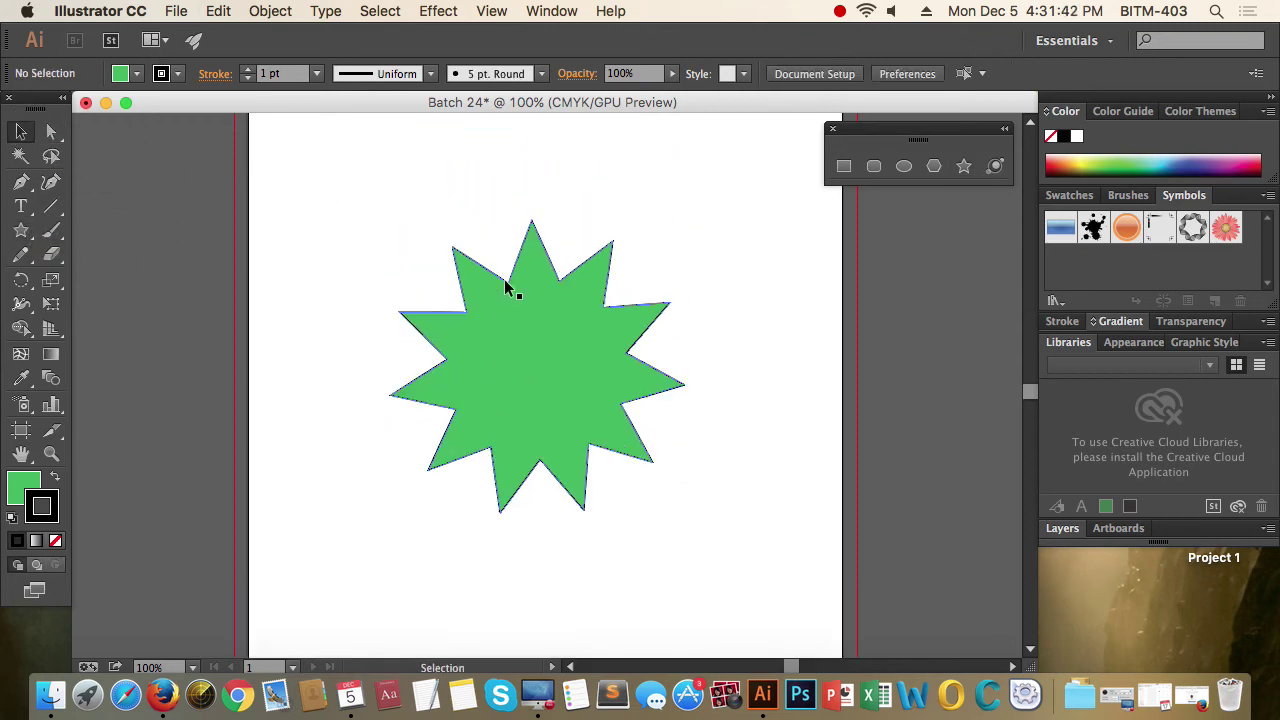
pyautogui.scroll(3, 507, 288)
pyautogui.moveTo(434, 320); pyautogui.dragTo(681, 444)
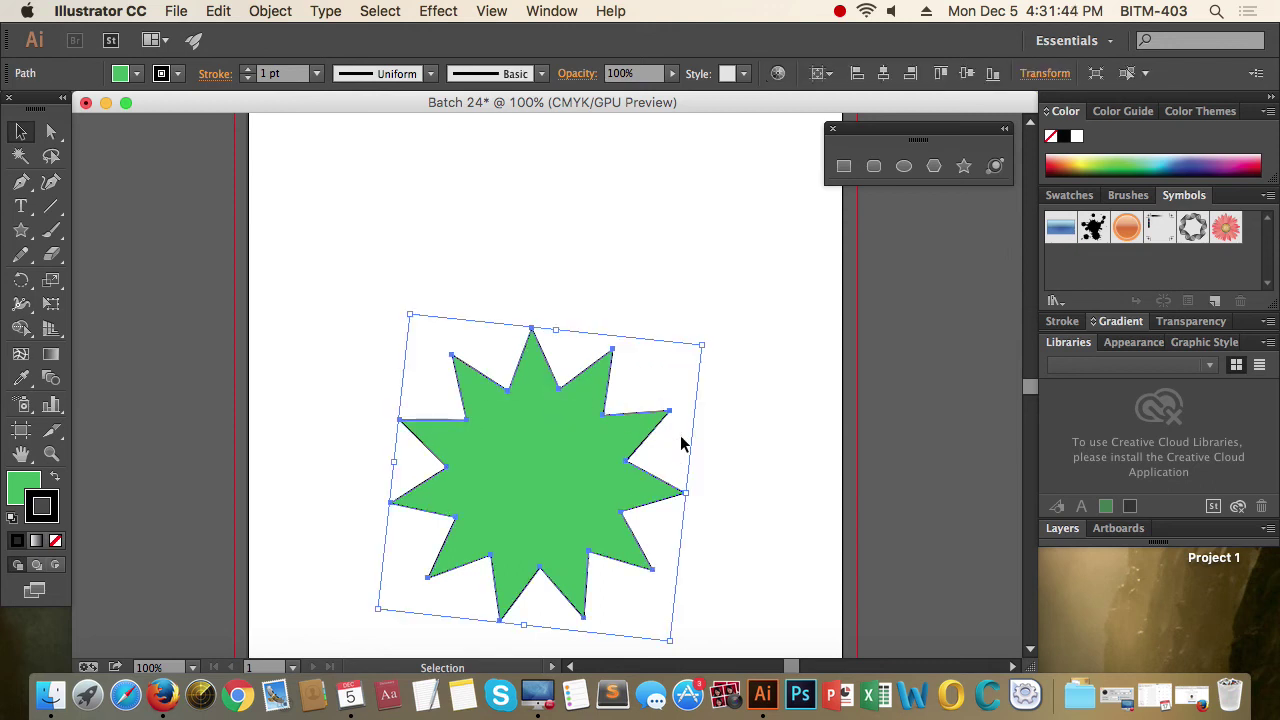
pyautogui.press('Delete')
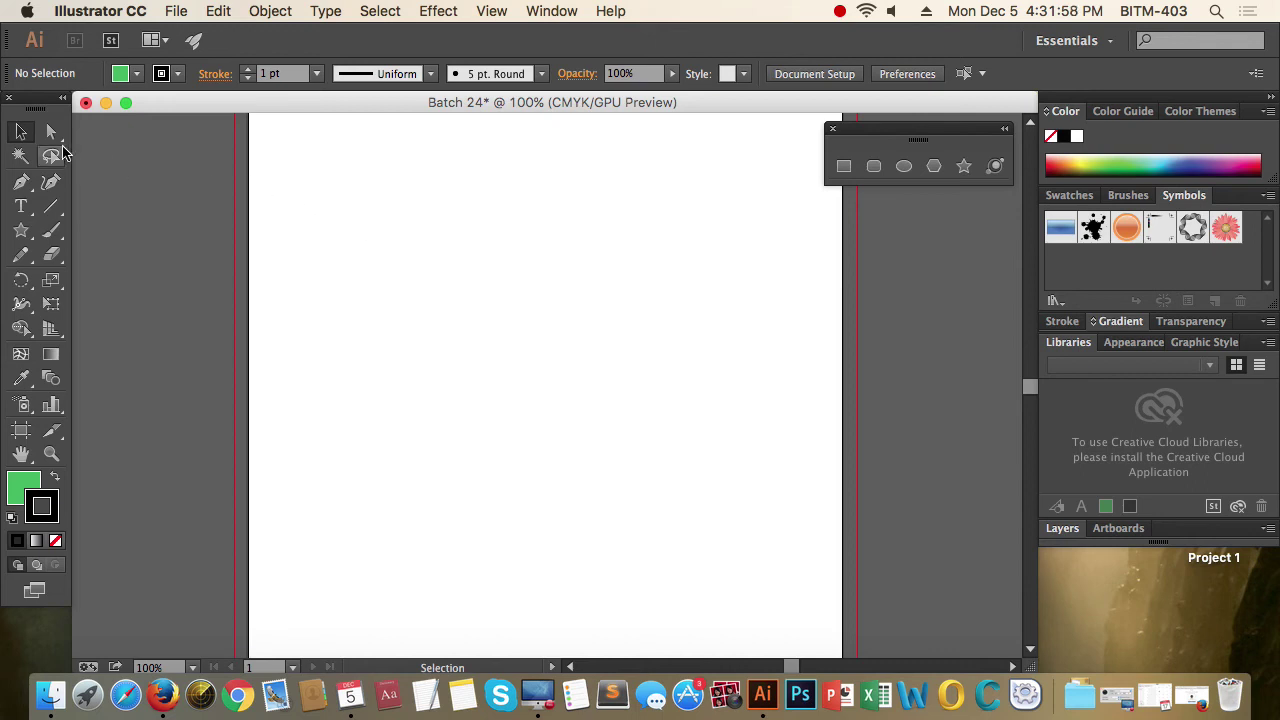
# Choose the Direct Selection Tool from the selection tools flyout
pyautogui.moveTo(51, 131); pyautogui.dragTo(230, 140)
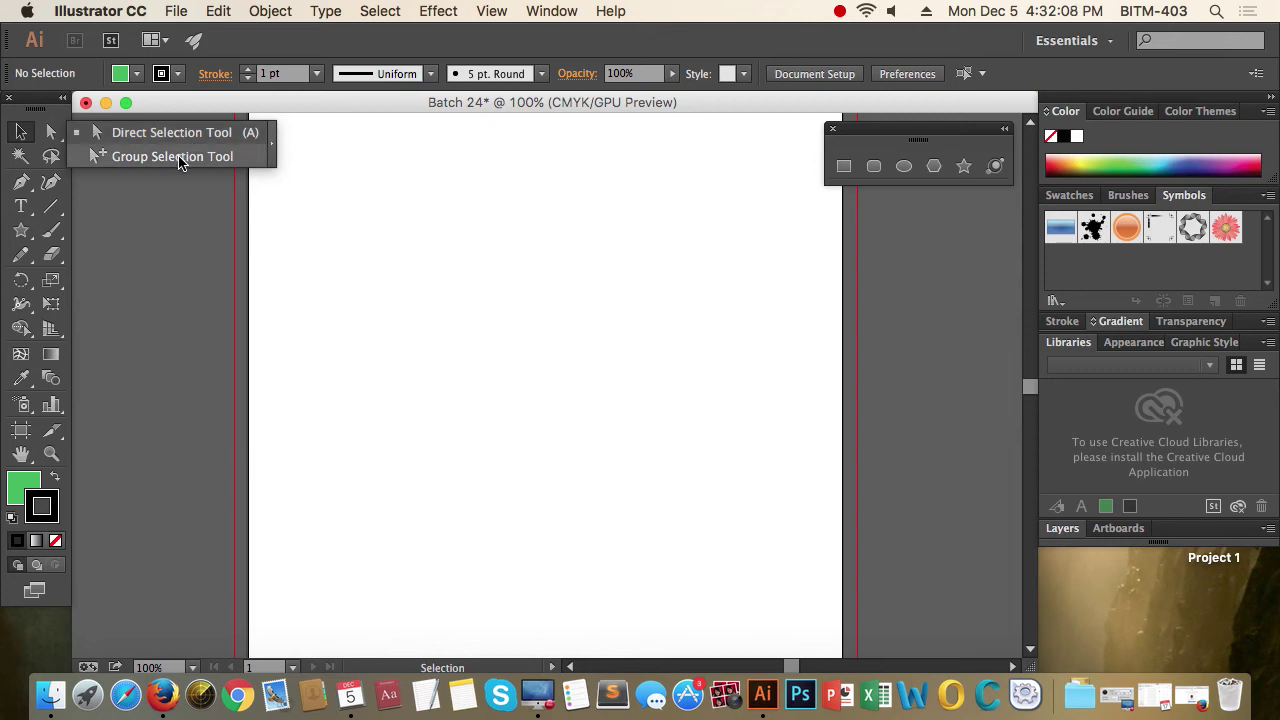
pyautogui.click(170, 132)
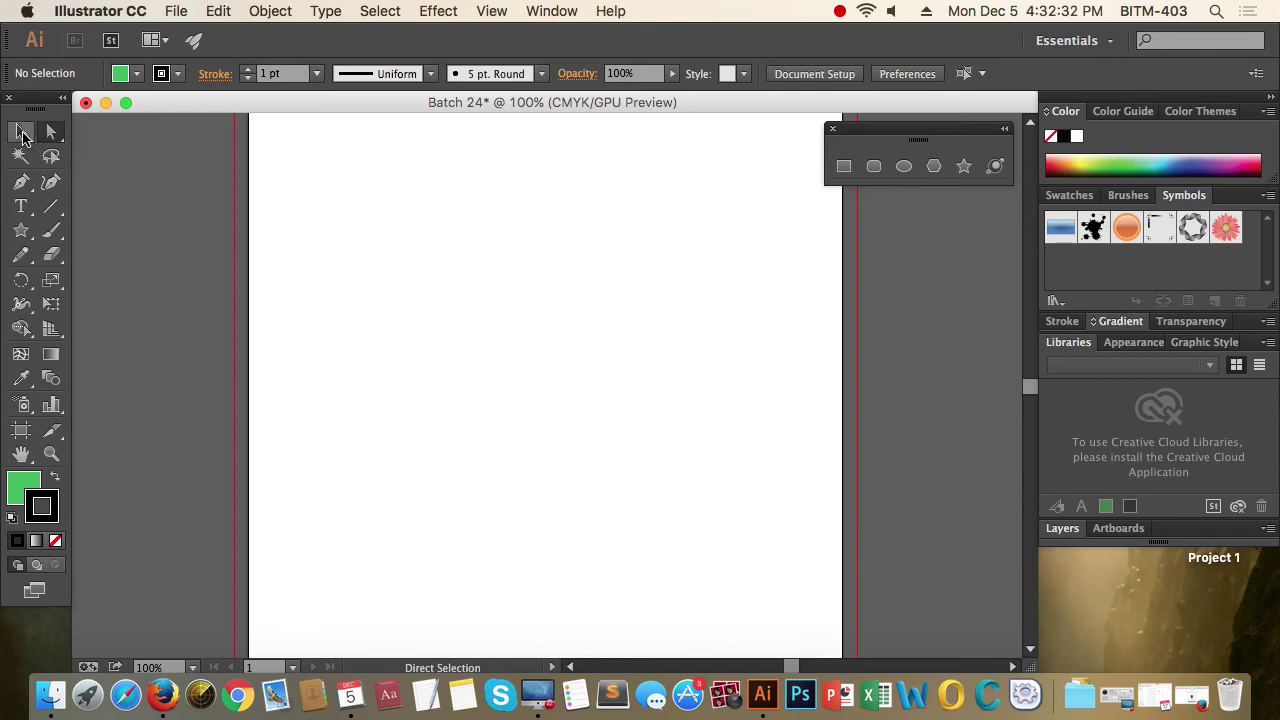
# Draw a green rectangle in the upper left of the page, then return to the Selection tool
pyautogui.click(21, 131)
pyautogui.moveTo(21, 231); pyautogui.dragTo(100, 229)
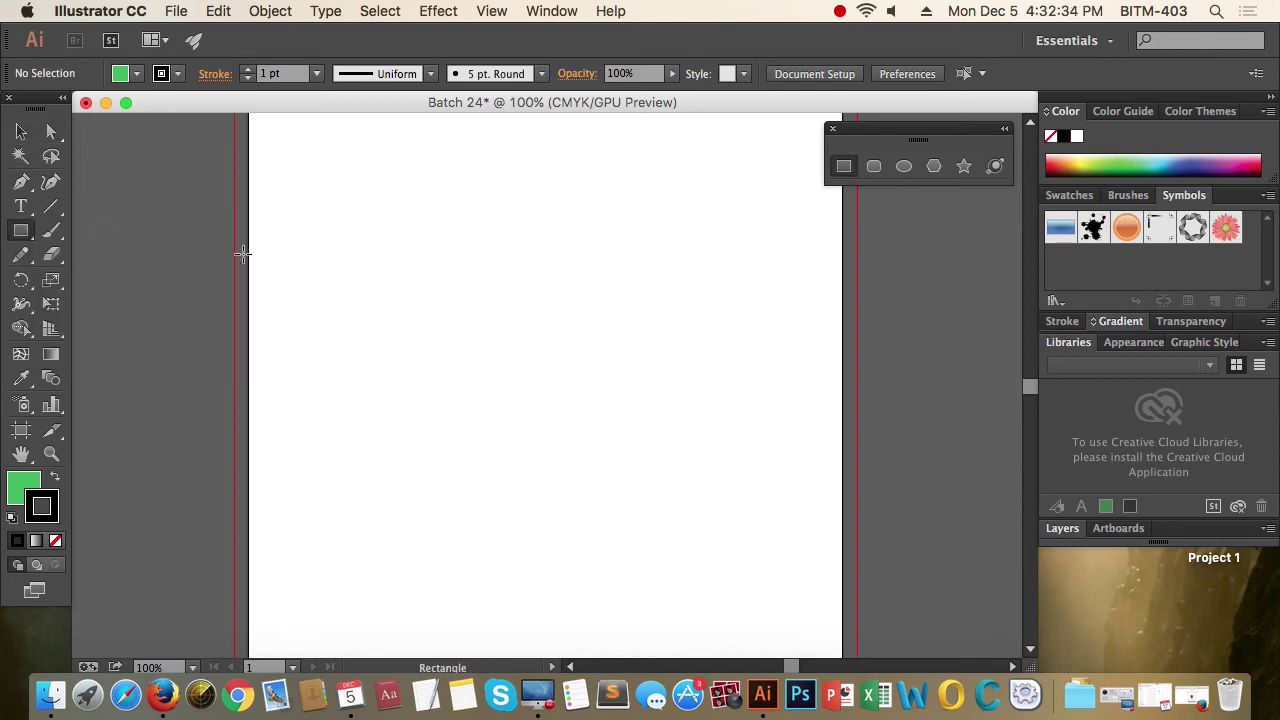
pyautogui.moveTo(395, 199); pyautogui.dragTo(643, 398)
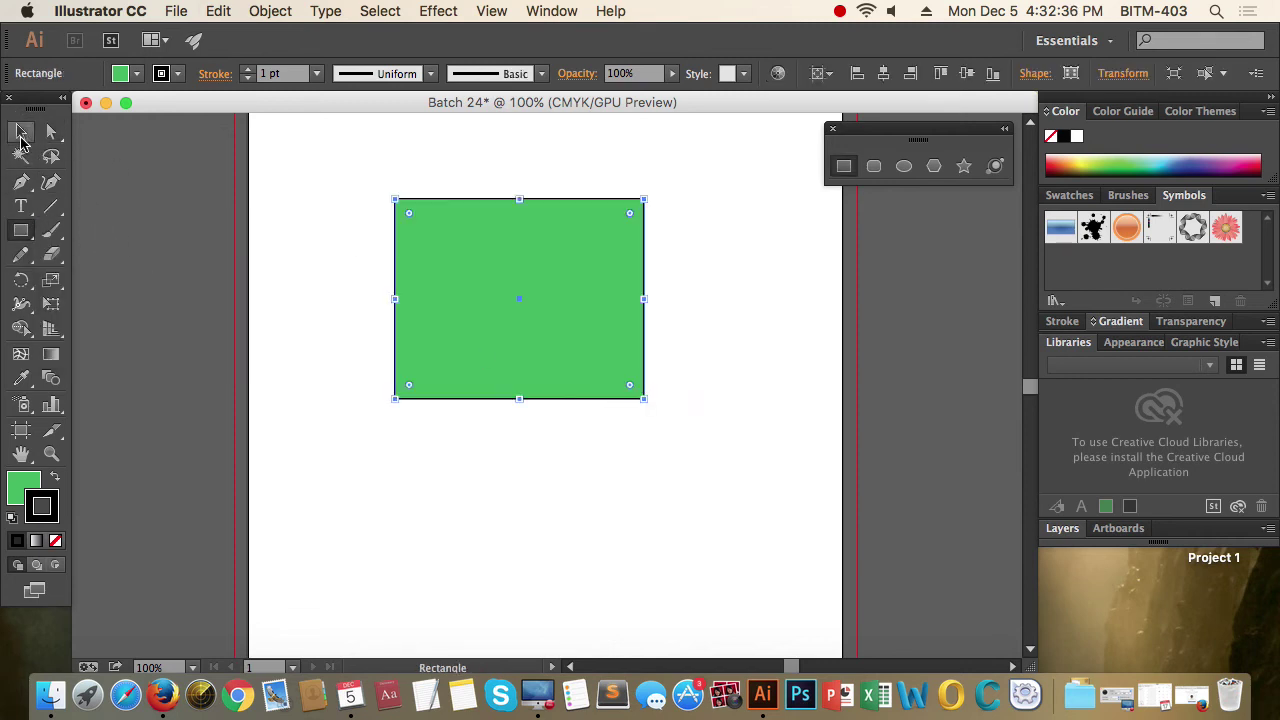
pyautogui.click(22, 133)
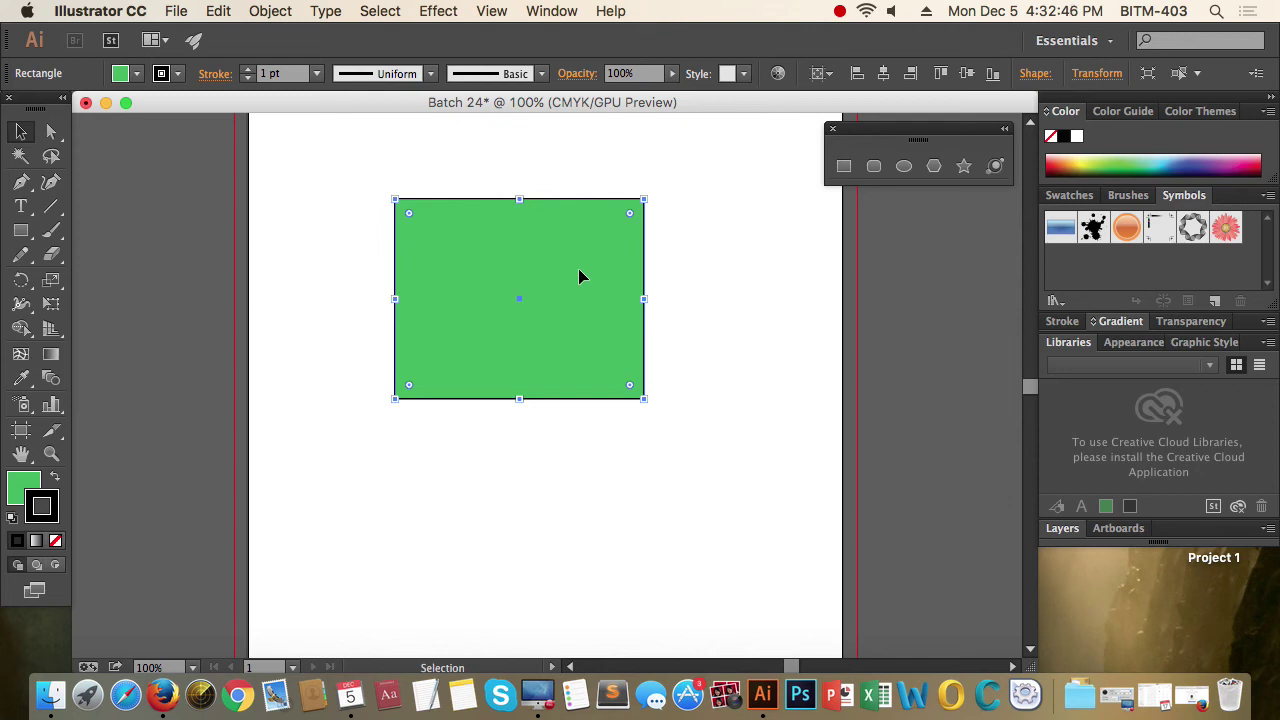
pyautogui.click(24, 134)
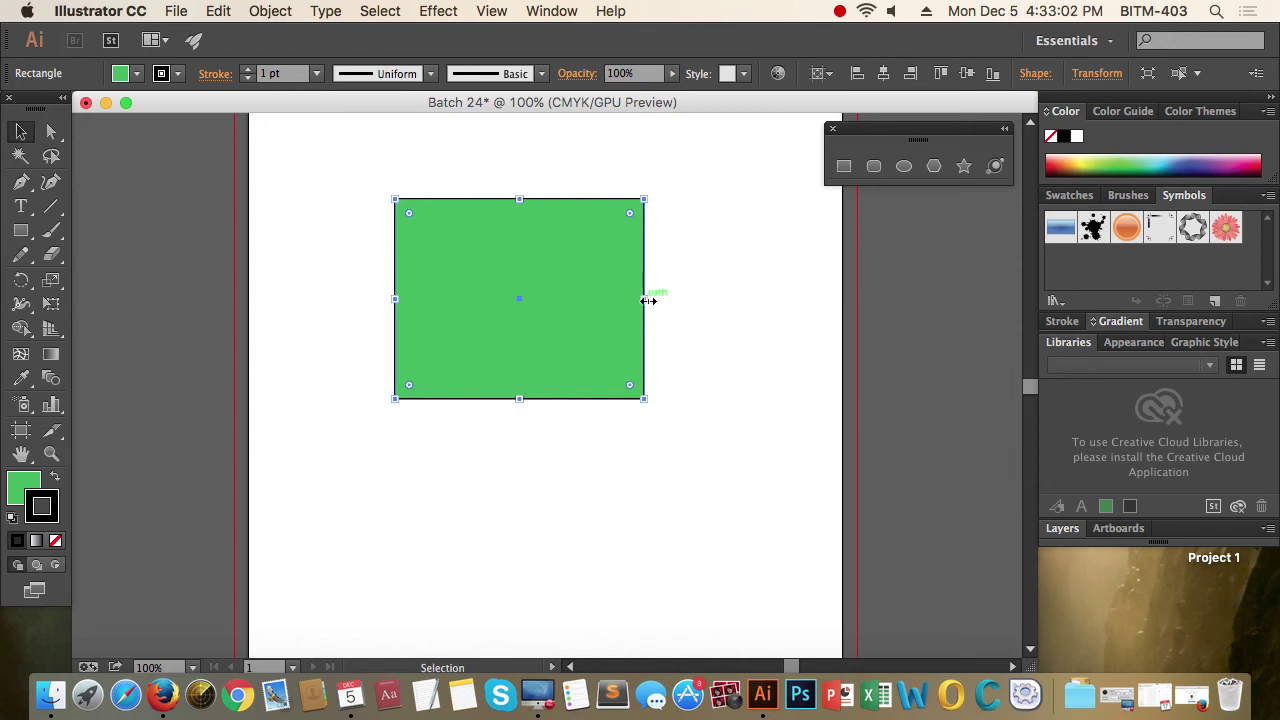
# Resize the green rectangle with its bounding-box handles, widening it and adjusting its height
pyautogui.moveTo(648, 300)
pyautogui.mouseDown()
pyautogui.moveTo(775, 304)
pyautogui.moveTo(609, 315)
pyautogui.moveTo(655, 312)
pyautogui.moveTo(474, 289)
pyautogui.moveTo(744, 296)
pyautogui.mouseUp()
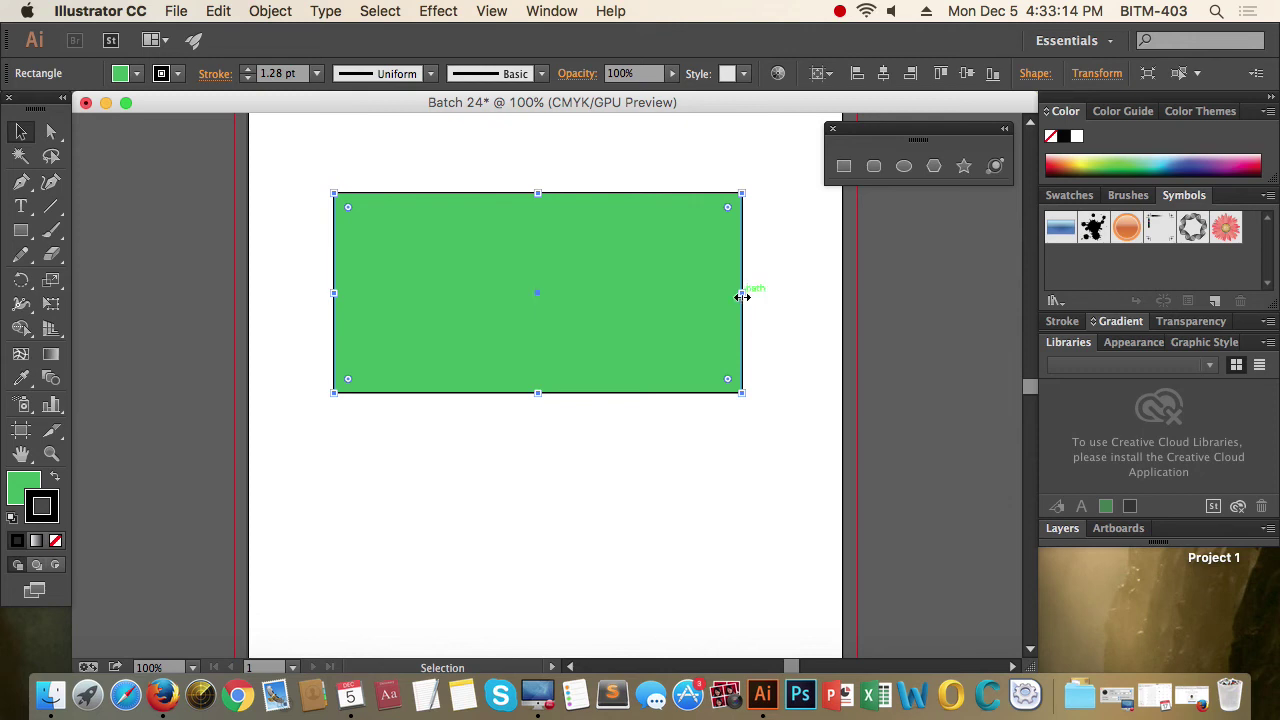
pyautogui.moveTo(540, 393)
pyautogui.mouseDown()
pyautogui.moveTo(540, 316)
pyautogui.moveTo(543, 380)
pyautogui.mouseUp()
pyautogui.moveTo(742, 380)
pyautogui.mouseDown()
pyautogui.moveTo(567, 358)
pyautogui.moveTo(734, 458)
pyautogui.mouseUp()
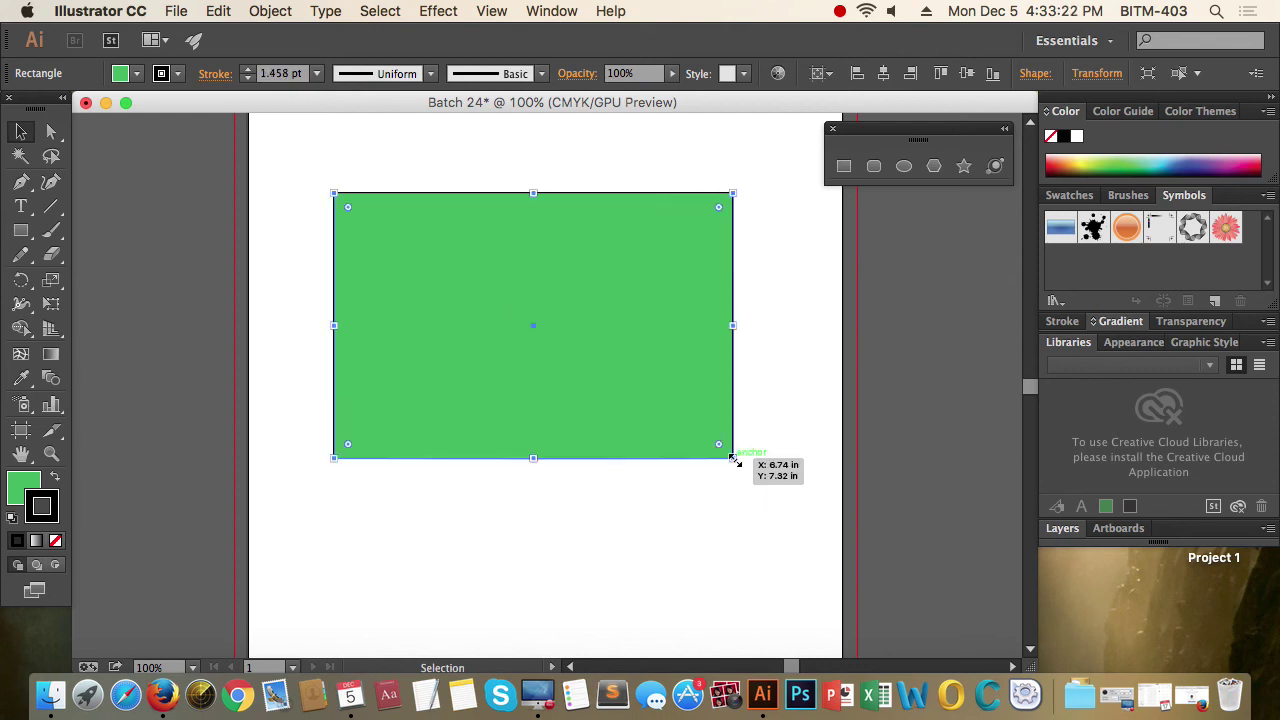
pyautogui.moveTo(734, 458); pyautogui.dragTo(641, 382)
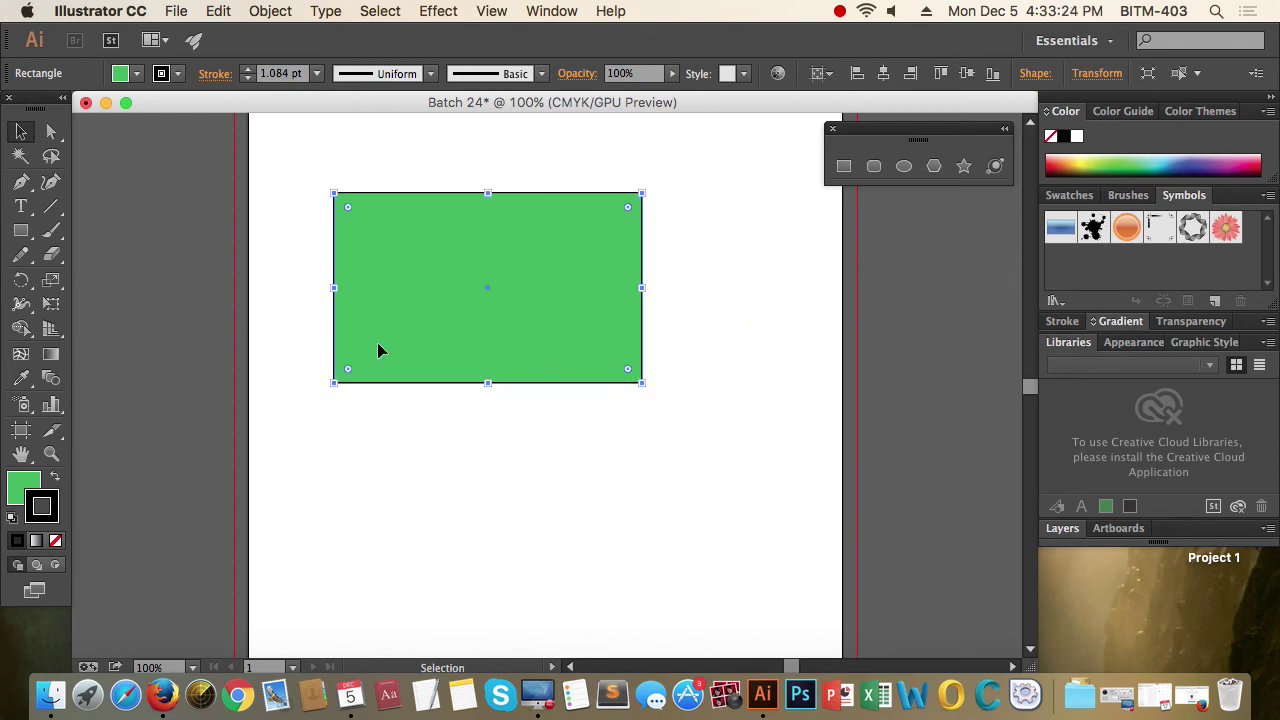
# Reselect the green rectangle, make it narrower and shorter, and move it near the top of the page
pyautogui.click(22, 135)
pyautogui.click(716, 405)
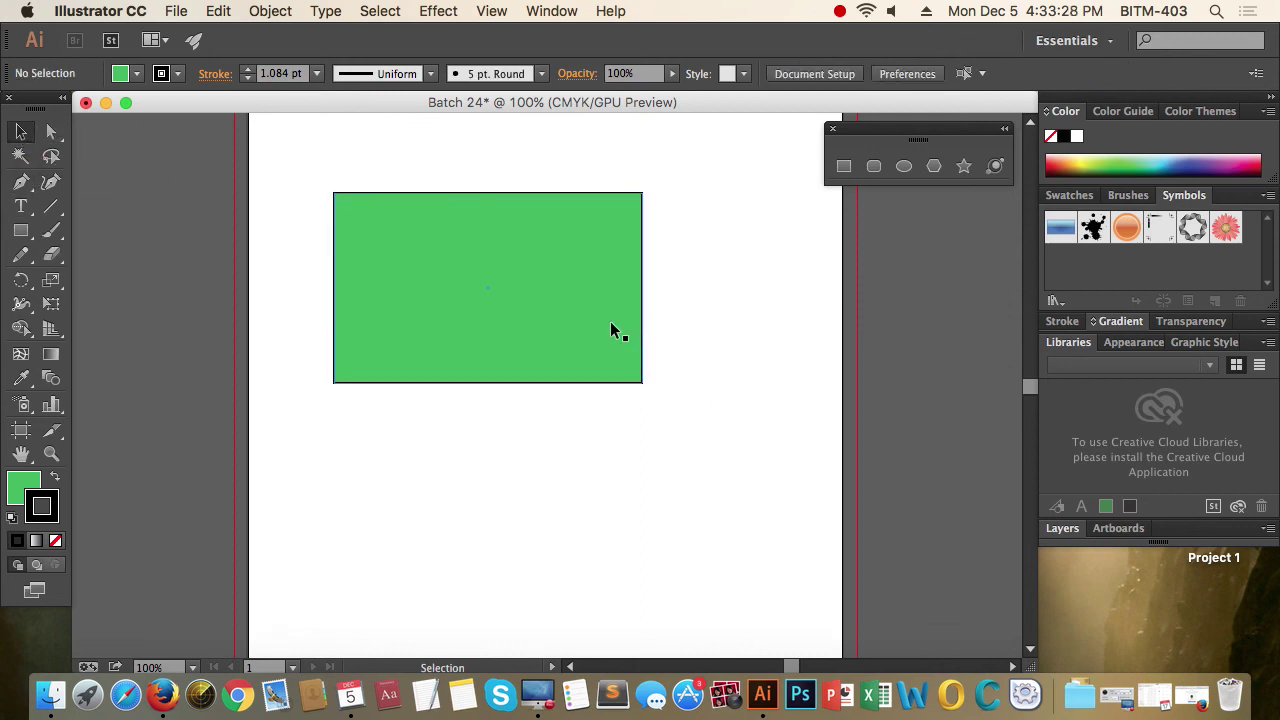
pyautogui.click(538, 284)
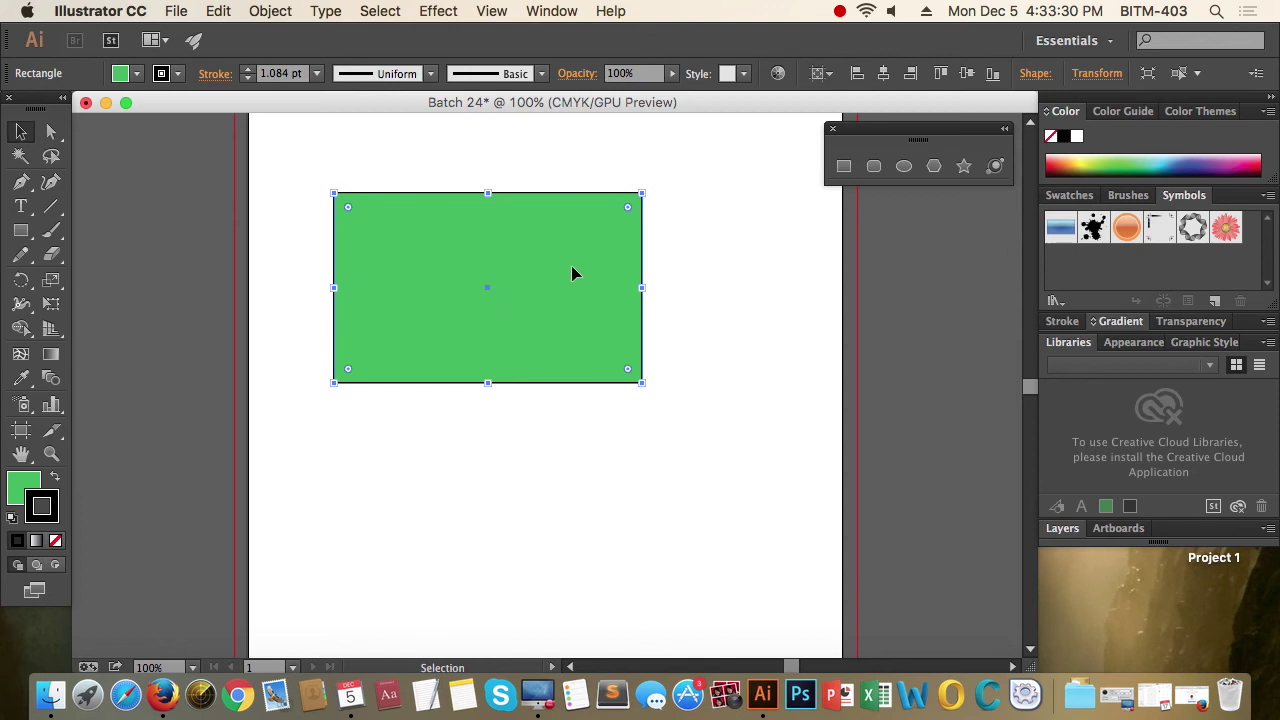
pyautogui.moveTo(557, 262)
pyautogui.mouseDown()
pyautogui.moveTo(623, 345)
pyautogui.moveTo(631, 377)
pyautogui.moveTo(716, 424)
pyautogui.moveTo(649, 414)
pyautogui.moveTo(523, 282)
pyautogui.moveTo(531, 294)
pyautogui.mouseUp()
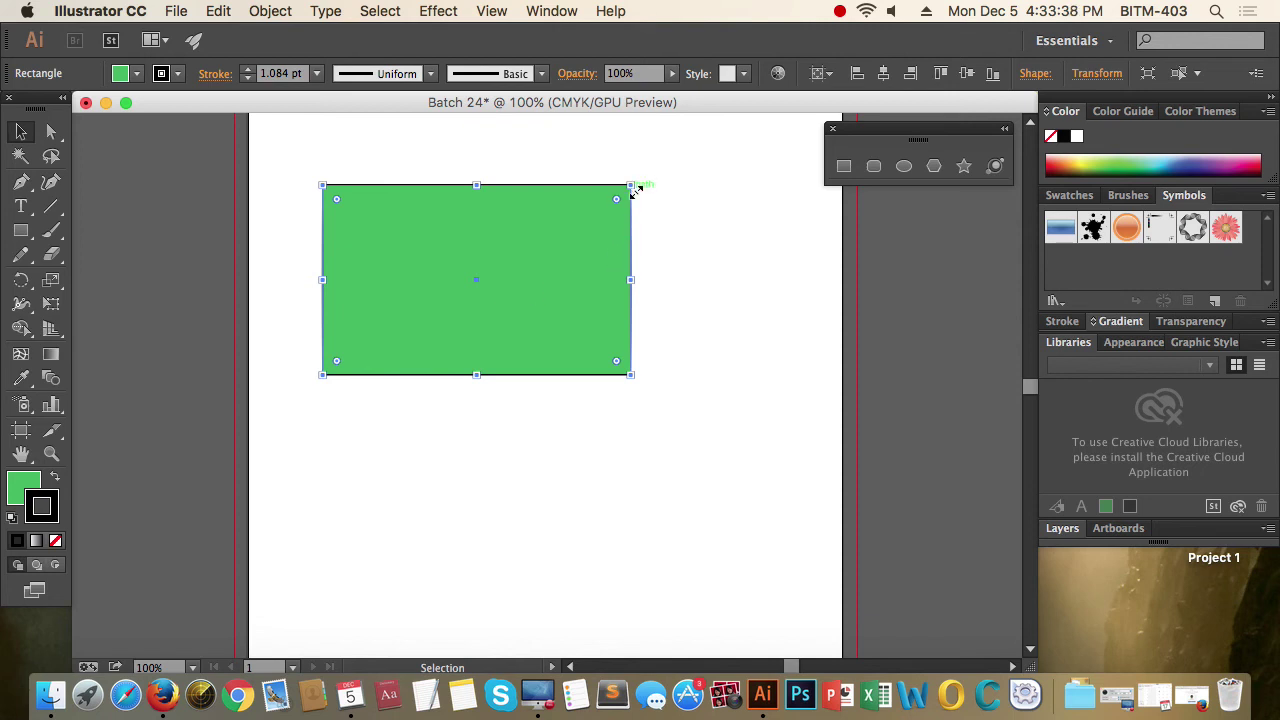
pyautogui.moveTo(631, 187); pyautogui.dragTo(654, 188)
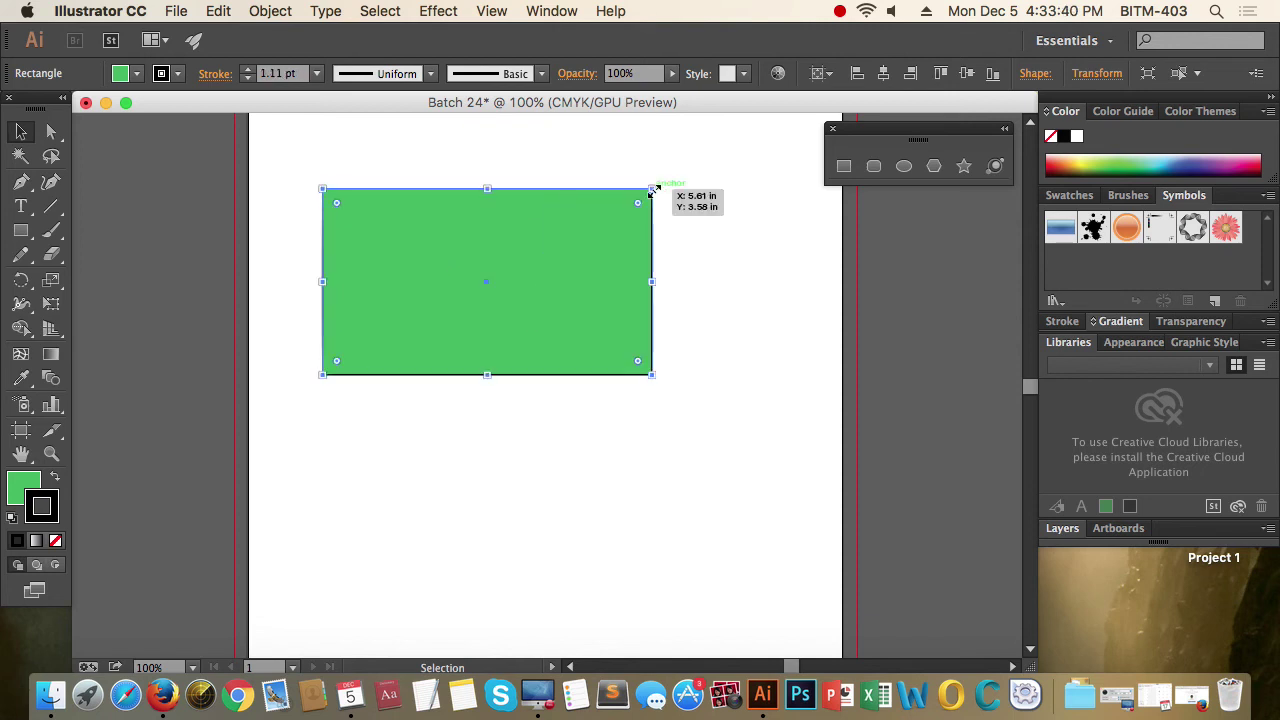
pyautogui.moveTo(654, 188); pyautogui.dragTo(617, 202)
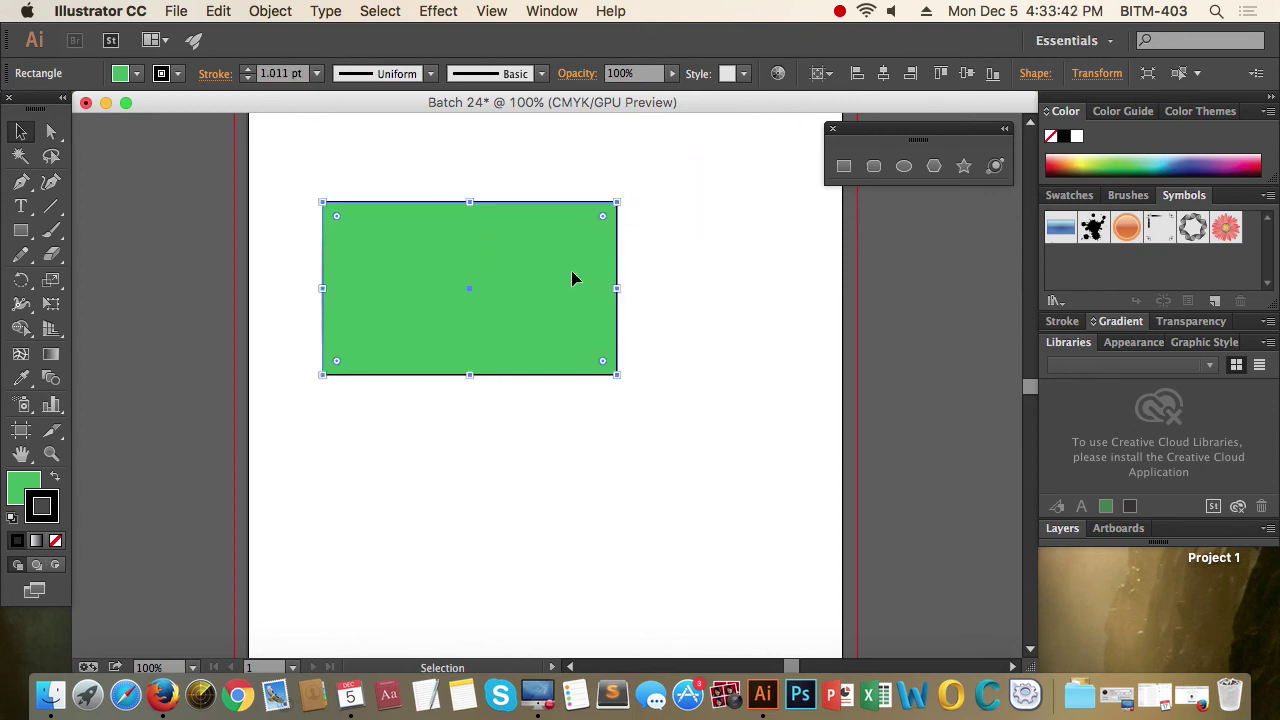
pyautogui.moveTo(414, 266)
pyautogui.mouseDown()
pyautogui.moveTo(632, 366)
pyautogui.moveTo(514, 366)
pyautogui.moveTo(541, 303)
pyautogui.mouseUp()
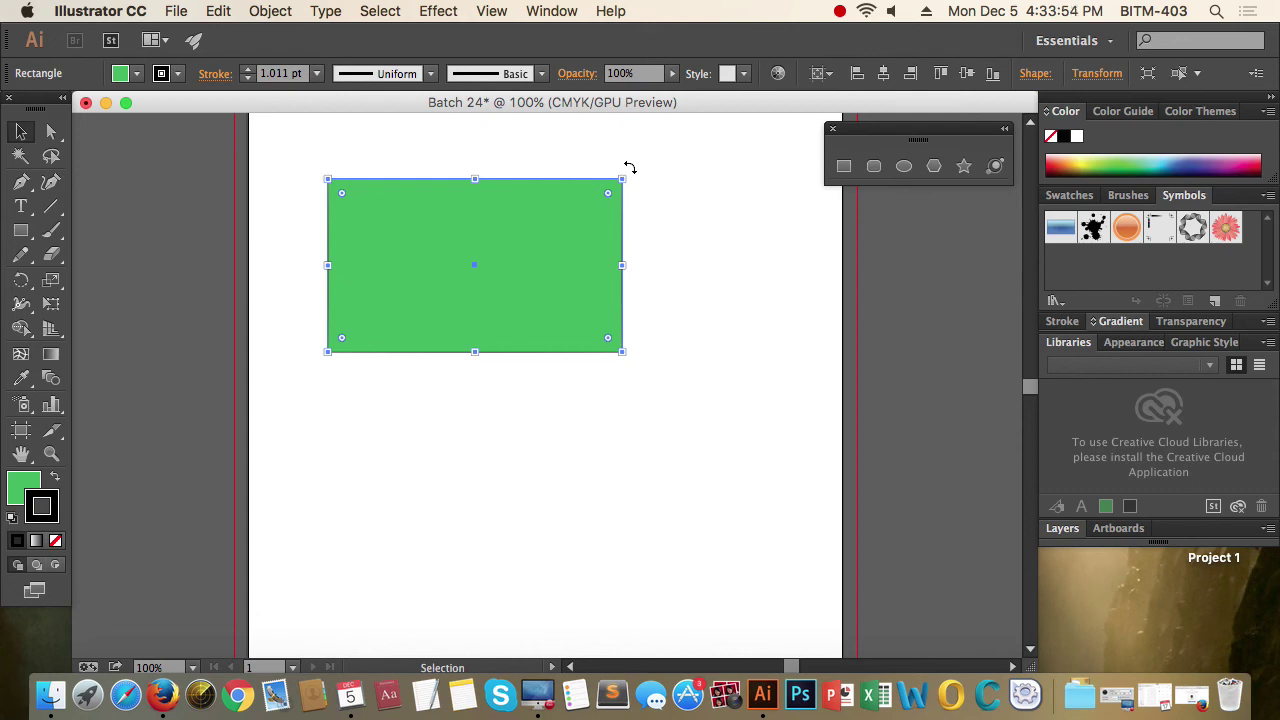
# Rotate the green rectangle clockwise and back to level, then round its corners into a pill shape
pyautogui.moveTo(629, 168)
pyautogui.mouseDown()
pyautogui.moveTo(663, 229)
pyautogui.moveTo(655, 311)
pyautogui.moveTo(678, 290)
pyautogui.mouseUp()
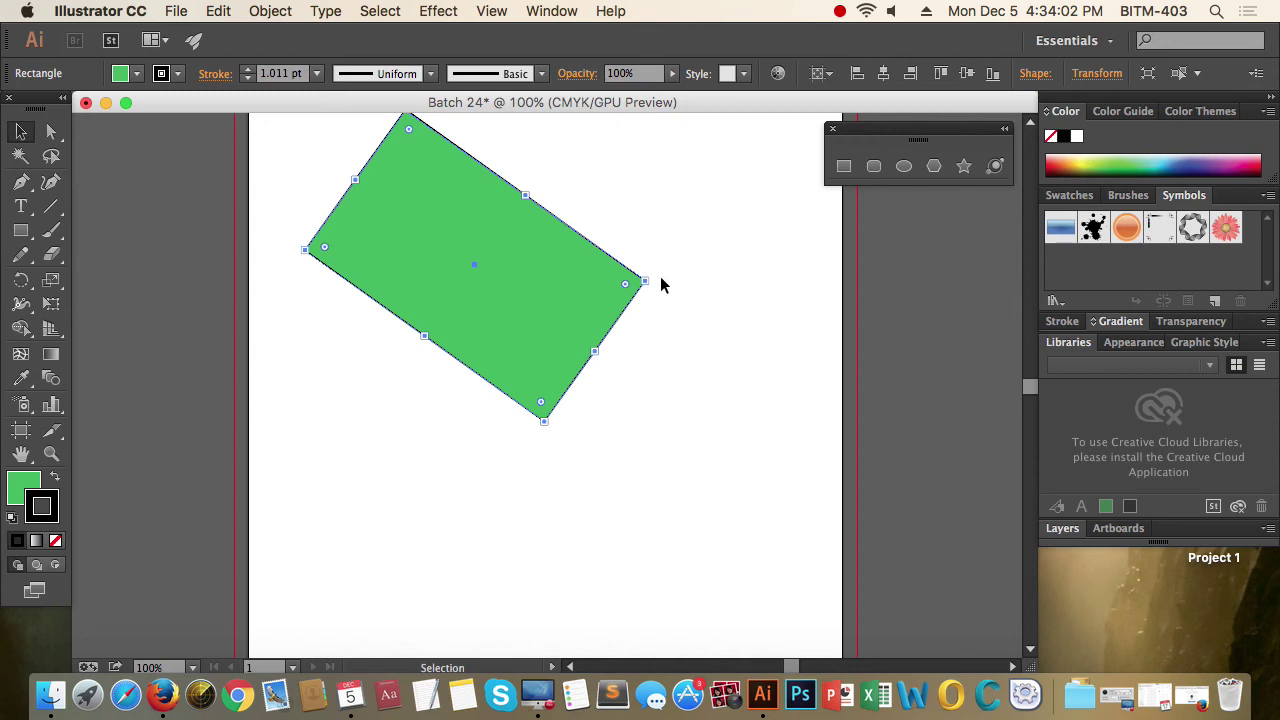
pyautogui.moveTo(658, 280)
pyautogui.mouseDown()
pyautogui.moveTo(637, 166)
pyautogui.moveTo(615, 214)
pyautogui.mouseUp()
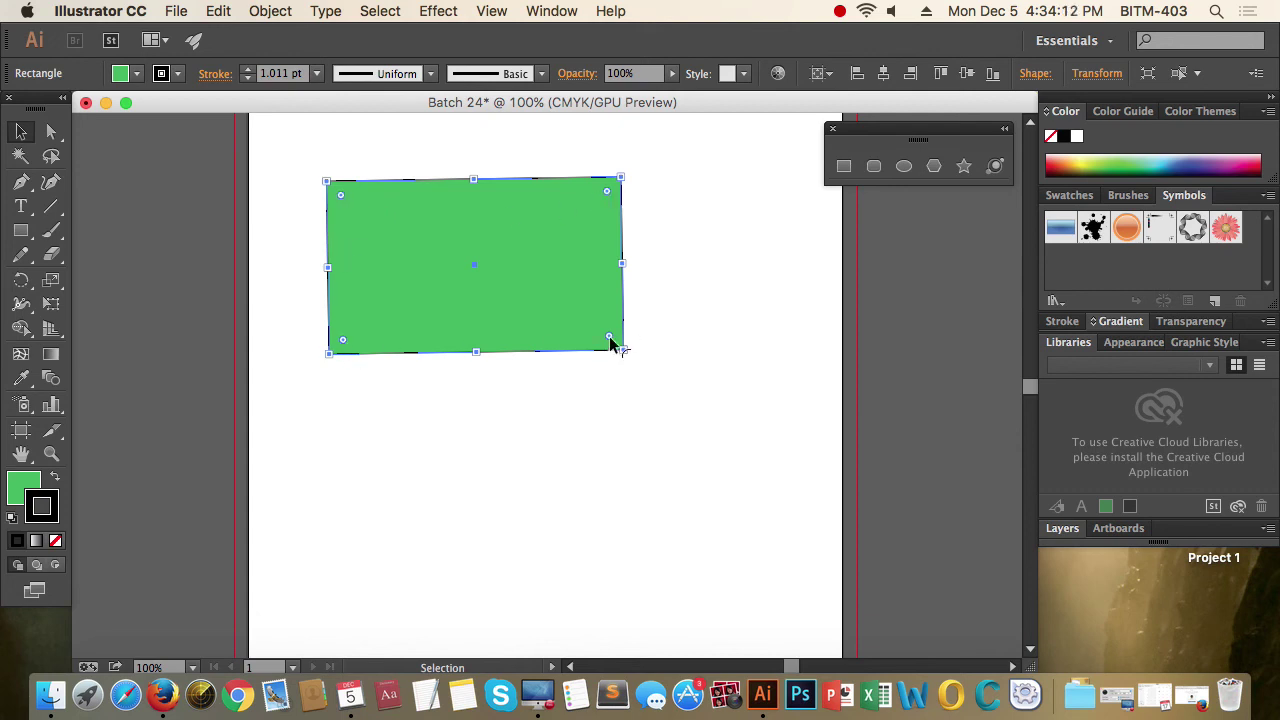
pyautogui.moveTo(608, 336); pyautogui.dragTo(575, 298)
# Undo the oversized rounding and set the green rectangle's corner radius to about 0.43 in
pyautogui.moveTo(567, 290); pyautogui.dragTo(541, 248)
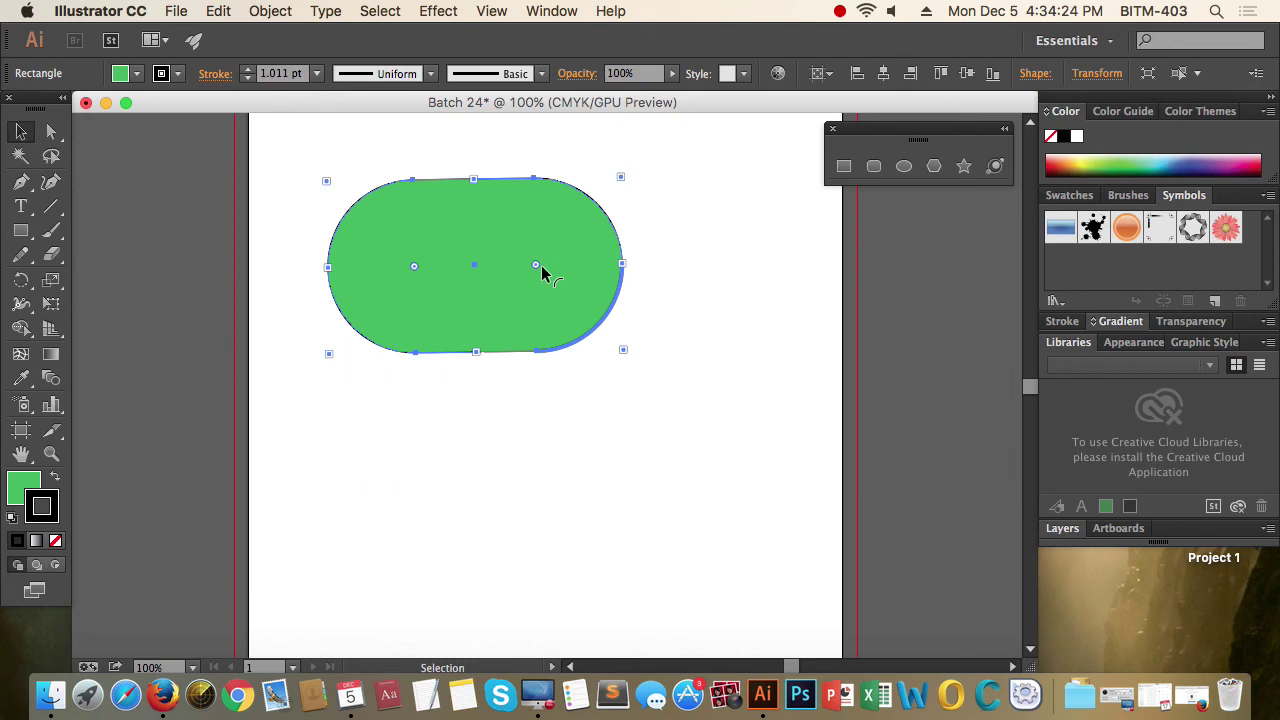
pyautogui.press('super+z')
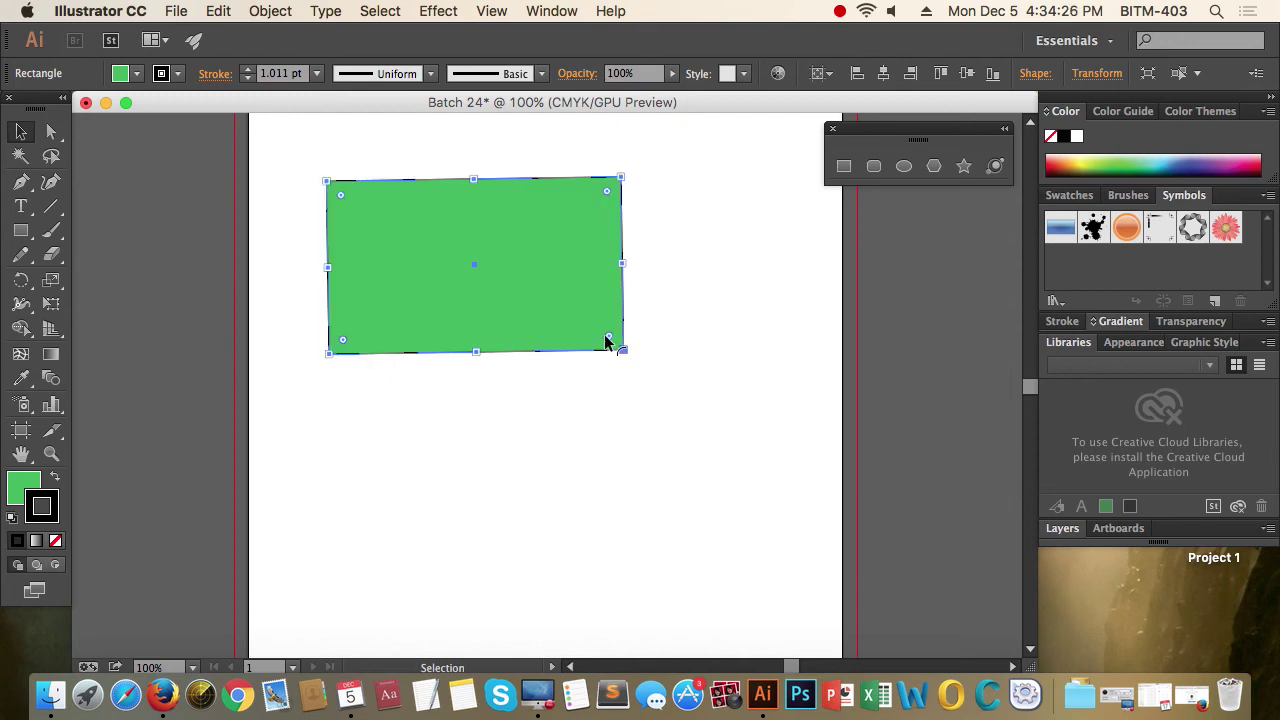
pyautogui.moveTo(608, 338)
pyautogui.mouseDown()
pyautogui.moveTo(561, 286)
pyautogui.moveTo(587, 314)
pyautogui.mouseUp()
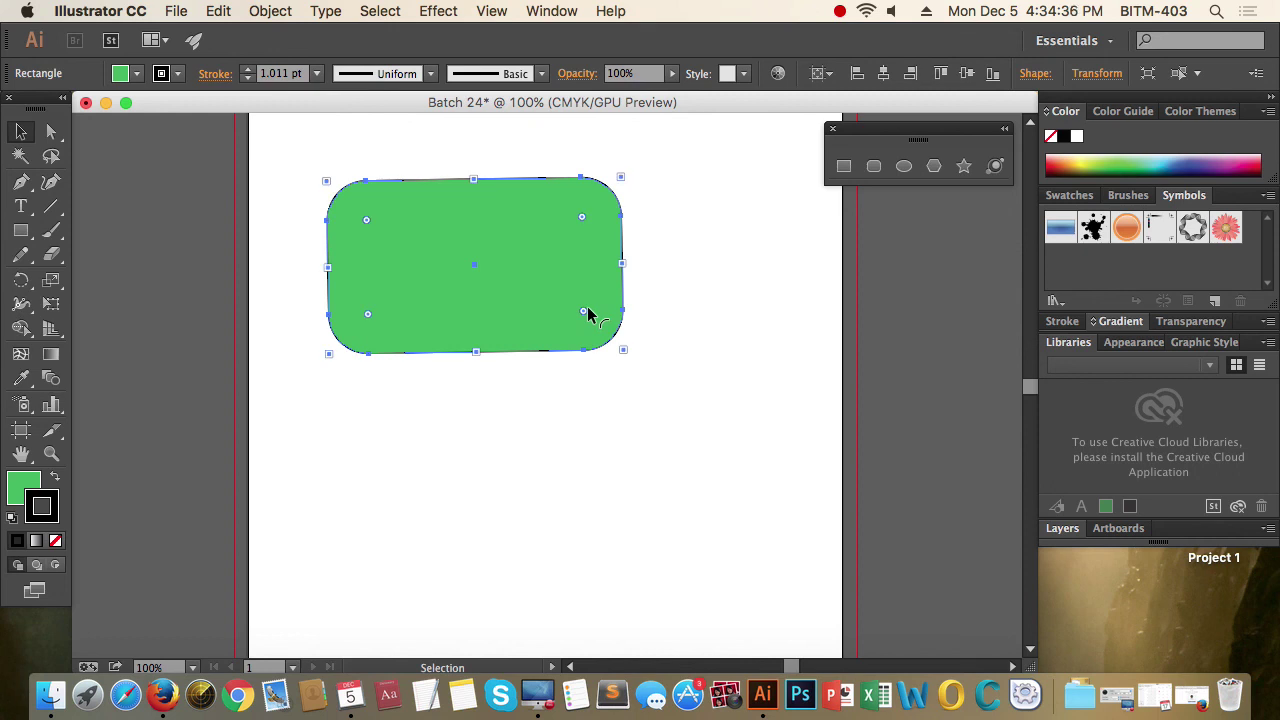
pyautogui.moveTo(587, 310); pyautogui.dragTo(595, 321)
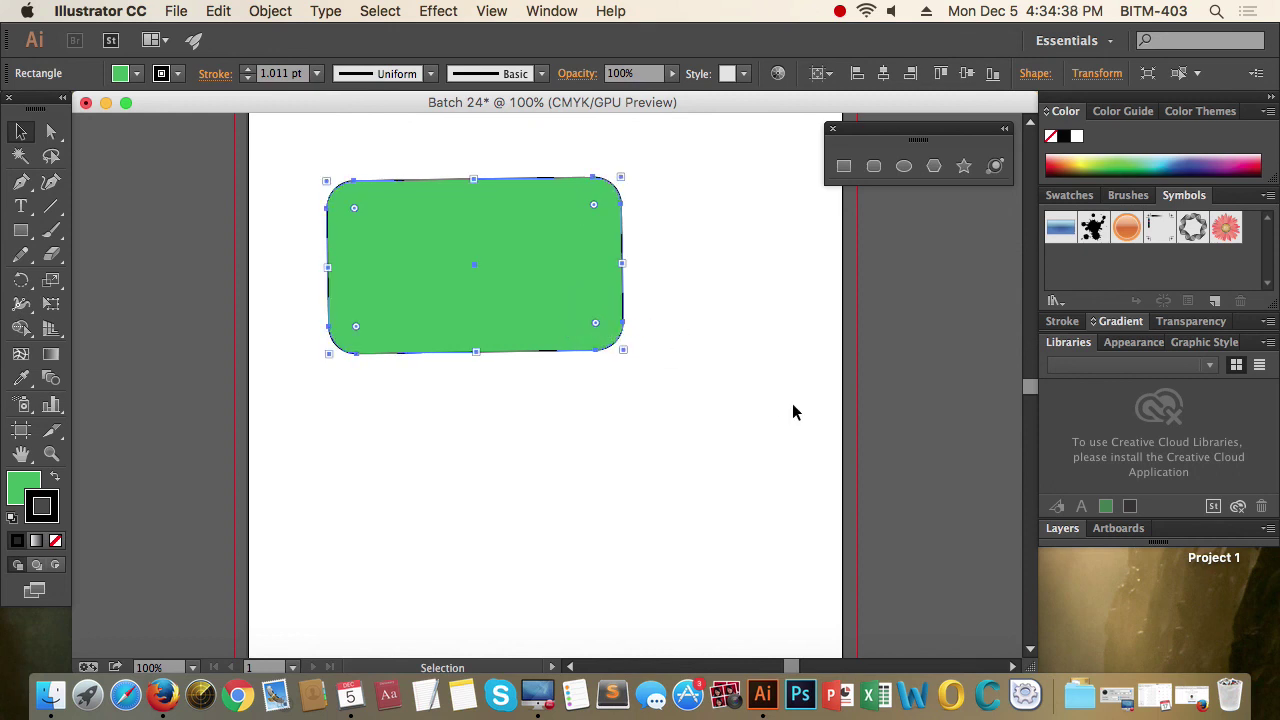
pyautogui.click(753, 410)
pyautogui.click(560, 297)
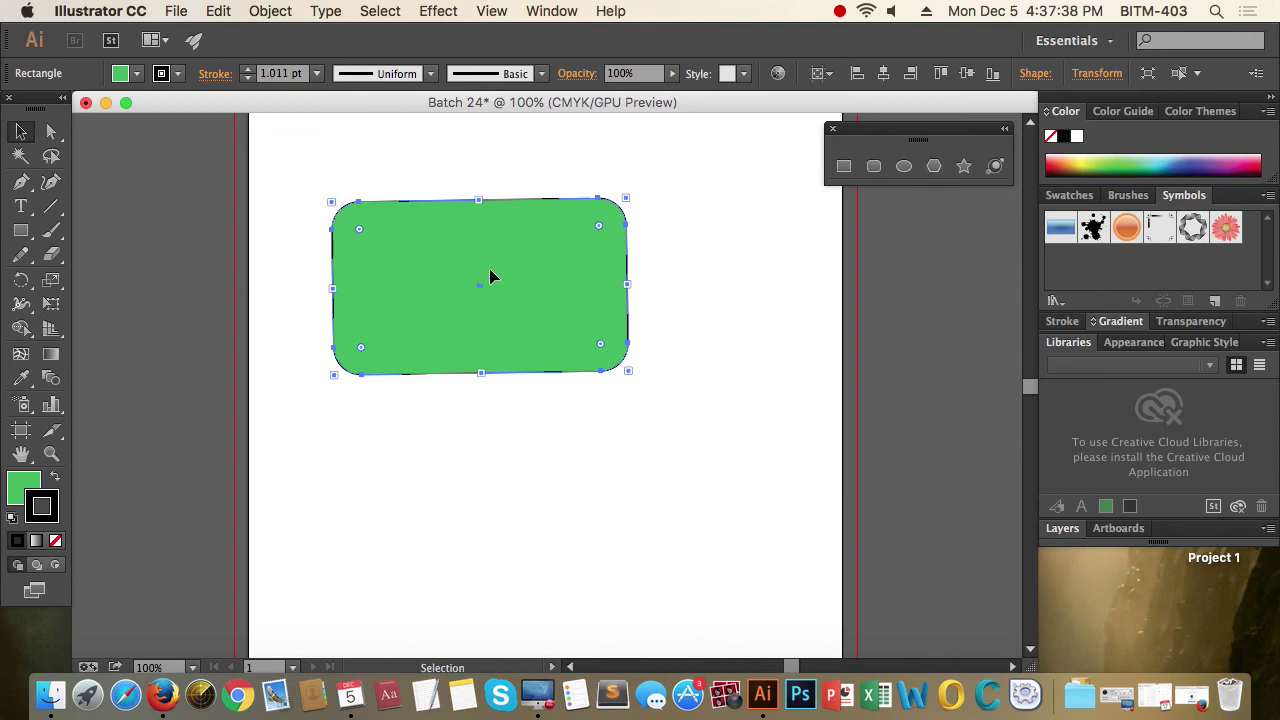
pyautogui.click(55, 540)
pyautogui.click(647, 458)
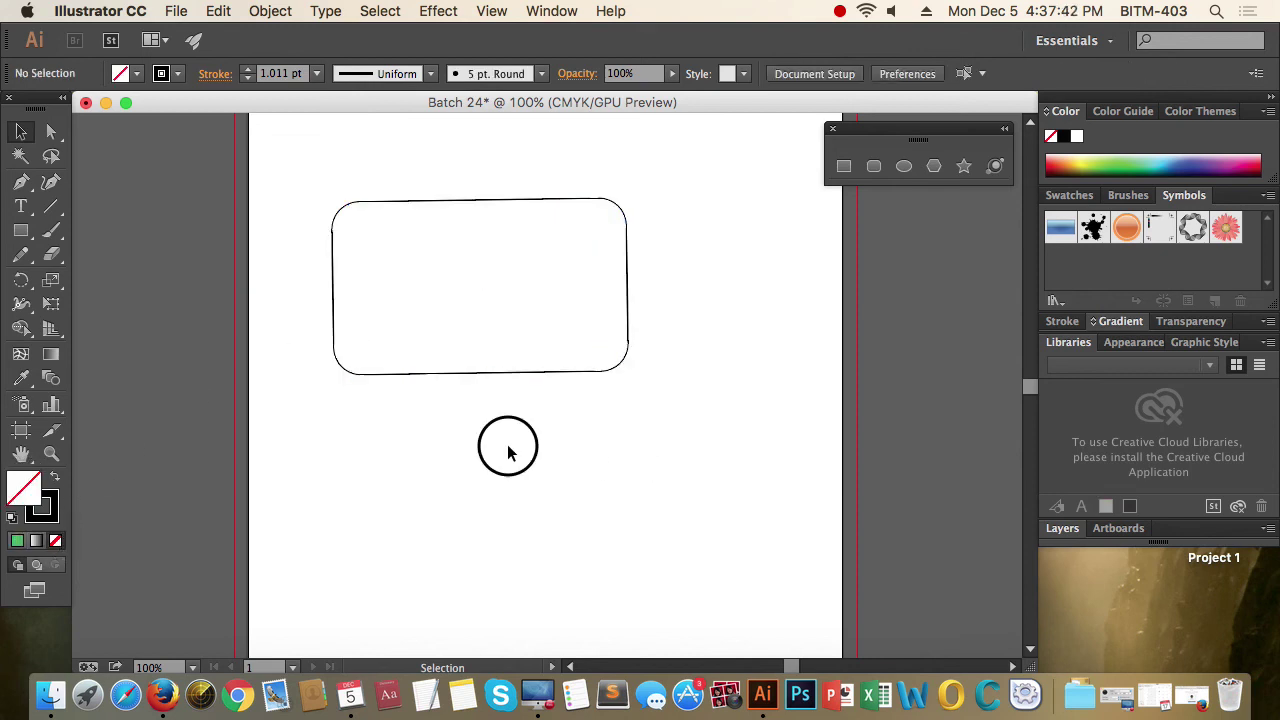
pyautogui.moveTo(478, 458); pyautogui.dragTo(600, 280)
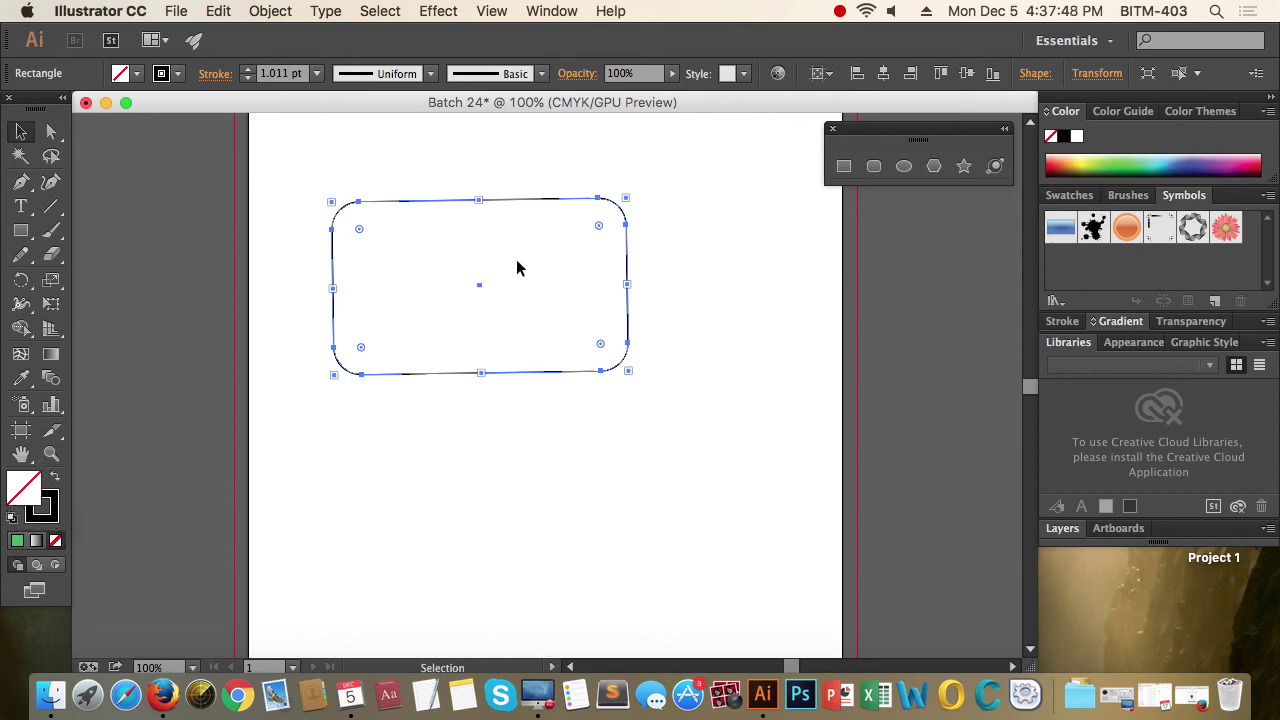
pyautogui.click(517, 312)
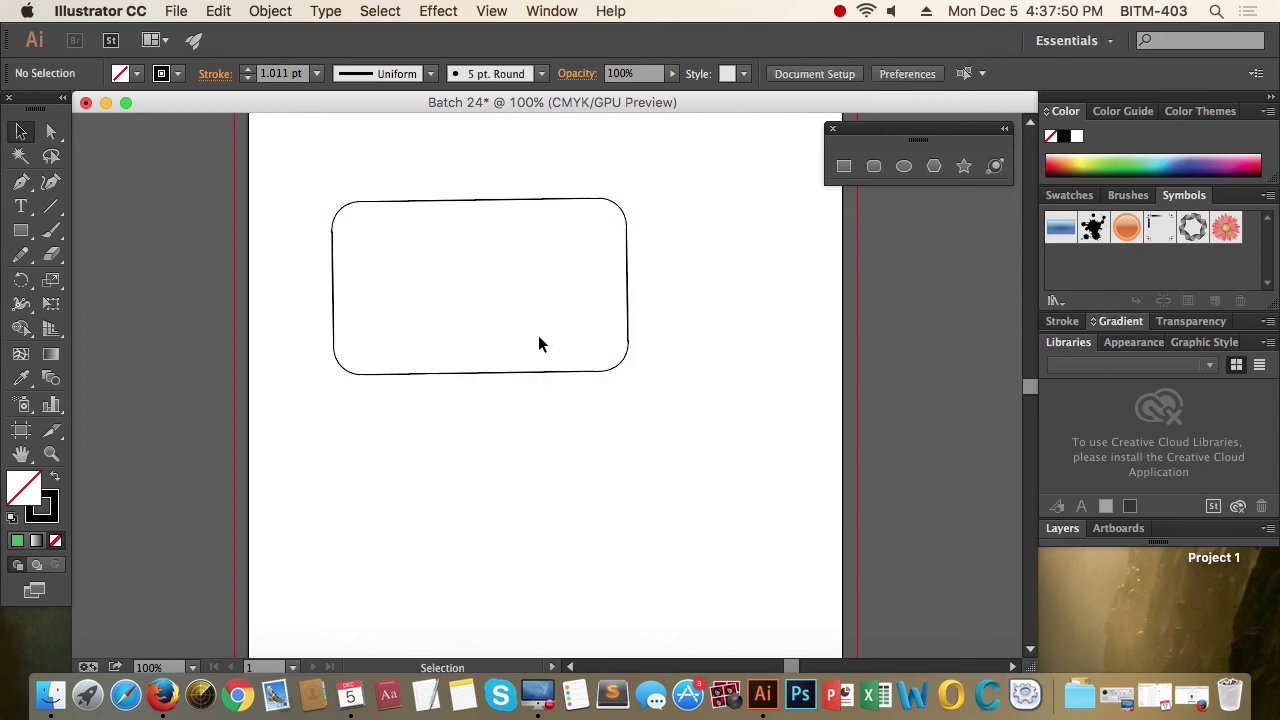
pyautogui.moveTo(538, 343); pyautogui.dragTo(590, 378)
pyautogui.click(552, 318)
pyautogui.moveTo(590, 339); pyautogui.dragTo(575, 378)
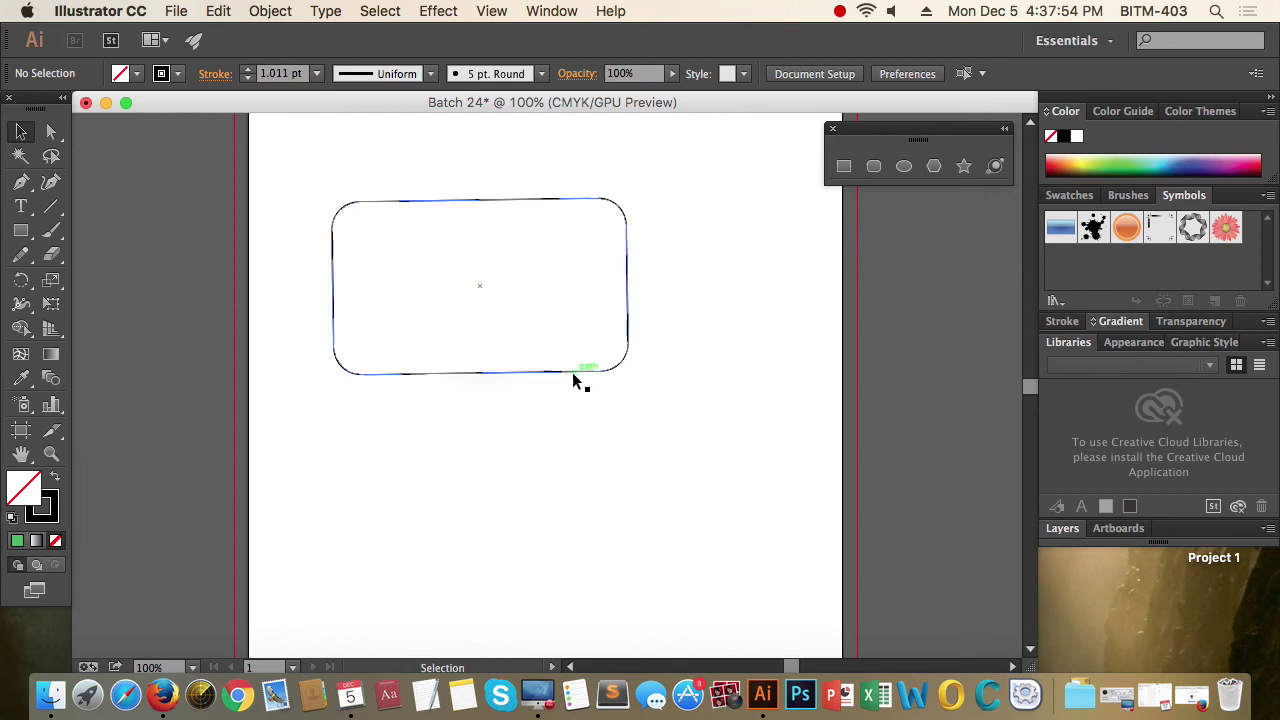
pyautogui.click(529, 414)
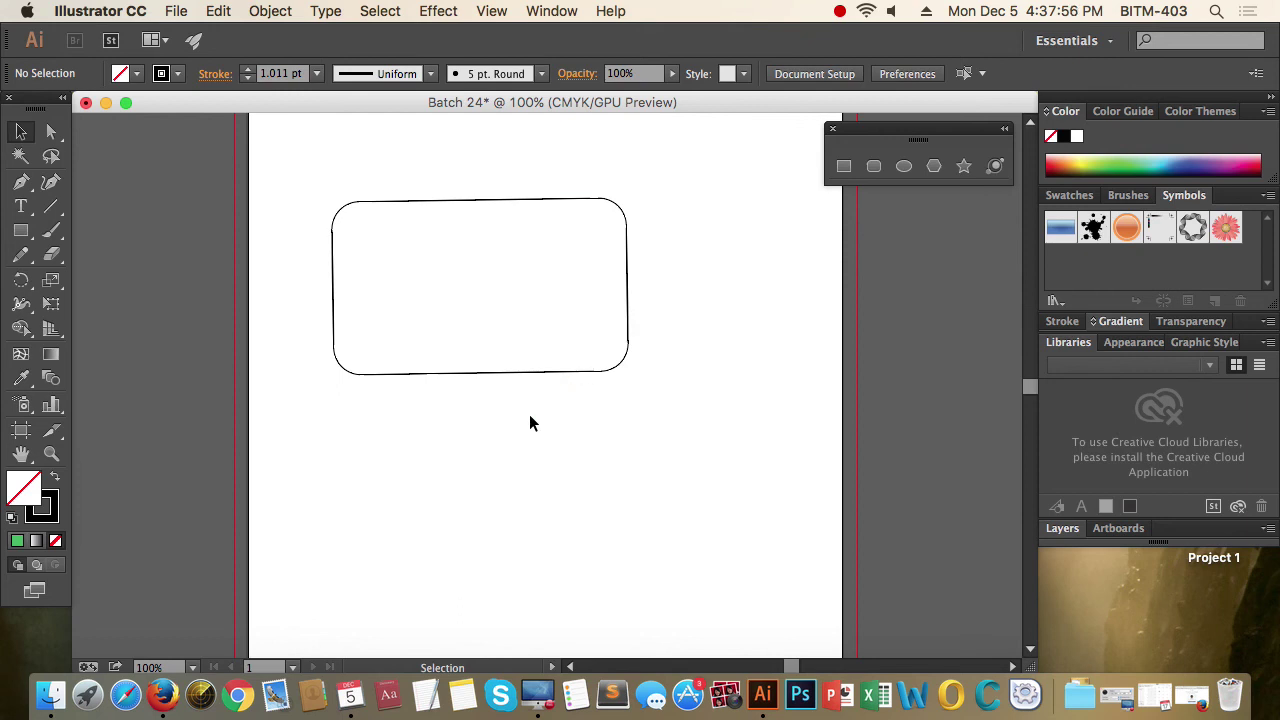
pyautogui.moveTo(469, 422); pyautogui.dragTo(512, 385)
pyautogui.moveTo(526, 443); pyautogui.dragTo(597, 360)
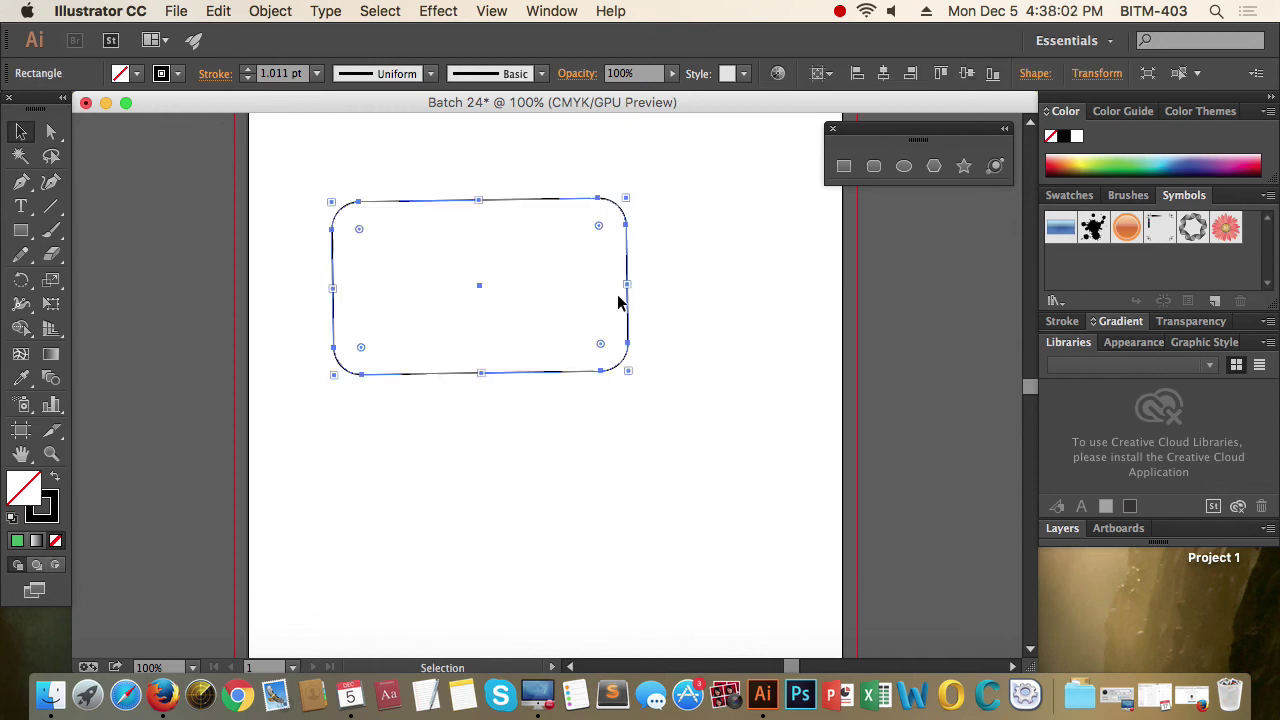
pyautogui.moveTo(526, 434); pyautogui.dragTo(580, 354)
pyautogui.moveTo(694, 380); pyautogui.dragTo(580, 291)
pyautogui.moveTo(526, 146); pyautogui.dragTo(590, 238)
pyautogui.click(655, 243)
pyautogui.click(652, 205)
pyautogui.moveTo(659, 190); pyautogui.dragTo(606, 234)
pyautogui.click(662, 244)
pyautogui.click(560, 207)
pyautogui.click(632, 233)
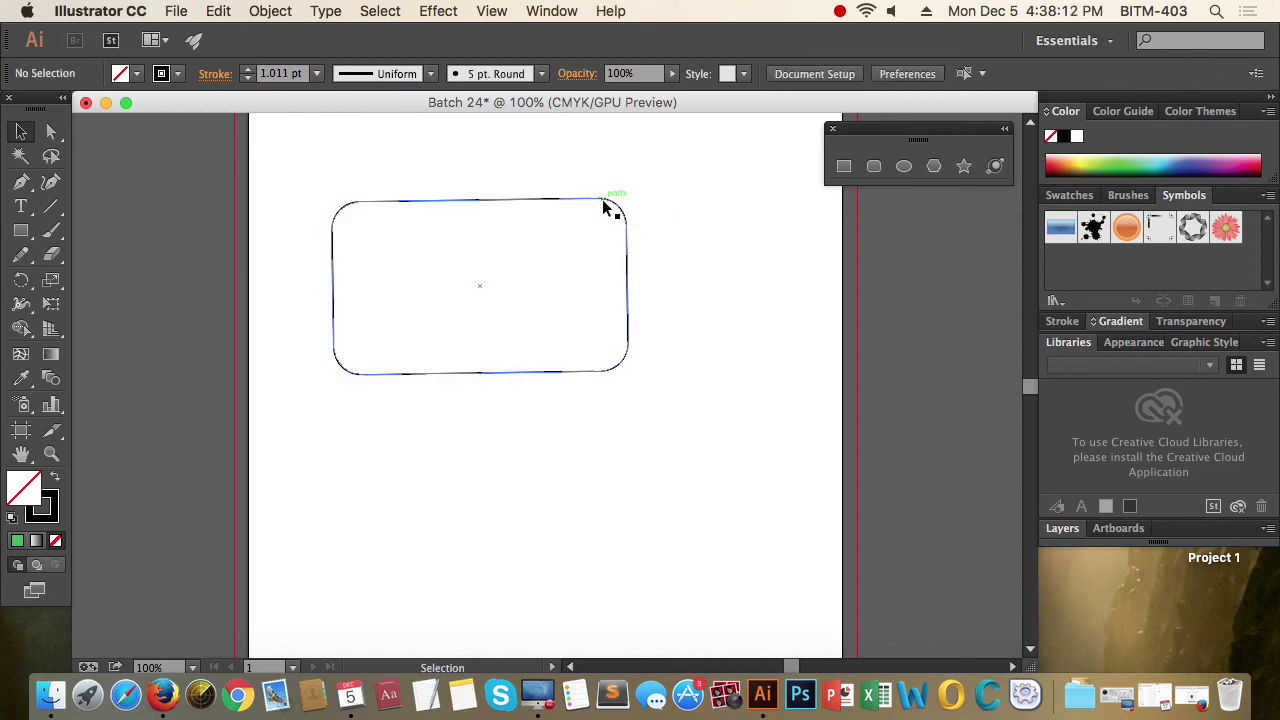
pyautogui.click(610, 201)
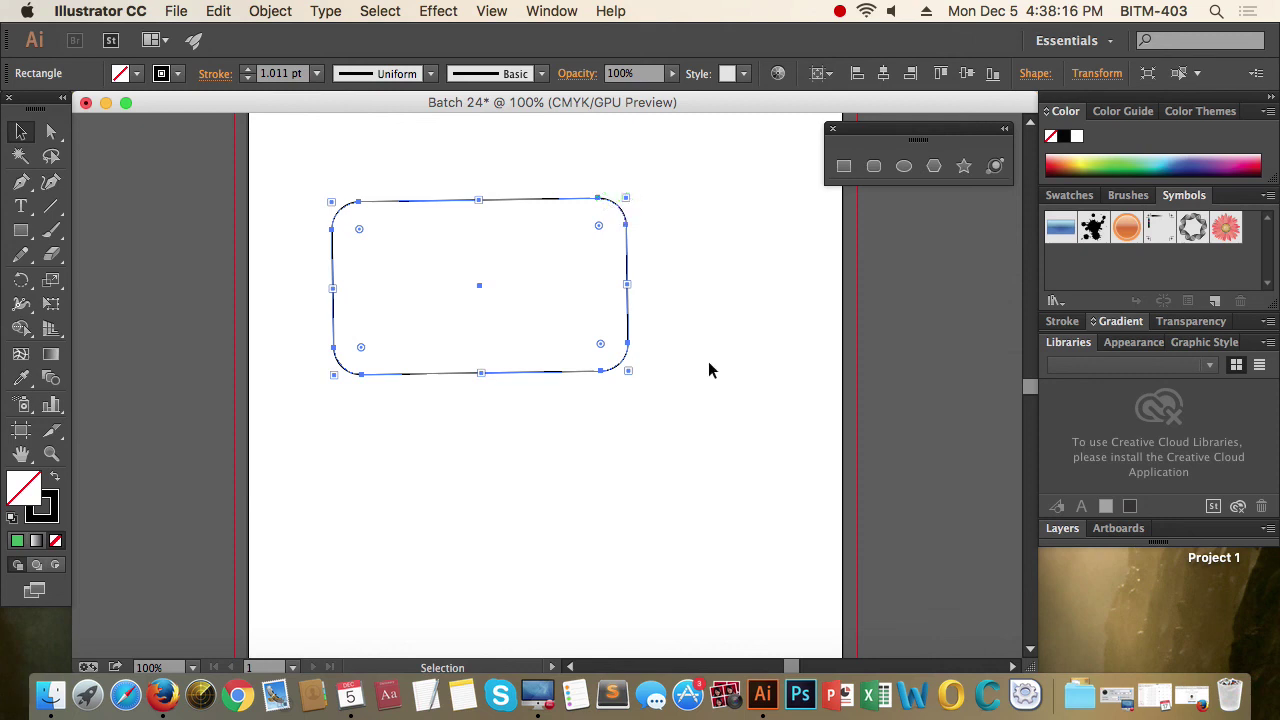
pyautogui.click(603, 399)
pyautogui.click(548, 373)
pyautogui.click(525, 425)
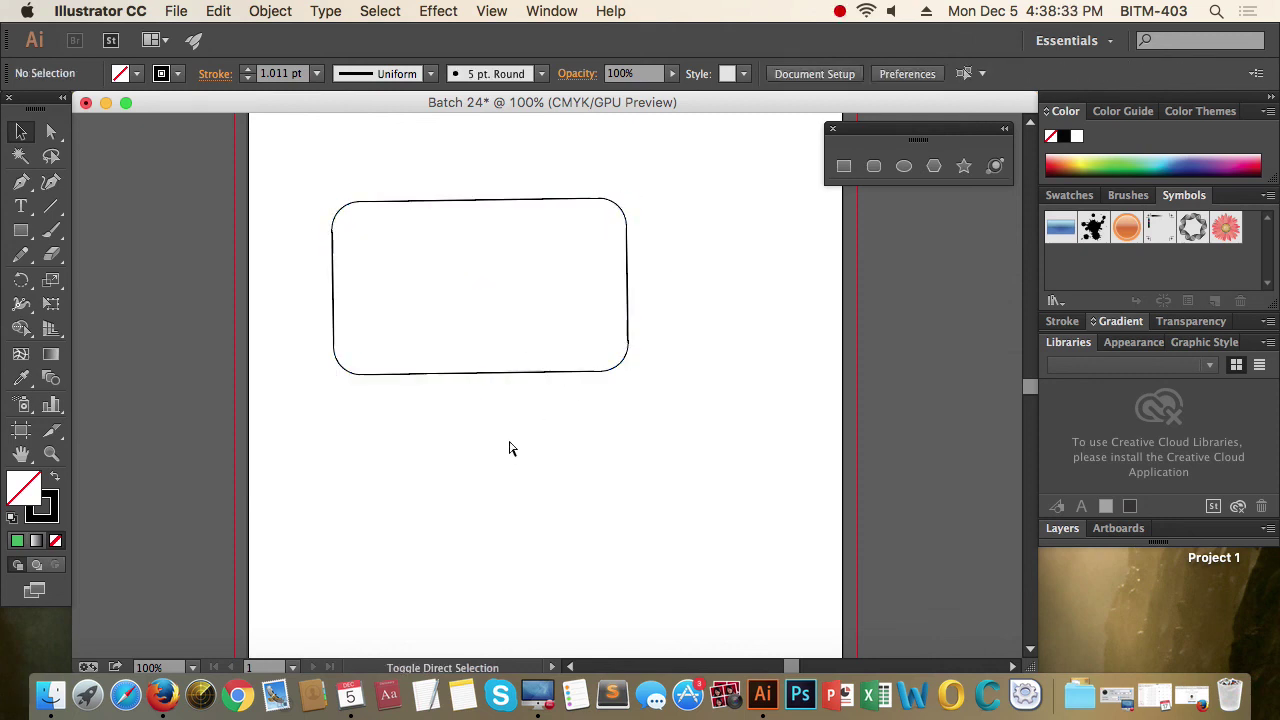
pyautogui.click(537, 354)
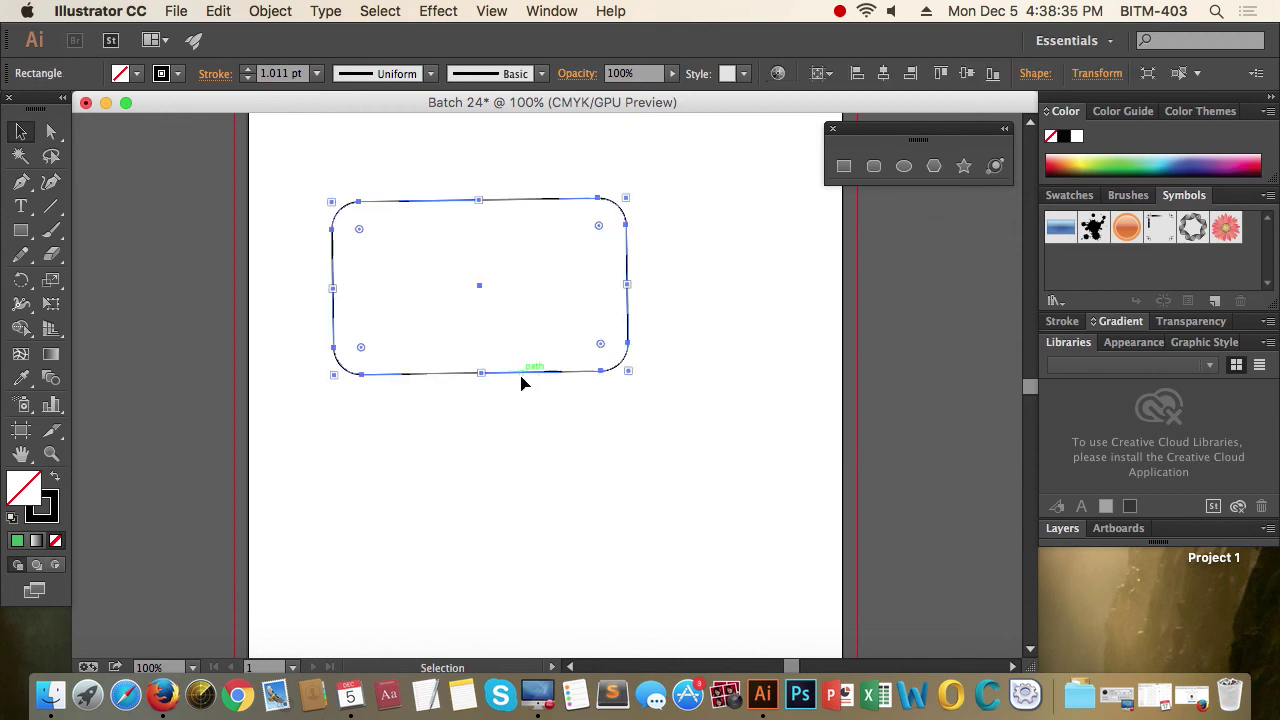
pyautogui.click(546, 398)
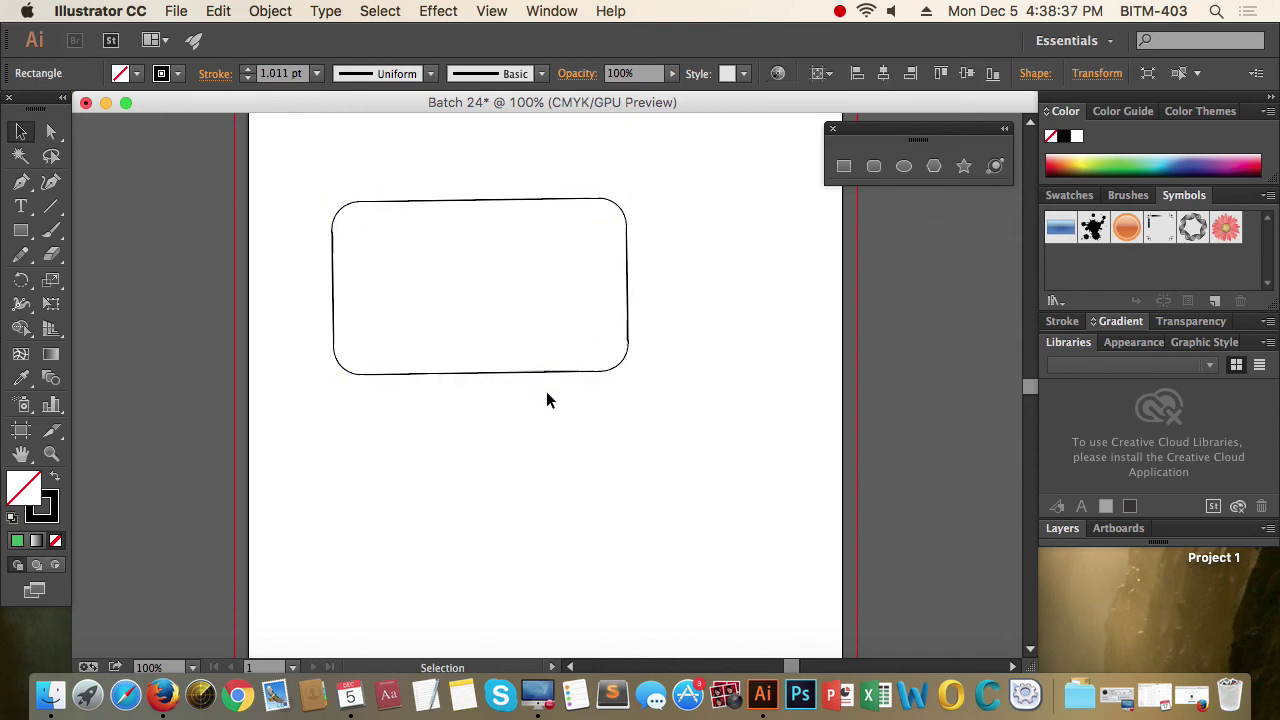
pyautogui.click(551, 373)
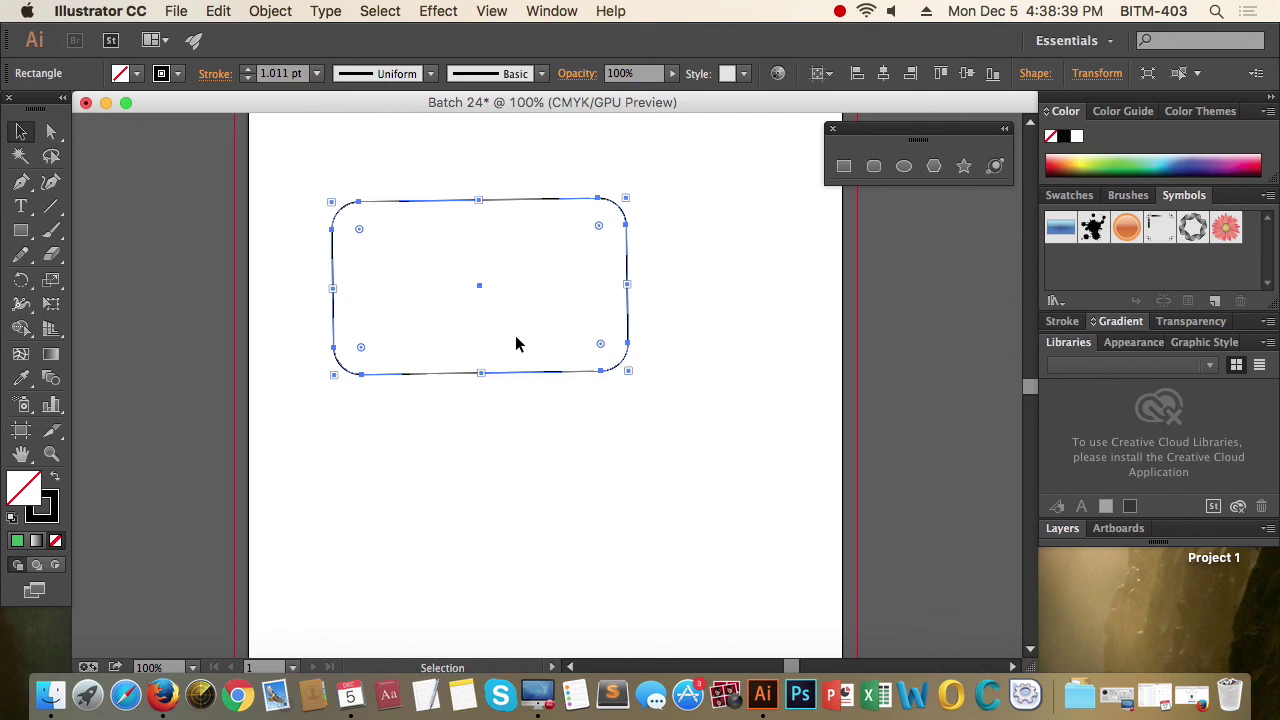
# Move the rounded rectangle down and to the right, then delete it
pyautogui.moveTo(508, 160); pyautogui.dragTo(557, 214)
pyautogui.click(548, 200)
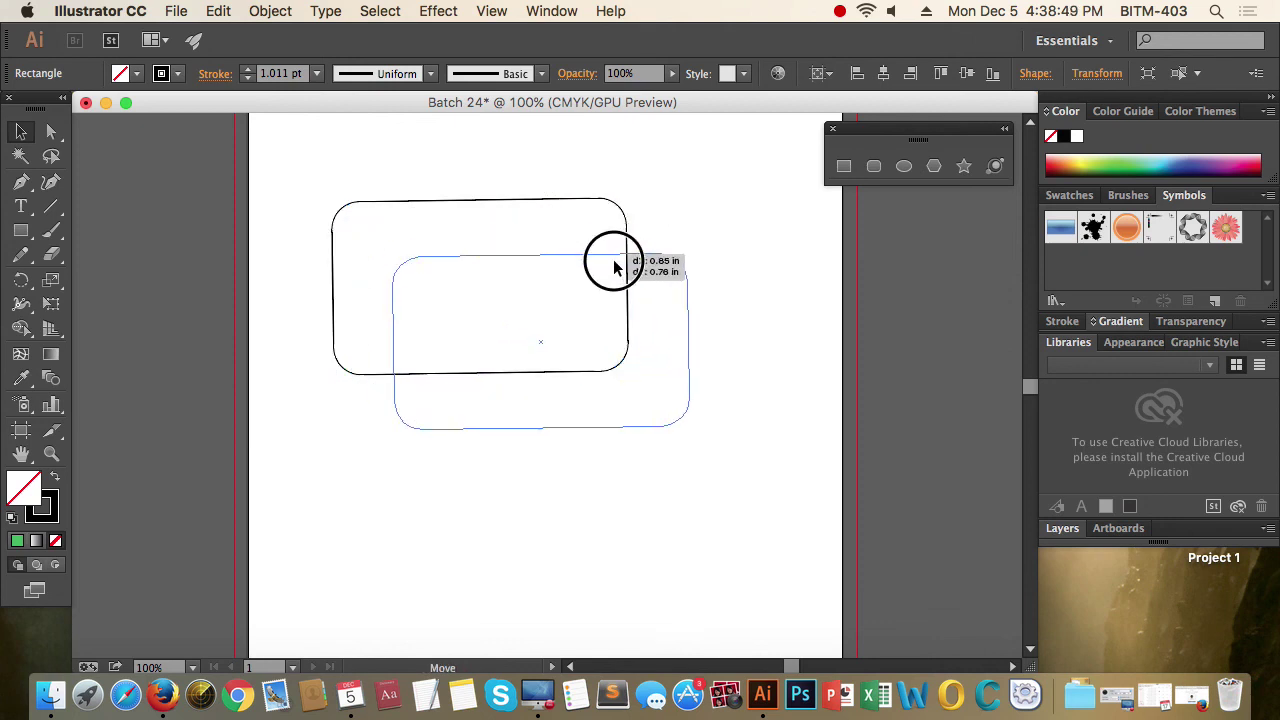
pyautogui.moveTo(548, 200); pyautogui.dragTo(632, 291)
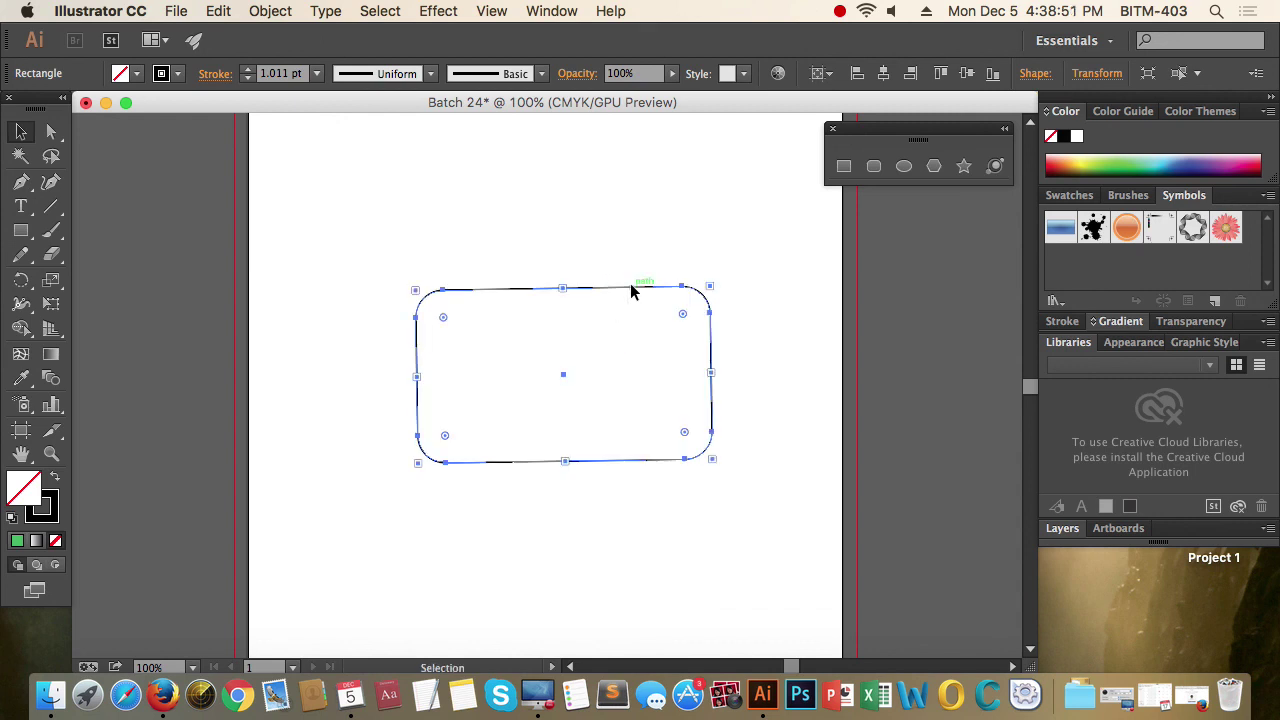
pyautogui.press('Delete')
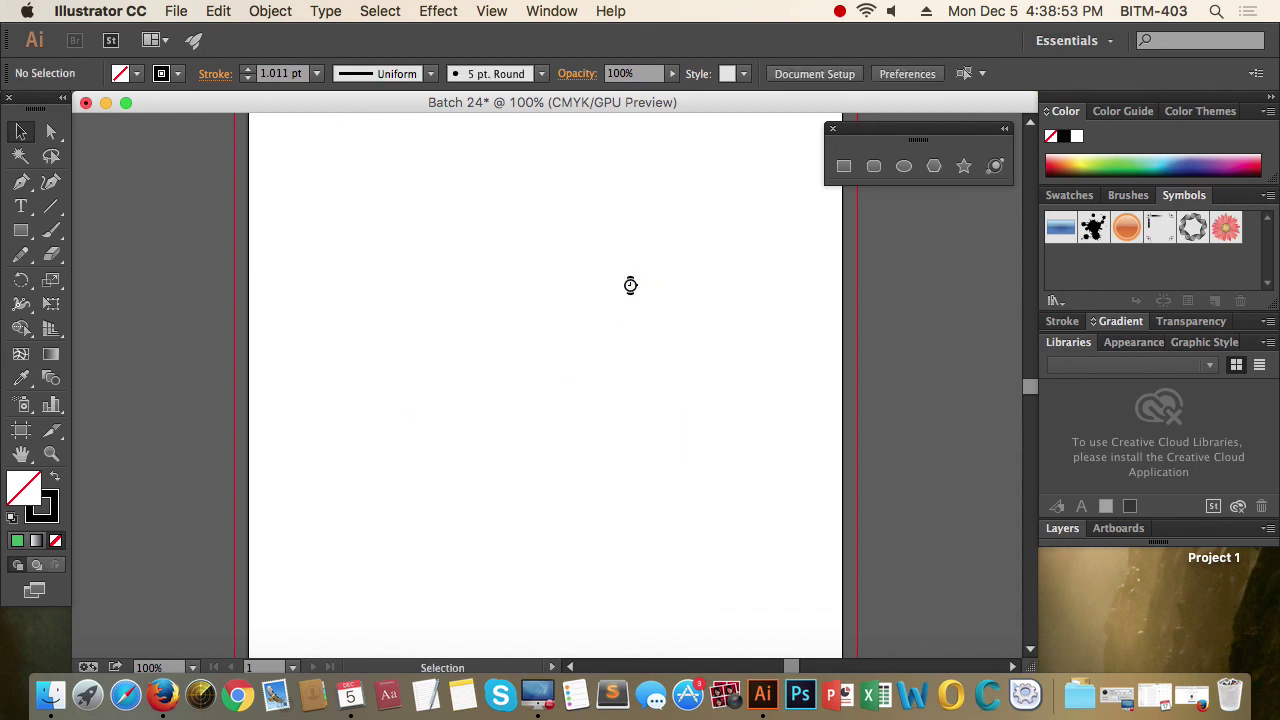
# Draw a new sharp-cornered rectangle and shift it up and to the left
pyautogui.click(21, 230)
pyautogui.moveTo(416, 246); pyautogui.dragTo(696, 426)
pyautogui.click(22, 132)
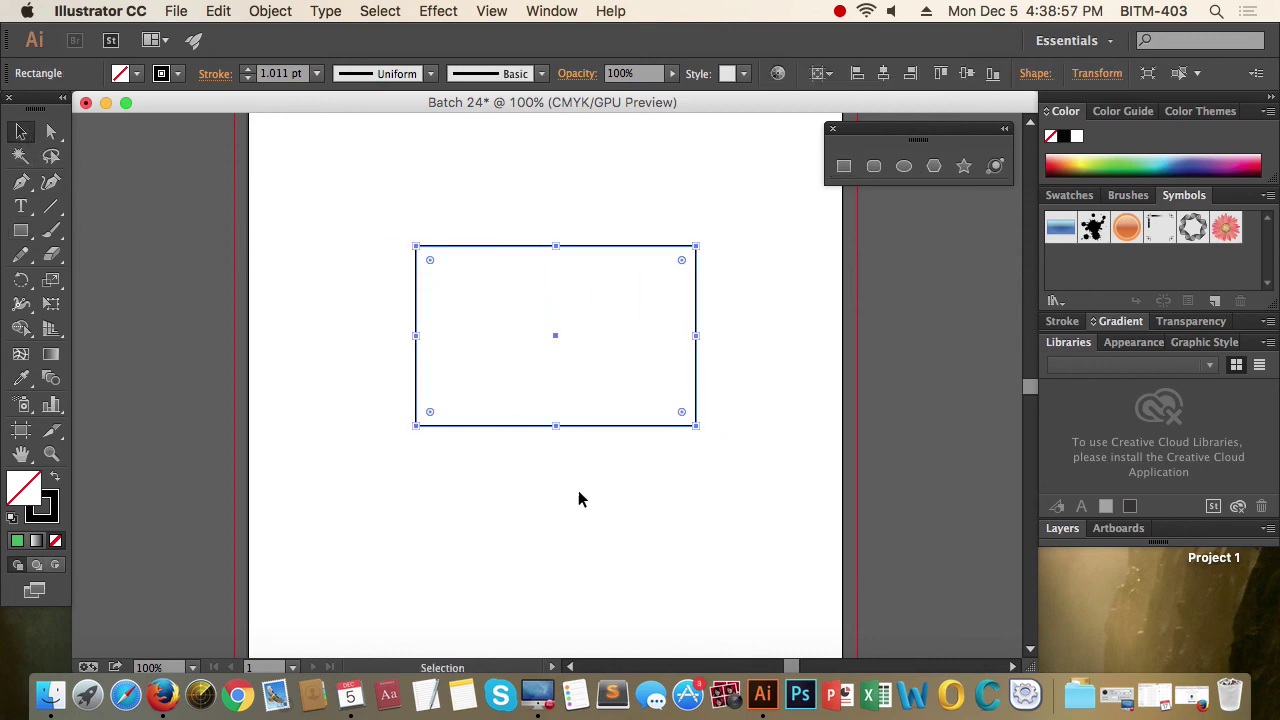
pyautogui.click(580, 488)
pyautogui.click(634, 425)
pyautogui.moveTo(612, 248); pyautogui.dragTo(558, 231)
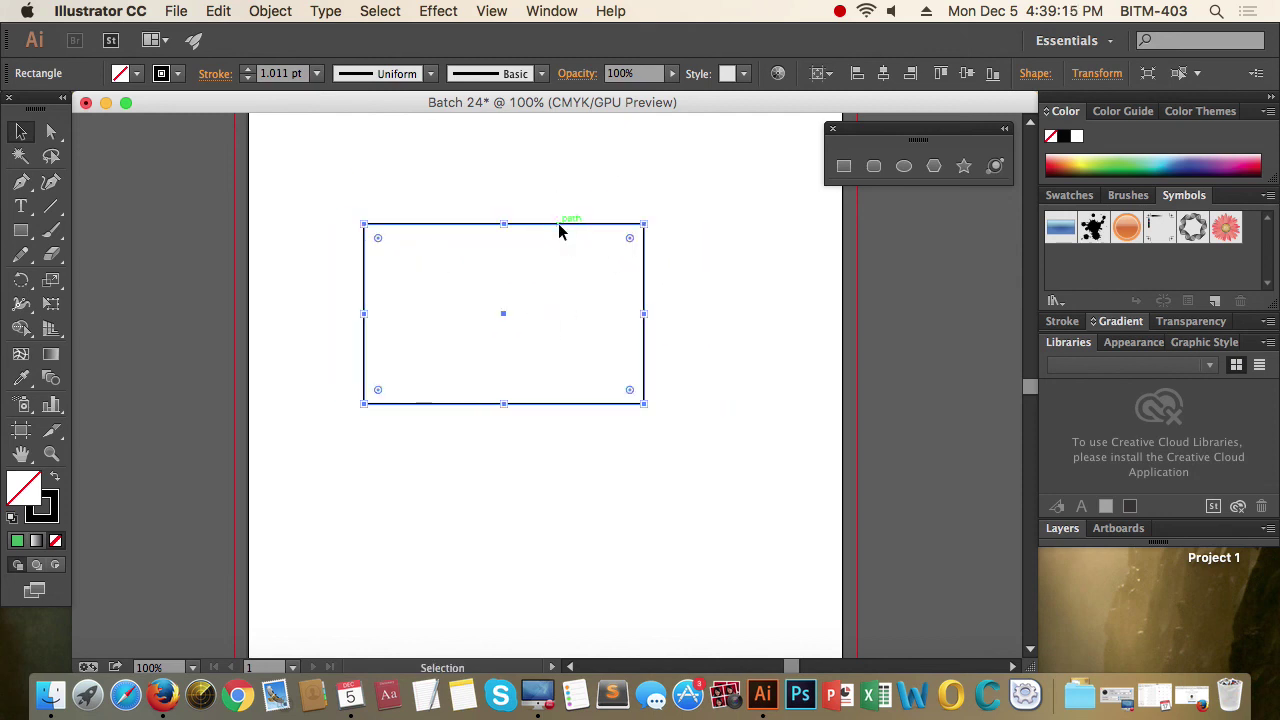
pyautogui.click(52, 133)
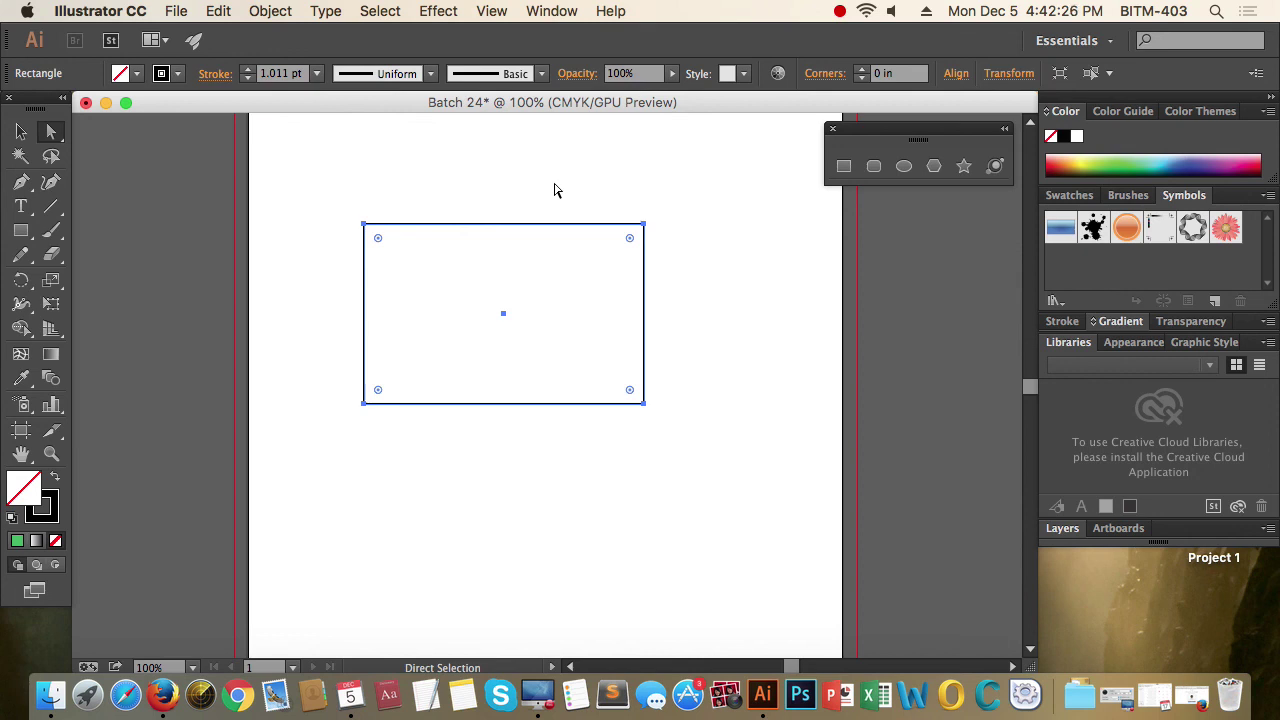
pyautogui.click(553, 187)
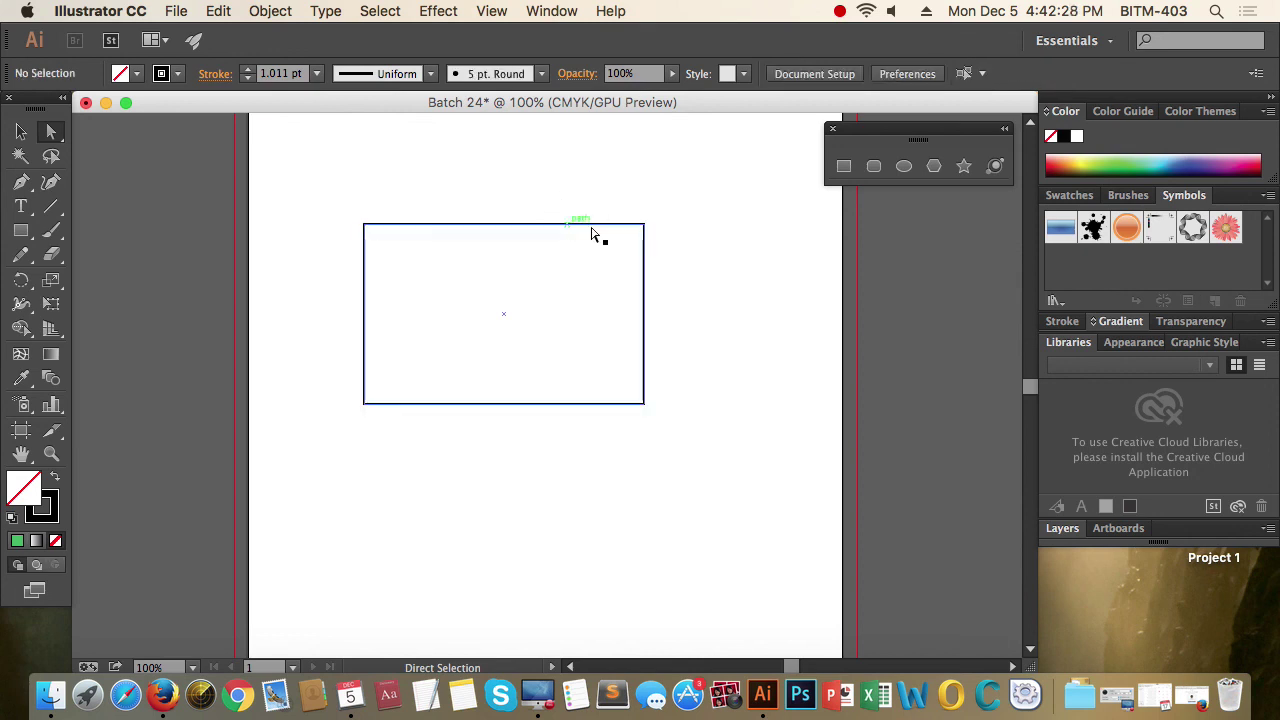
# Lower the rectangle's top edge slightly, then select its top-right corner point
pyautogui.moveTo(510, 190); pyautogui.dragTo(535, 248)
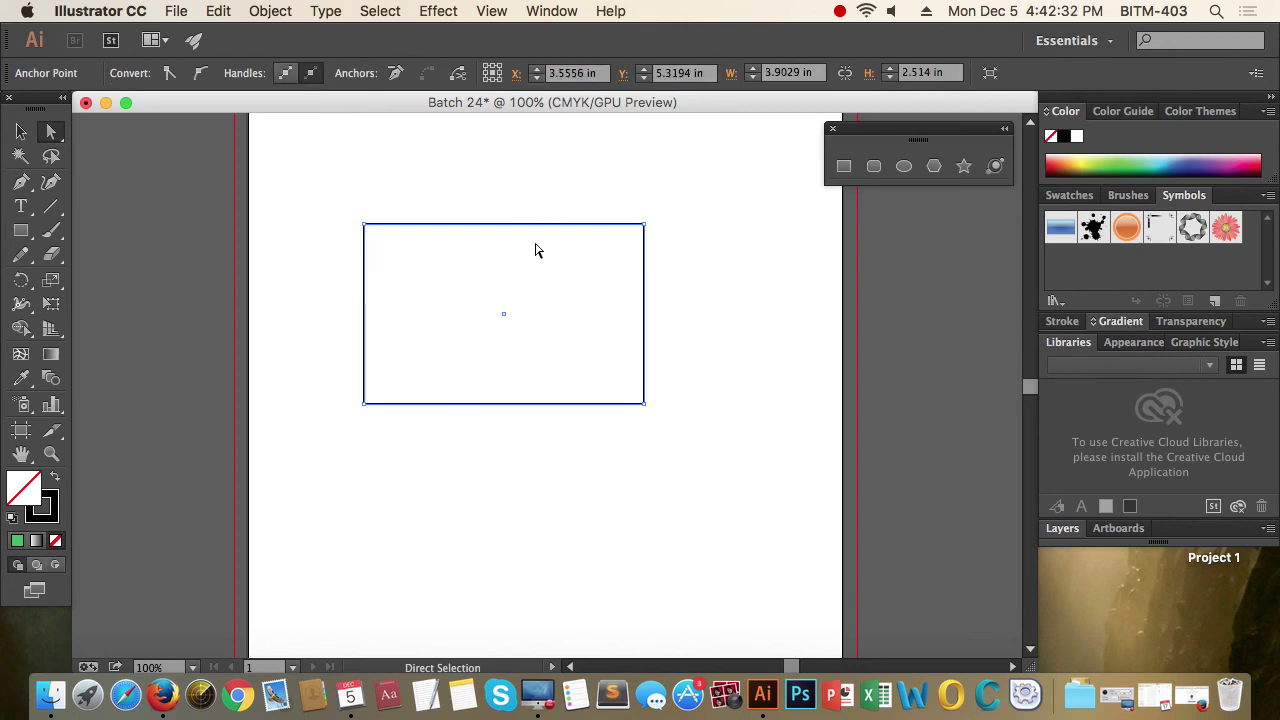
pyautogui.moveTo(454, 171); pyautogui.dragTo(515, 240)
pyautogui.moveTo(528, 229)
pyautogui.mouseDown()
pyautogui.moveTo(633, 169)
pyautogui.moveTo(500, 246)
pyautogui.moveTo(554, 237)
pyautogui.mouseUp()
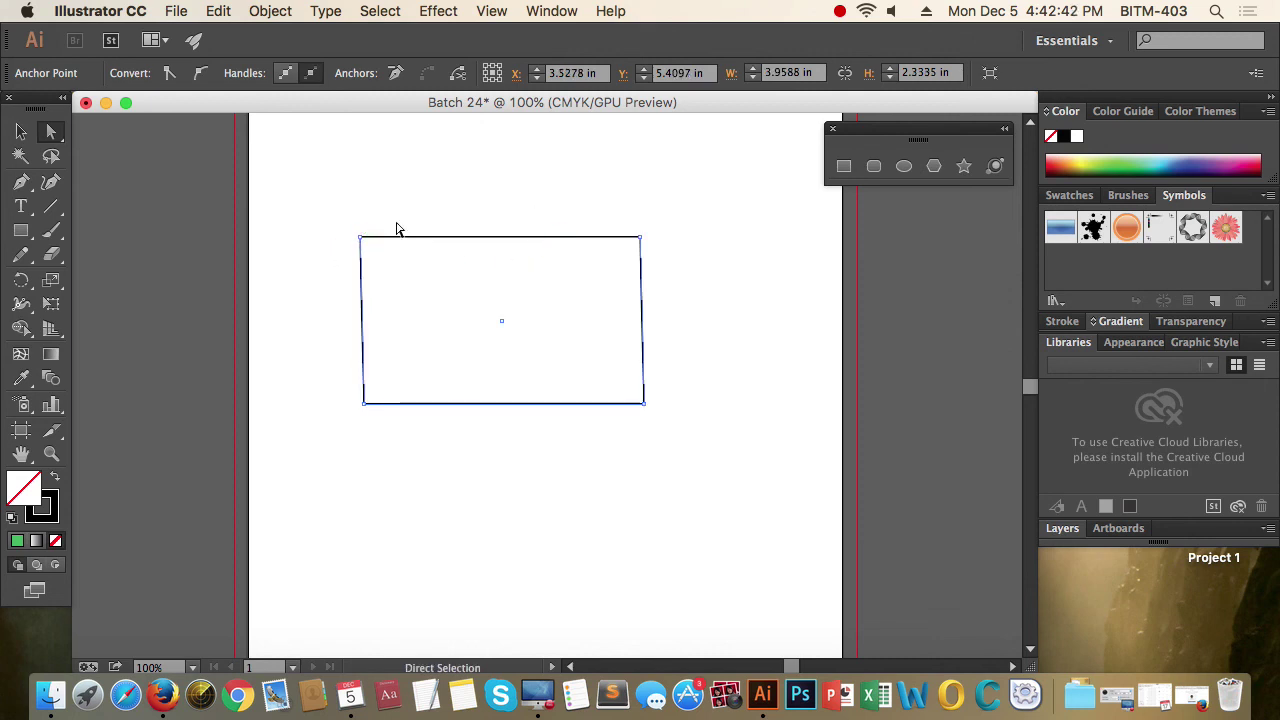
pyautogui.click(20, 131)
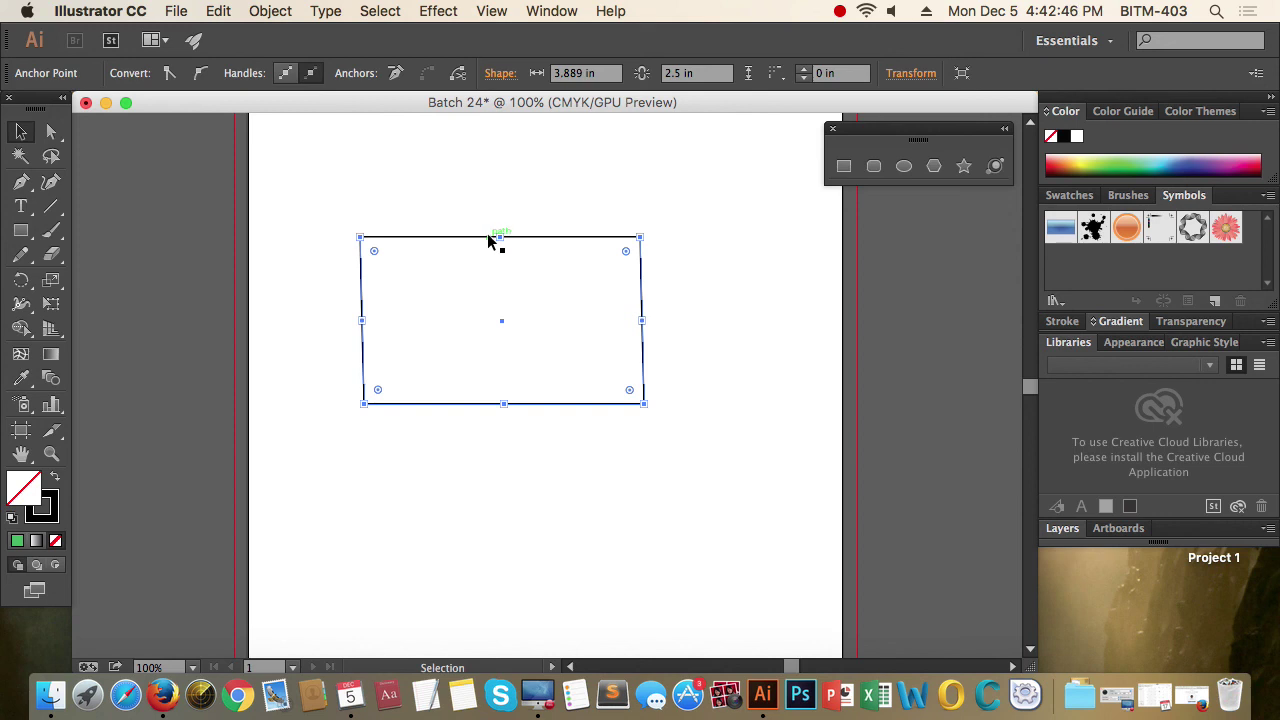
pyautogui.click(53, 131)
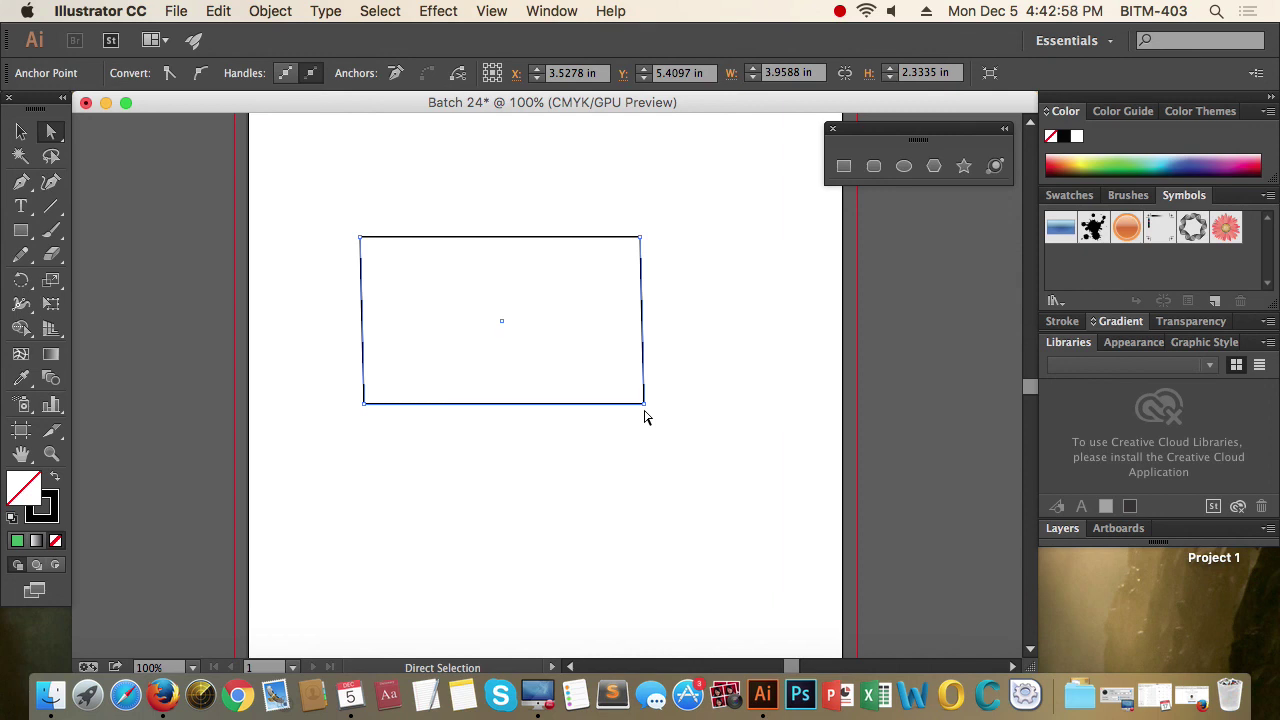
pyautogui.click(642, 241)
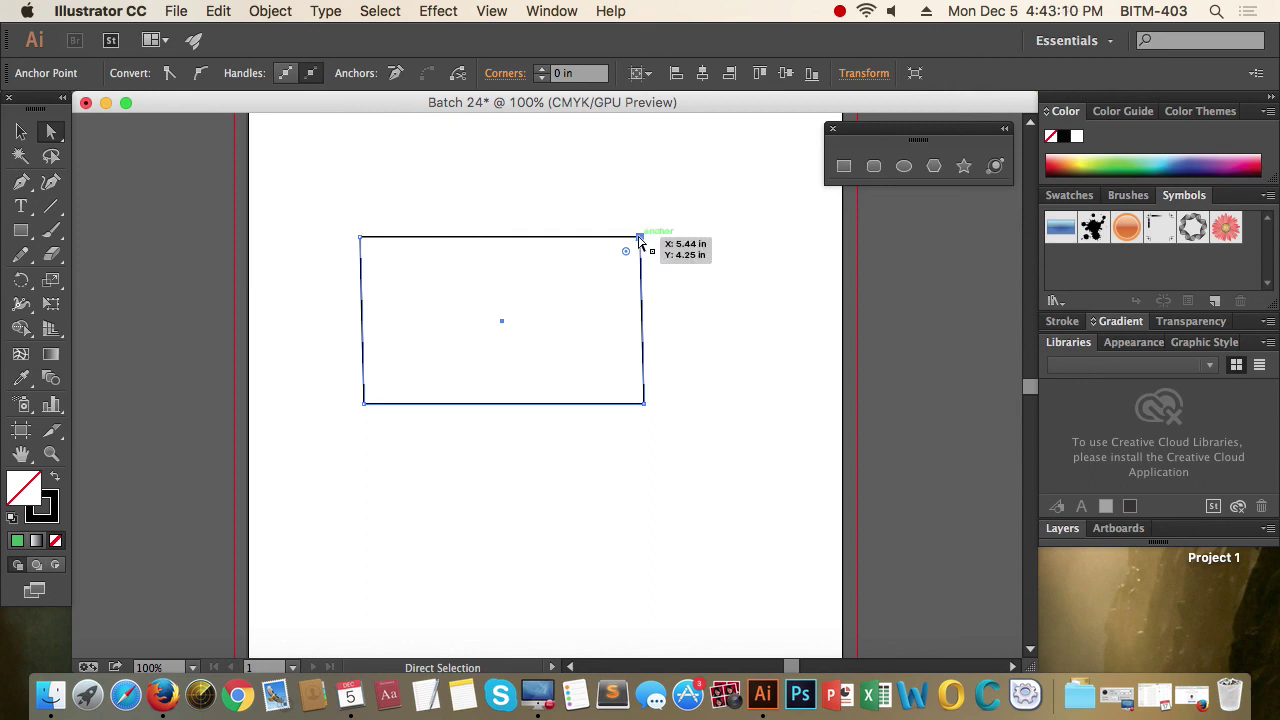
# Raise the top-right corner point and round the bottom-left corner to a 0.5 in radius
pyautogui.moveTo(640, 242)
pyautogui.mouseDown()
pyautogui.moveTo(700, 388)
pyautogui.moveTo(700, 265)
pyautogui.moveTo(586, 200)
pyautogui.moveTo(675, 175)
pyautogui.mouseUp()
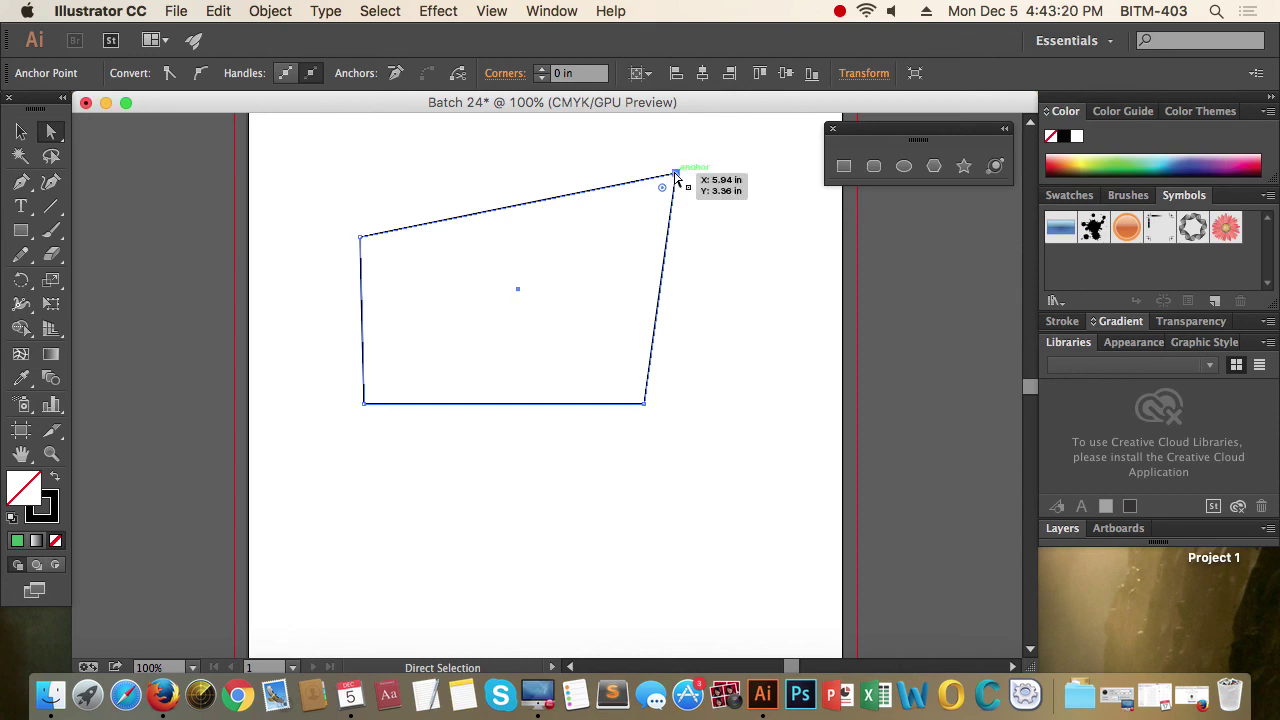
pyautogui.moveTo(675, 175)
pyautogui.mouseDown()
pyautogui.moveTo(609, 219)
pyautogui.moveTo(648, 214)
pyautogui.mouseUp()
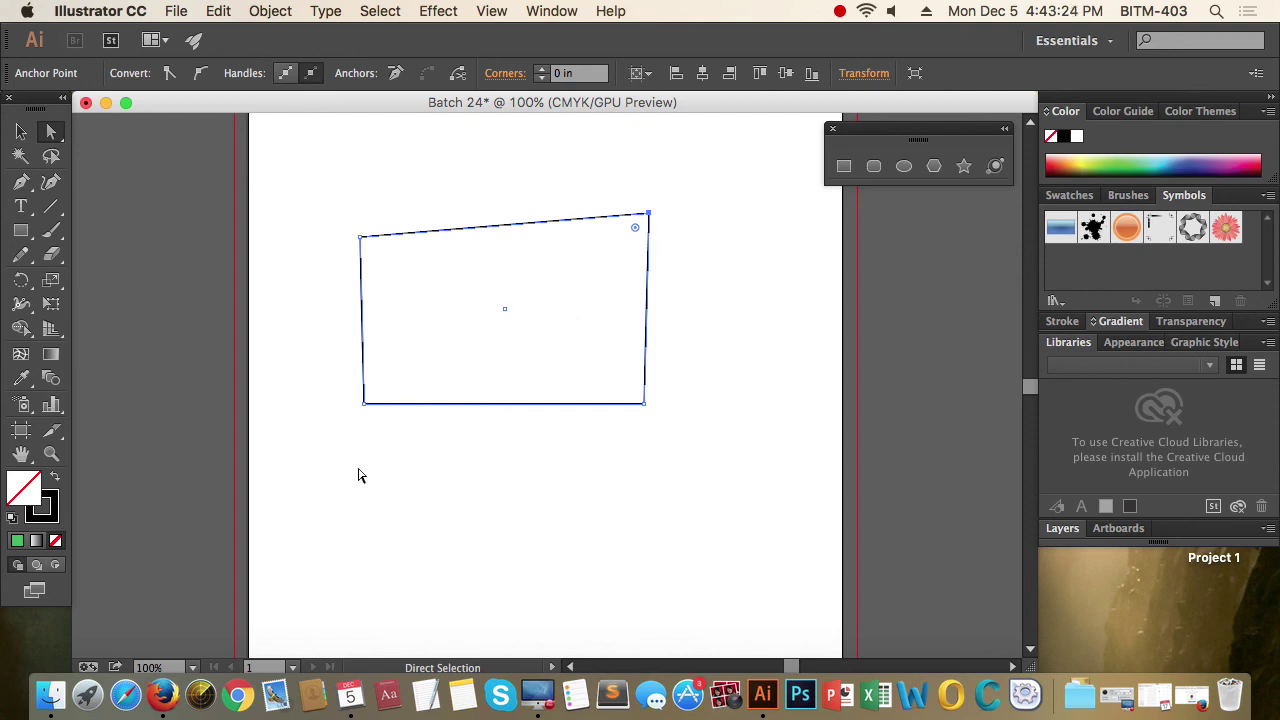
pyautogui.moveTo(328, 446); pyautogui.dragTo(411, 367)
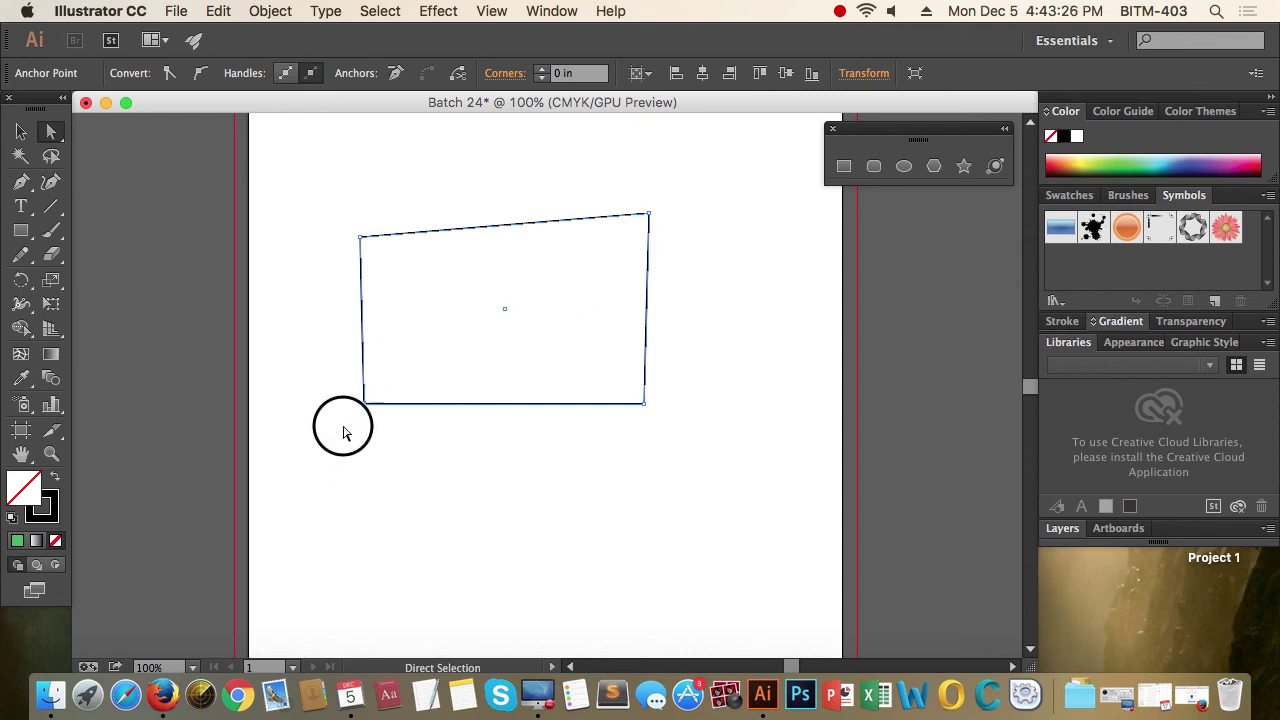
pyautogui.moveTo(344, 425); pyautogui.dragTo(381, 394)
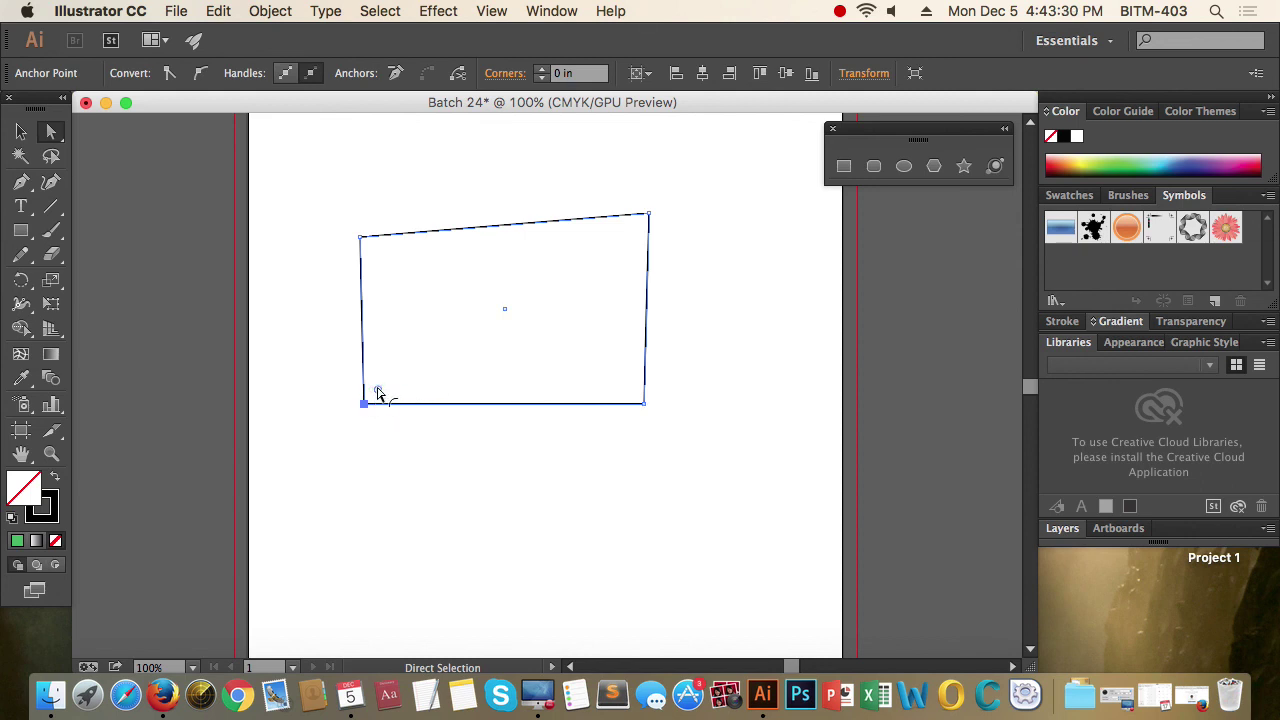
pyautogui.moveTo(378, 392); pyautogui.dragTo(452, 336)
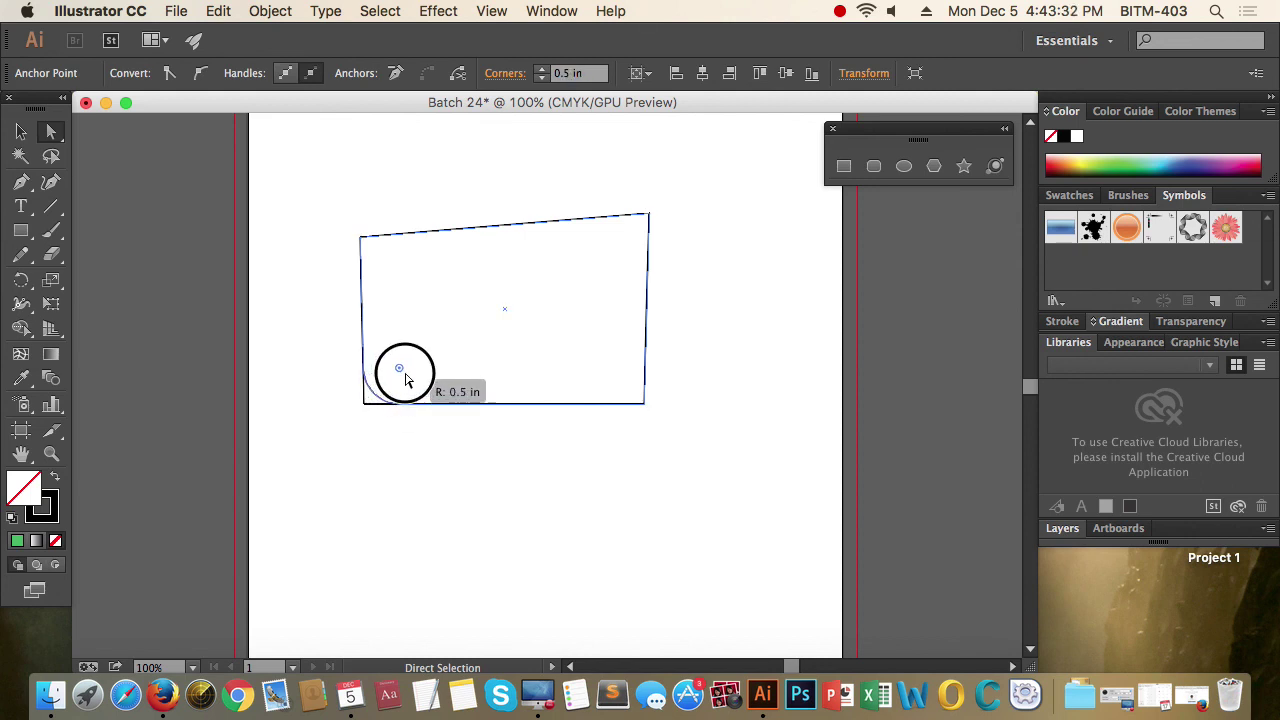
pyautogui.click(709, 466)
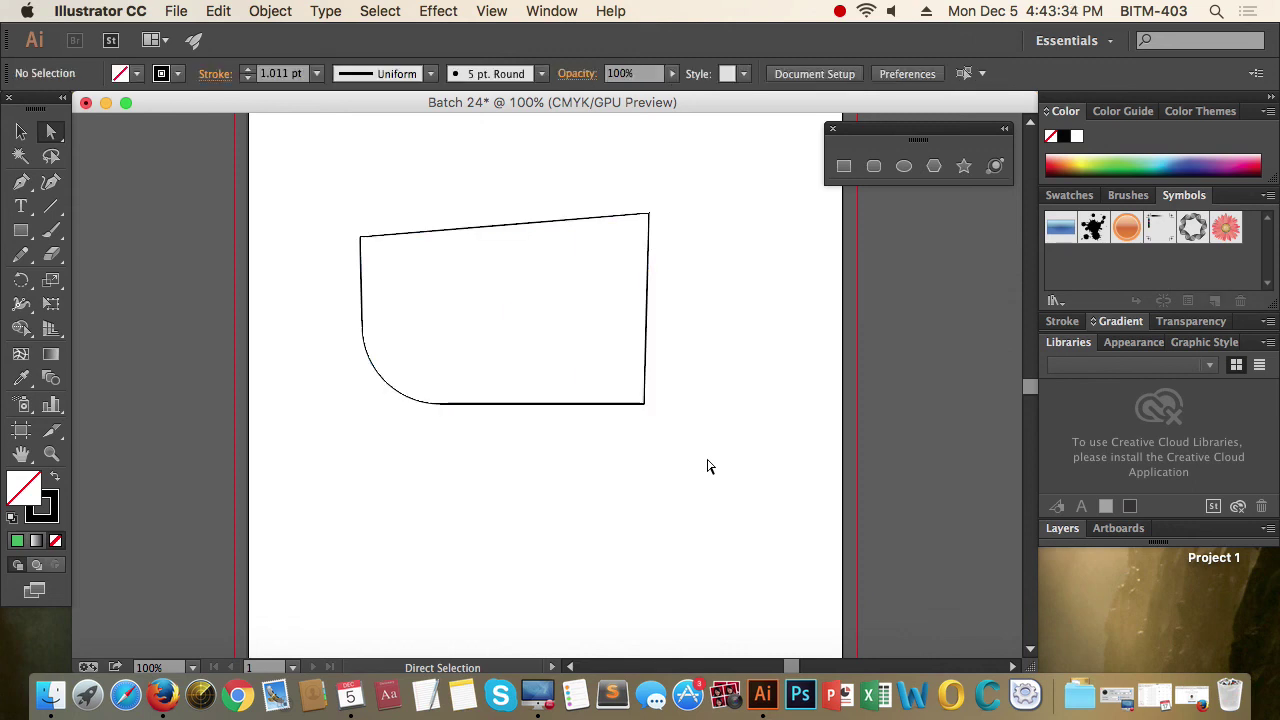
pyautogui.click(21, 131)
# Delete the old shape, draw a new rectangle, and place an identical copy directly below it
pyautogui.moveTo(280, 174); pyautogui.dragTo(655, 410)
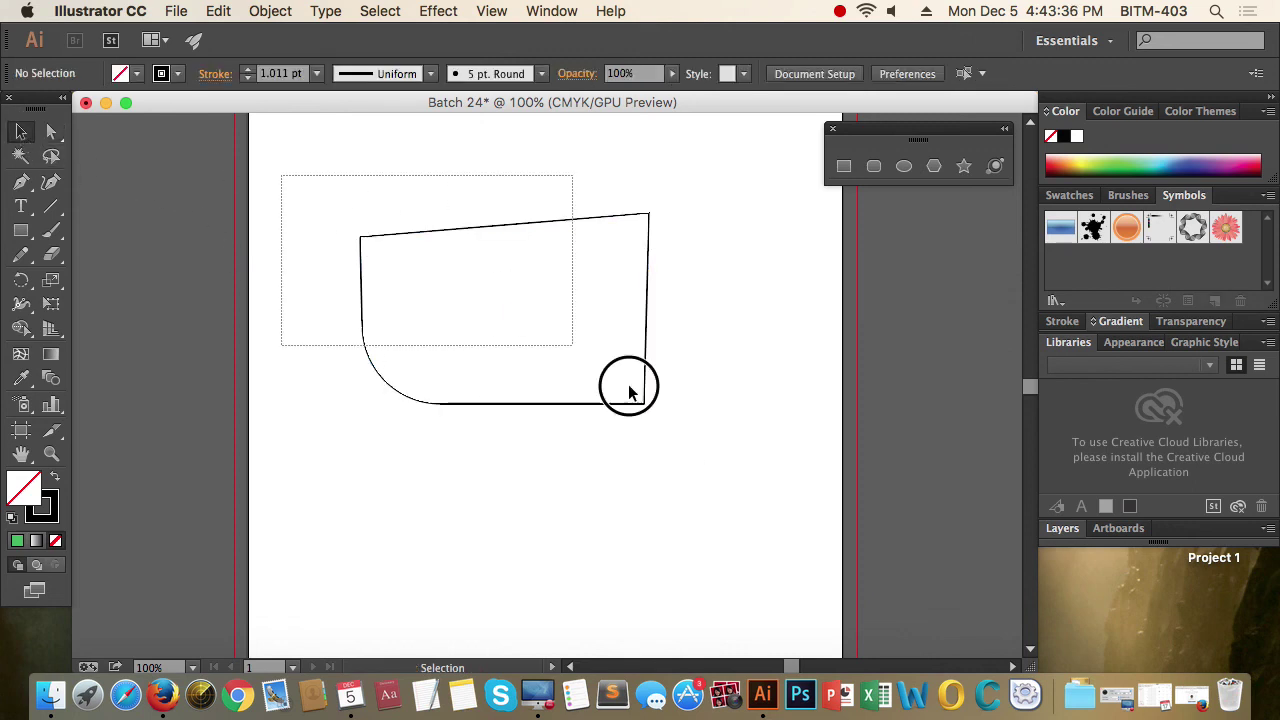
pyautogui.press('Delete')
pyautogui.click(21, 230)
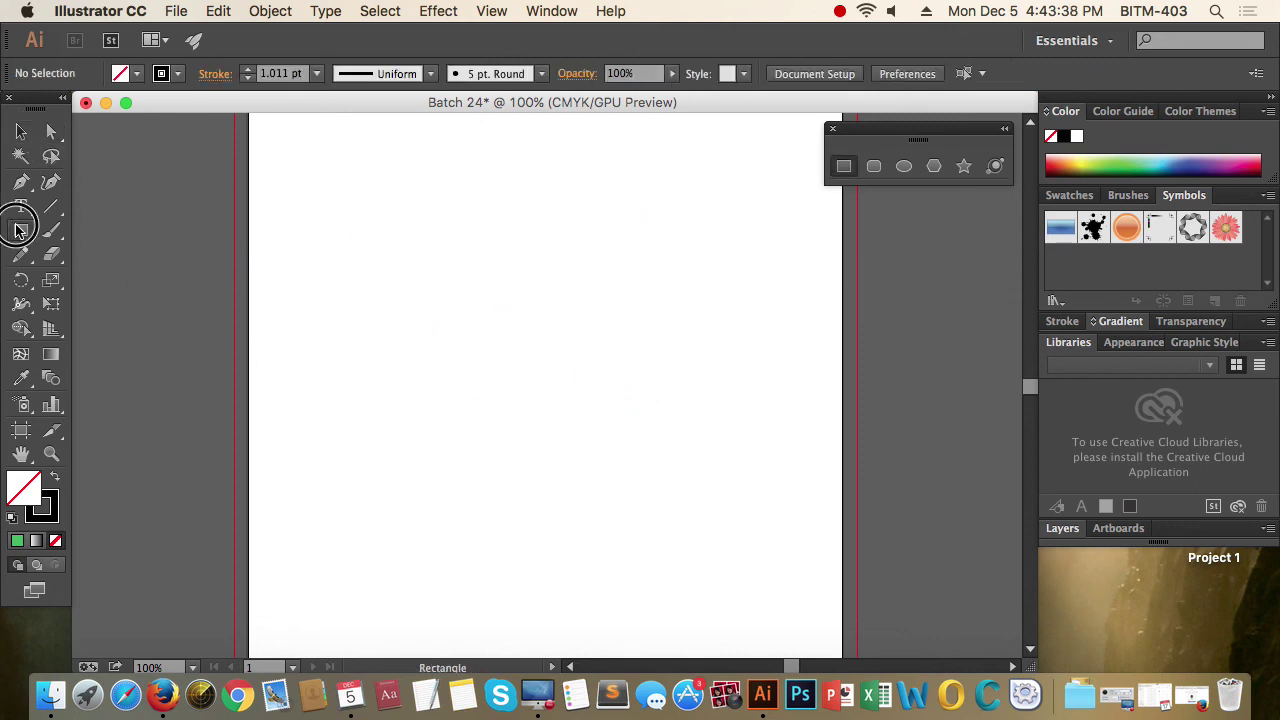
pyautogui.moveTo(340, 200)
pyautogui.mouseDown()
pyautogui.moveTo(509, 258)
pyautogui.moveTo(586, 364)
pyautogui.mouseUp()
pyautogui.click(21, 131)
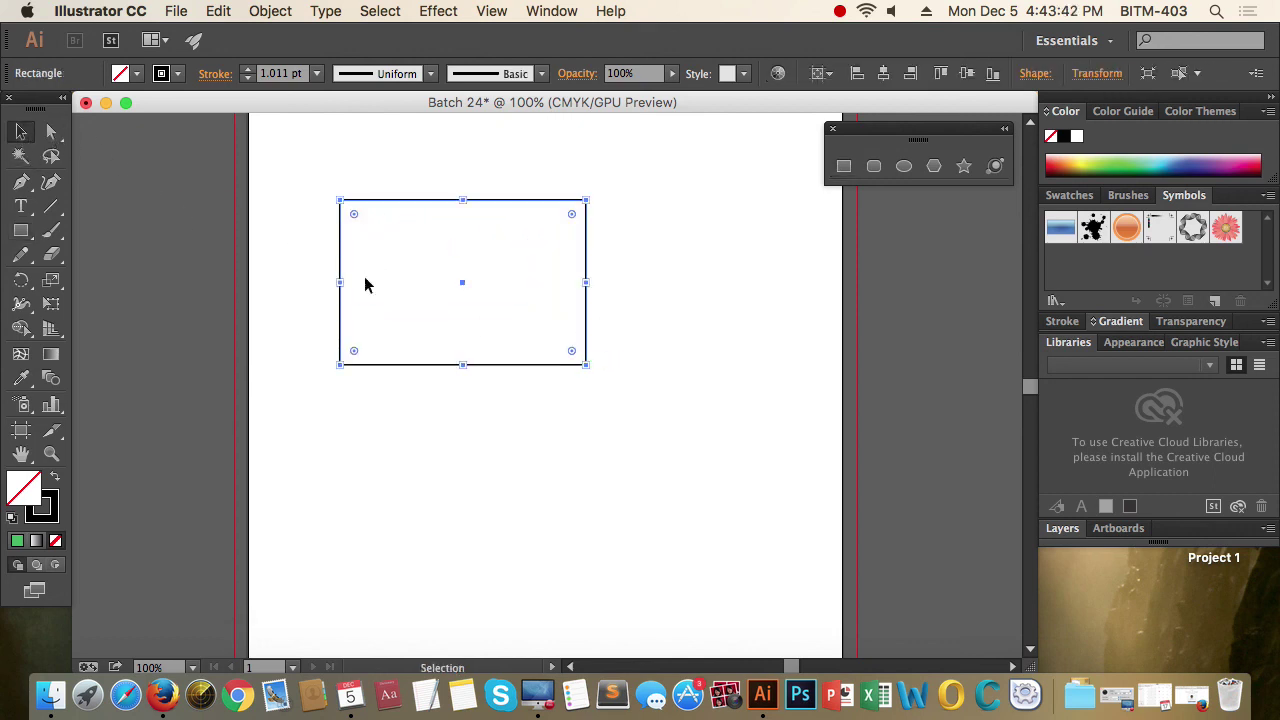
pyautogui.moveTo(462, 283); pyautogui.dragTo(466, 503)
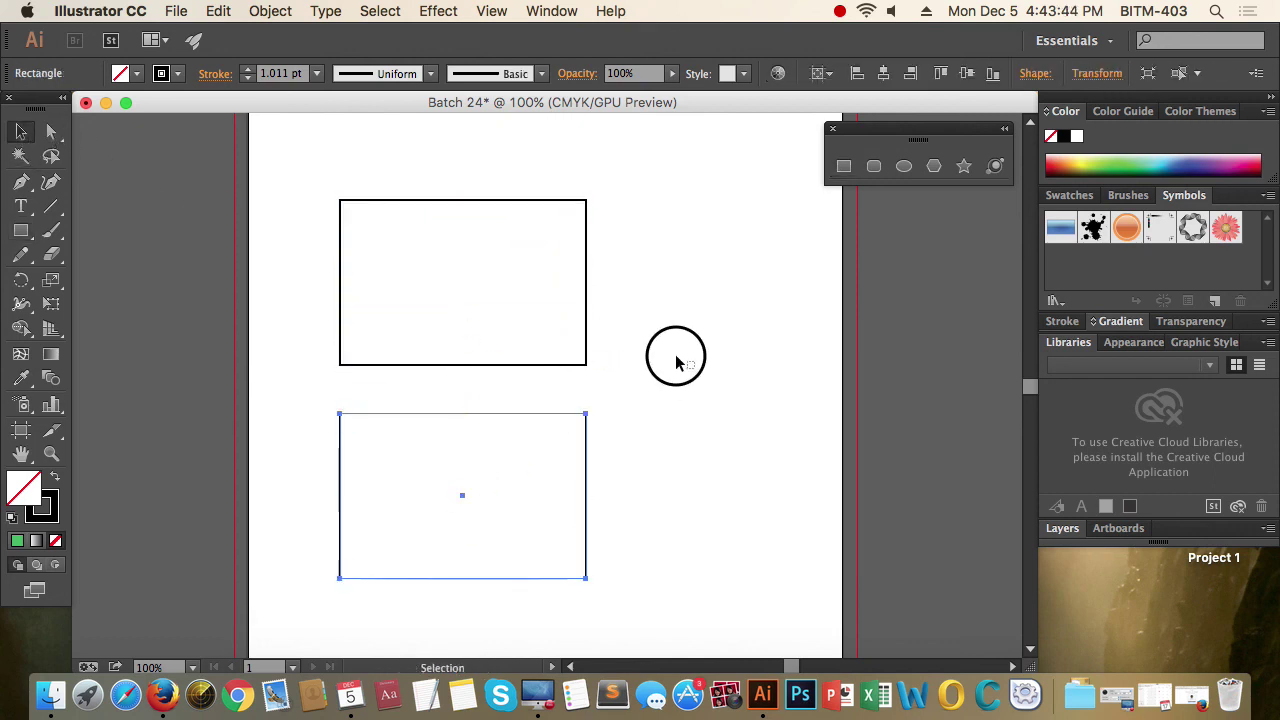
pyautogui.moveTo(674, 354); pyautogui.dragTo(503, 274)
# Round the top rectangle's top-right and bottom-left corners into large arcs
pyautogui.click(51, 131)
pyautogui.moveTo(686, 177); pyautogui.dragTo(566, 223)
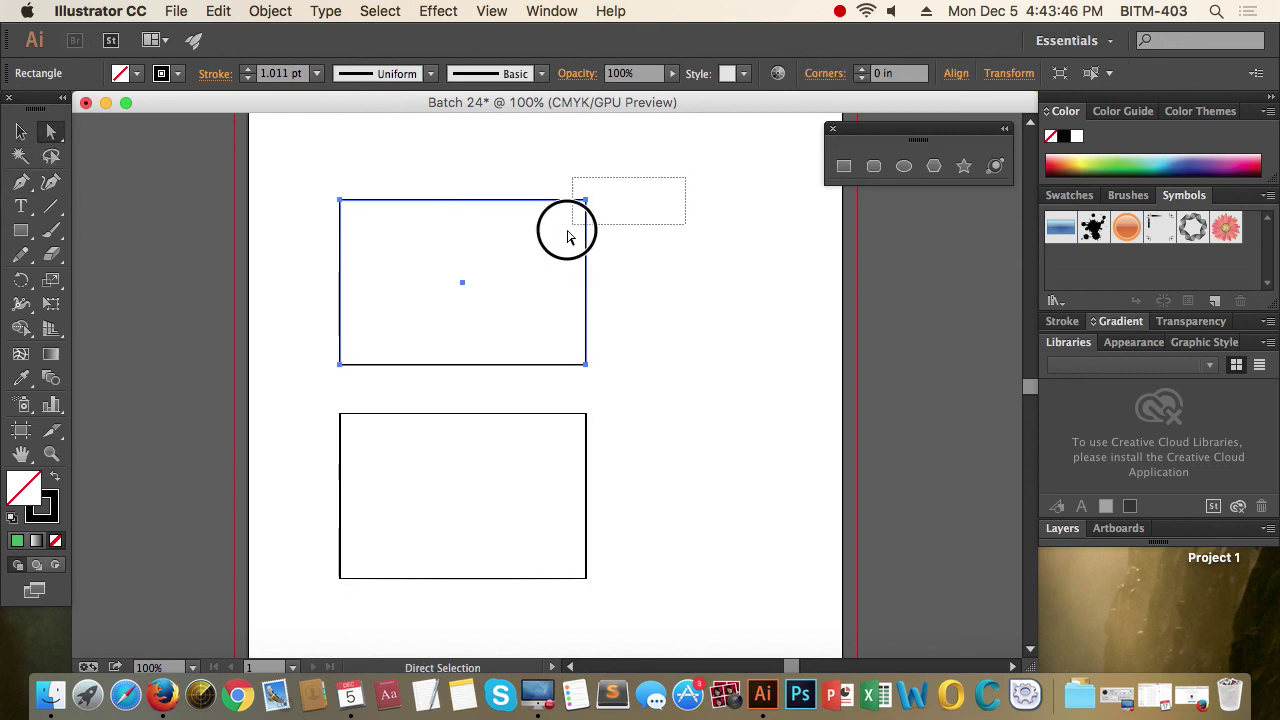
pyautogui.moveTo(323, 371); pyautogui.dragTo(431, 308)
pyautogui.click(760, 512)
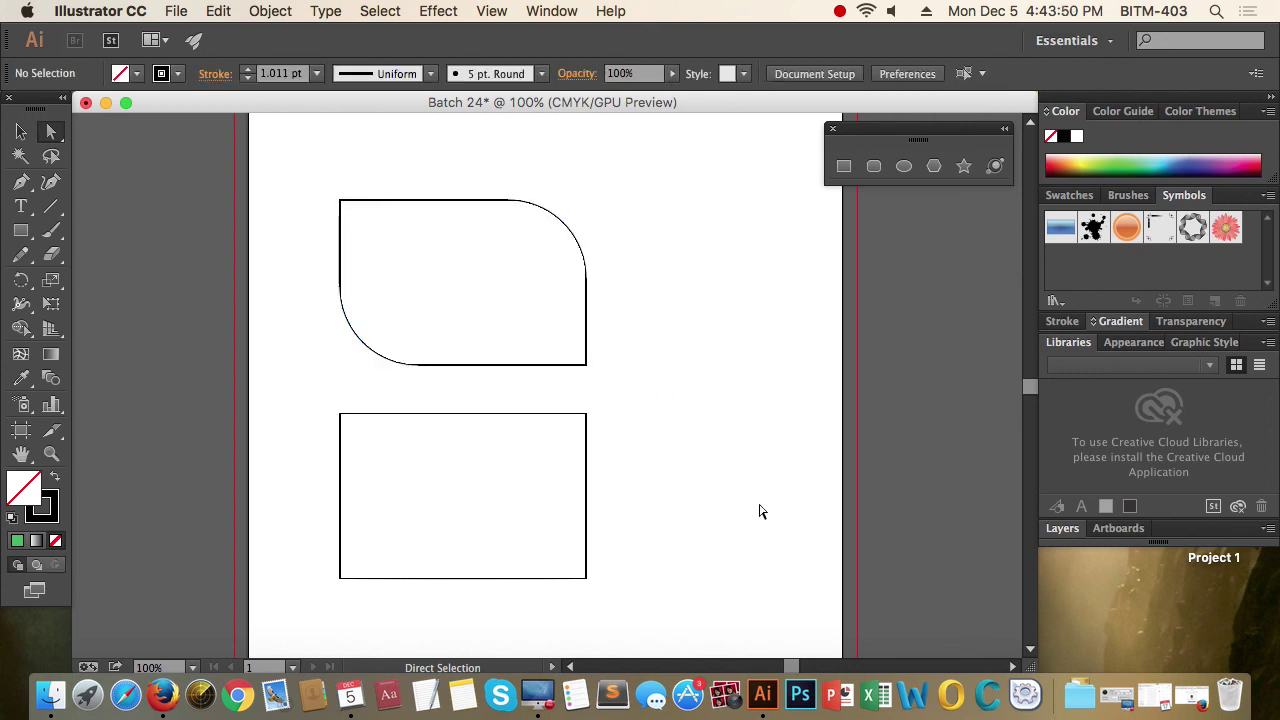
pyautogui.moveTo(714, 520); pyautogui.dragTo(423, 451)
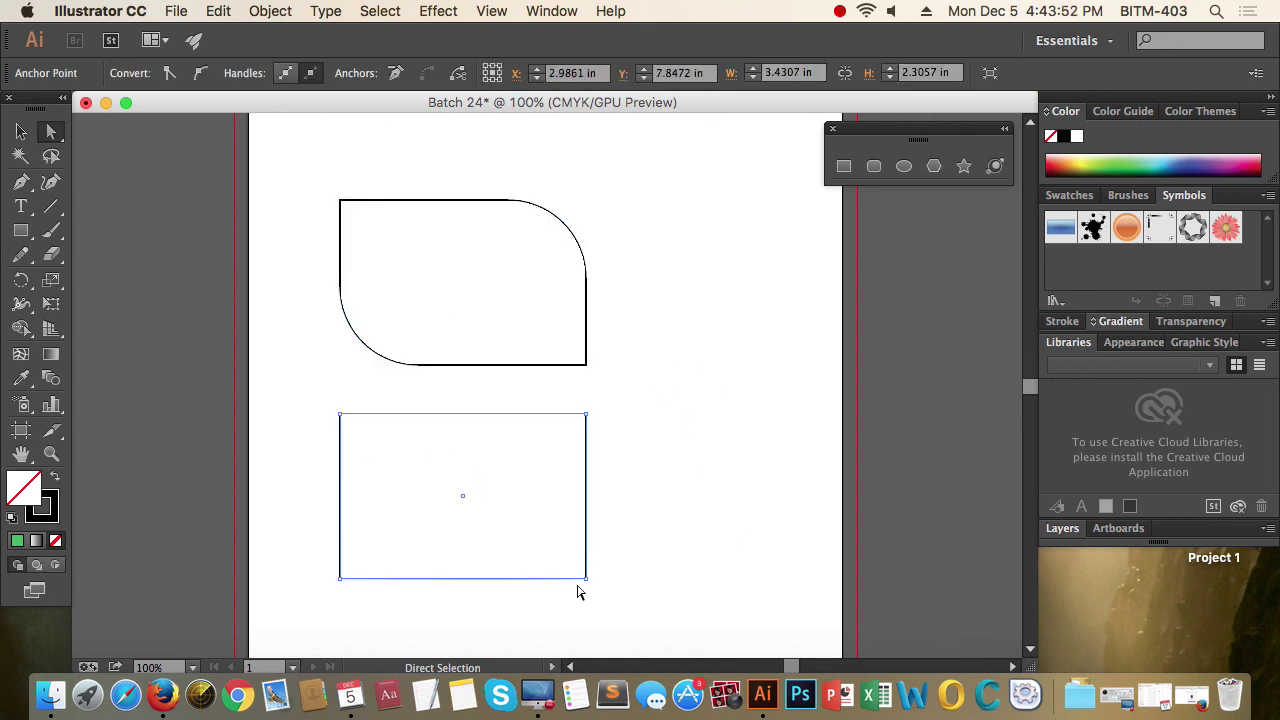
# Round the bottom rectangle's top-right, bottom-right and bottom-left corners to 1.15 in
pyautogui.moveTo(614, 595)
pyautogui.mouseDown()
pyautogui.moveTo(500, 555)
pyautogui.moveTo(337, 571)
pyautogui.mouseUp()
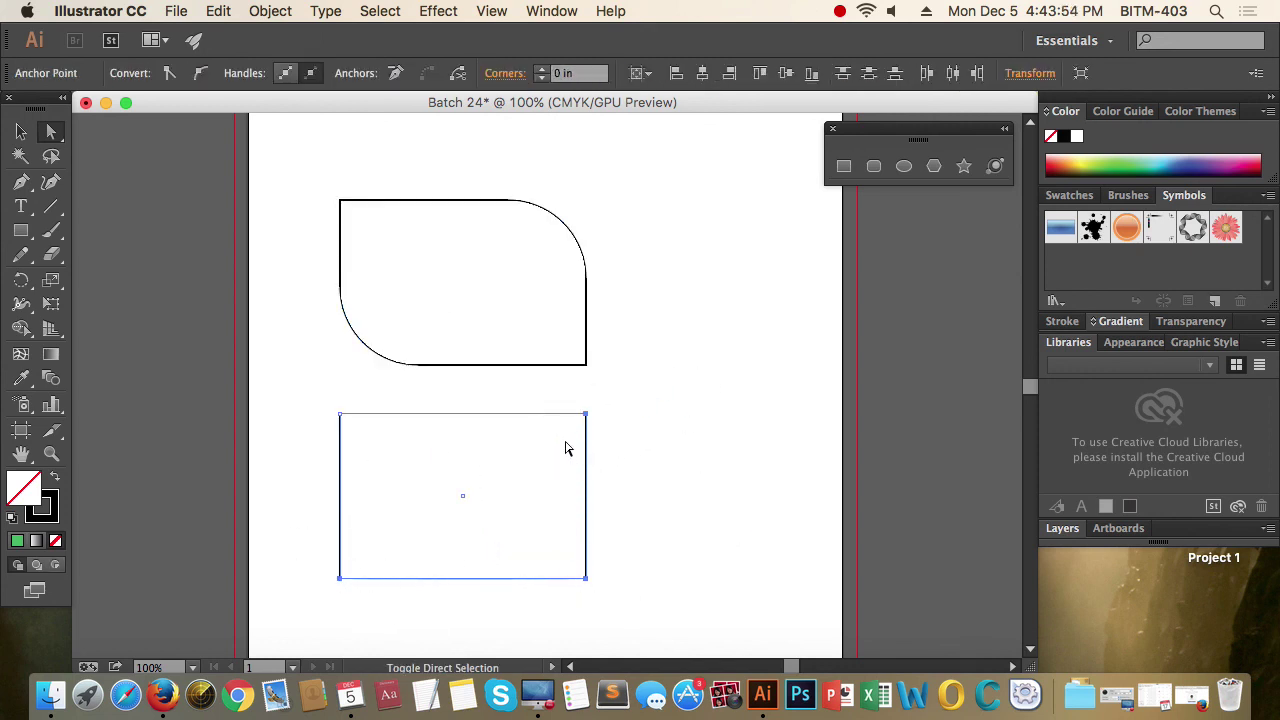
pyautogui.moveTo(571, 564); pyautogui.dragTo(646, 503)
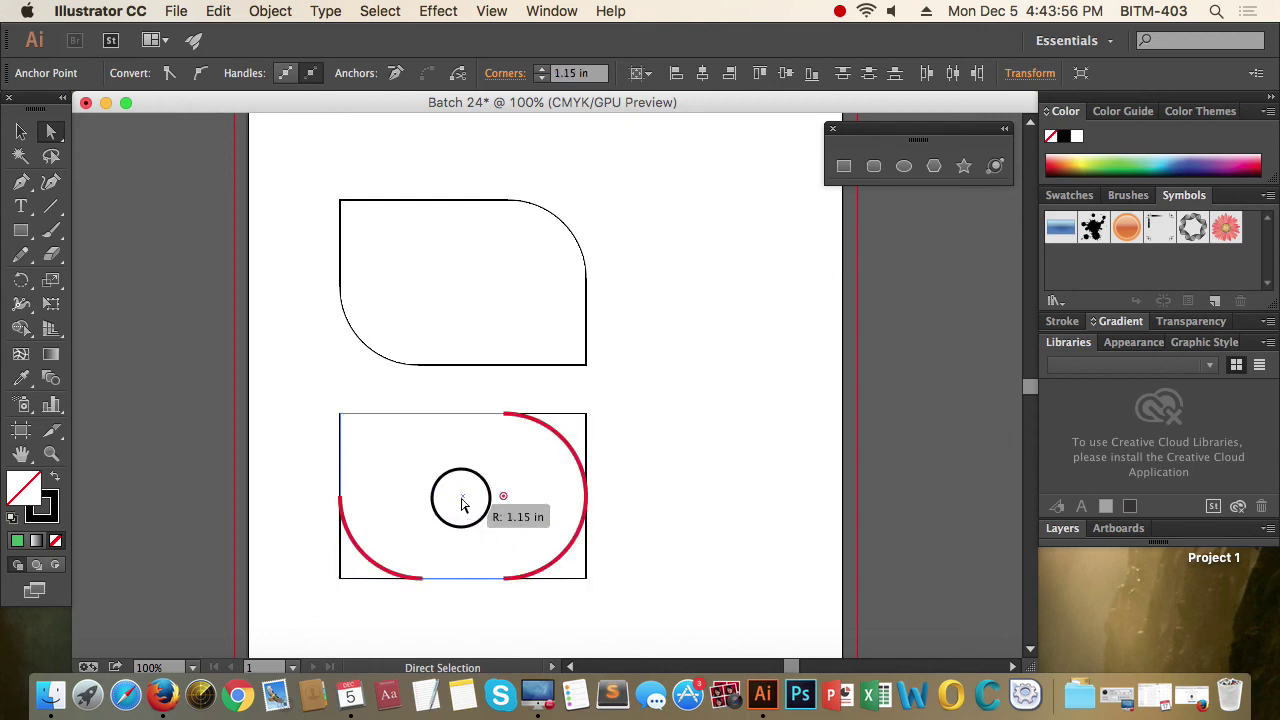
pyautogui.click(730, 518)
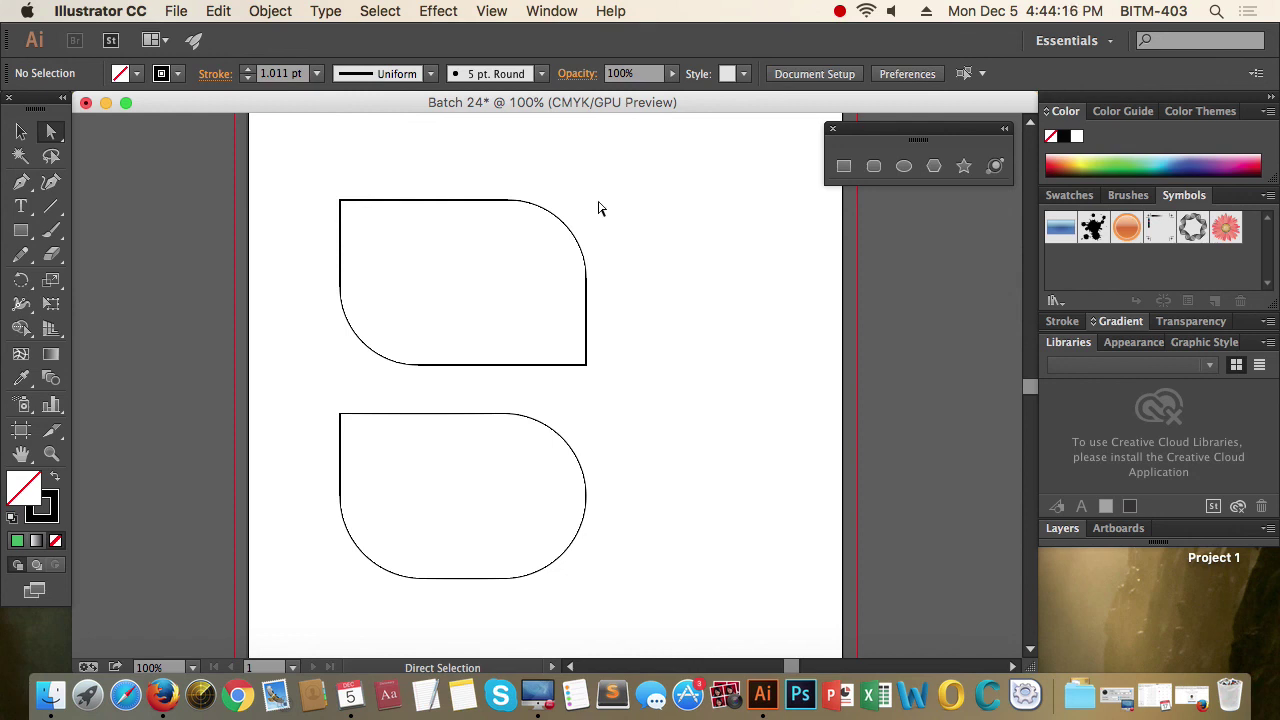
# Undo the corner roundings so the top rectangle has square corners again
pyautogui.moveTo(600, 206); pyautogui.dragTo(526, 263)
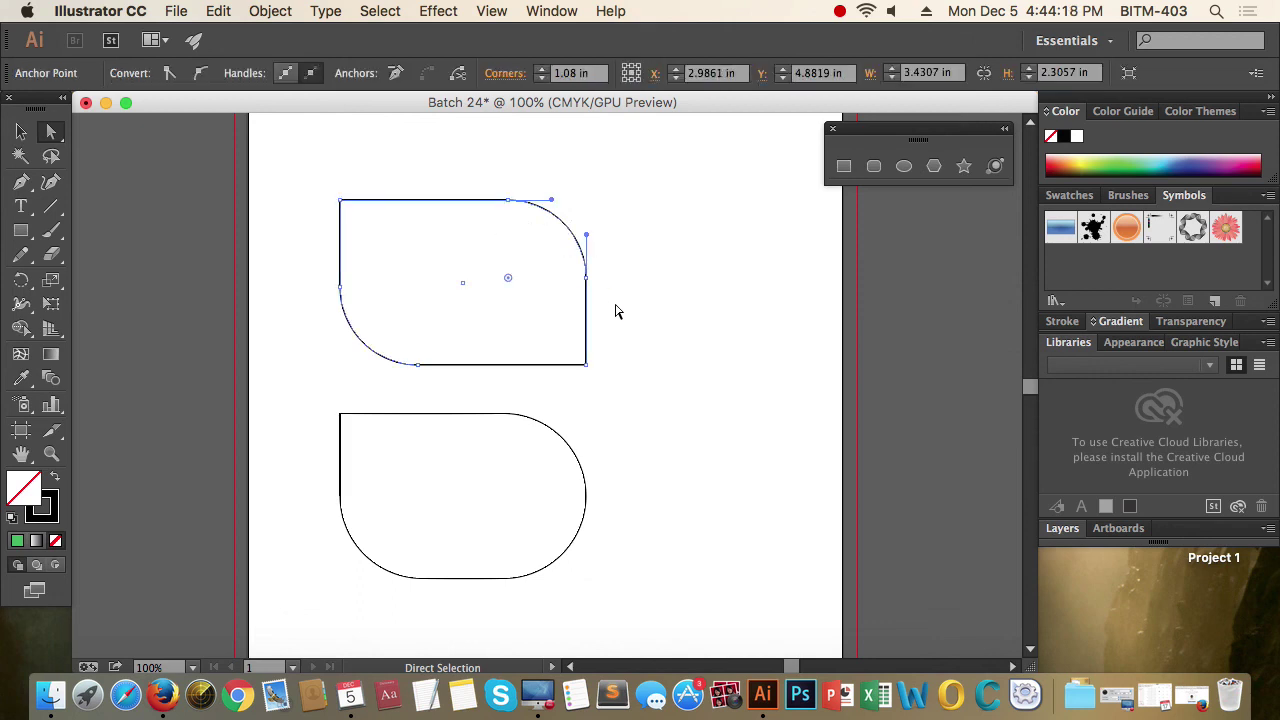
pyautogui.press('super+z')
pyautogui.press('super+z')
pyautogui.press('super+z')
pyautogui.click(709, 393)
# Re-round the lower rectangle's top-right, bottom-right and bottom-left corners to 1.15 in
pyautogui.moveTo(626, 388); pyautogui.dragTo(566, 434)
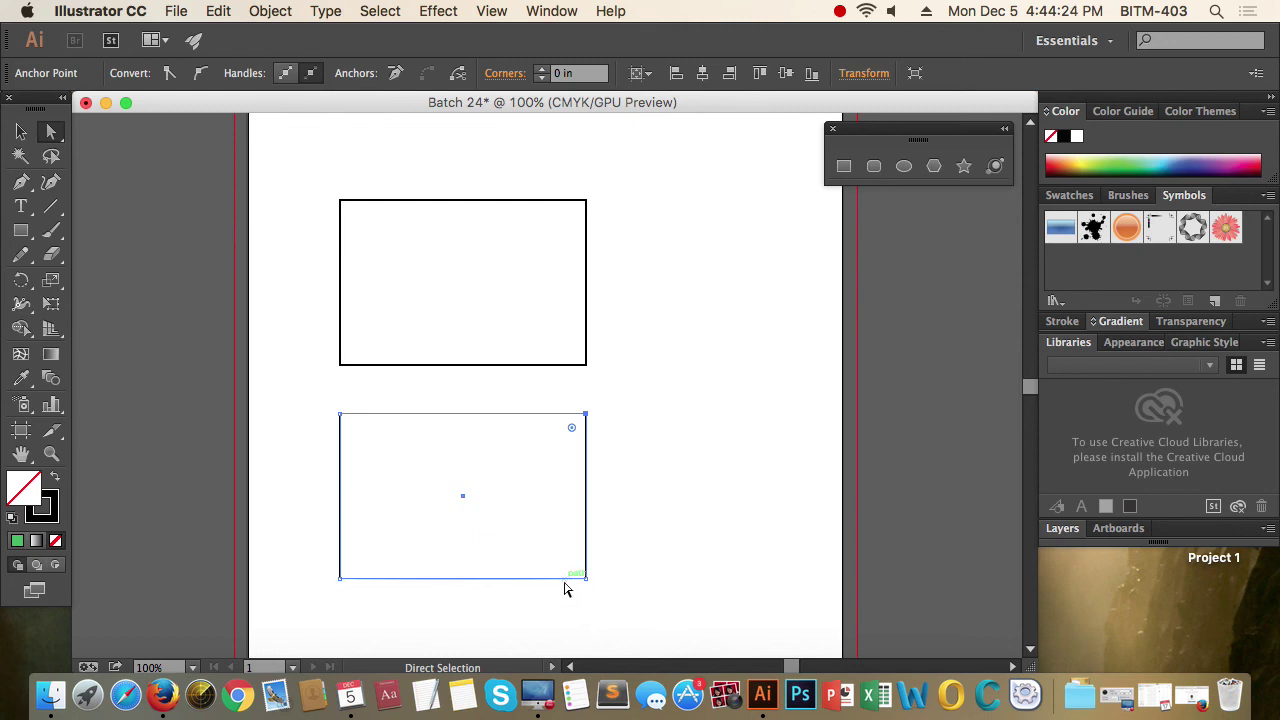
pyautogui.press('super')
pyautogui.moveTo(632, 608); pyautogui.dragTo(551, 552)
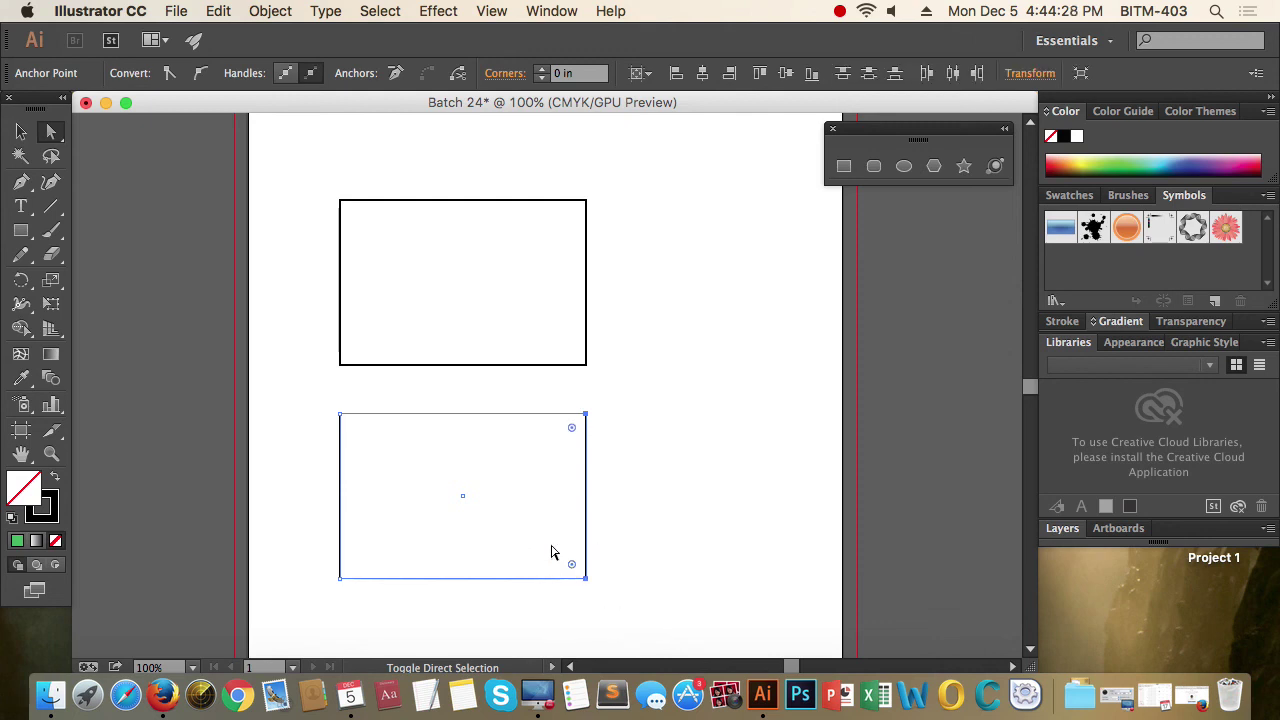
pyautogui.keyDown('shift'); pyautogui.click(340, 580); pyautogui.keyUp('shift')
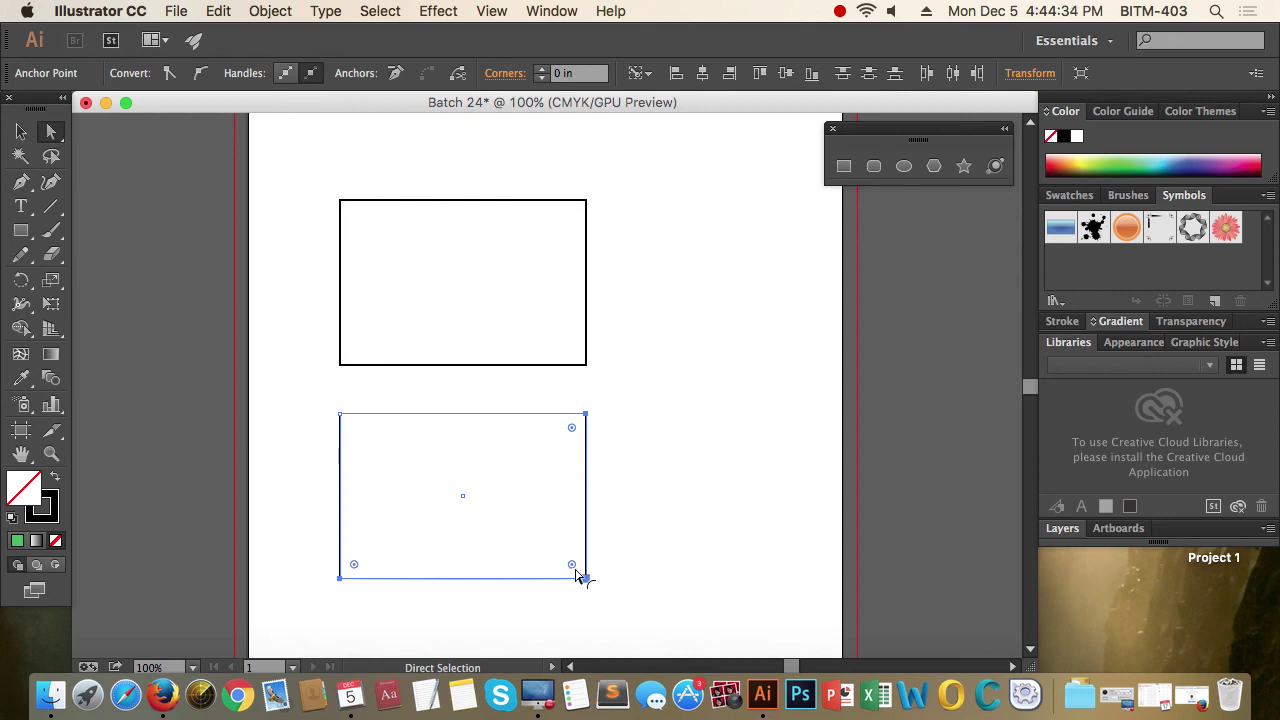
pyautogui.moveTo(571, 564); pyautogui.dragTo(451, 471)
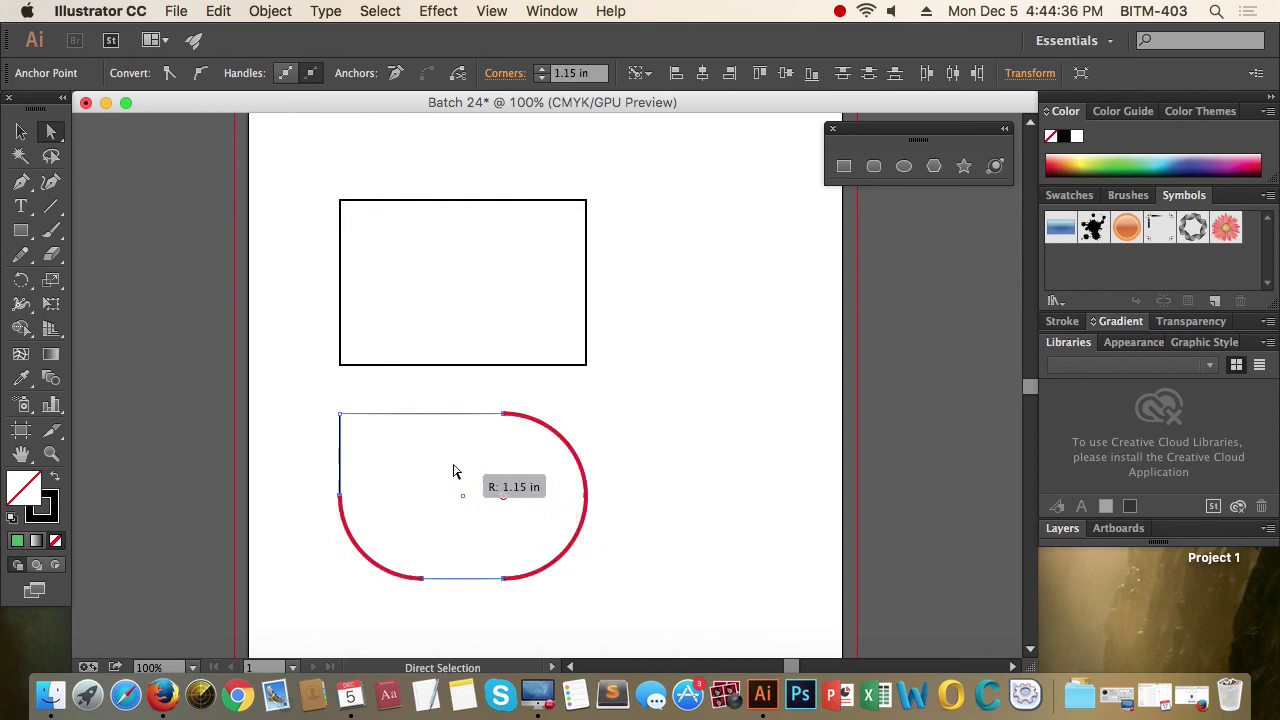
pyautogui.click(703, 509)
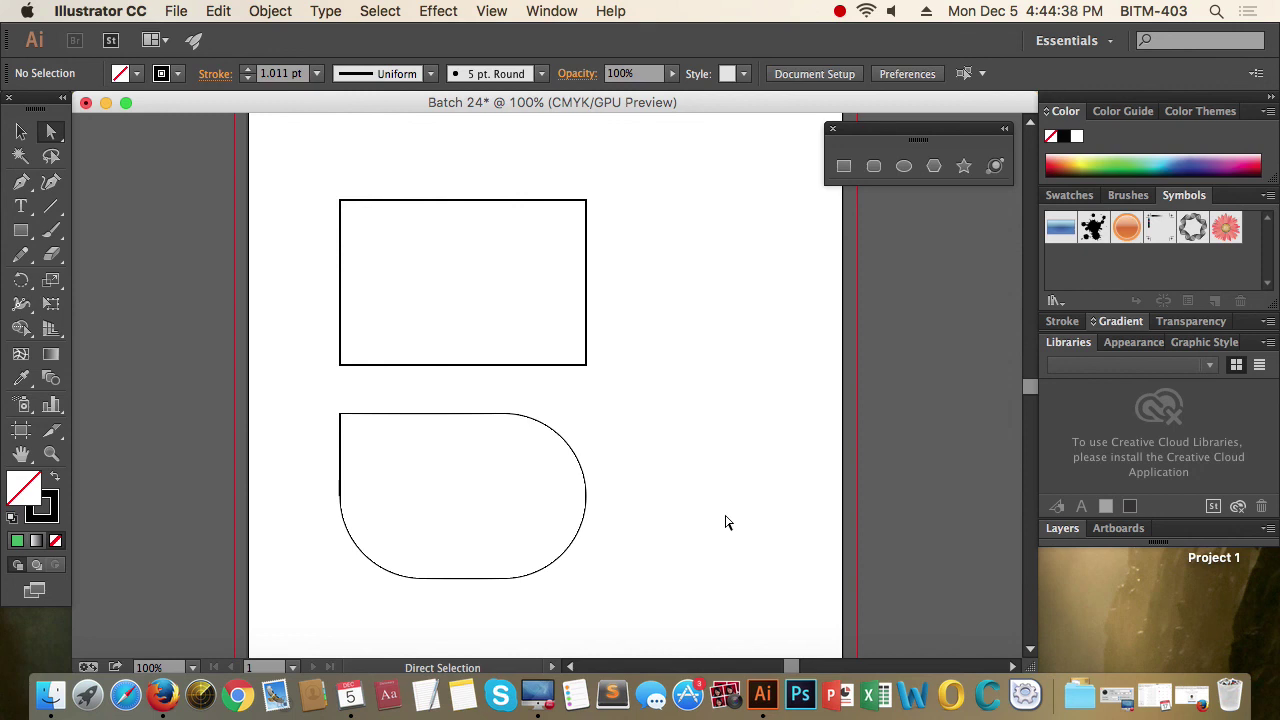
# Select the top rectangle's top-right and bottom-left anchors and round them, undoing the oversized curve
pyautogui.click(586, 200)
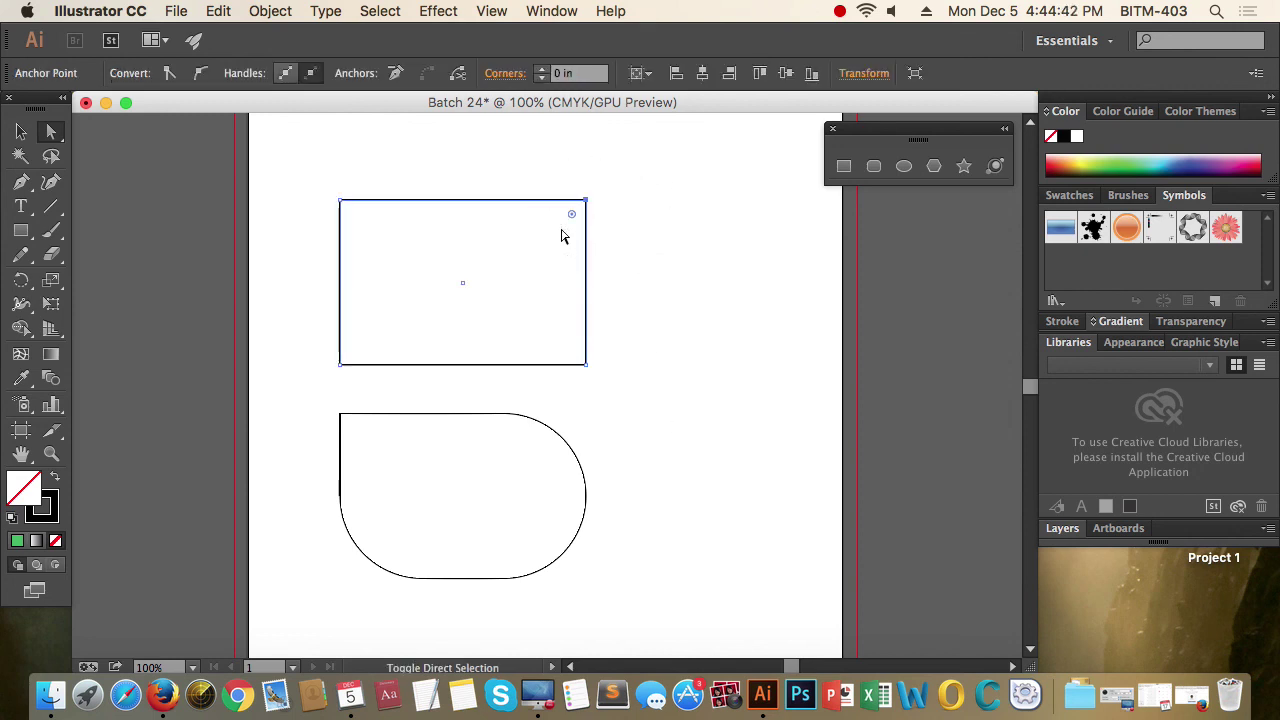
pyautogui.moveTo(314, 346); pyautogui.dragTo(369, 384)
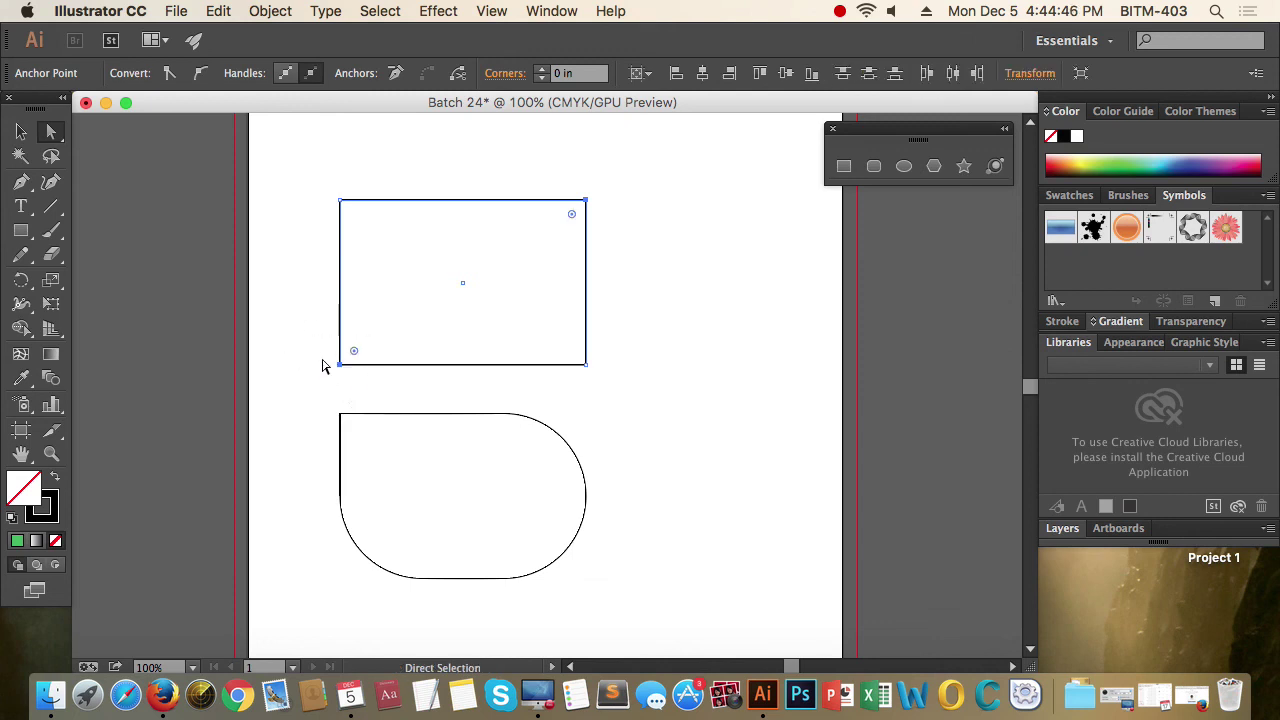
pyautogui.moveTo(312, 334)
pyautogui.mouseDown()
pyautogui.moveTo(390, 450)
pyautogui.moveTo(383, 400)
pyautogui.mouseUp()
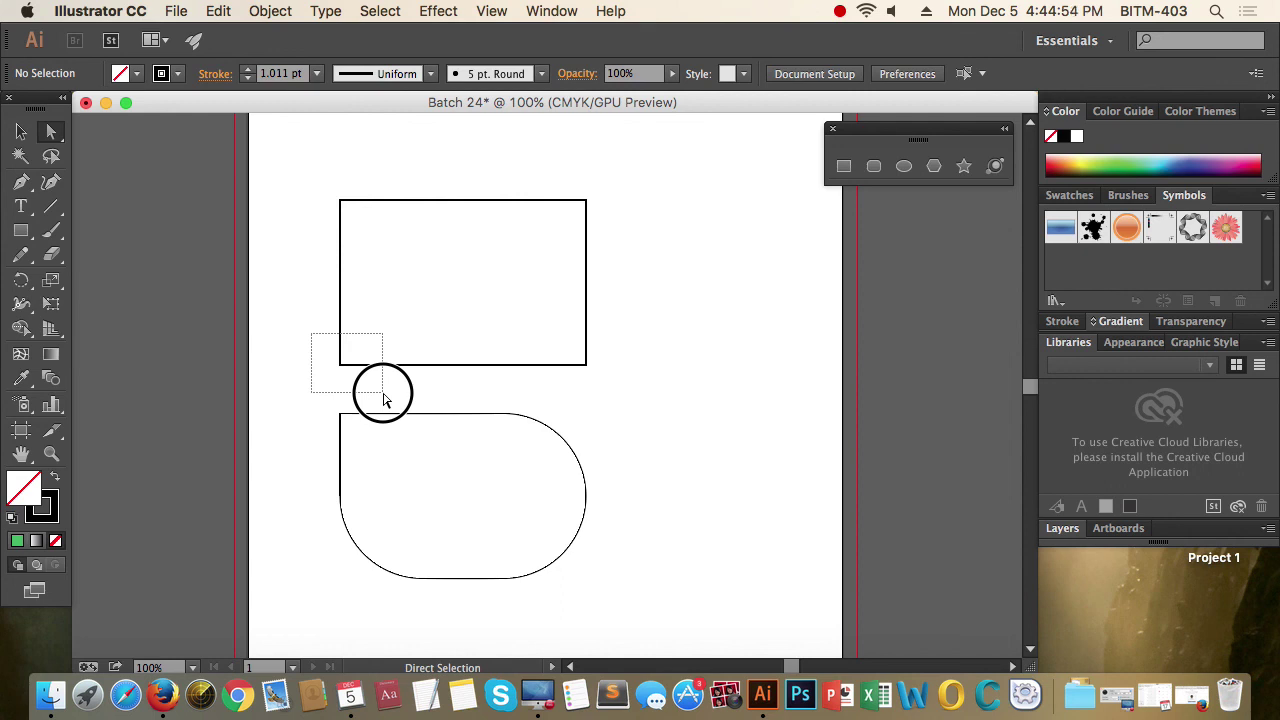
pyautogui.moveTo(383, 400); pyautogui.dragTo(634, 392)
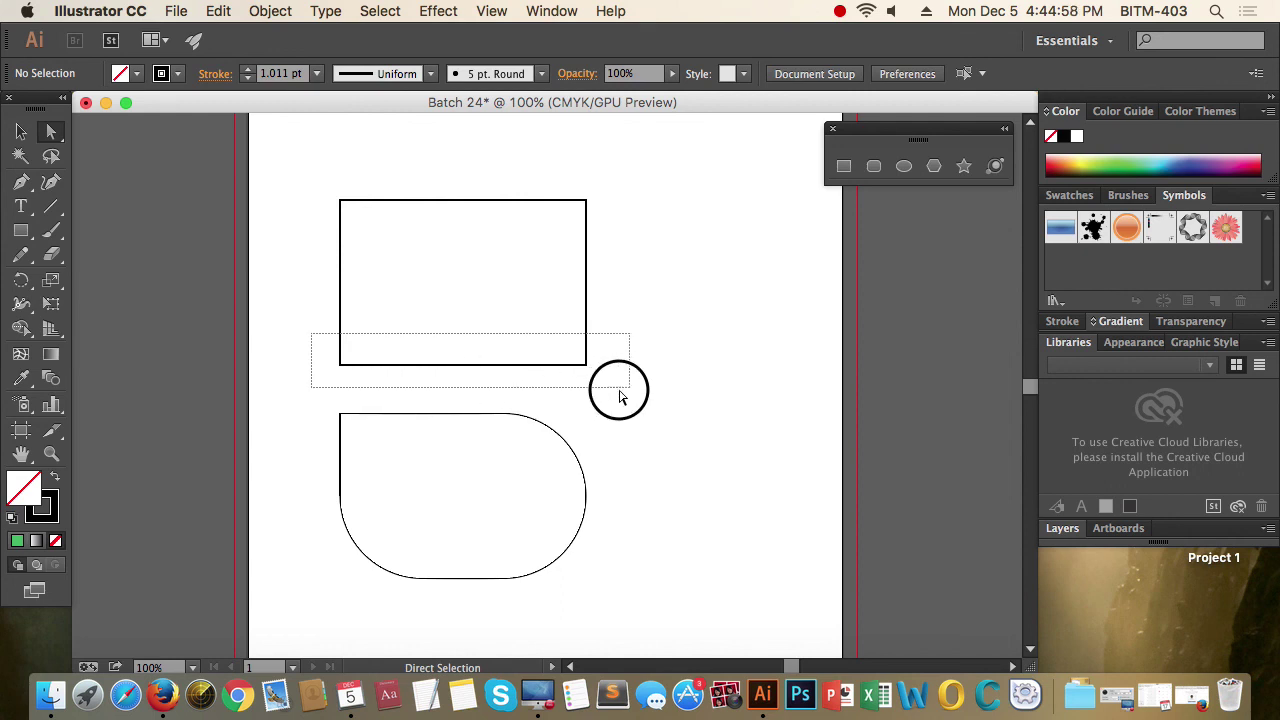
pyautogui.moveTo(634, 392); pyautogui.dragTo(380, 385)
pyautogui.keyDown('shift'); pyautogui.click(585, 202); pyautogui.keyUp('shift')
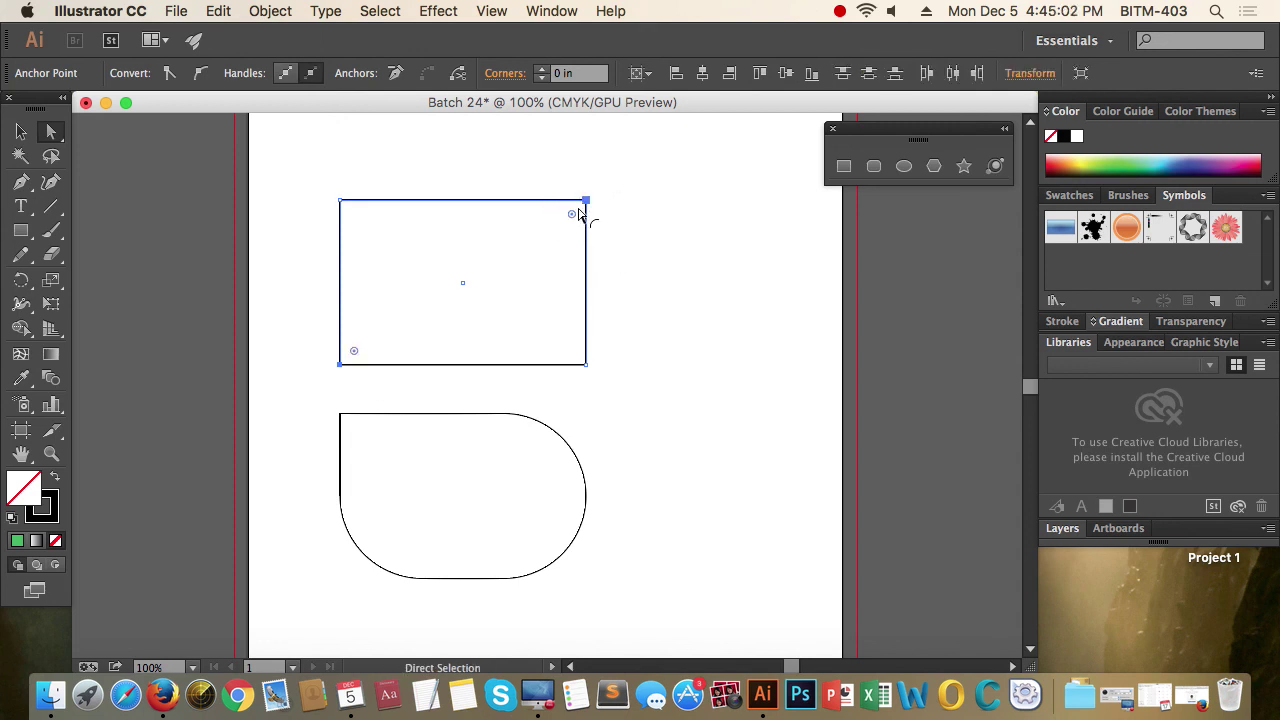
pyautogui.moveTo(573, 215)
pyautogui.mouseDown()
pyautogui.moveTo(471, 280)
pyautogui.moveTo(311, 318)
pyautogui.mouseUp()
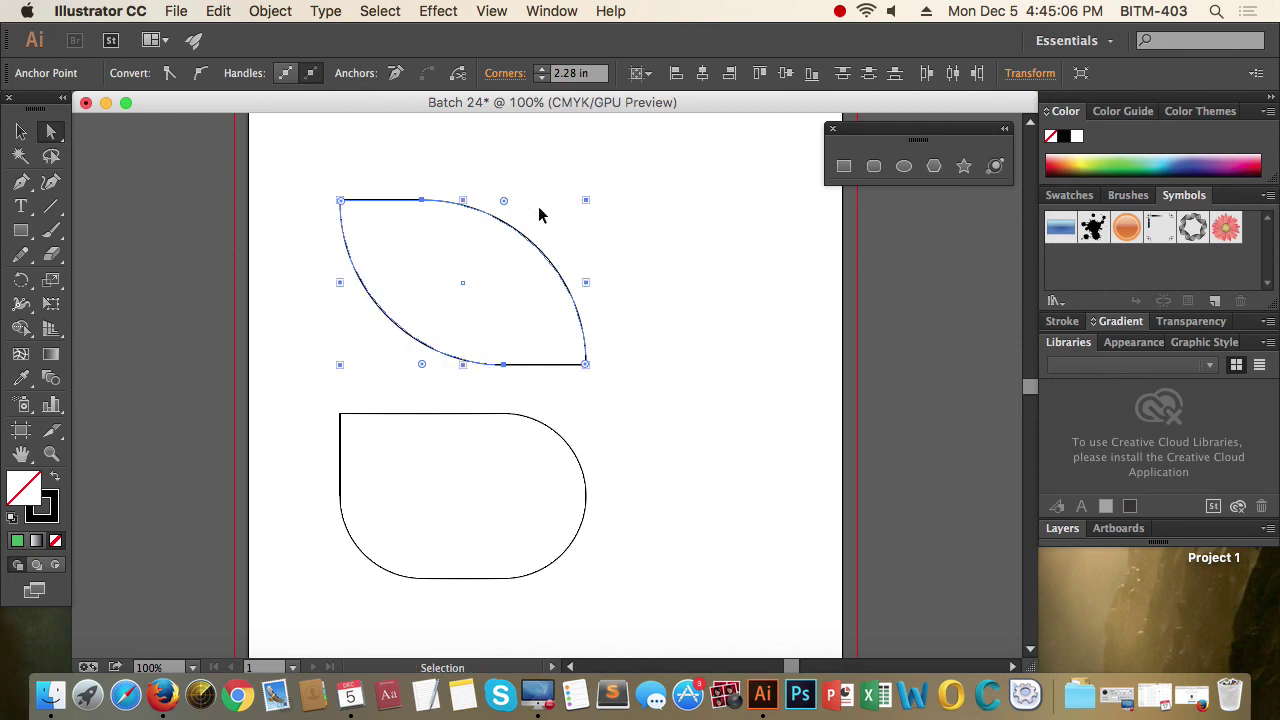
pyautogui.press('super+z')
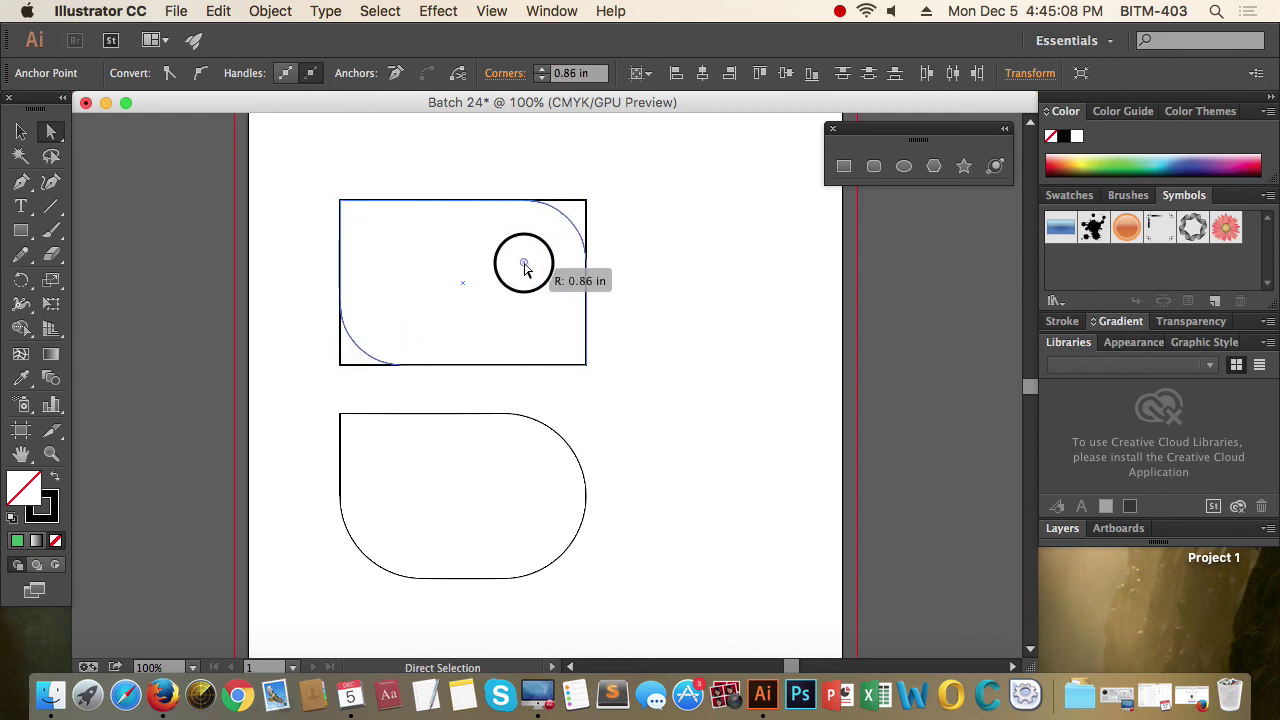